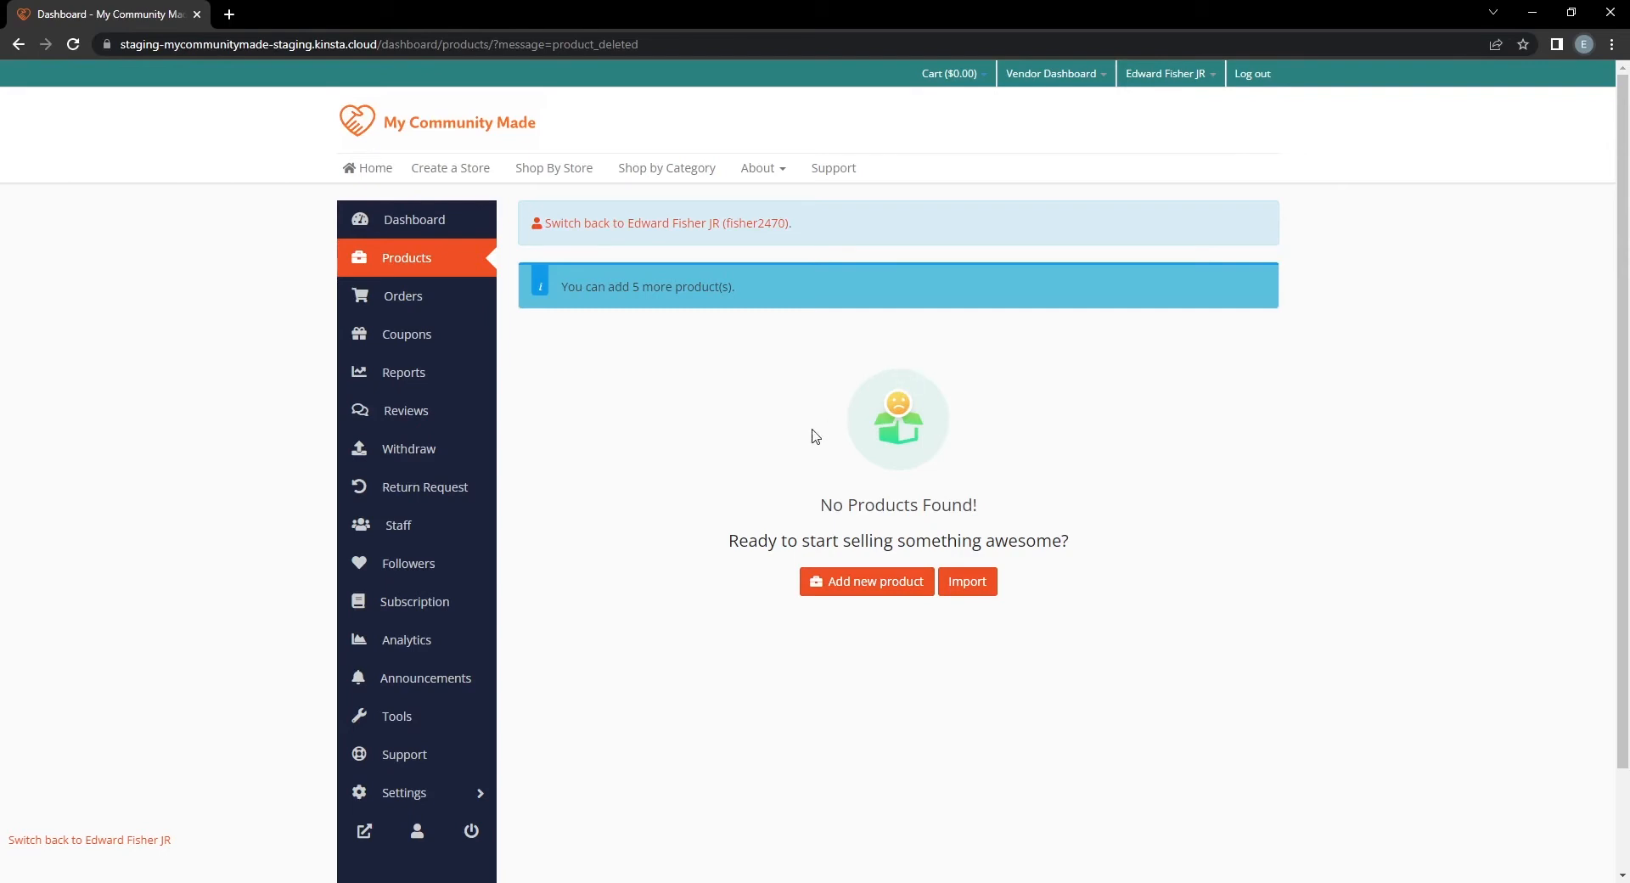
Start a new product named "Test" and set its price to $50.
{"action": "left_click", "coordinate": [861, 597]}
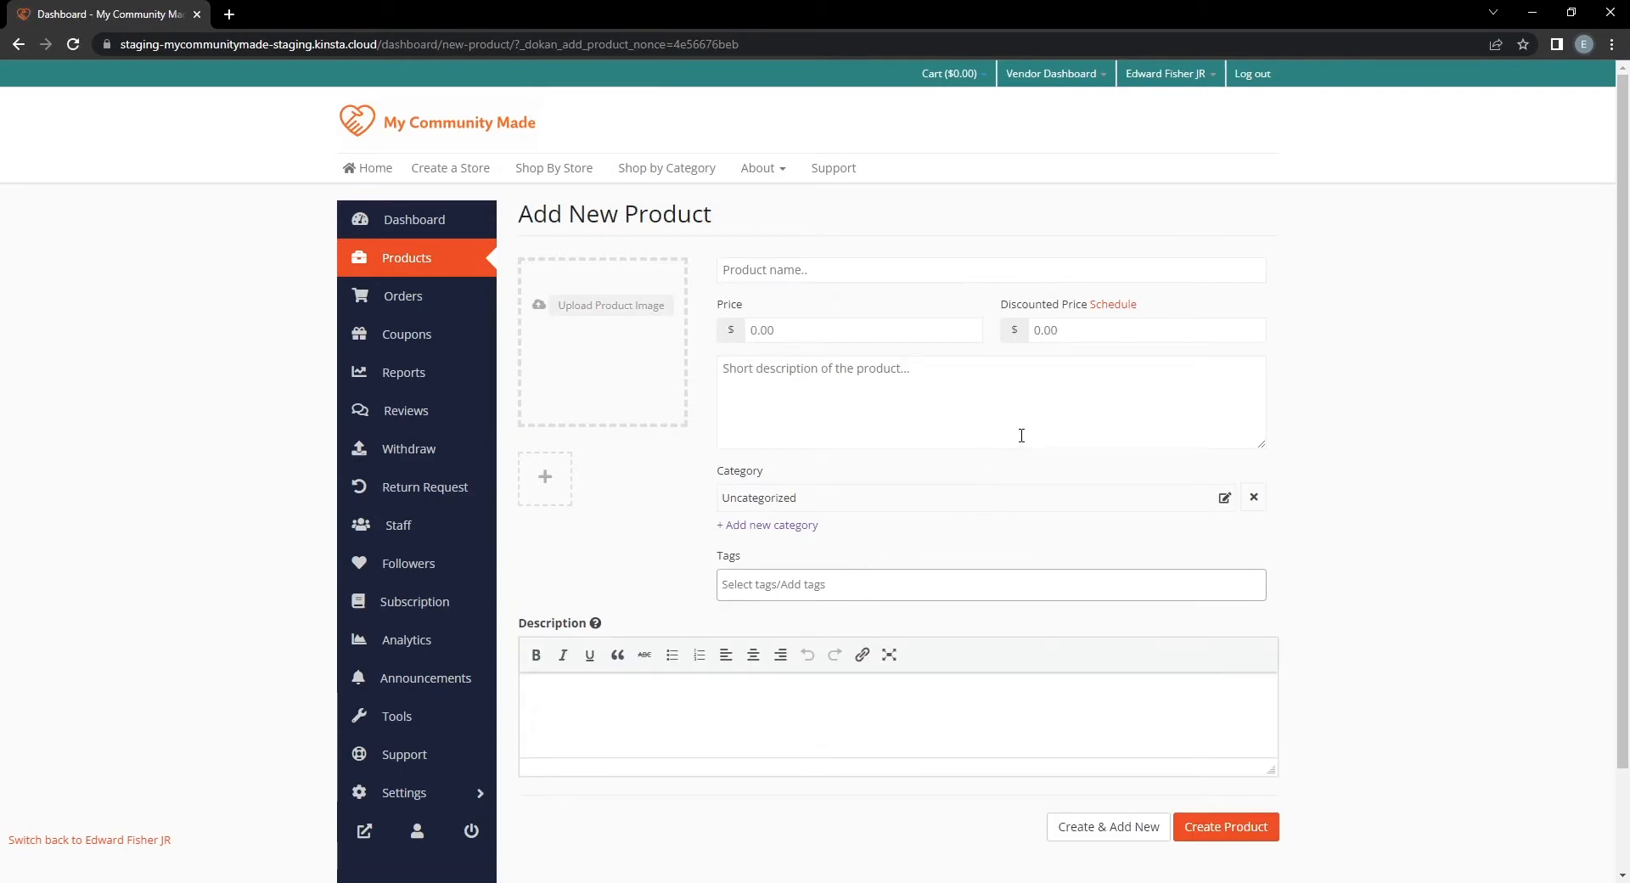
{"action": "left_click", "coordinate": [921, 270]}
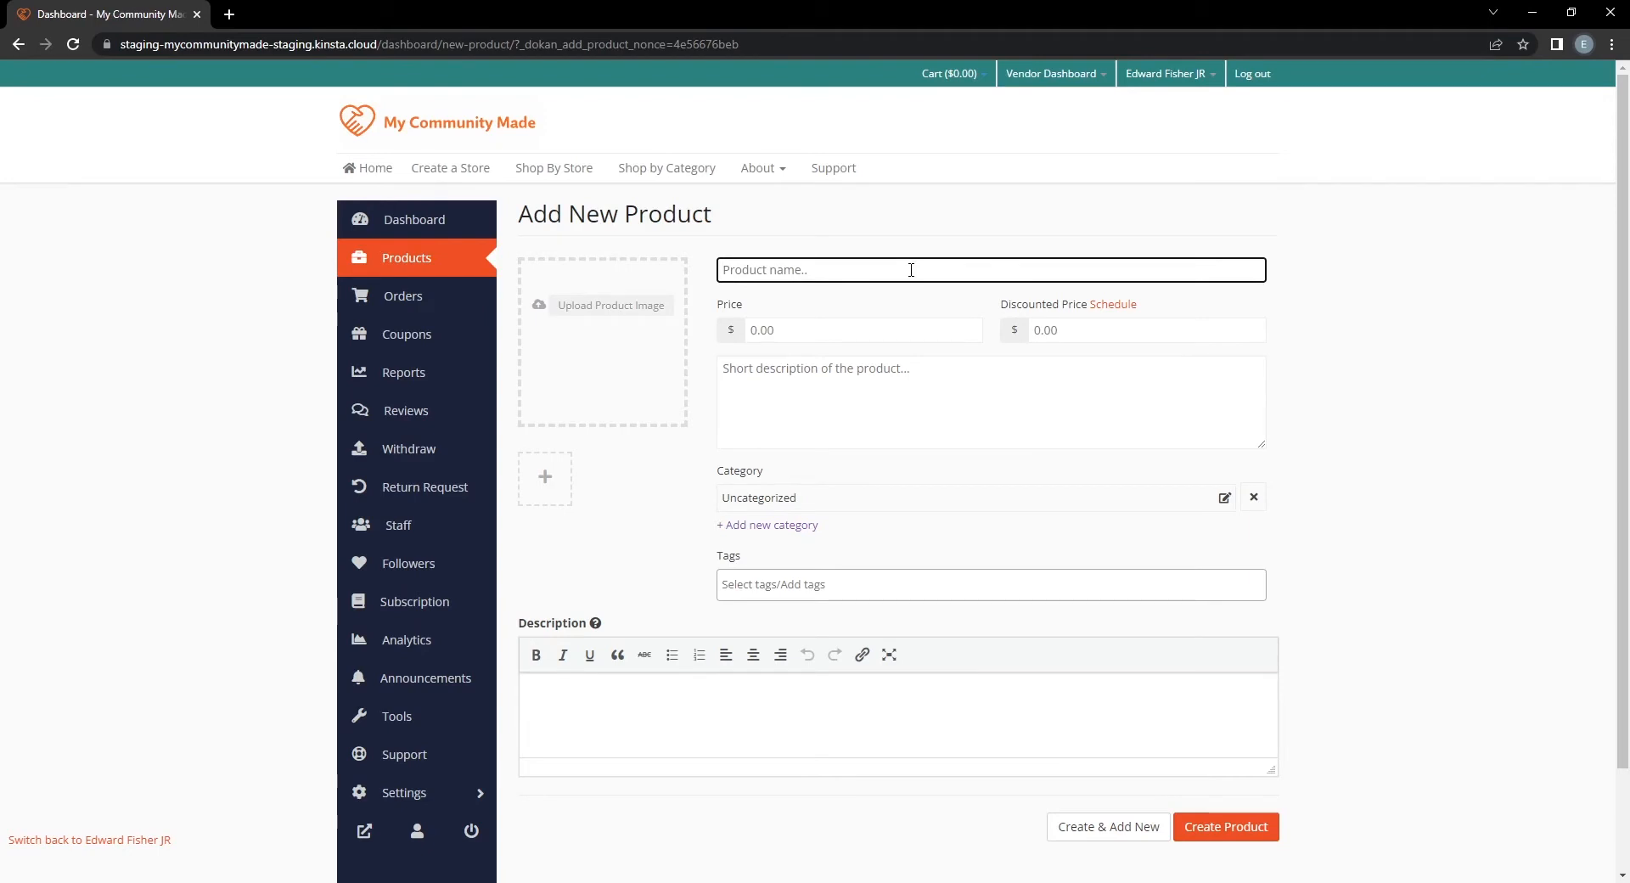
{"action": "type", "text": "Test Pu"}
{"action": "key", "text": "BackSpace"}
{"action": "key", "text": "BackSpace"}
{"action": "left_click", "coordinate": [779, 306]}
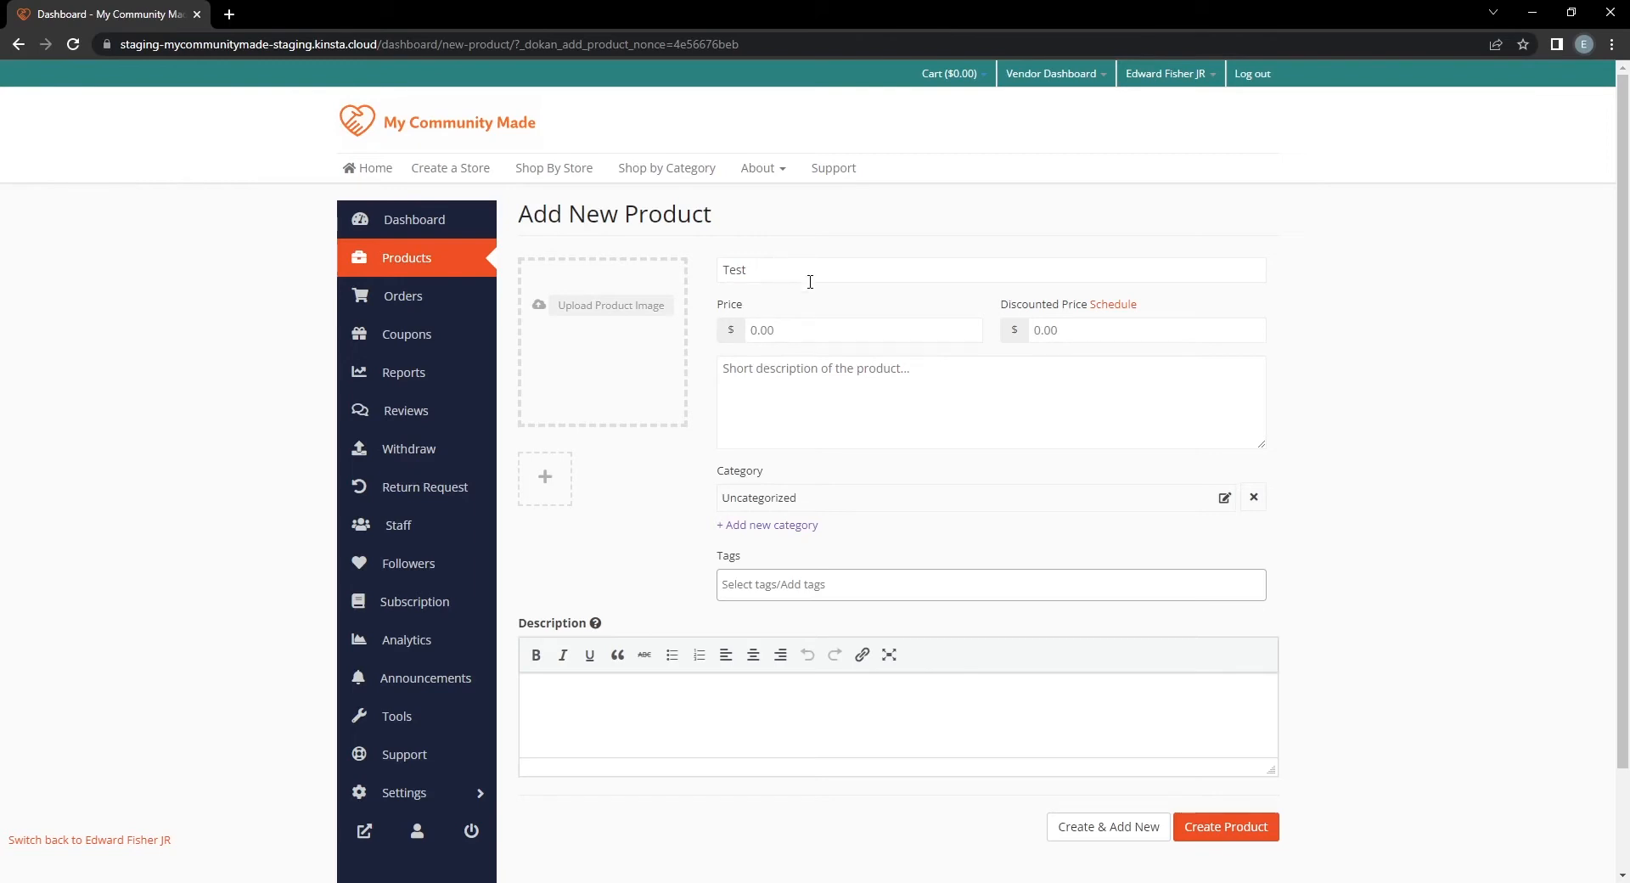
{"action": "left_click", "coordinate": [832, 331]}
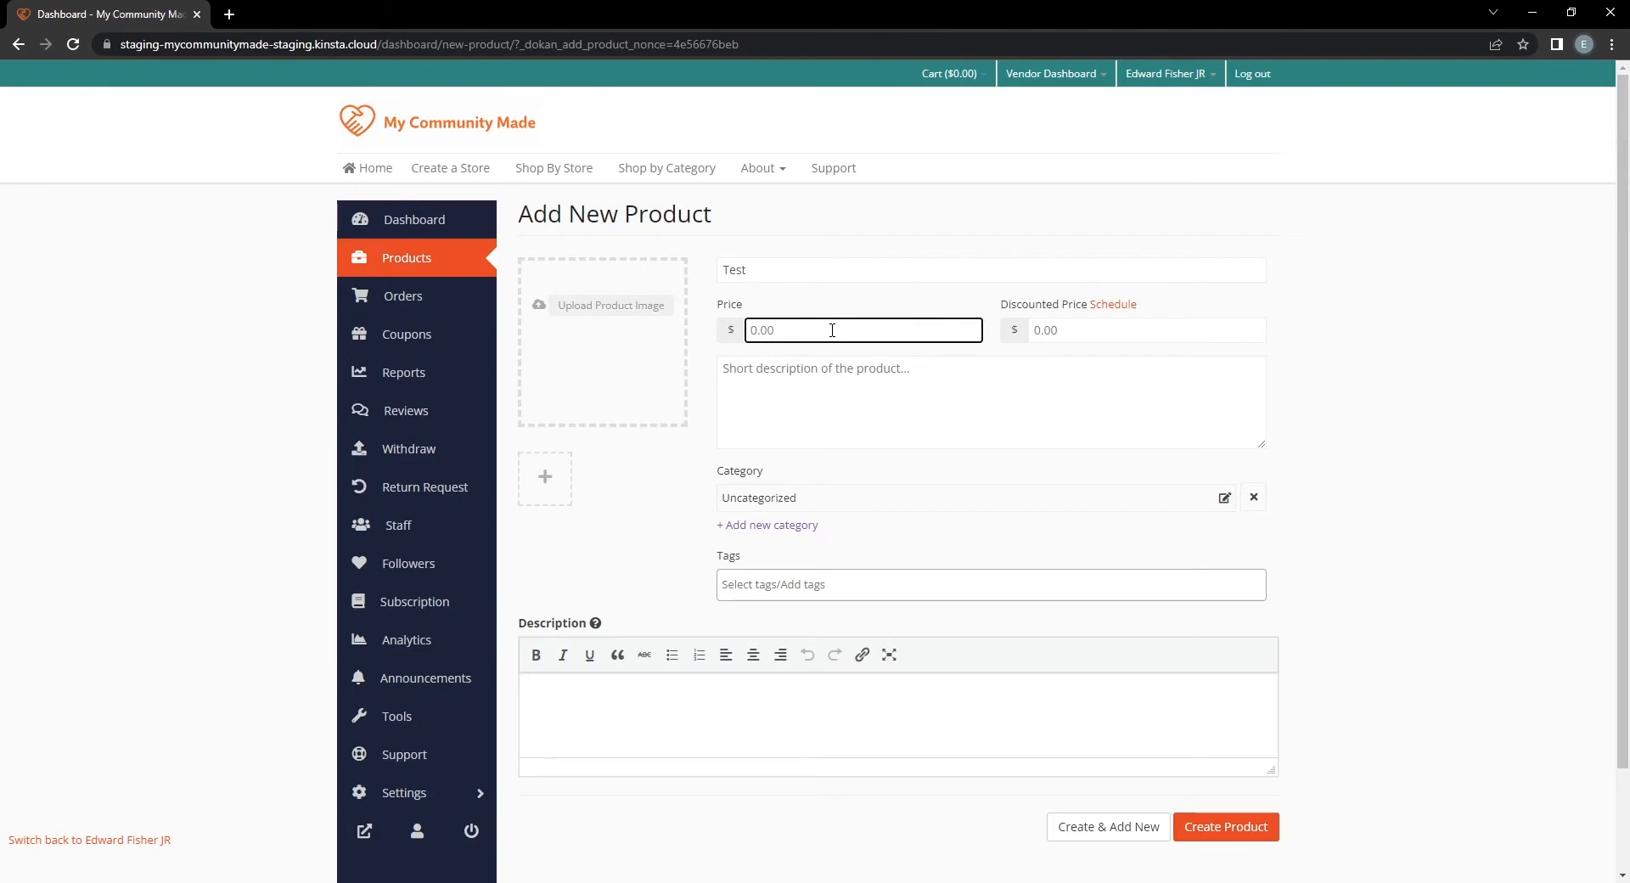
{"action": "type", "text": "50"}
{"action": "left_click", "coordinate": [688, 494]}
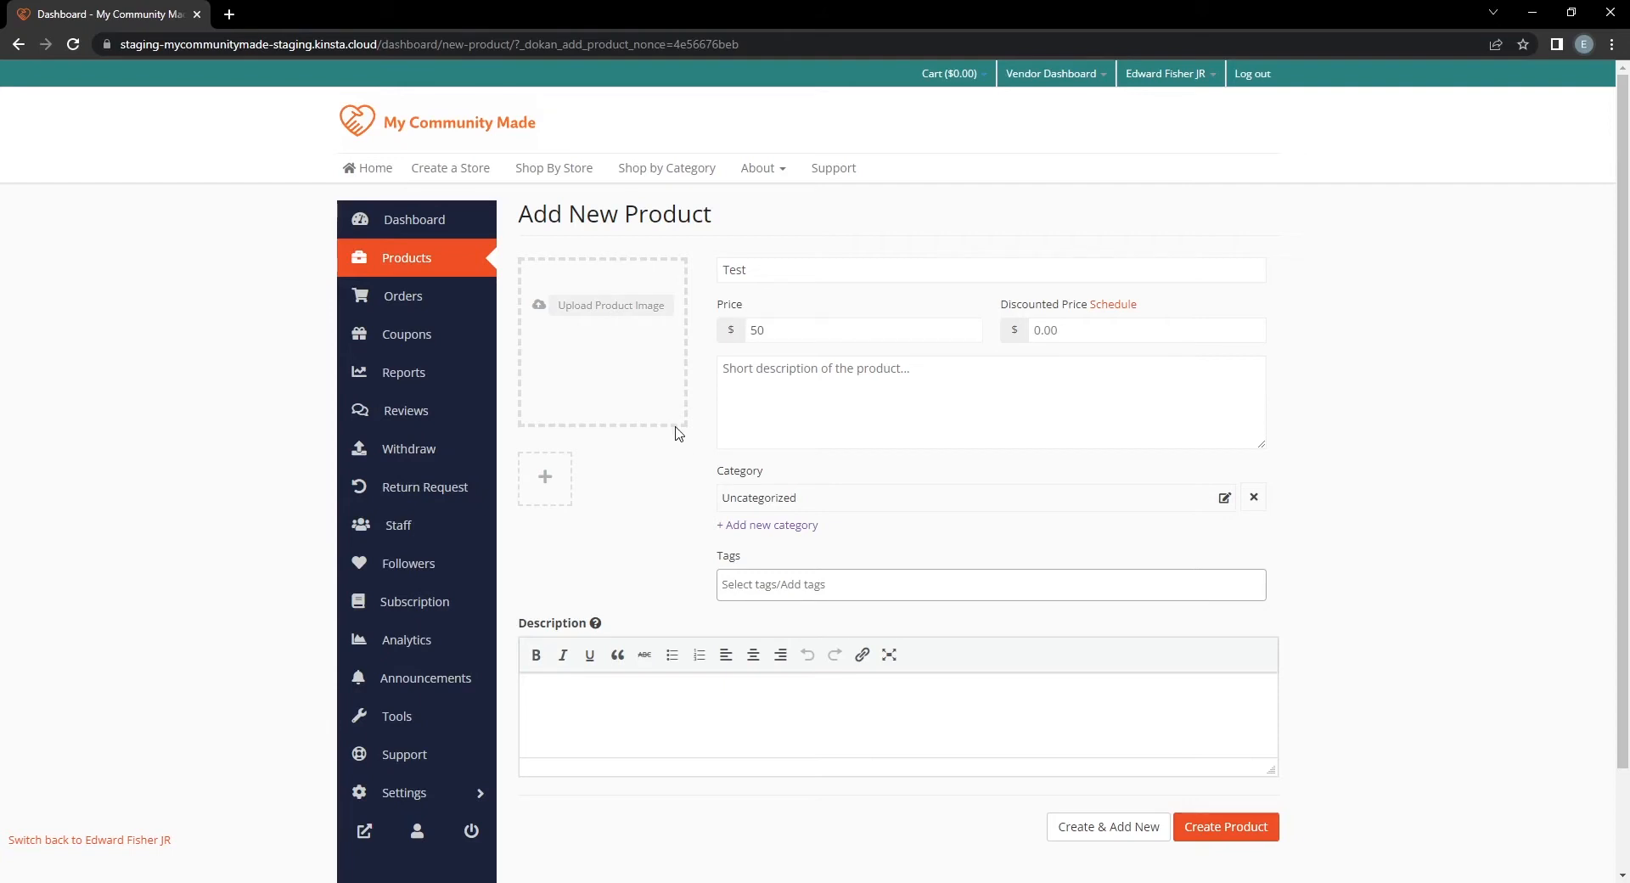
Upload the logo_512 image file from the computer for the product's featured image.
{"action": "left_click", "coordinate": [629, 308]}
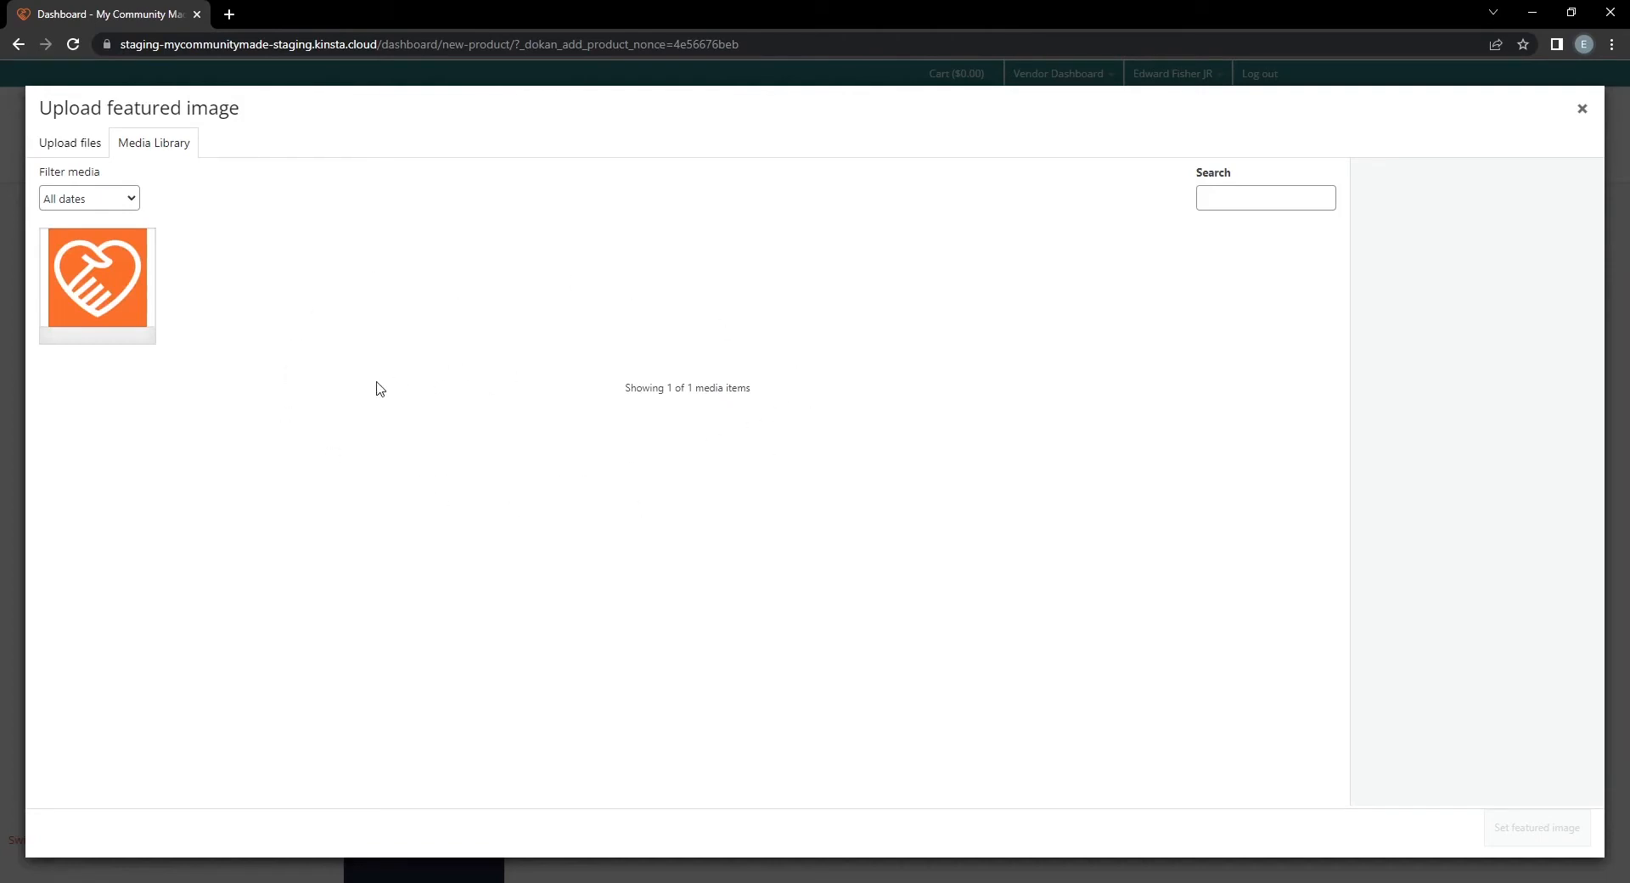
{"action": "left_click", "coordinate": [87, 156]}
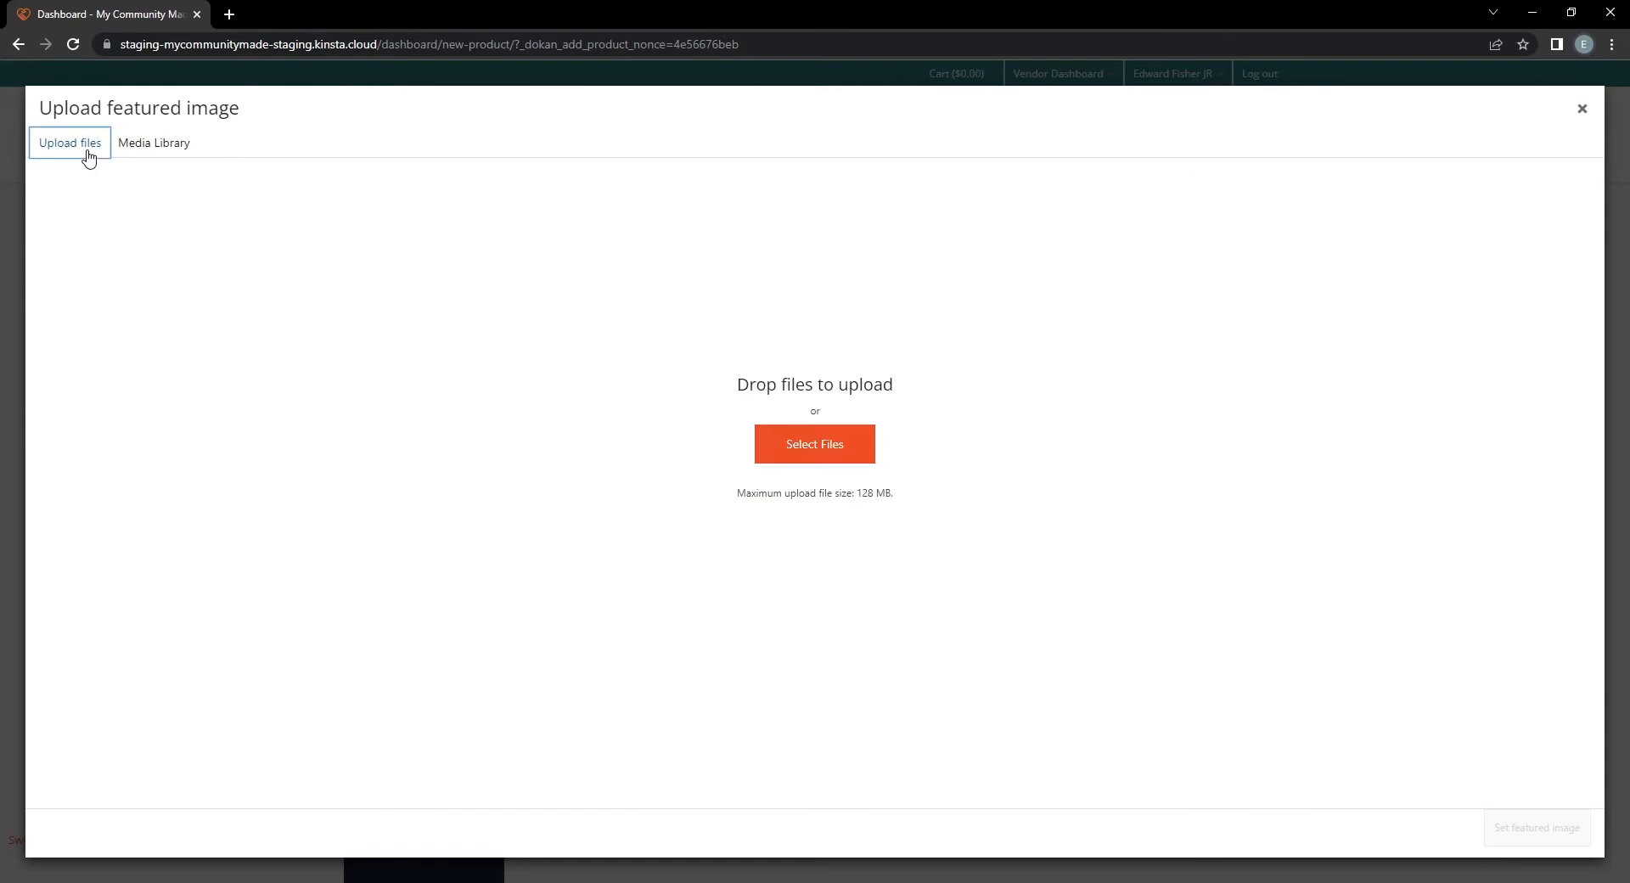
{"action": "left_click", "coordinate": [852, 455]}
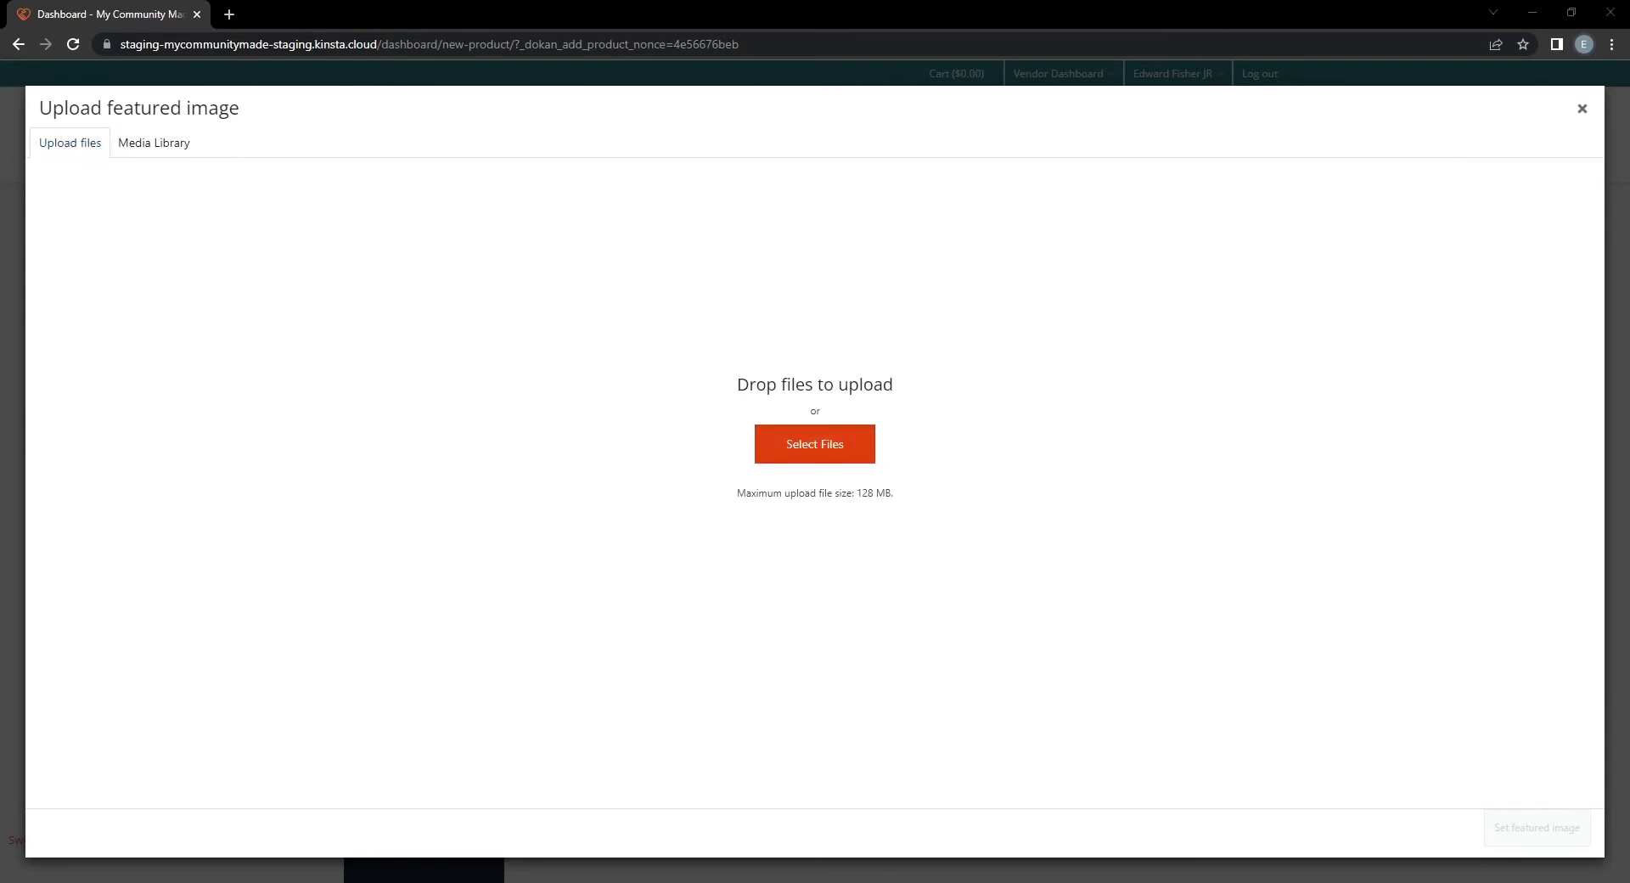
{"action": "double_click", "coordinate": [327, 191]}
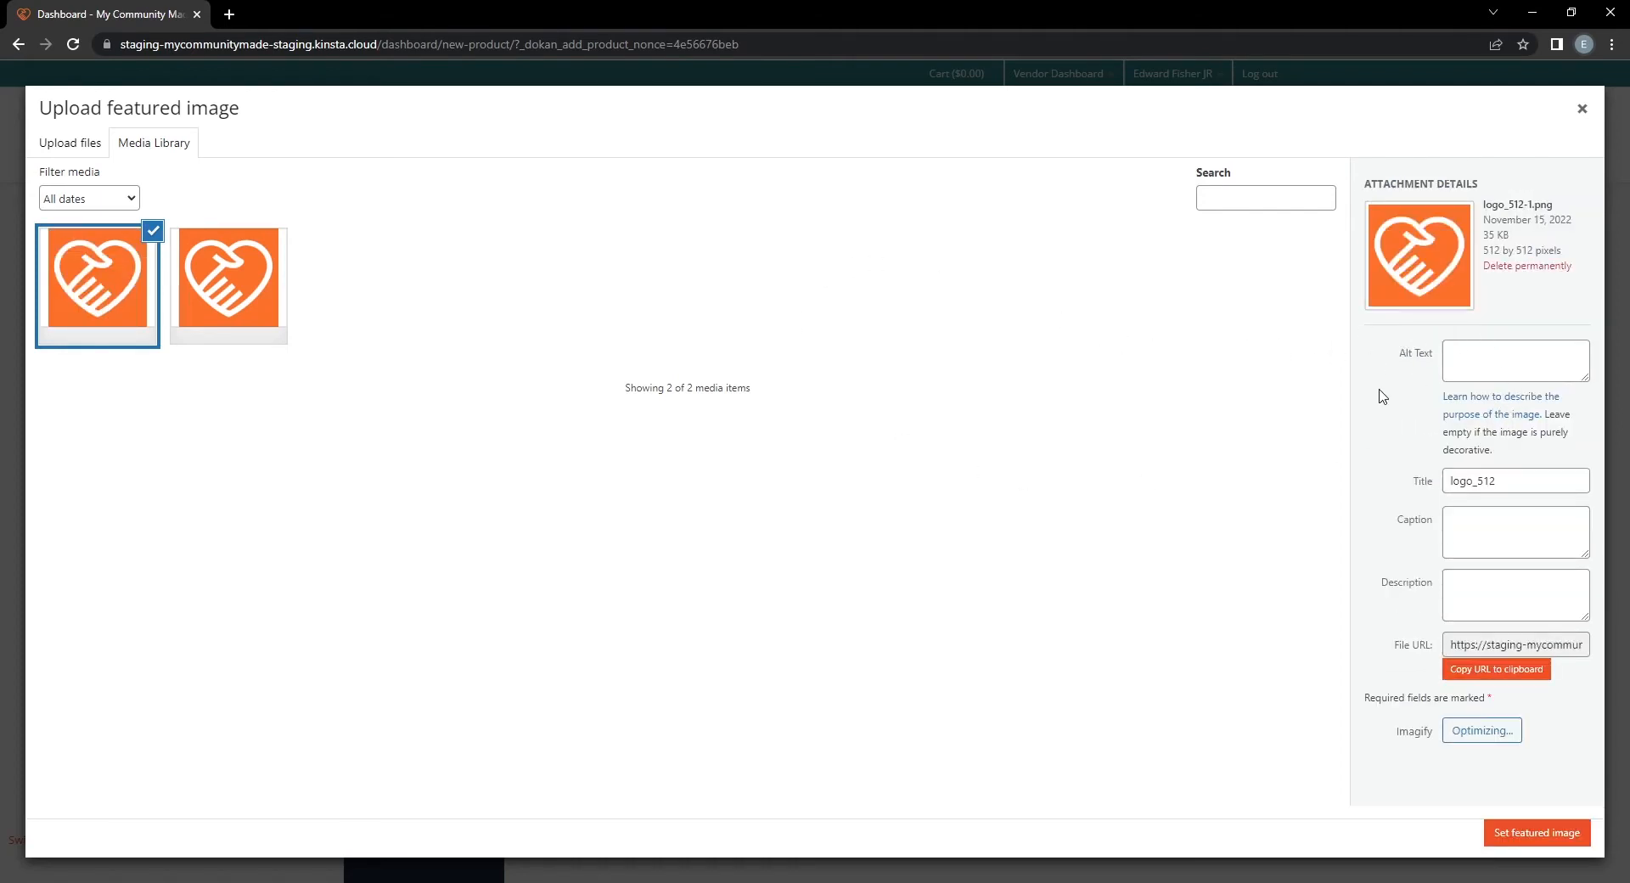
Give the uploaded logo the alt text "image of the test product" and set it as the featured image.
{"action": "left_click", "coordinate": [1502, 372]}
{"action": "type", "text": "image of the test product"}
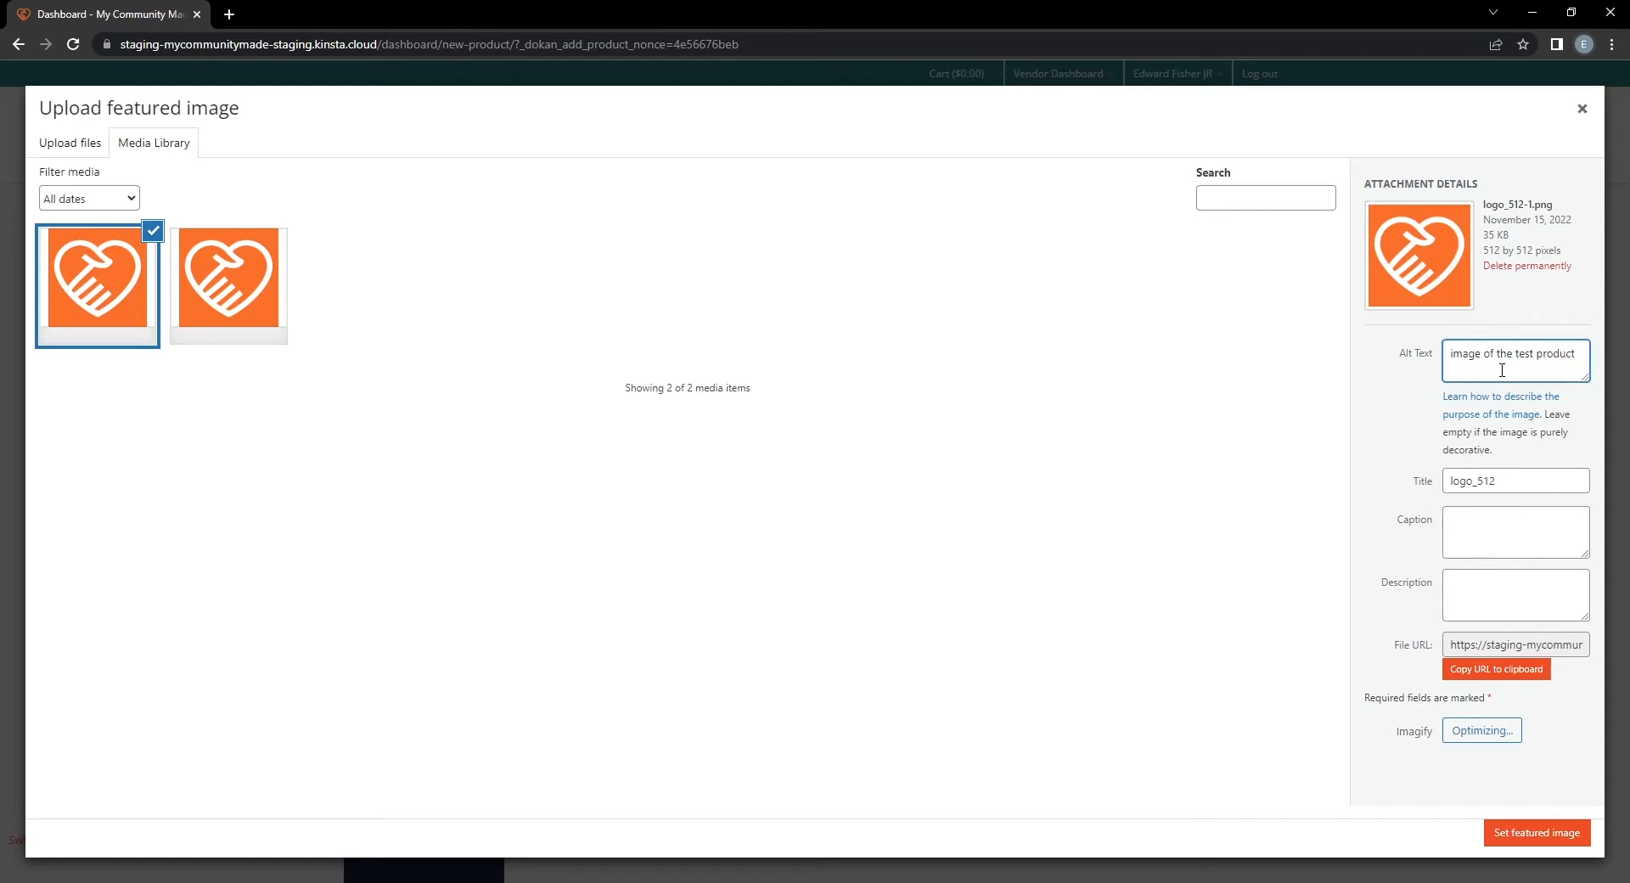
{"action": "left_click", "coordinate": [1549, 839]}
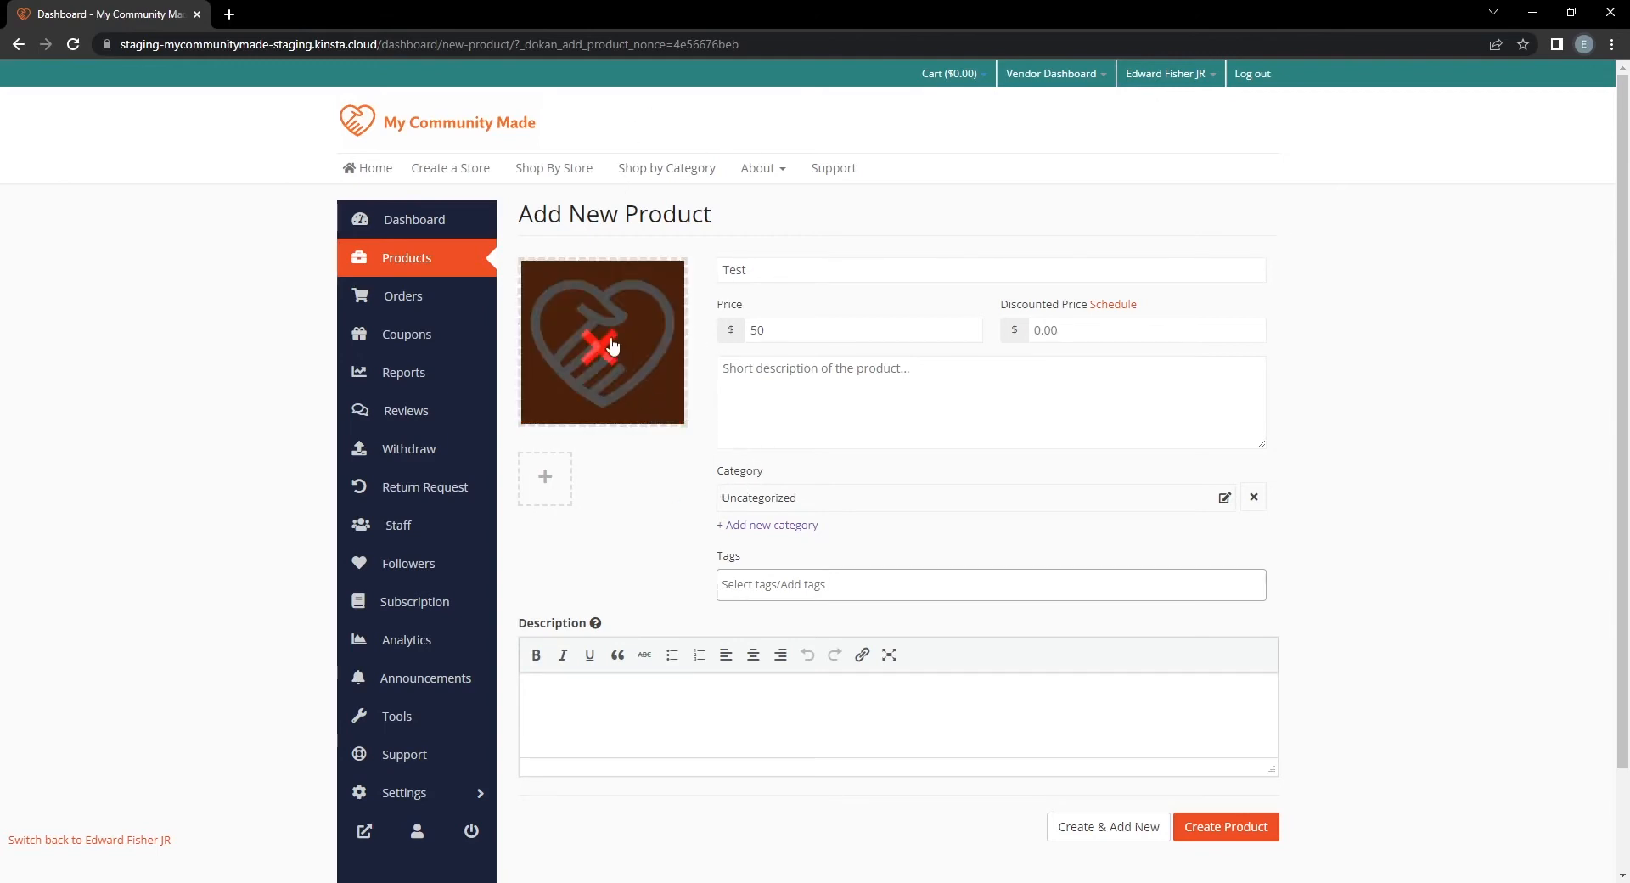
Replace the featured image with logo_512.png from the media library, adding the alt text "image of tour test product. but better".
{"action": "mouse_move", "coordinate": [605, 360]}
{"action": "left_click", "coordinate": [592, 361]}
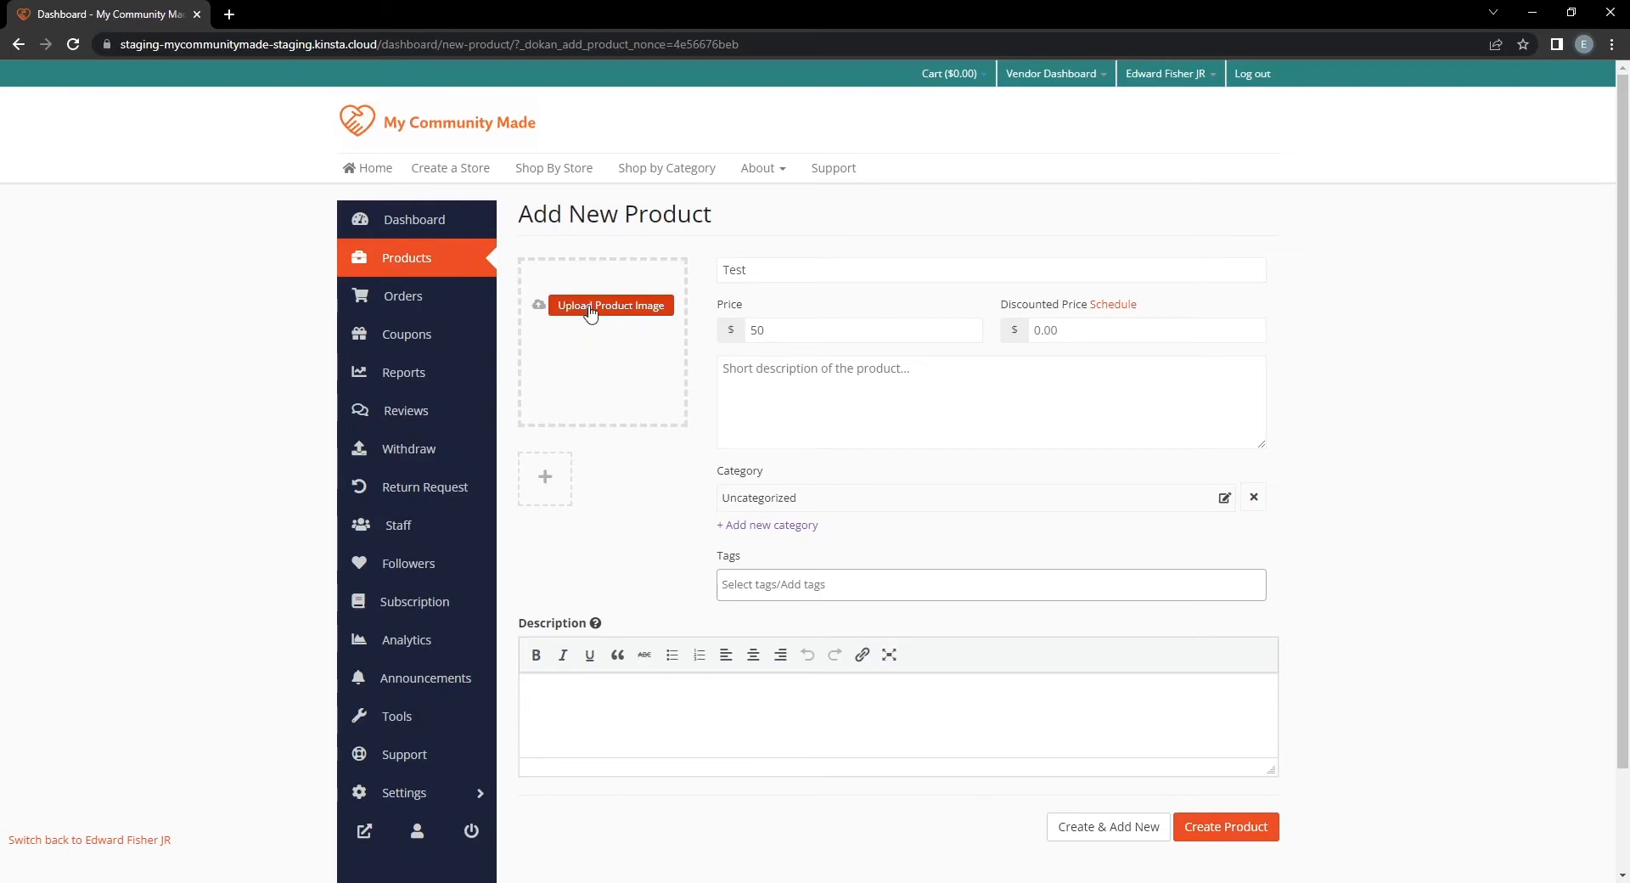
{"action": "left_click", "coordinate": [591, 313]}
{"action": "left_click", "coordinate": [248, 289]}
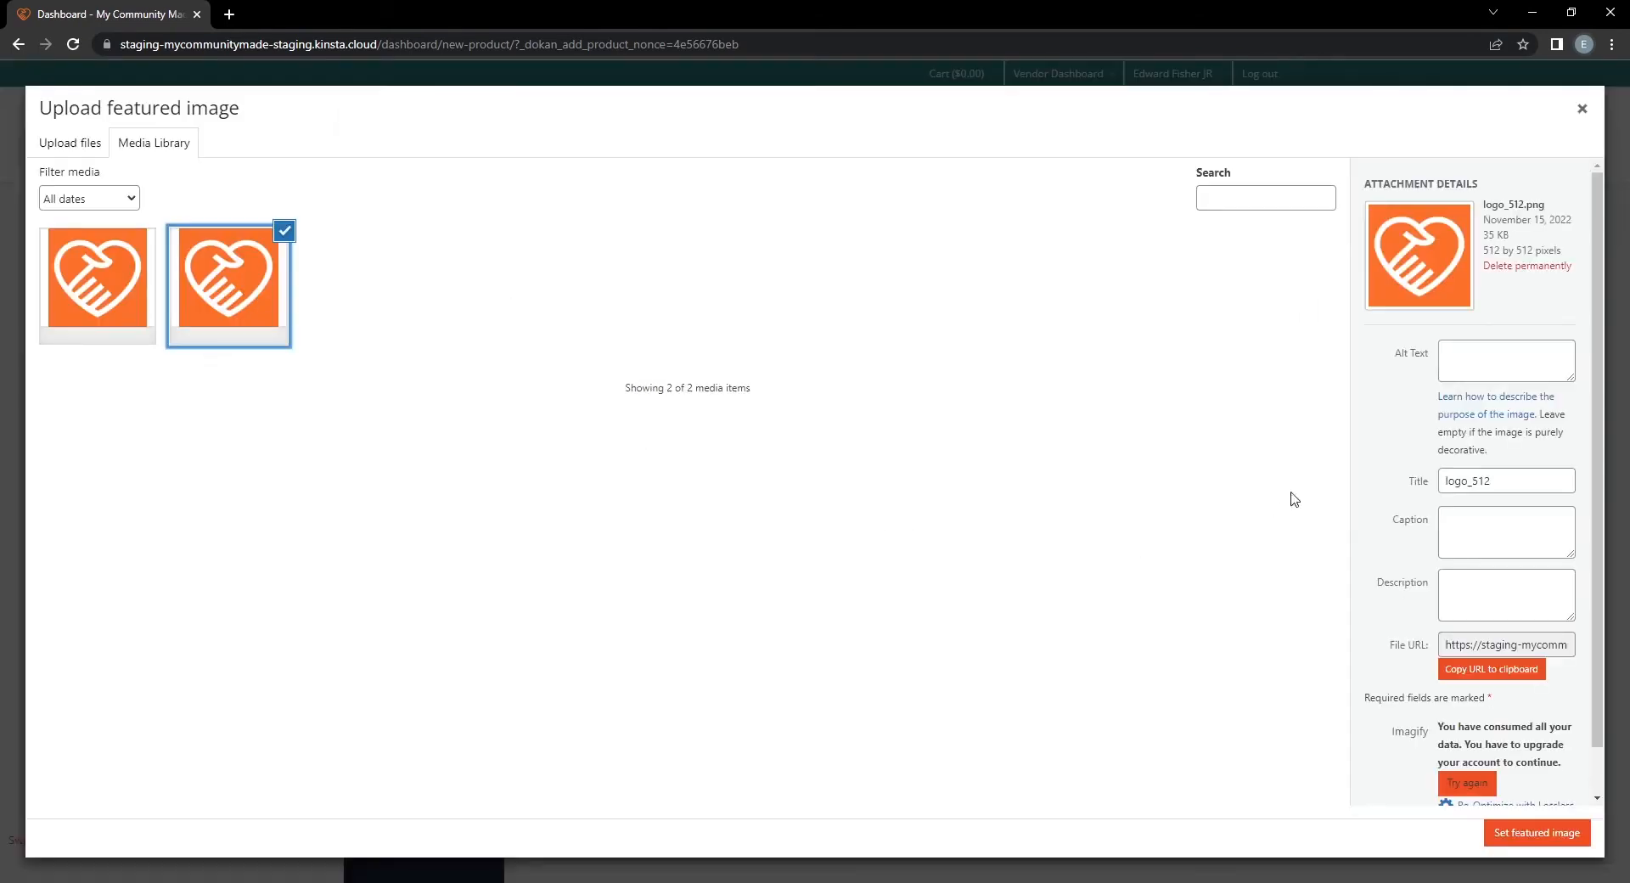
{"action": "left_click", "coordinate": [1500, 373]}
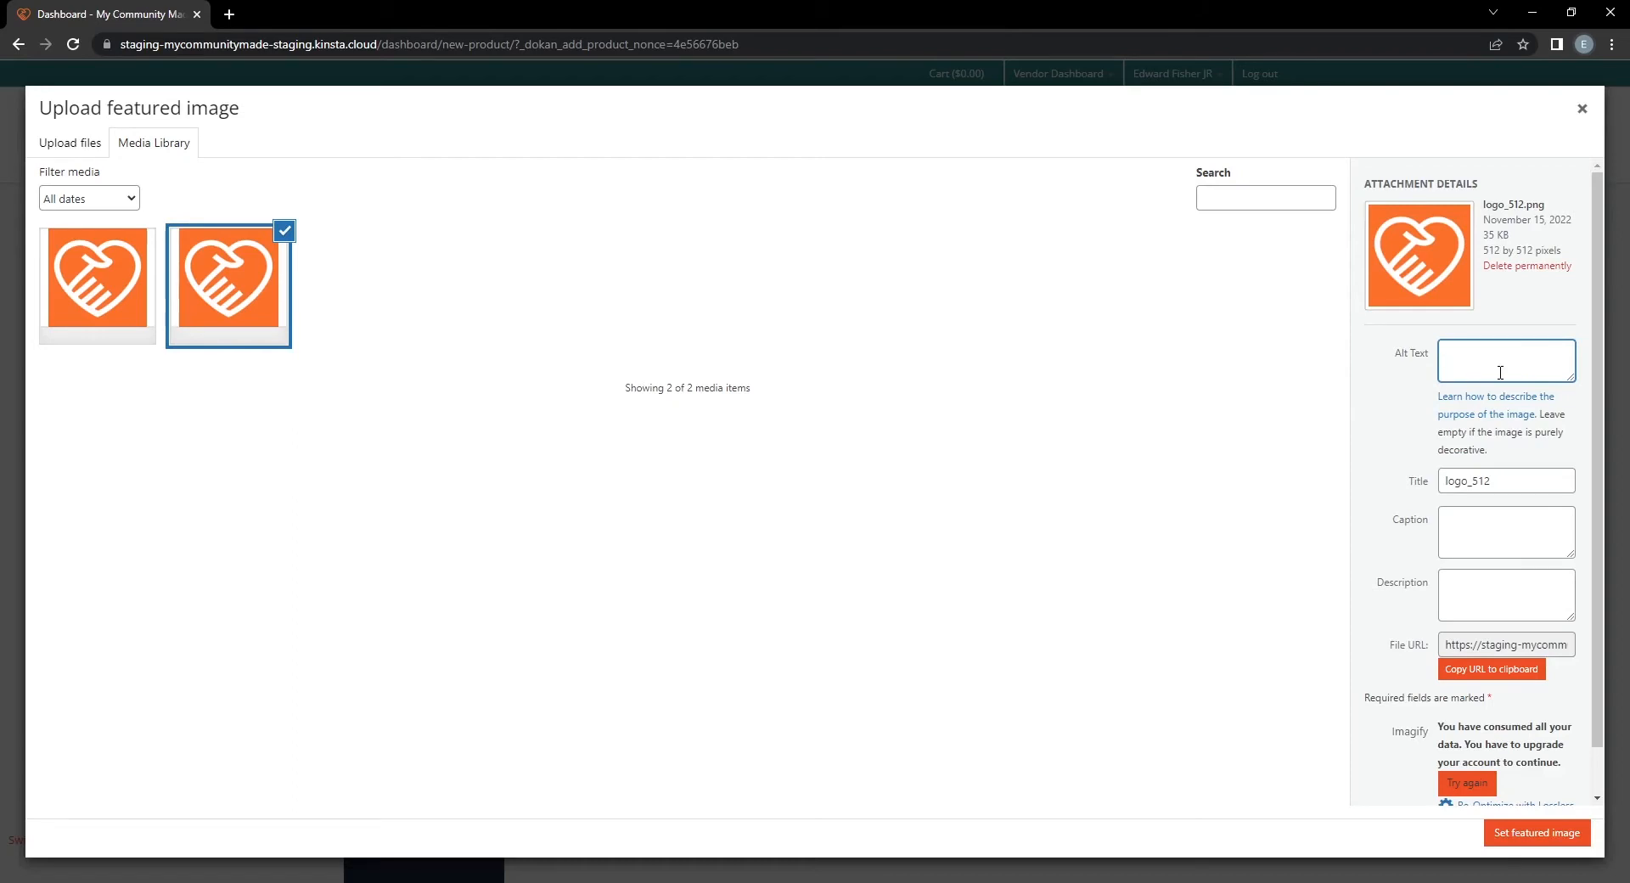
{"action": "type", "text": "image of tour test product."}
{"action": "type", "text": " but better"}
{"action": "left_click", "coordinate": [1537, 832]}
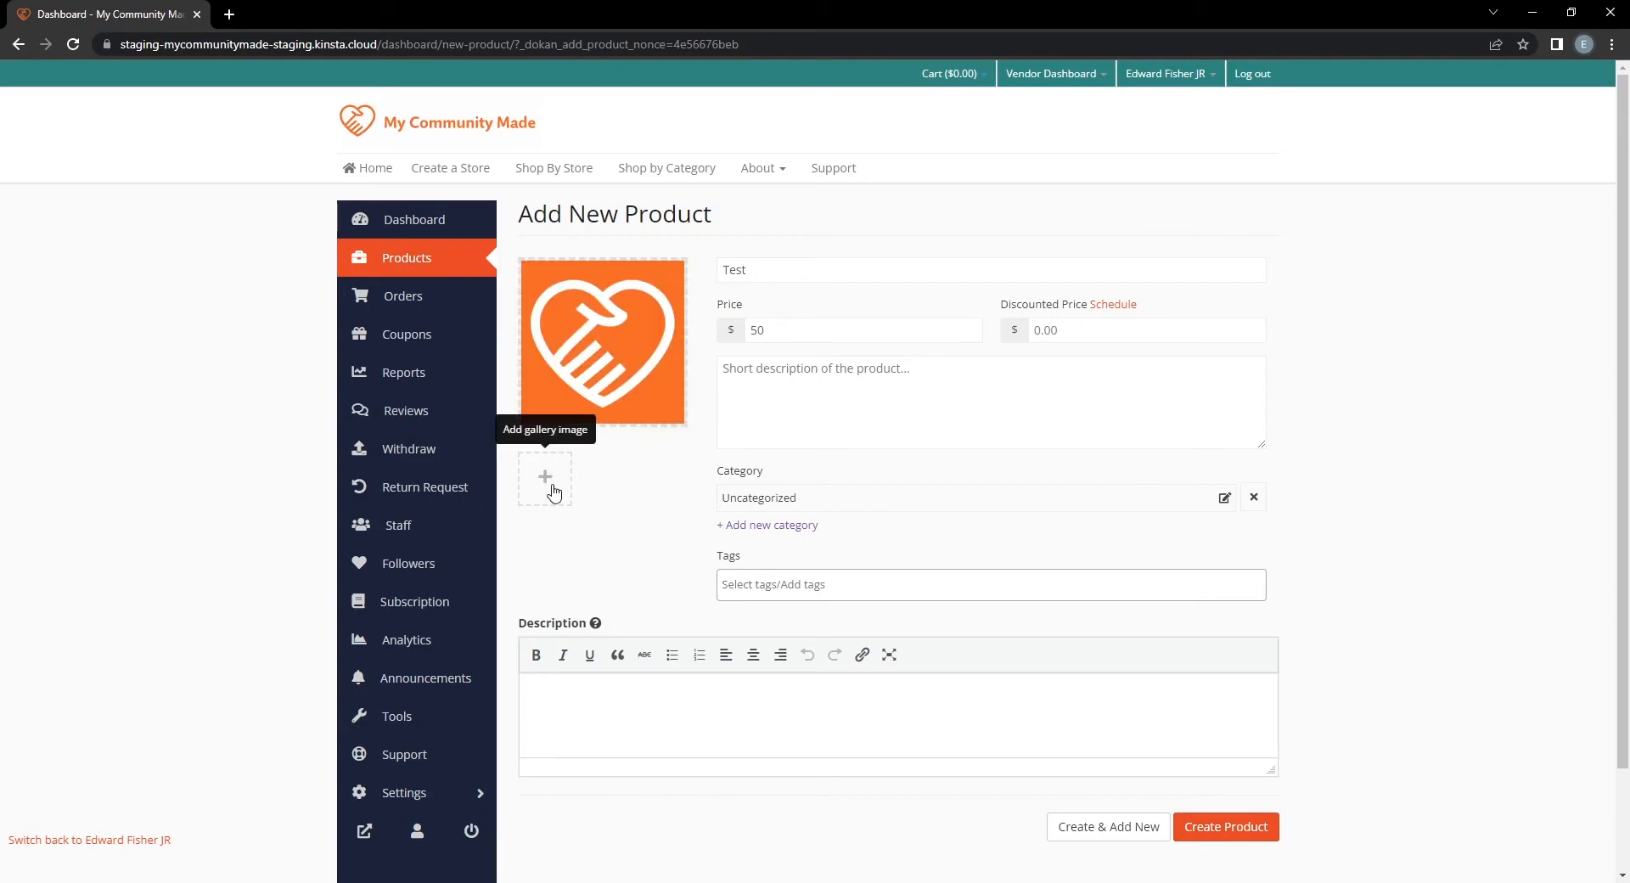
Enter the short description "A test product, from My Community Made, showing the average type of product that can be found on the platform.".
{"action": "left_click", "coordinate": [915, 389]}
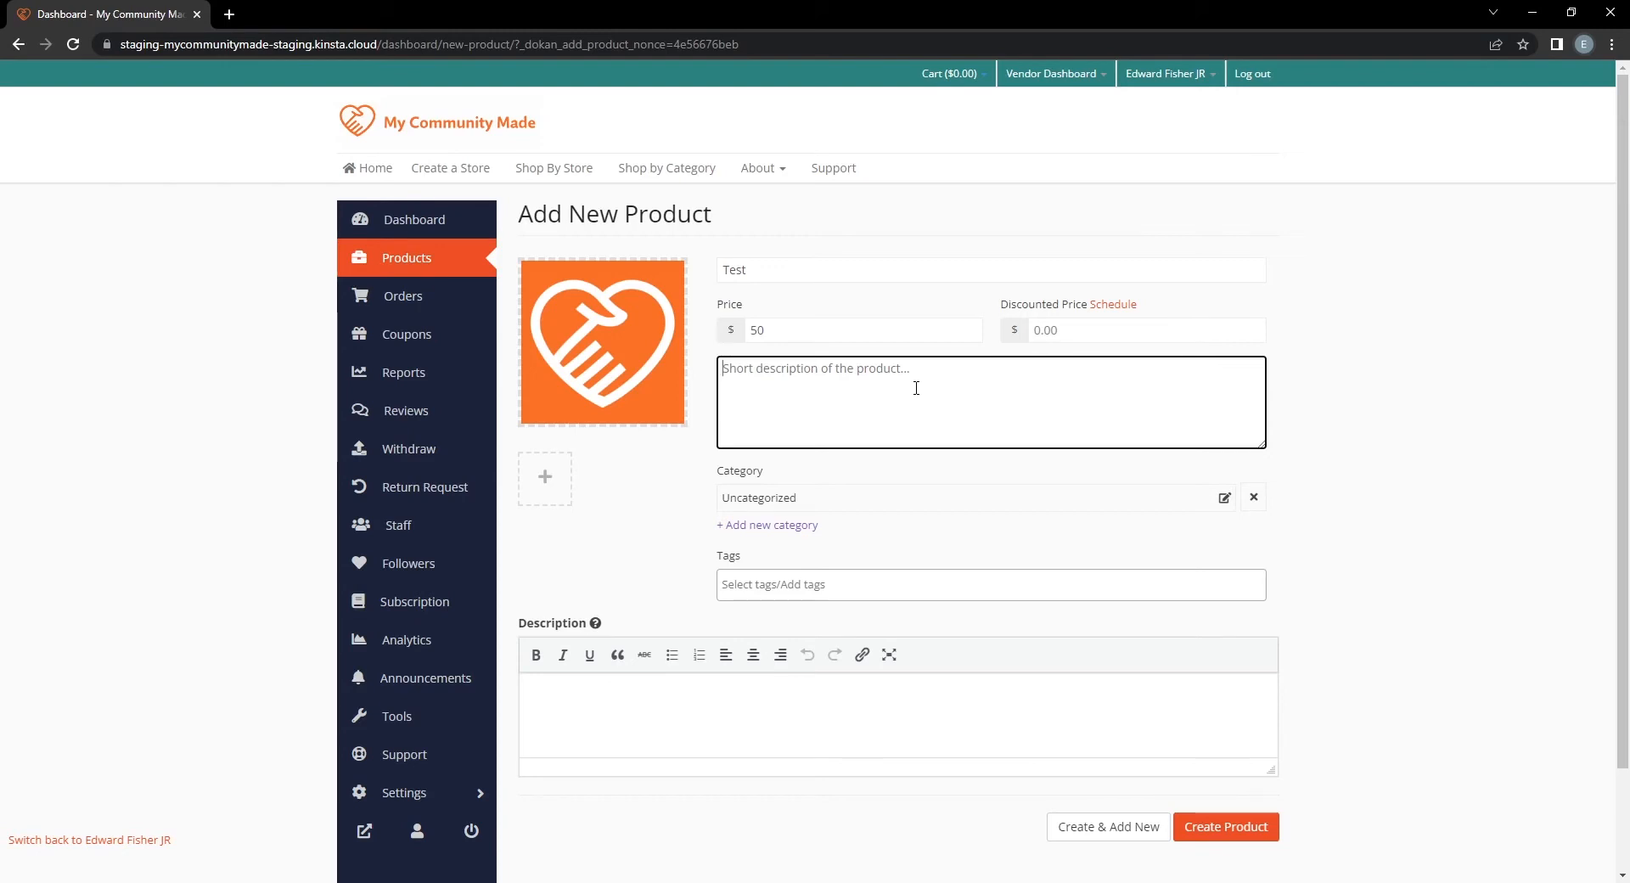
{"action": "type", "text": "A"}
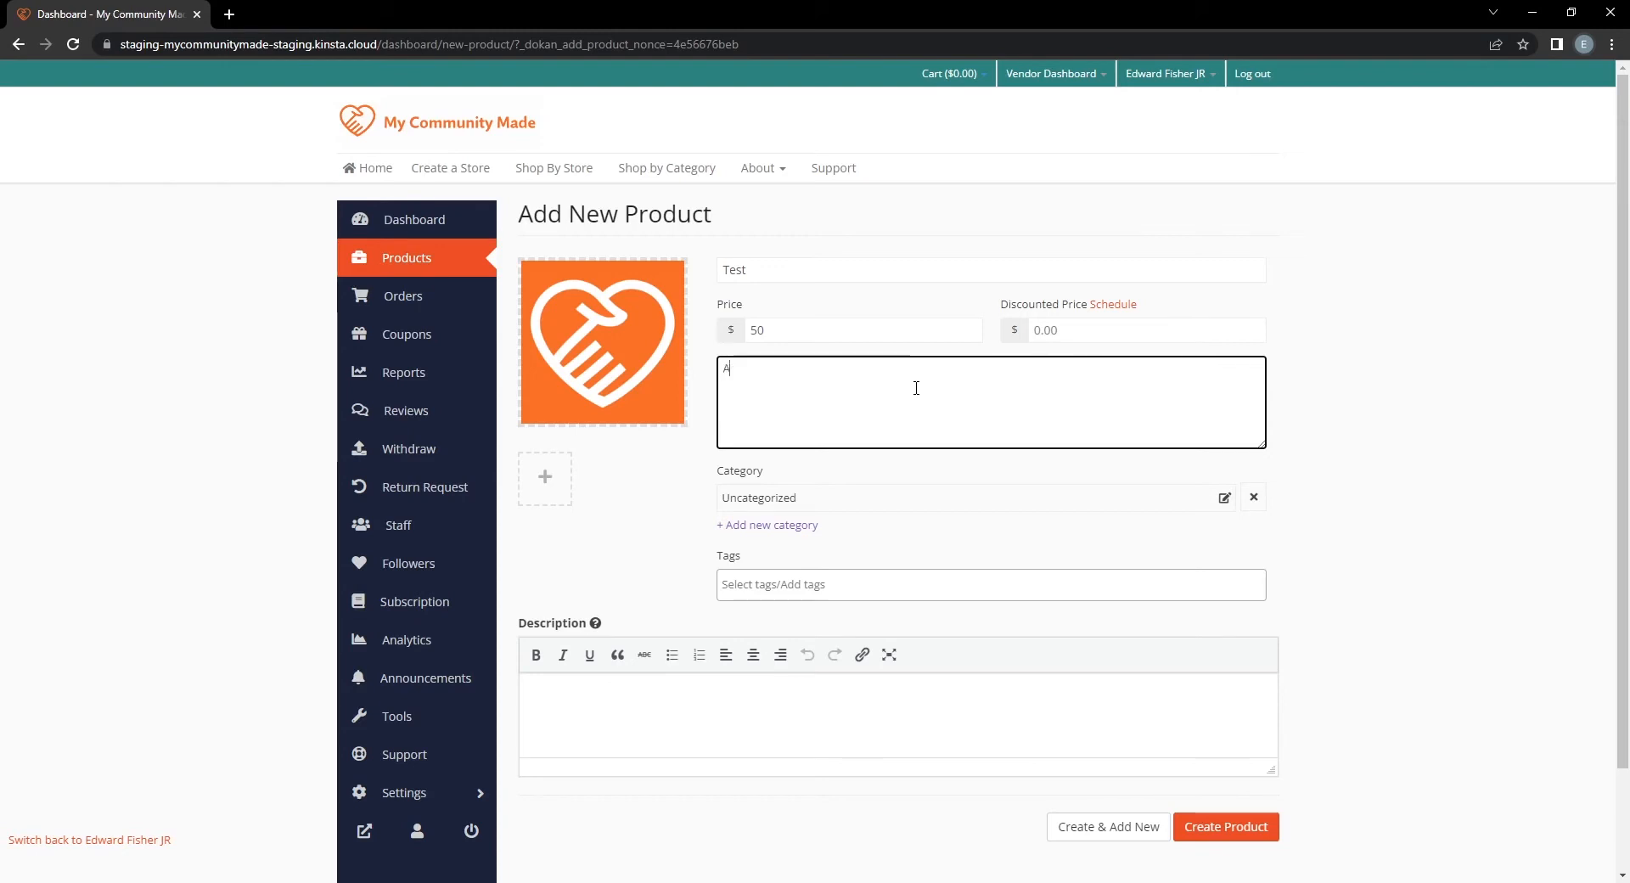
{"action": "type", "text": " test product, f"}
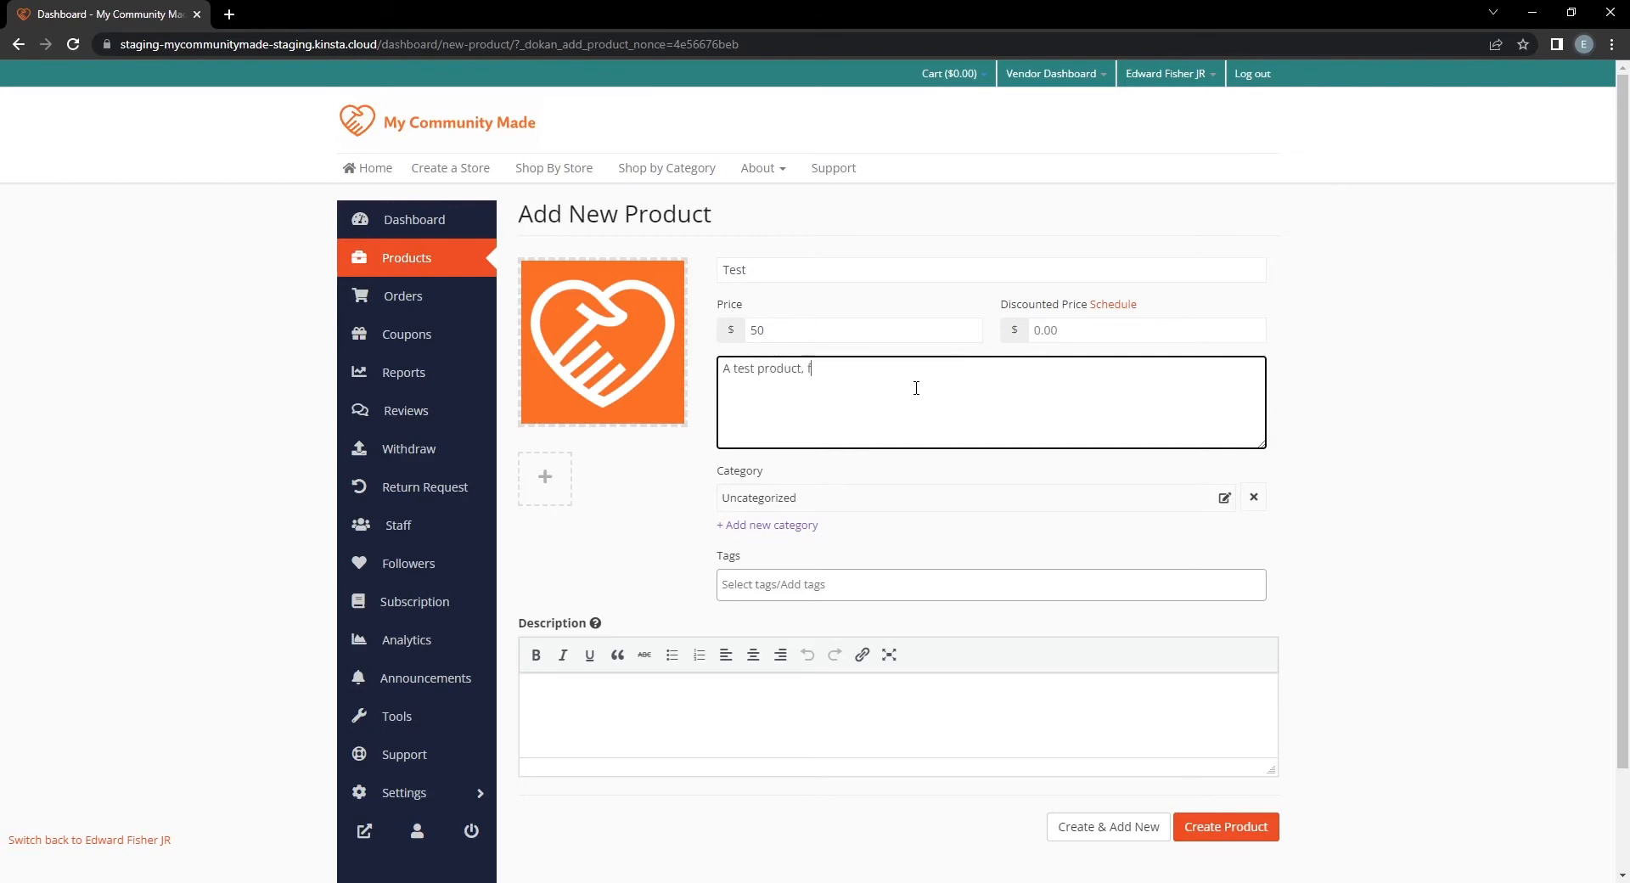
{"action": "type", "text": "rom My Community Made, showing the a"}
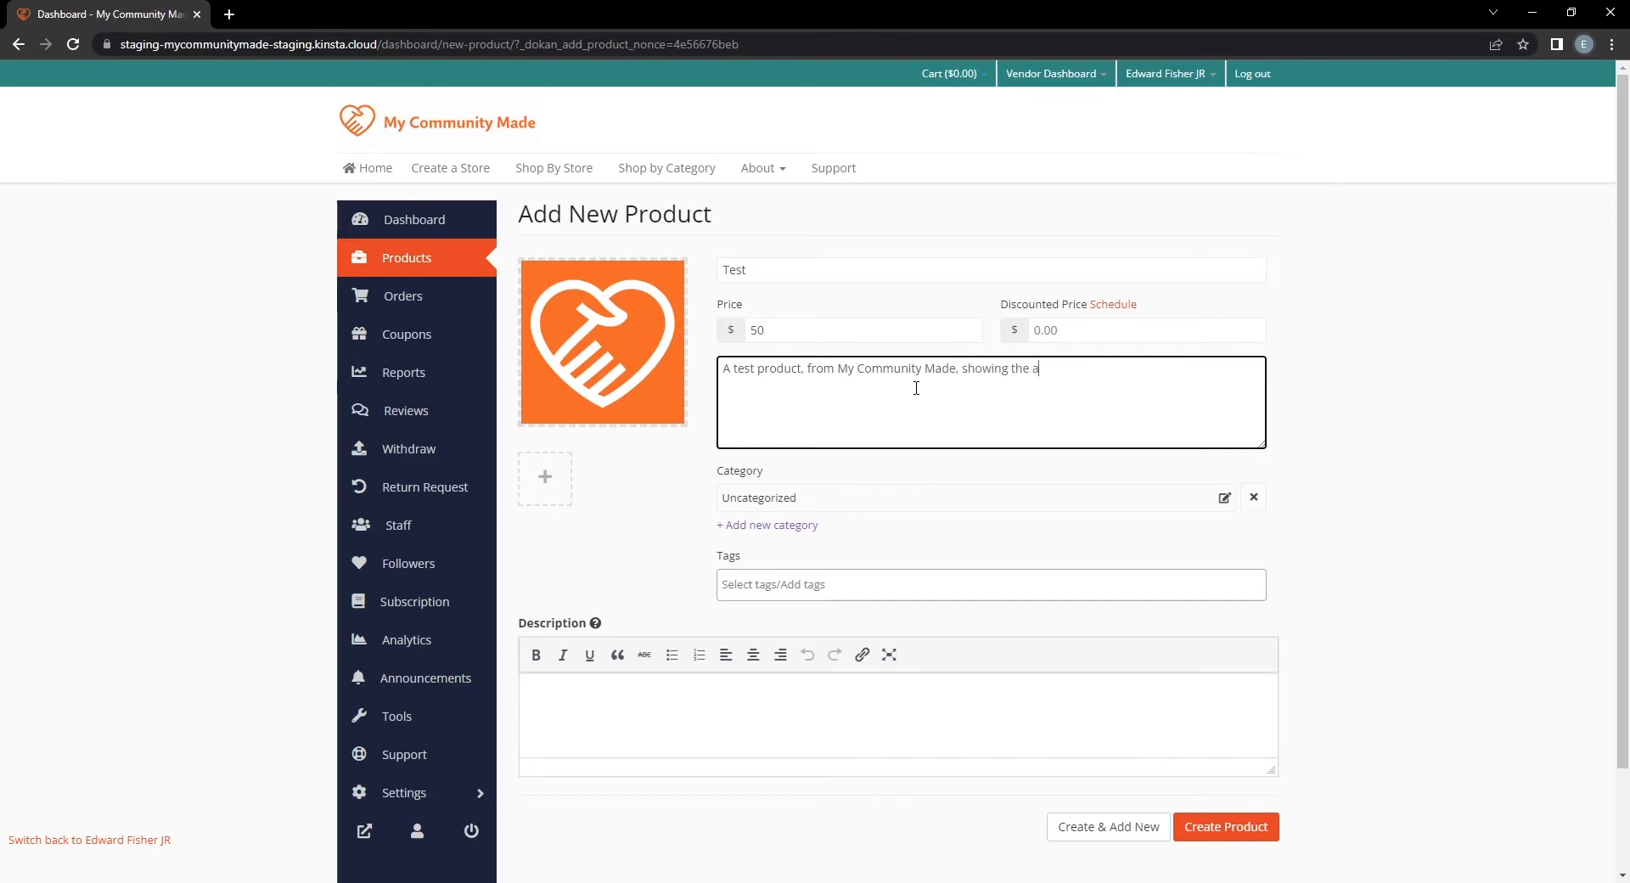
{"action": "type", "text": "verage type of product that can be found "}
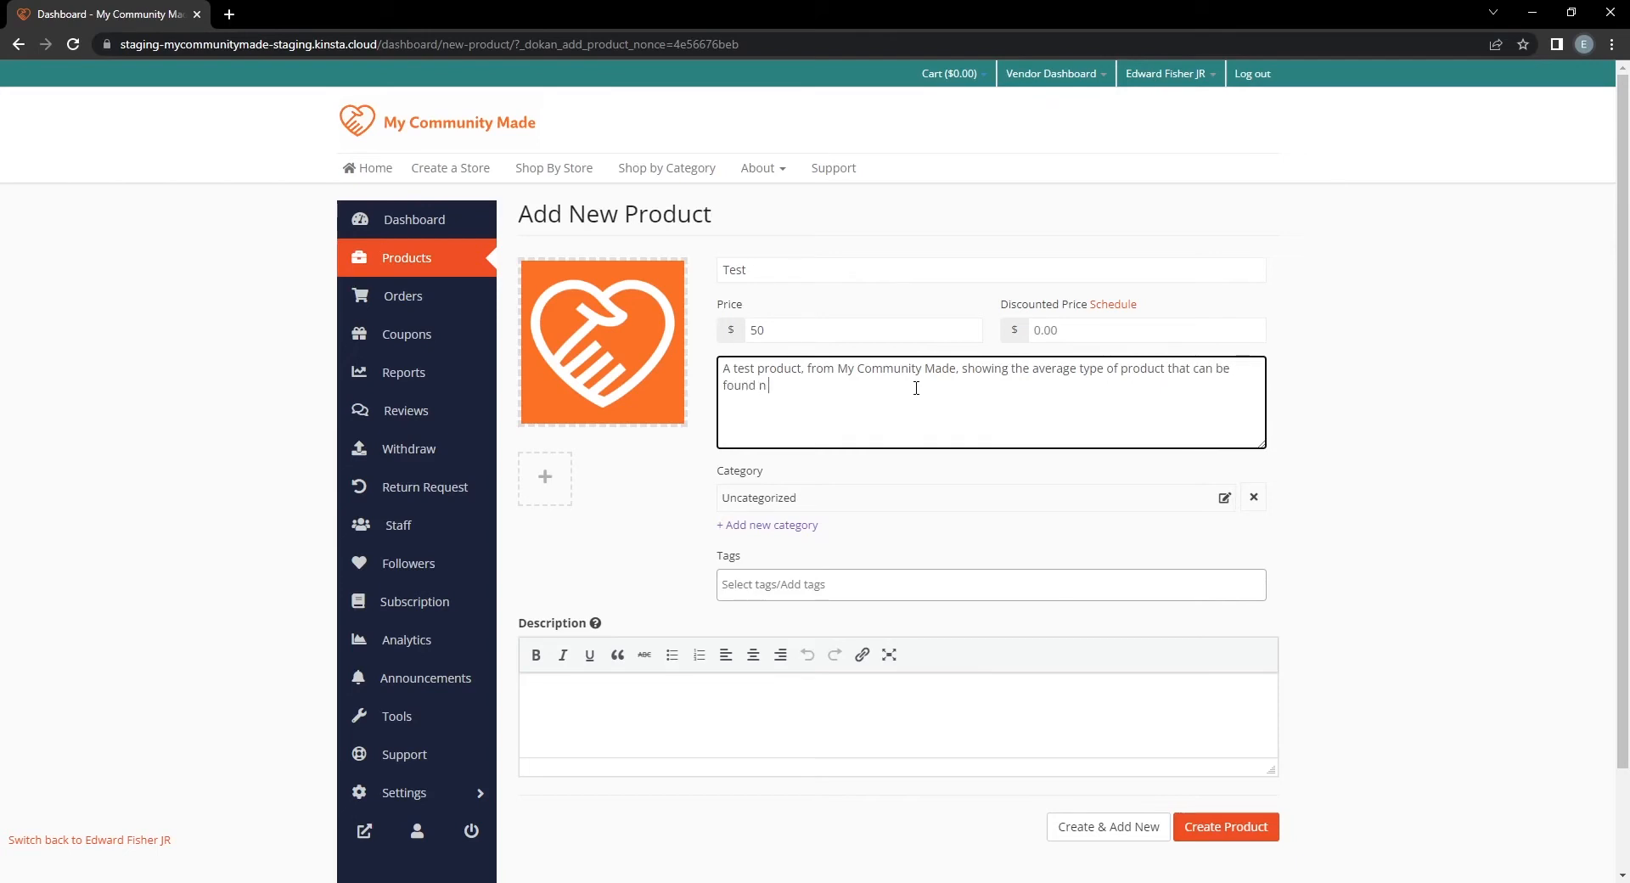
{"action": "type", "text": "on the platform."}
Write "Sizing" and "How to Use the Product" as separate paragraphs in the product's full description.
{"action": "scroll", "coordinate": [916, 388], "scroll_direction": "down", "scroll_amount": 1}
{"action": "left_click", "coordinate": [600, 613]}
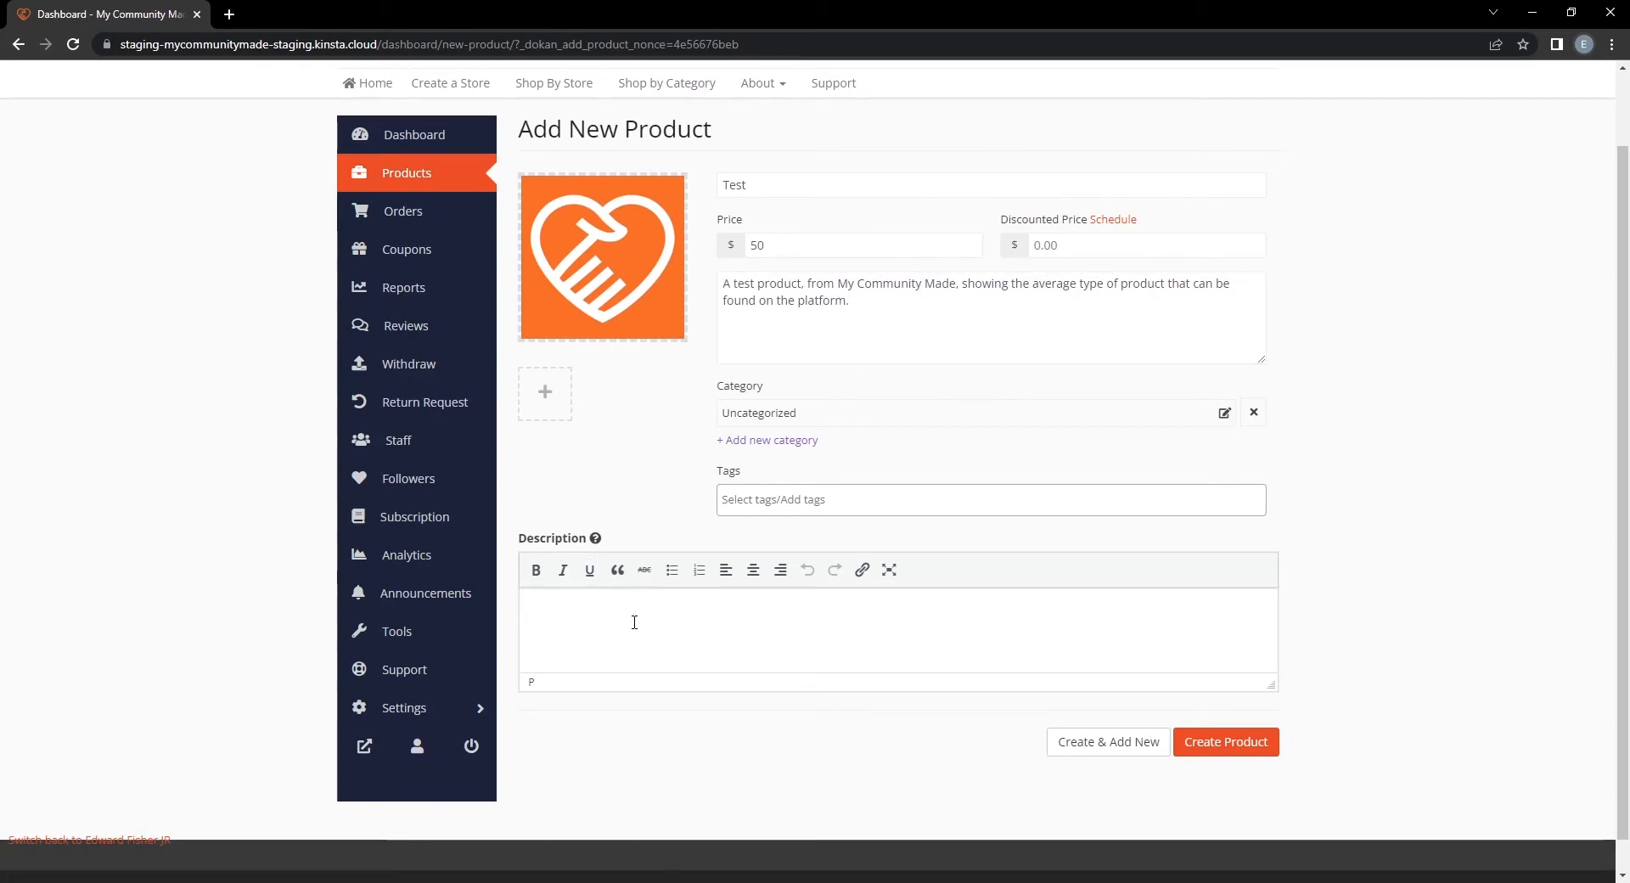
{"action": "type", "text": "Sizing"}
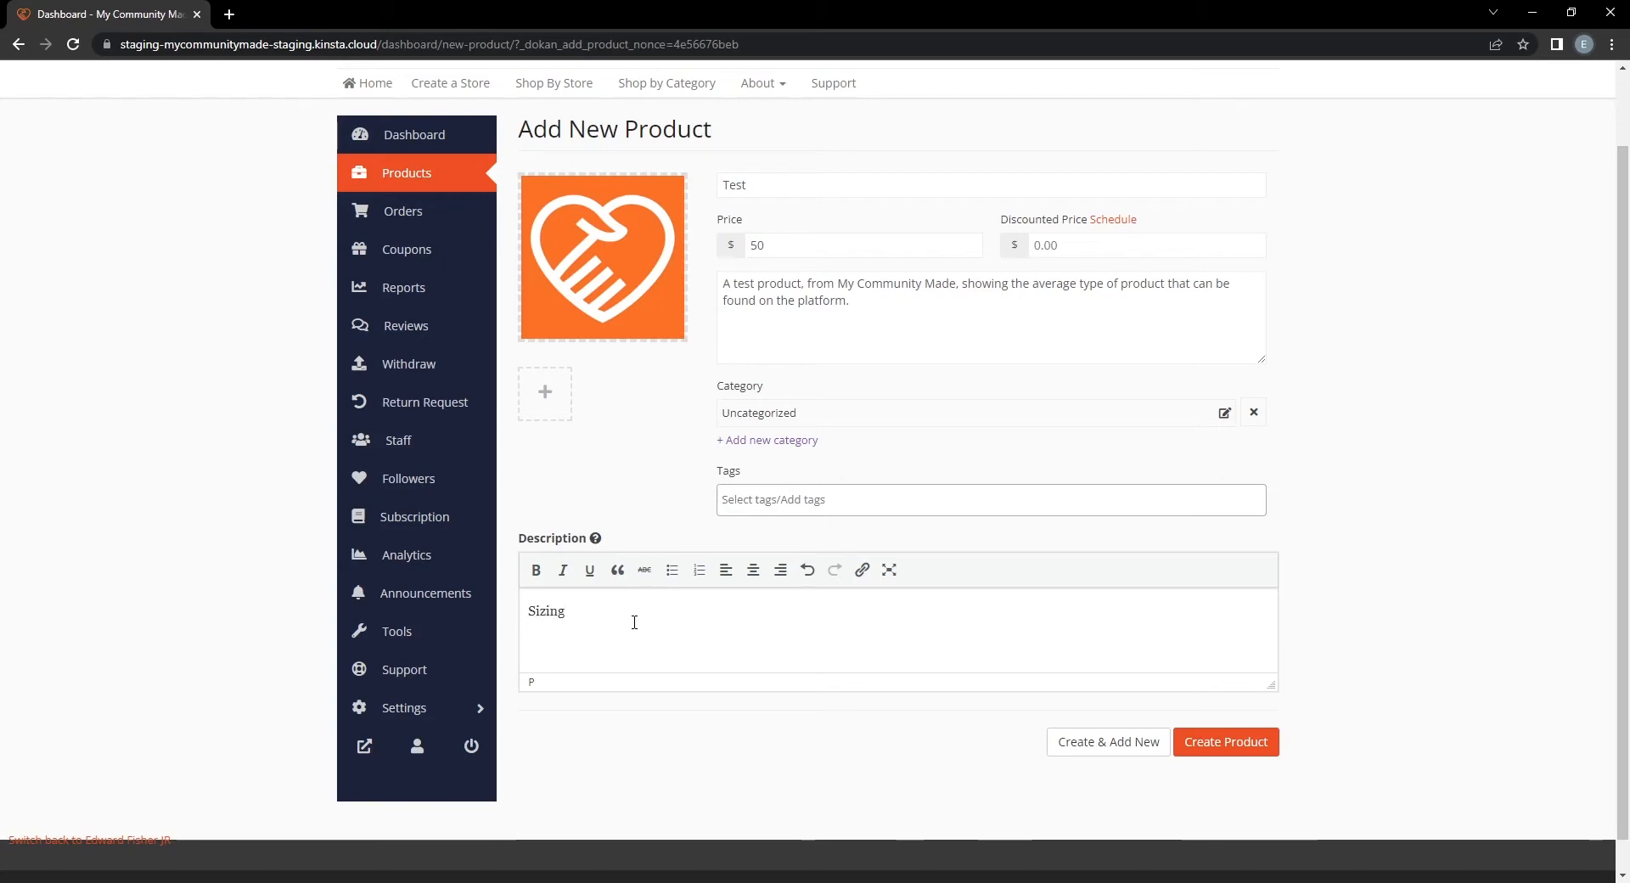
{"action": "type", "text": "On"}
{"action": "key", "text": "BackSpace"}
{"action": "key", "text": "BackSpace"}
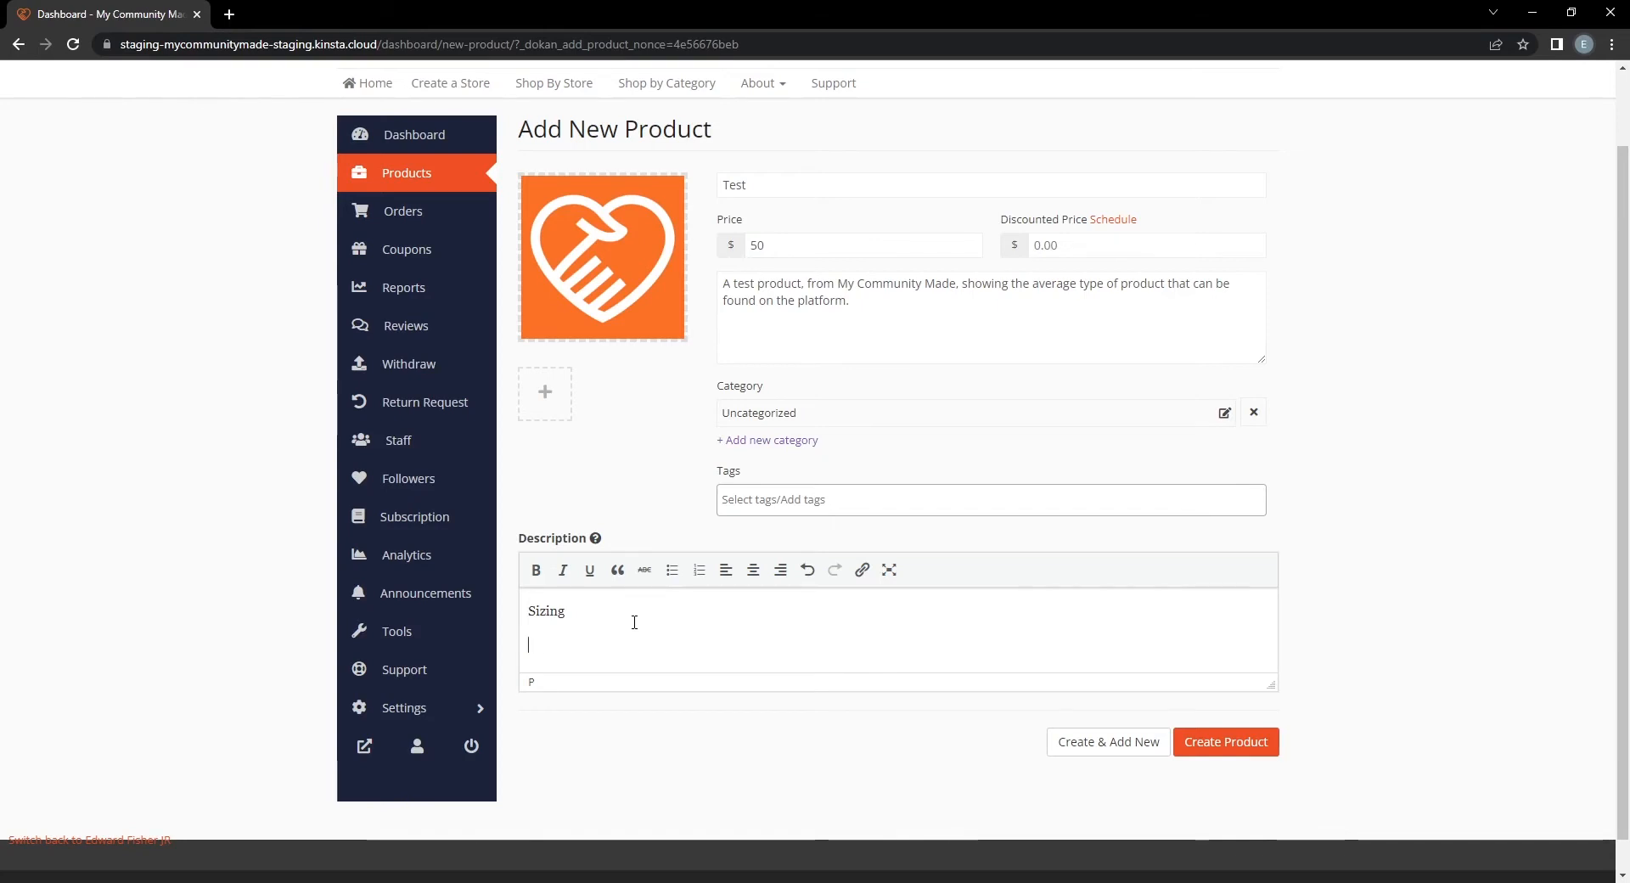
{"action": "type", "text": "How to Use th"}
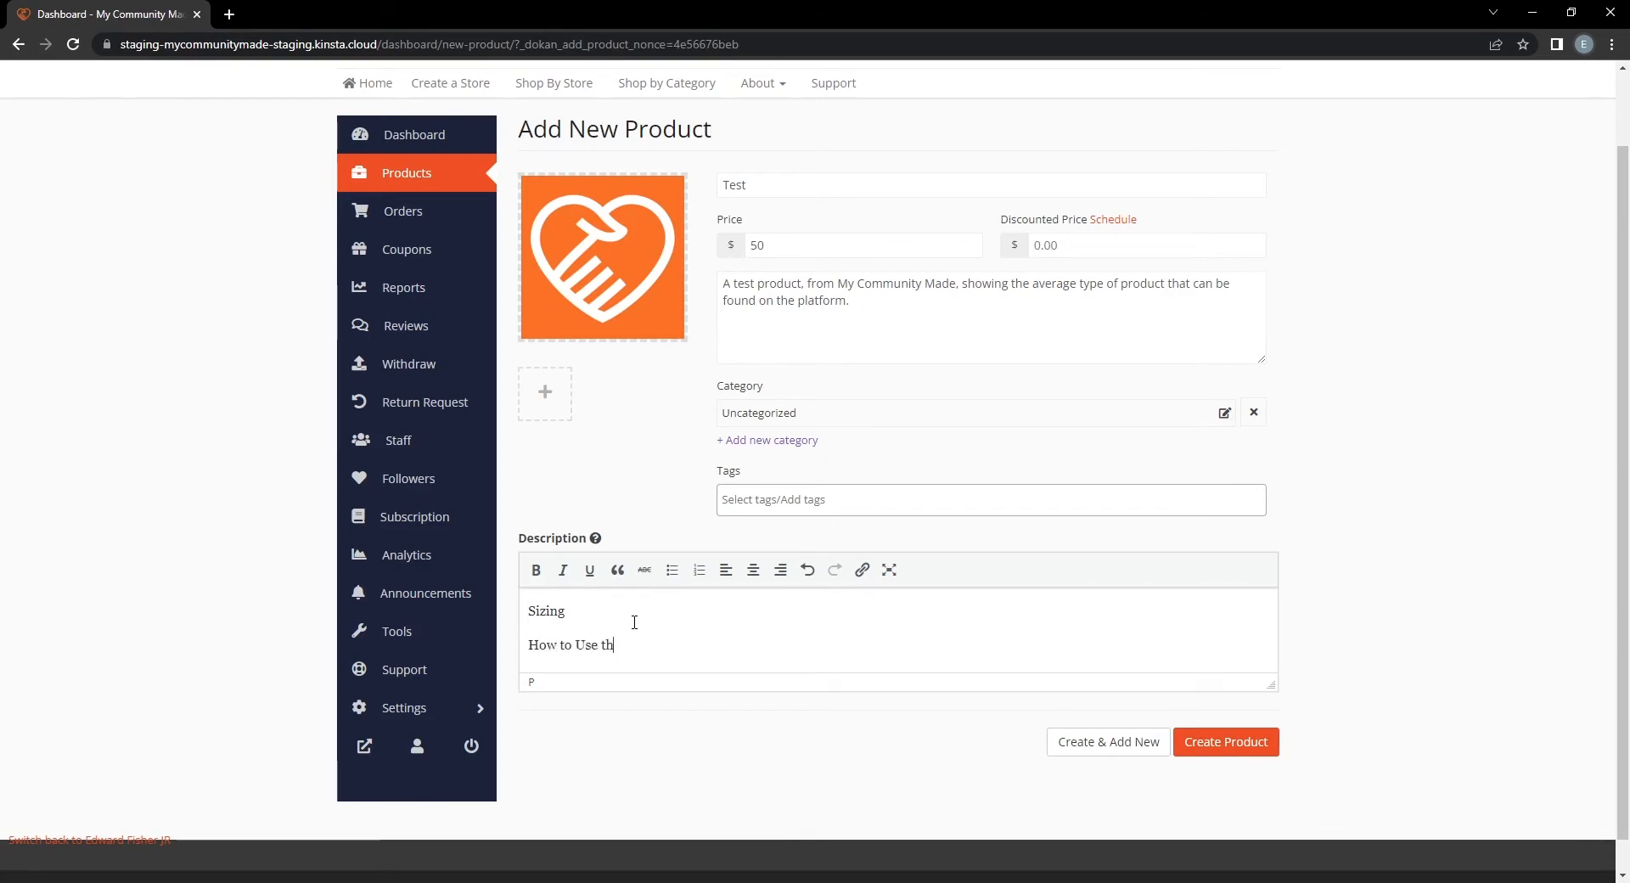
{"action": "type", "text": "e plu"}
{"action": "key", "text": "BackSpace"}
{"action": "key", "text": "BackSpace"}
{"action": "key", "text": "BackSpace"}
{"action": "key", "text": "BackSpace"}
{"action": "type", "text": "Product"}
{"action": "left_click", "coordinate": [906, 301]}
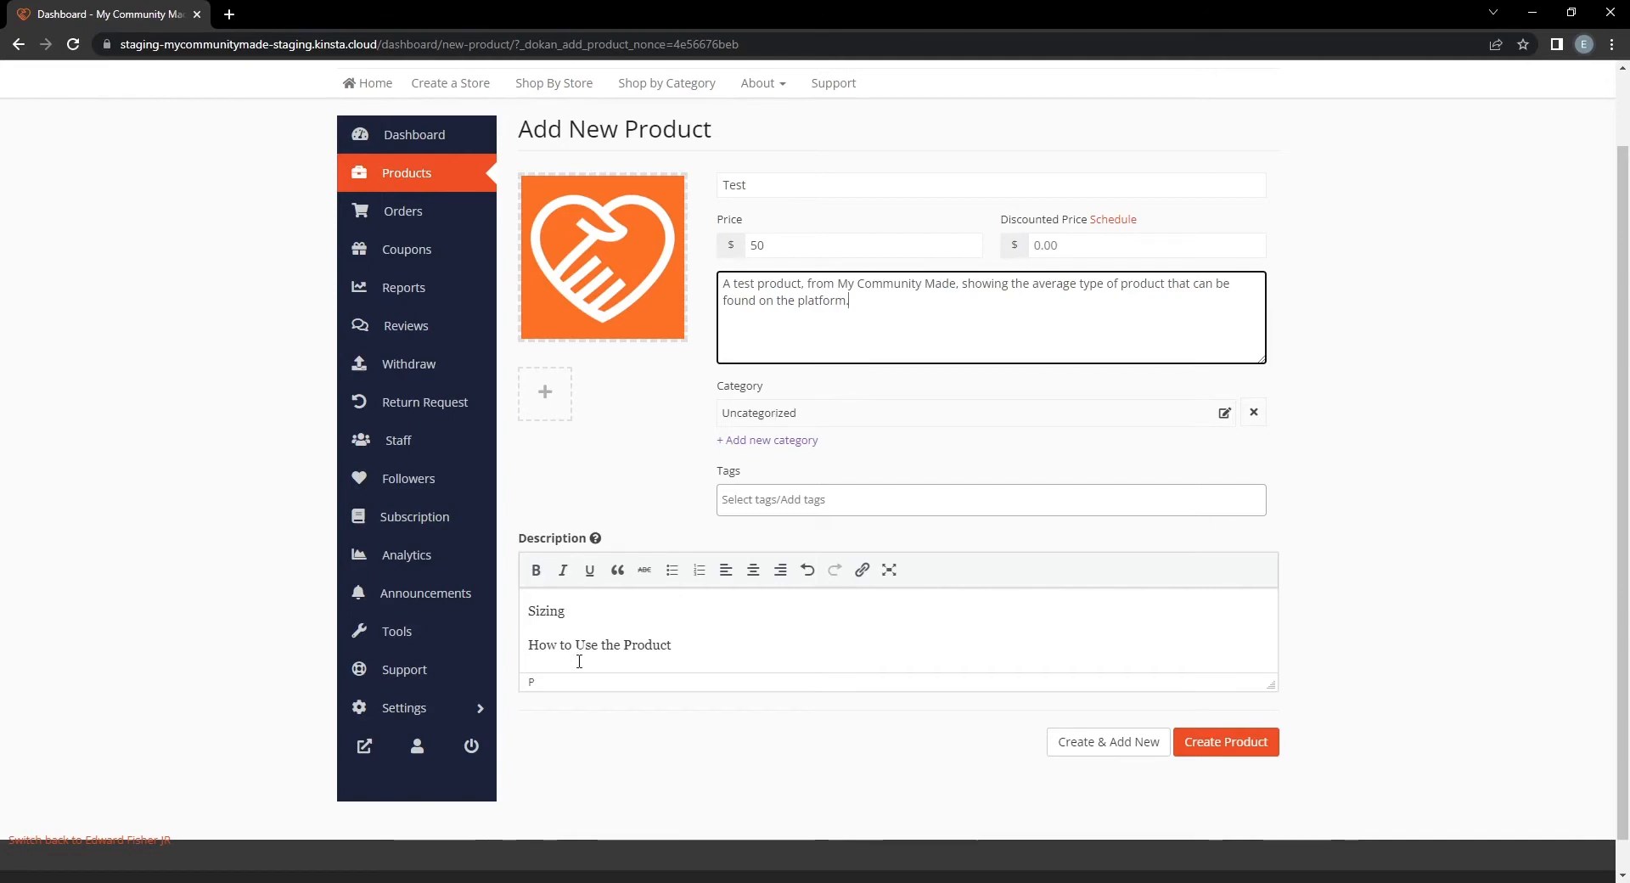
{"action": "left_click_drag", "start_coordinate": [691, 645], "coordinate": [517, 616]}
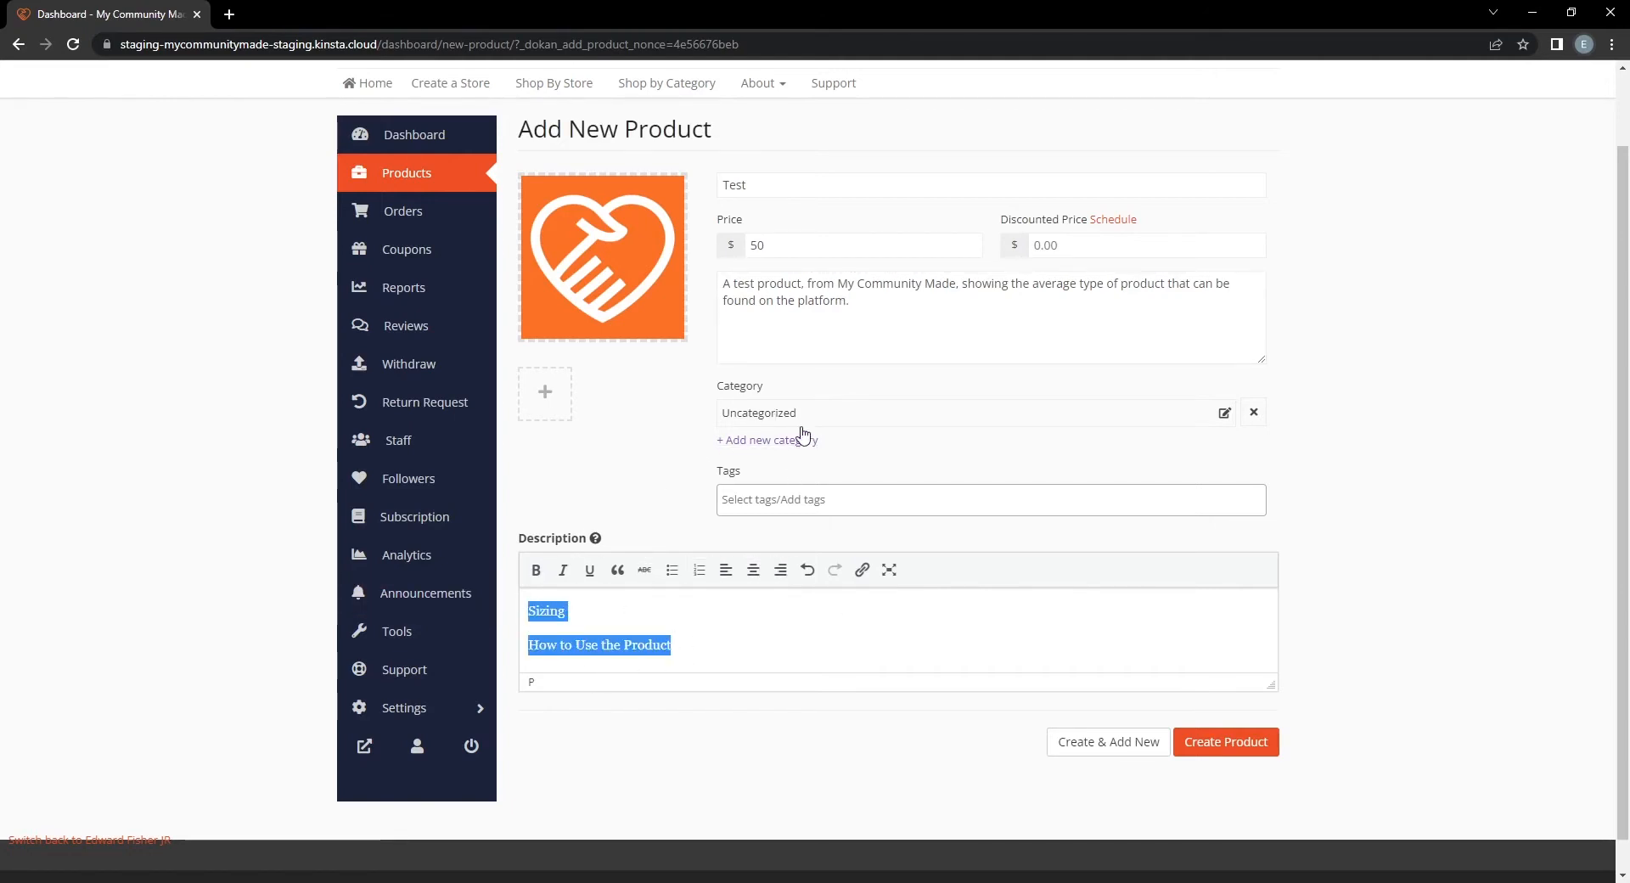
{"action": "left_click", "coordinate": [705, 412]}
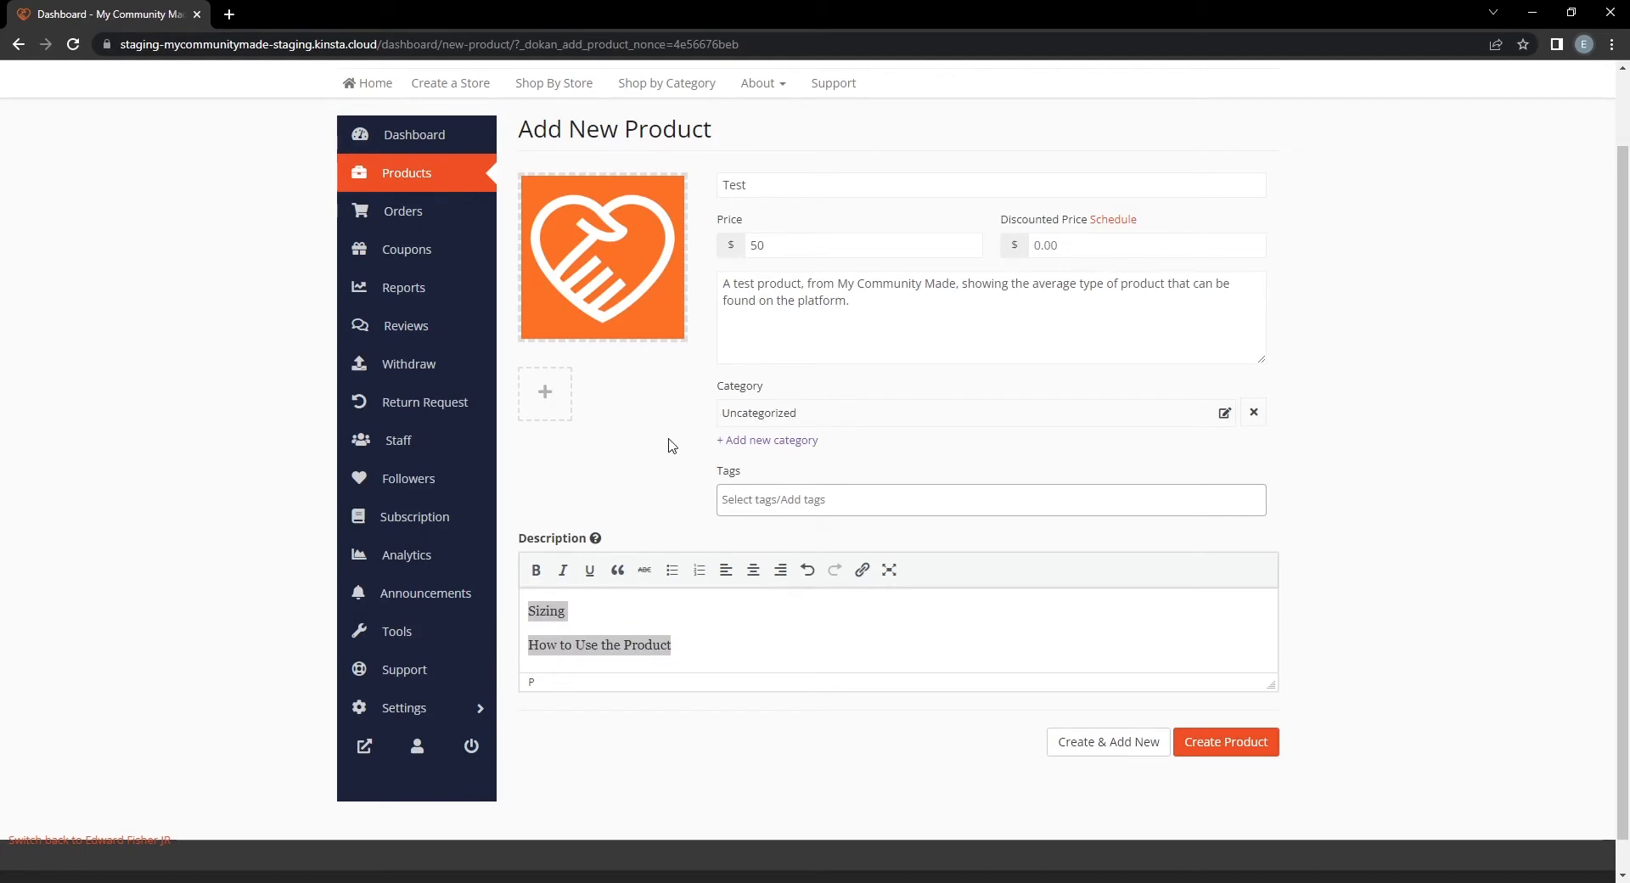
Change the product's category to Accessories > Sunglasses & Eyewear.
{"action": "left_click", "coordinate": [762, 419]}
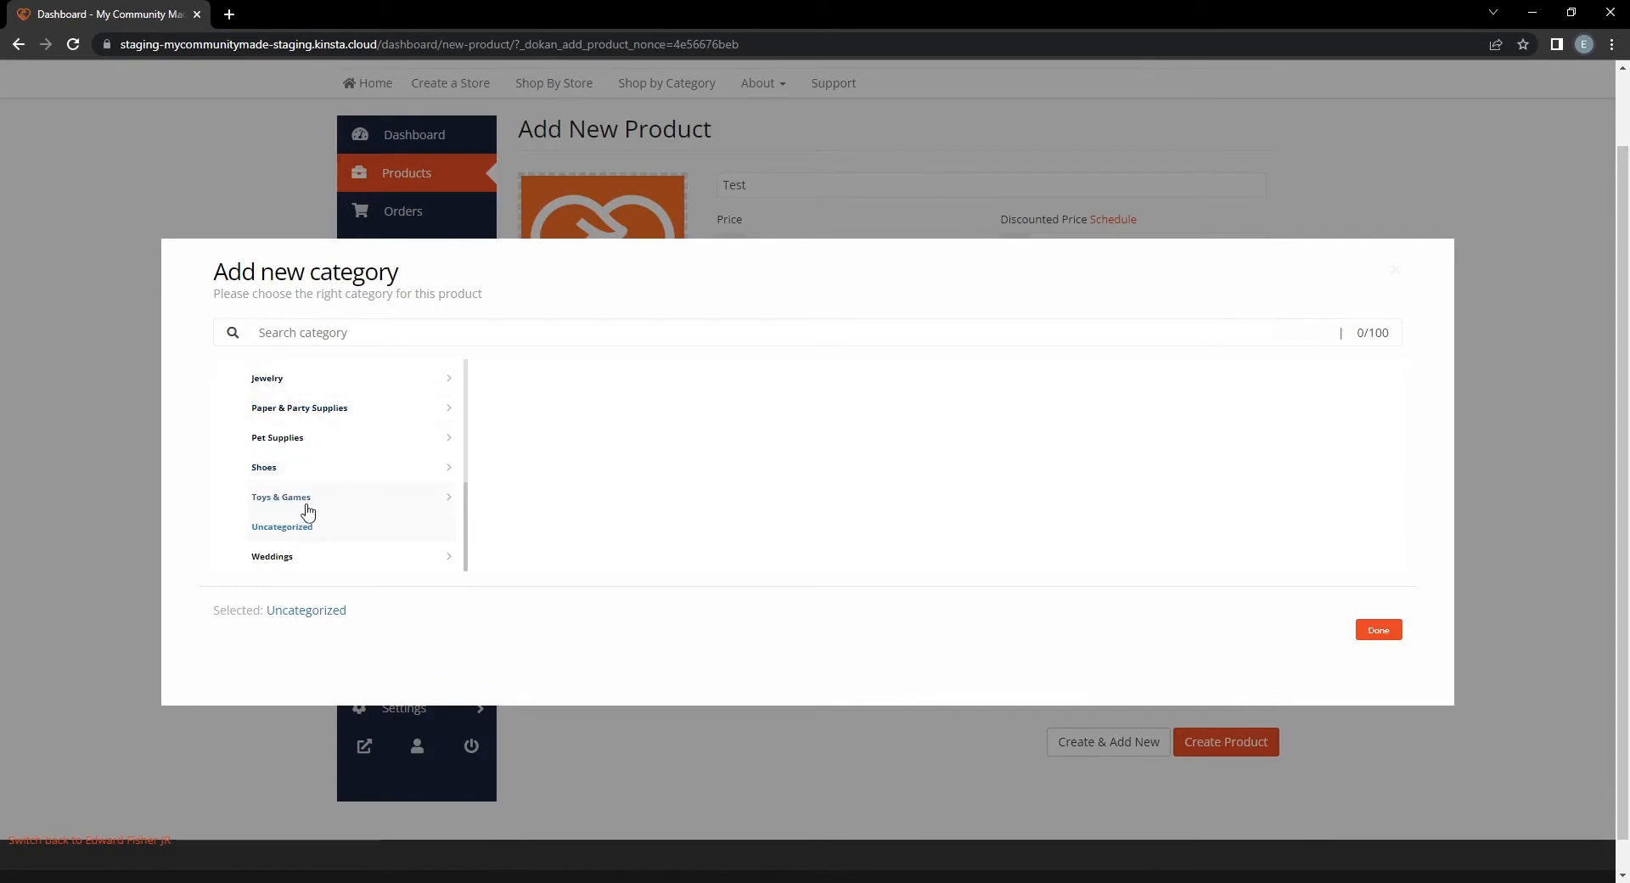
{"action": "scroll", "coordinate": [340, 414], "scroll_direction": "up", "scroll_amount": 5}
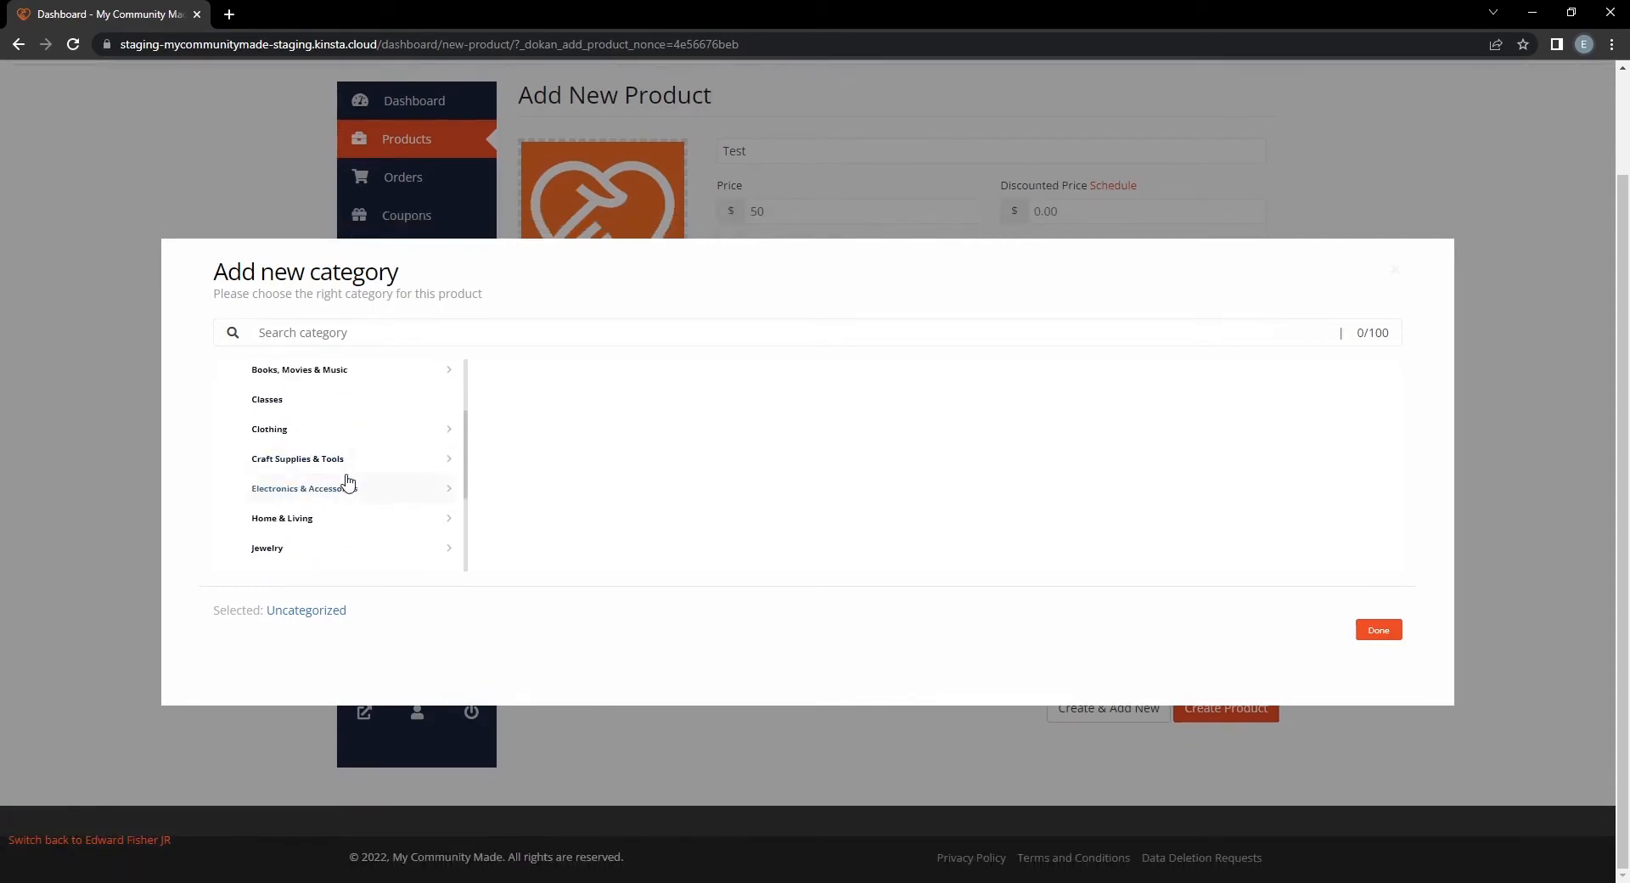
{"action": "scroll", "coordinate": [344, 463], "scroll_direction": "up", "scroll_amount": 1}
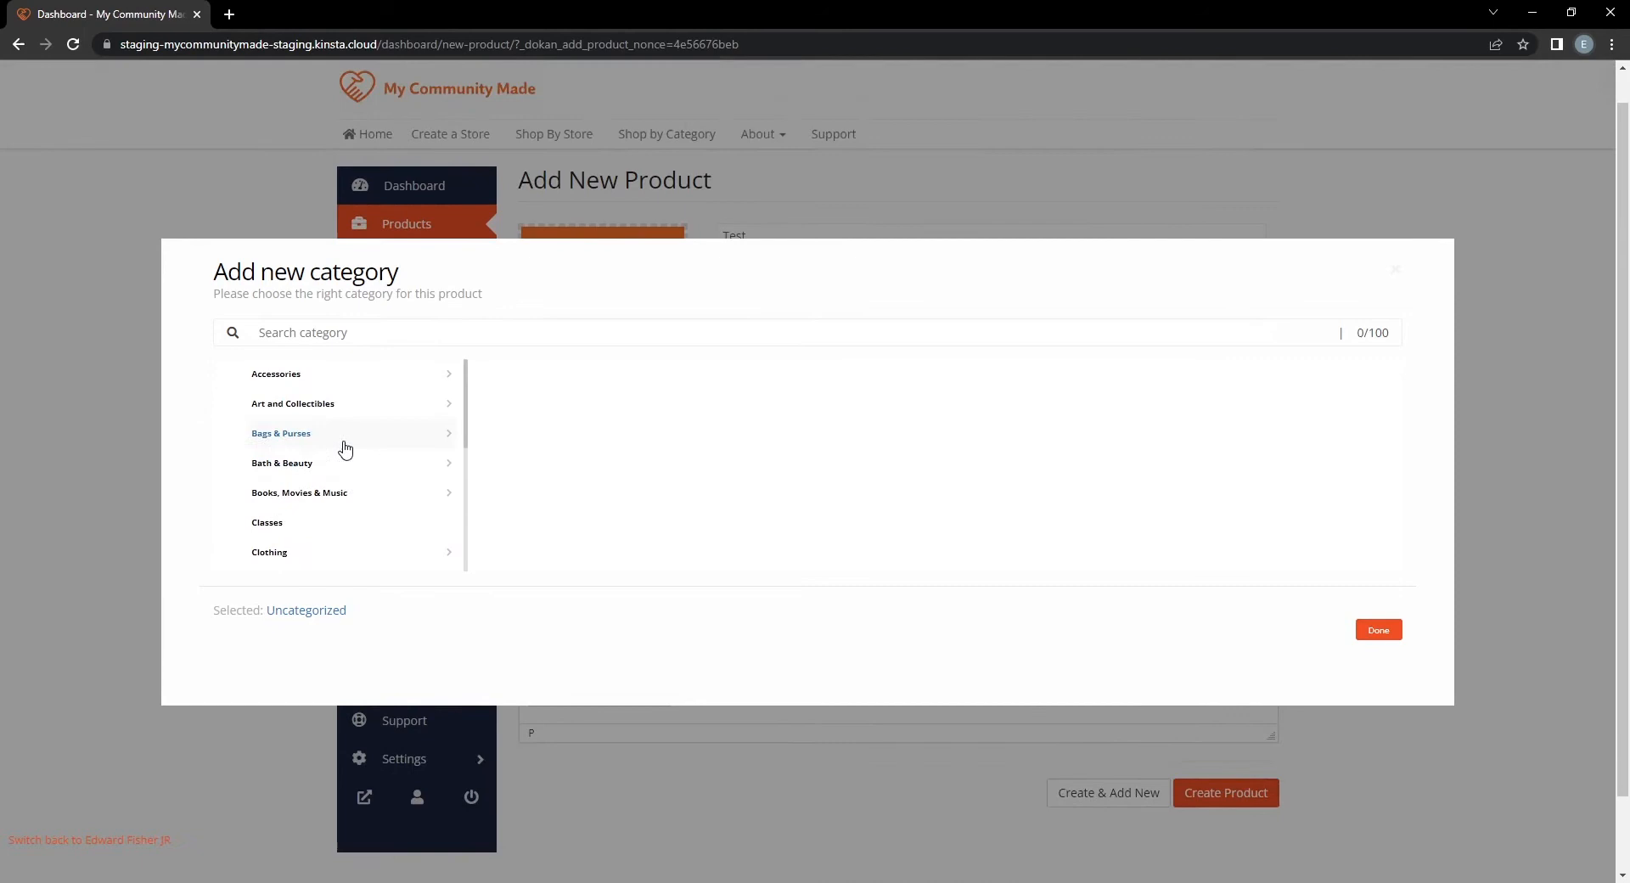
{"action": "left_click", "coordinate": [332, 387]}
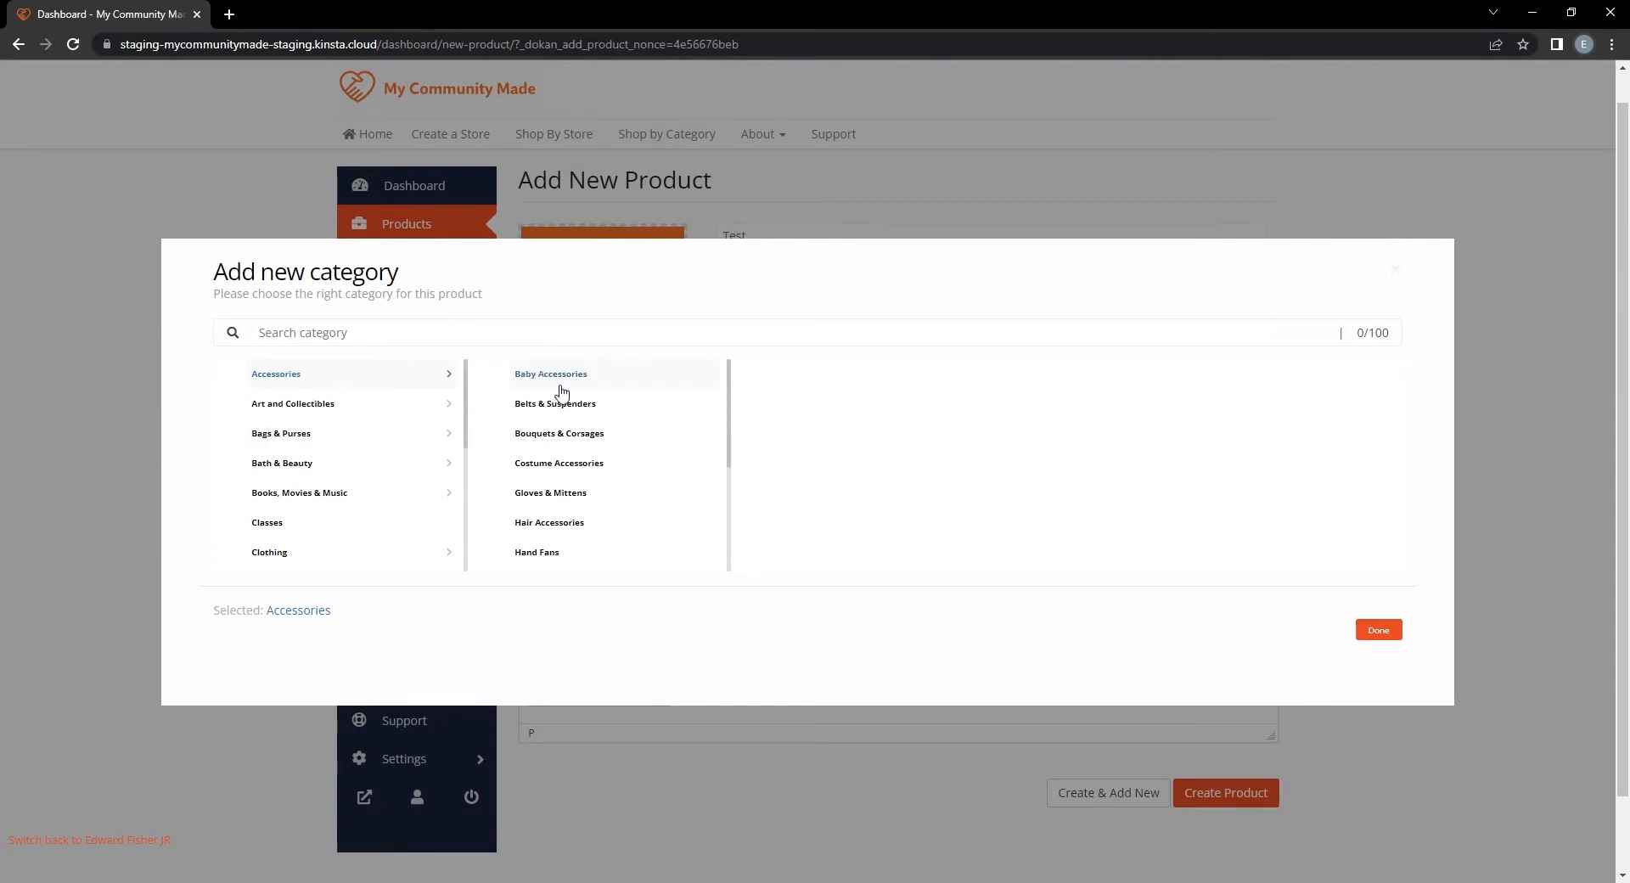
{"action": "scroll", "coordinate": [564, 397], "scroll_direction": "down", "scroll_amount": 4}
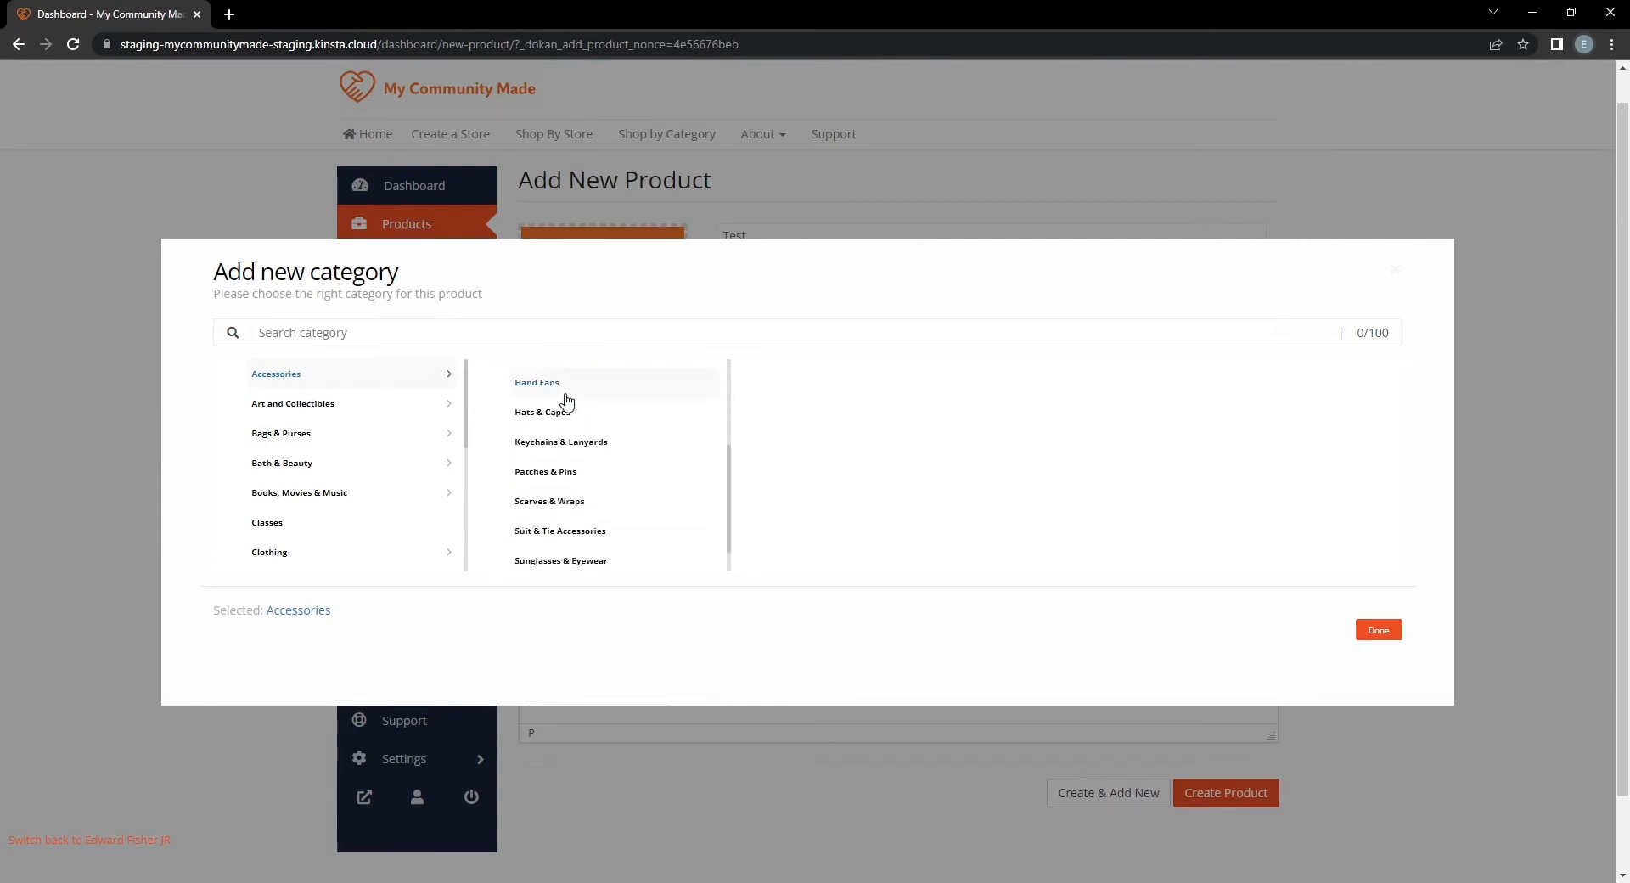
{"action": "scroll", "coordinate": [567, 403], "scroll_direction": "down", "scroll_amount": 1}
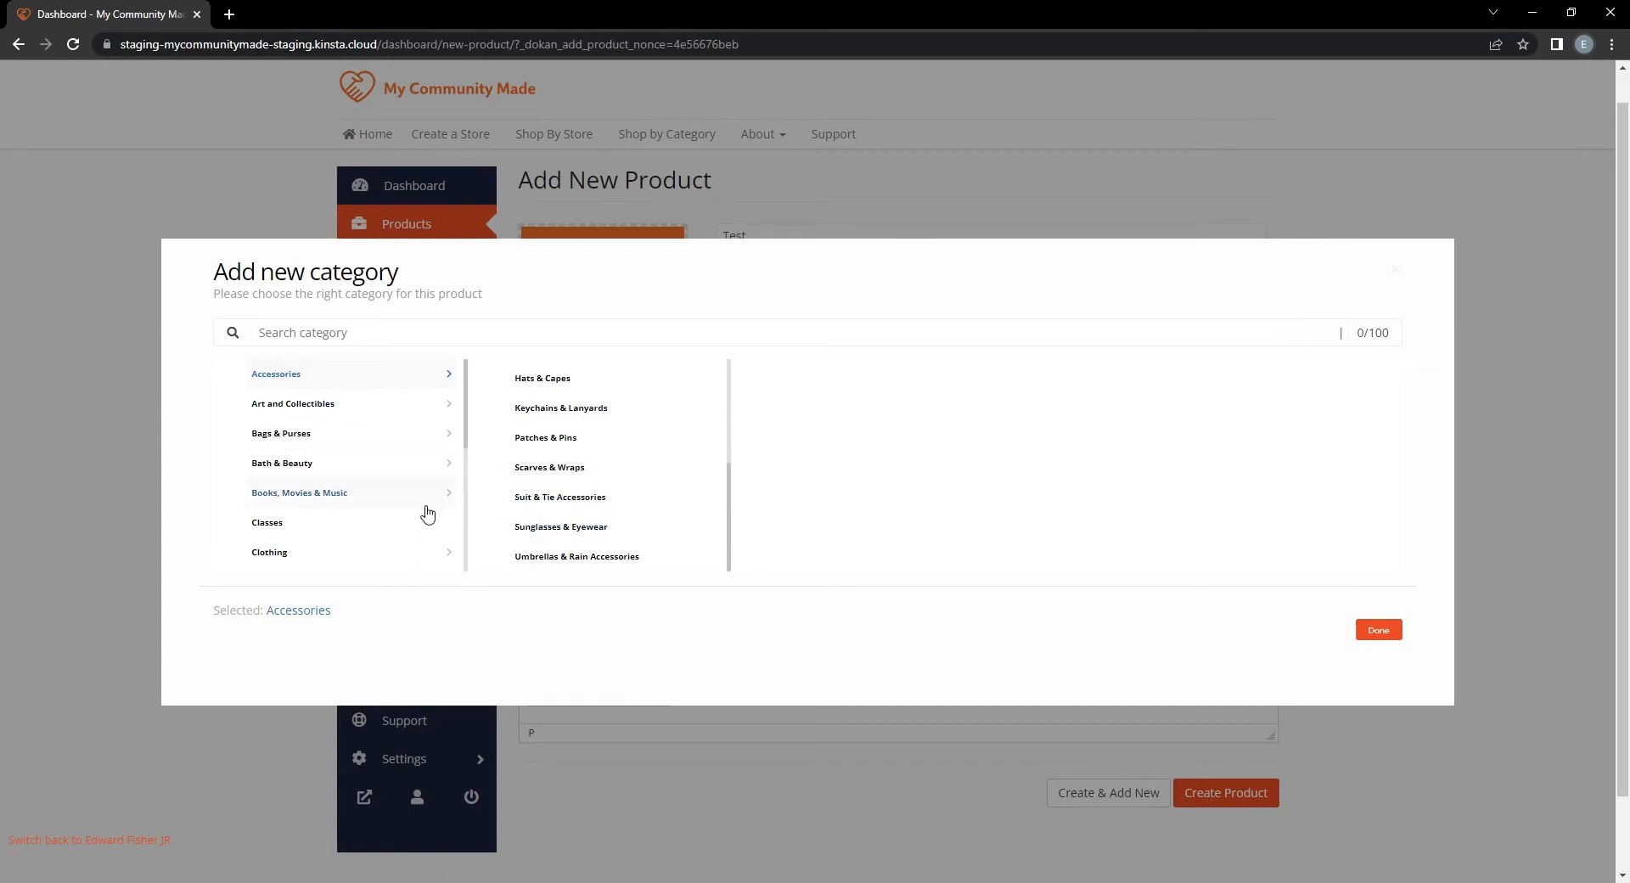
{"action": "left_click", "coordinate": [539, 528]}
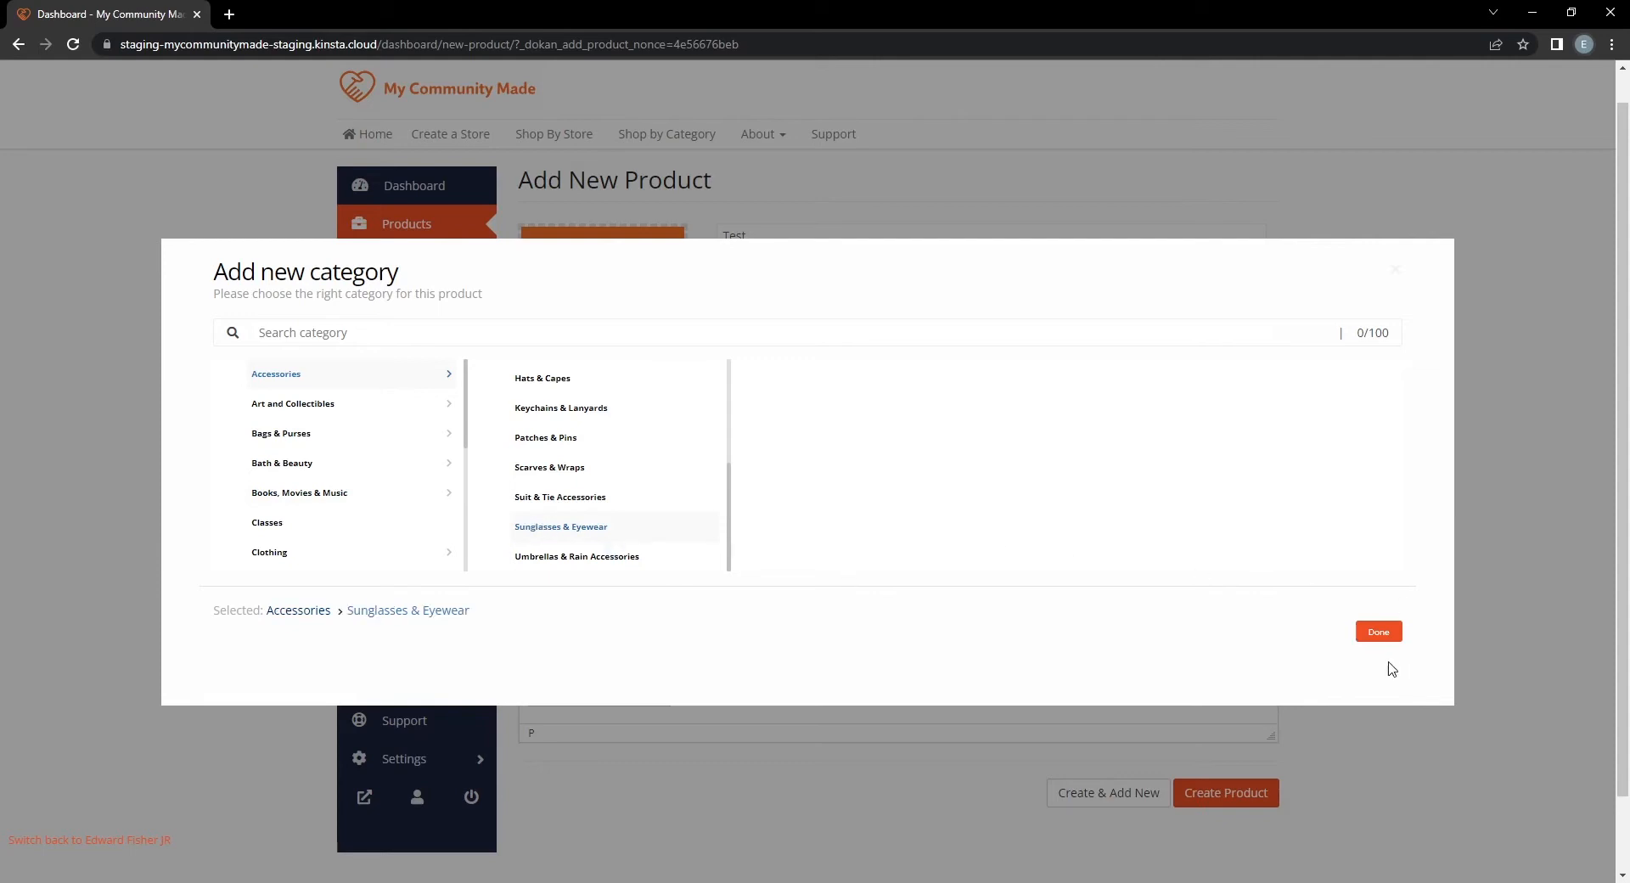
{"action": "left_click", "coordinate": [1378, 631]}
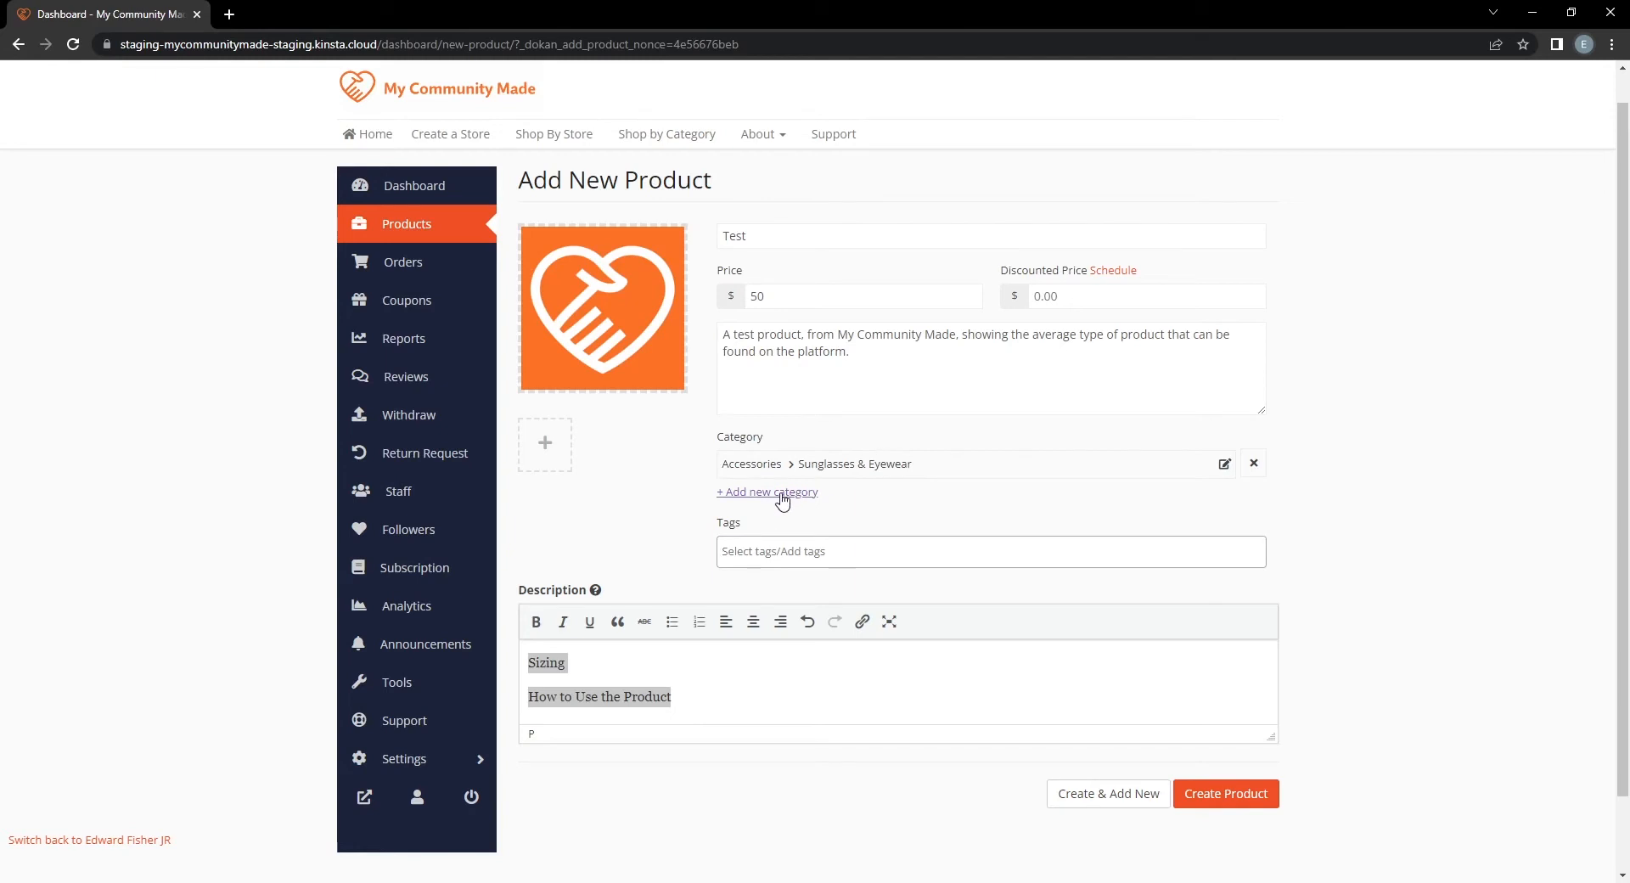
Add a second product category, Art and Collectibles > Collectibles.
{"action": "left_click", "coordinate": [735, 501]}
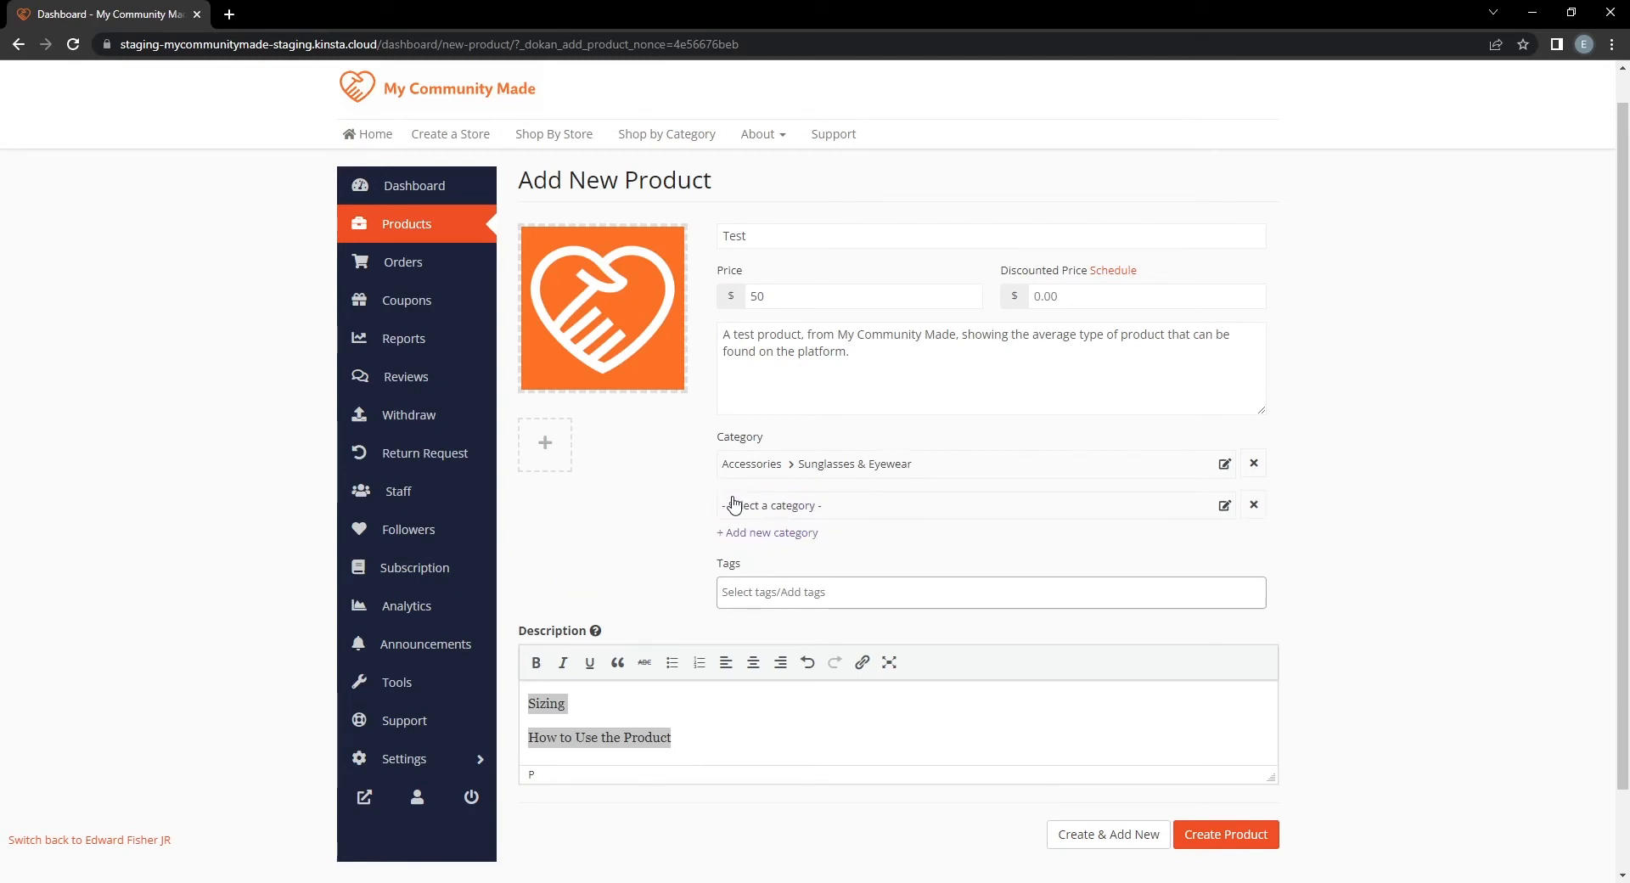
{"action": "left_click", "coordinate": [799, 510]}
{"action": "left_click", "coordinate": [322, 412]}
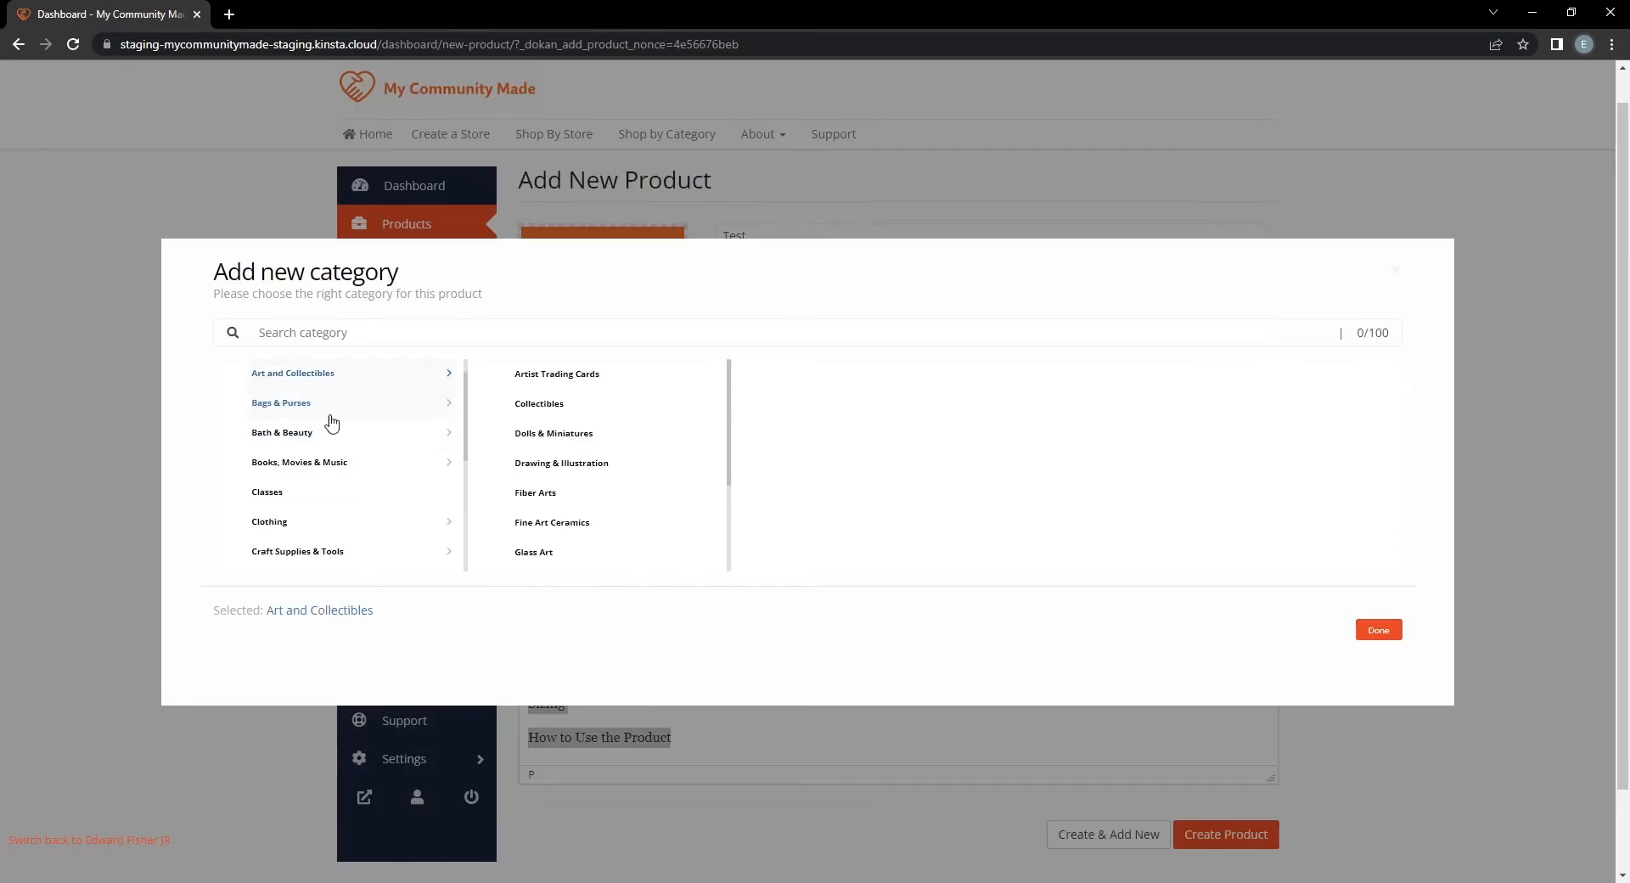
{"action": "scroll", "coordinate": [616, 427], "scroll_direction": "down", "scroll_amount": 1}
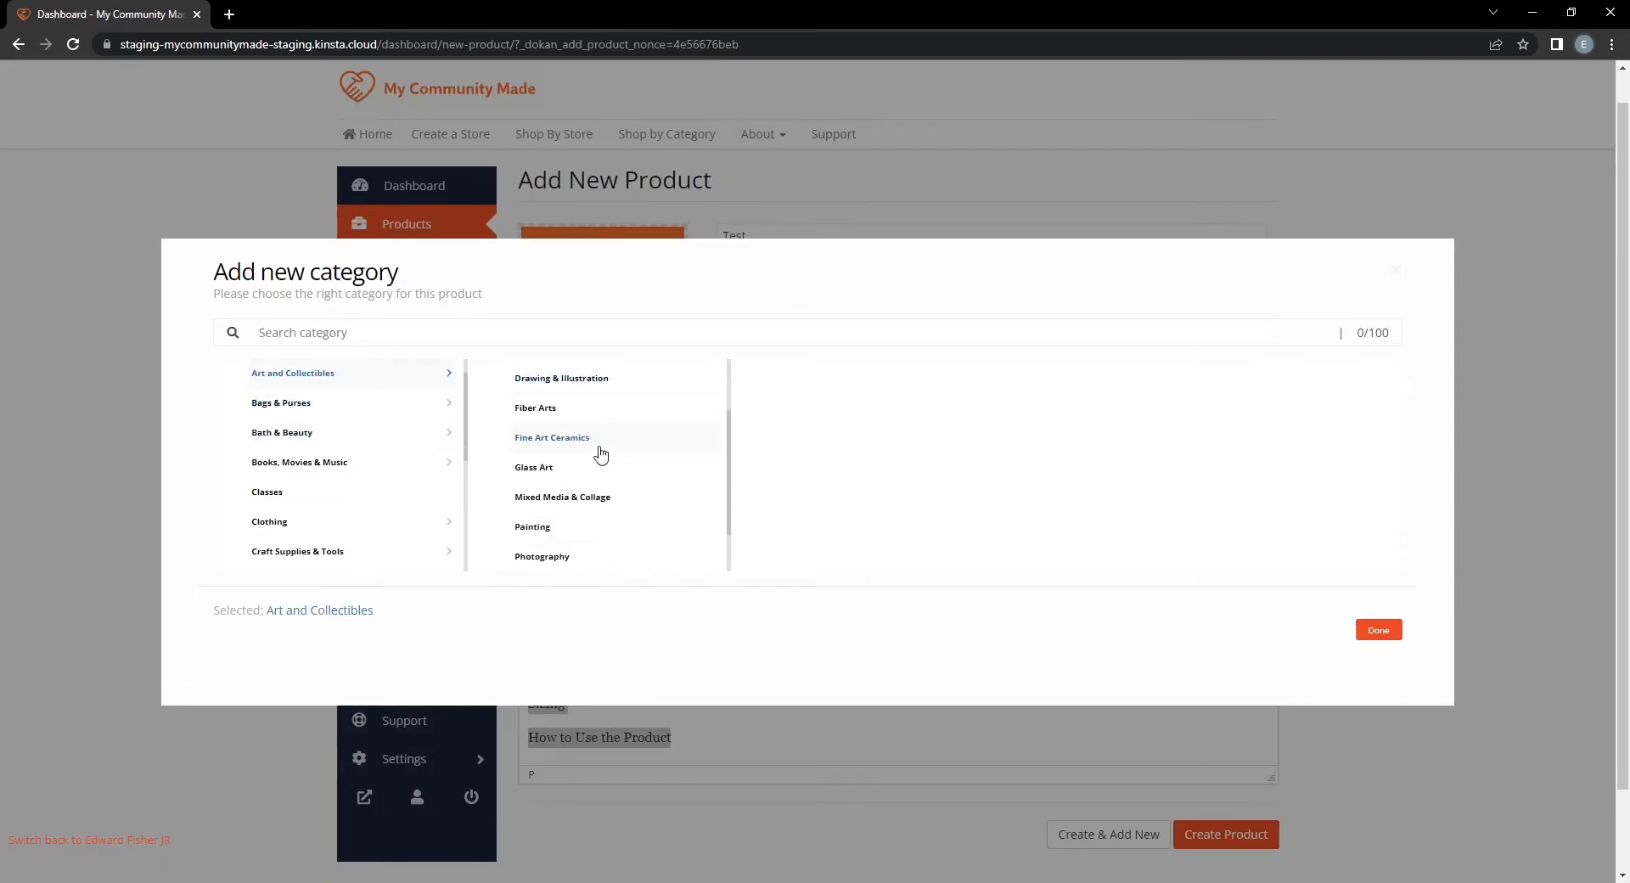
{"action": "scroll", "coordinate": [594, 474], "scroll_direction": "down", "scroll_amount": 1}
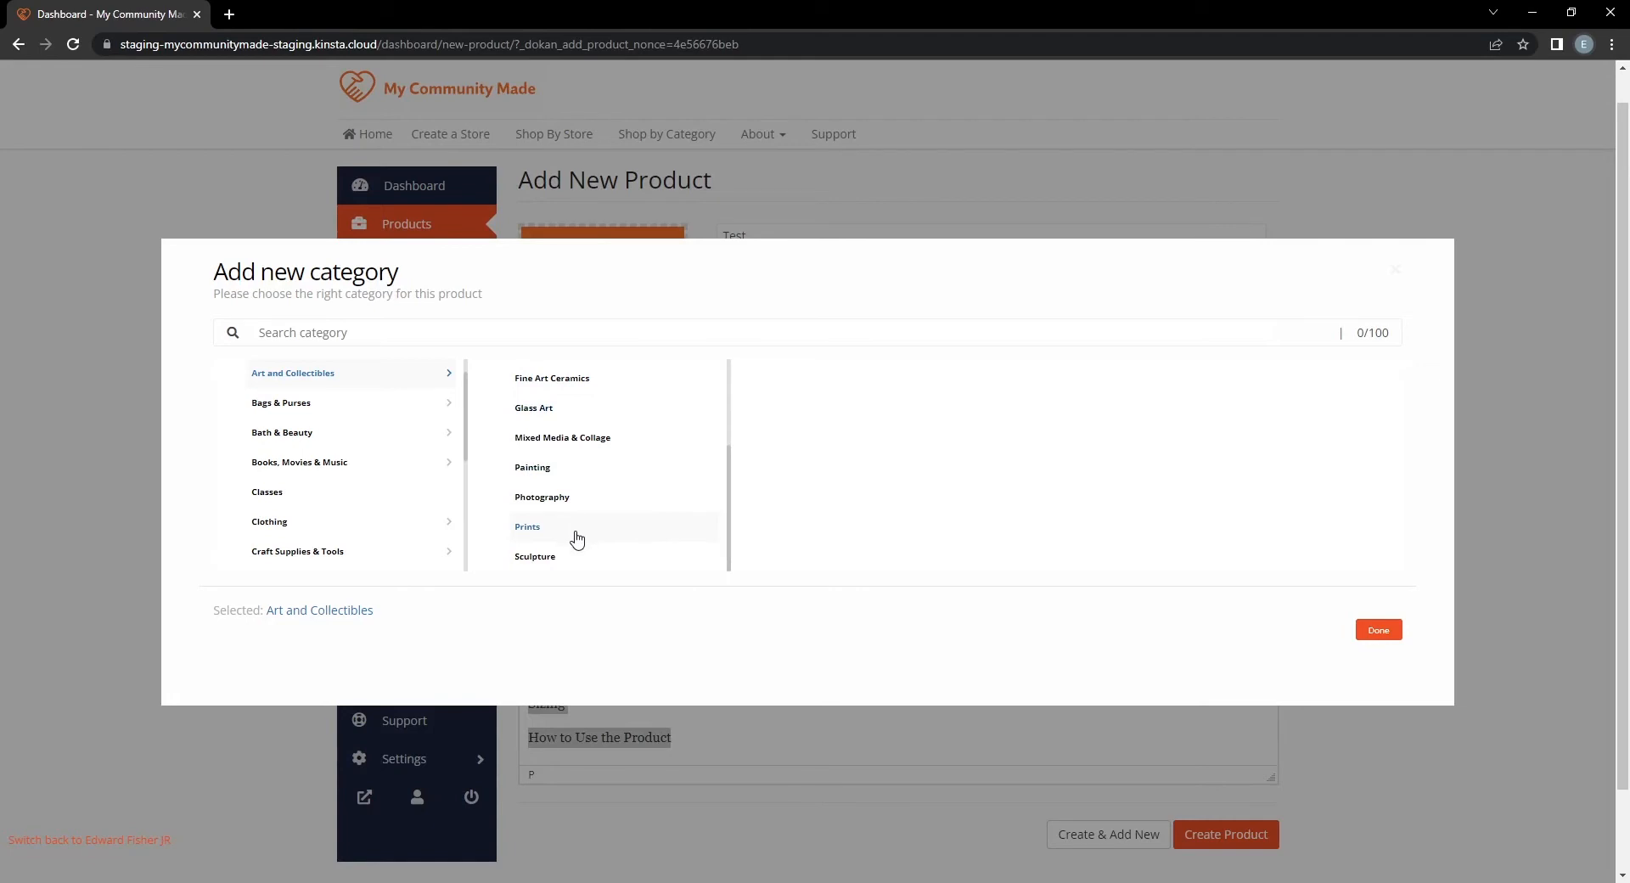
{"action": "scroll", "coordinate": [590, 458], "scroll_direction": "up", "scroll_amount": 1}
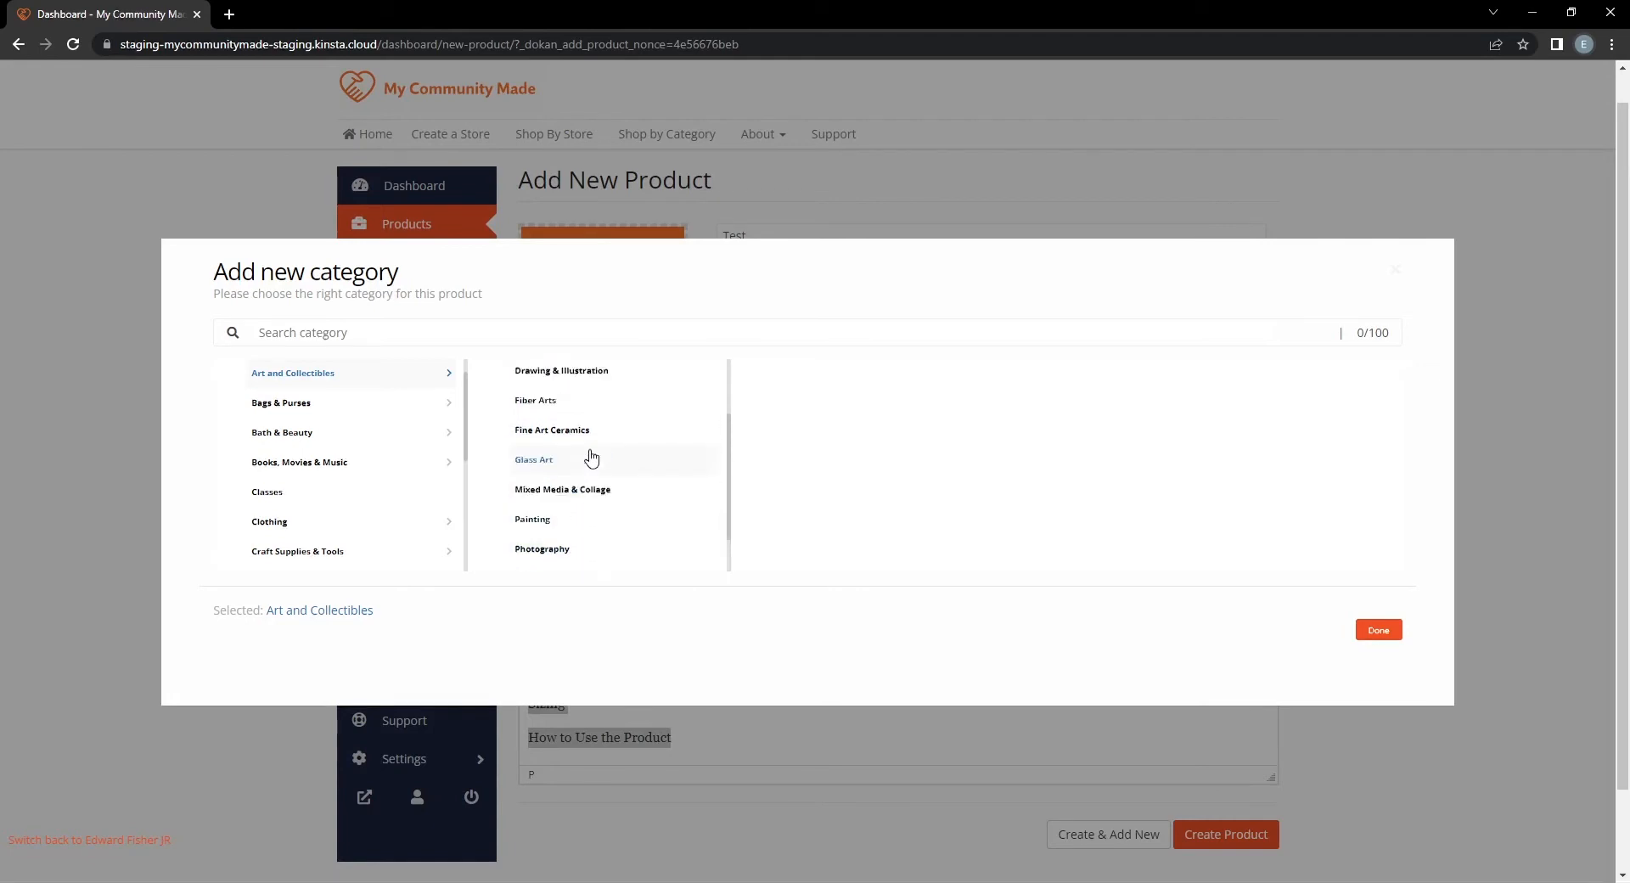
{"action": "scroll", "coordinate": [578, 447], "scroll_direction": "up", "scroll_amount": 1}
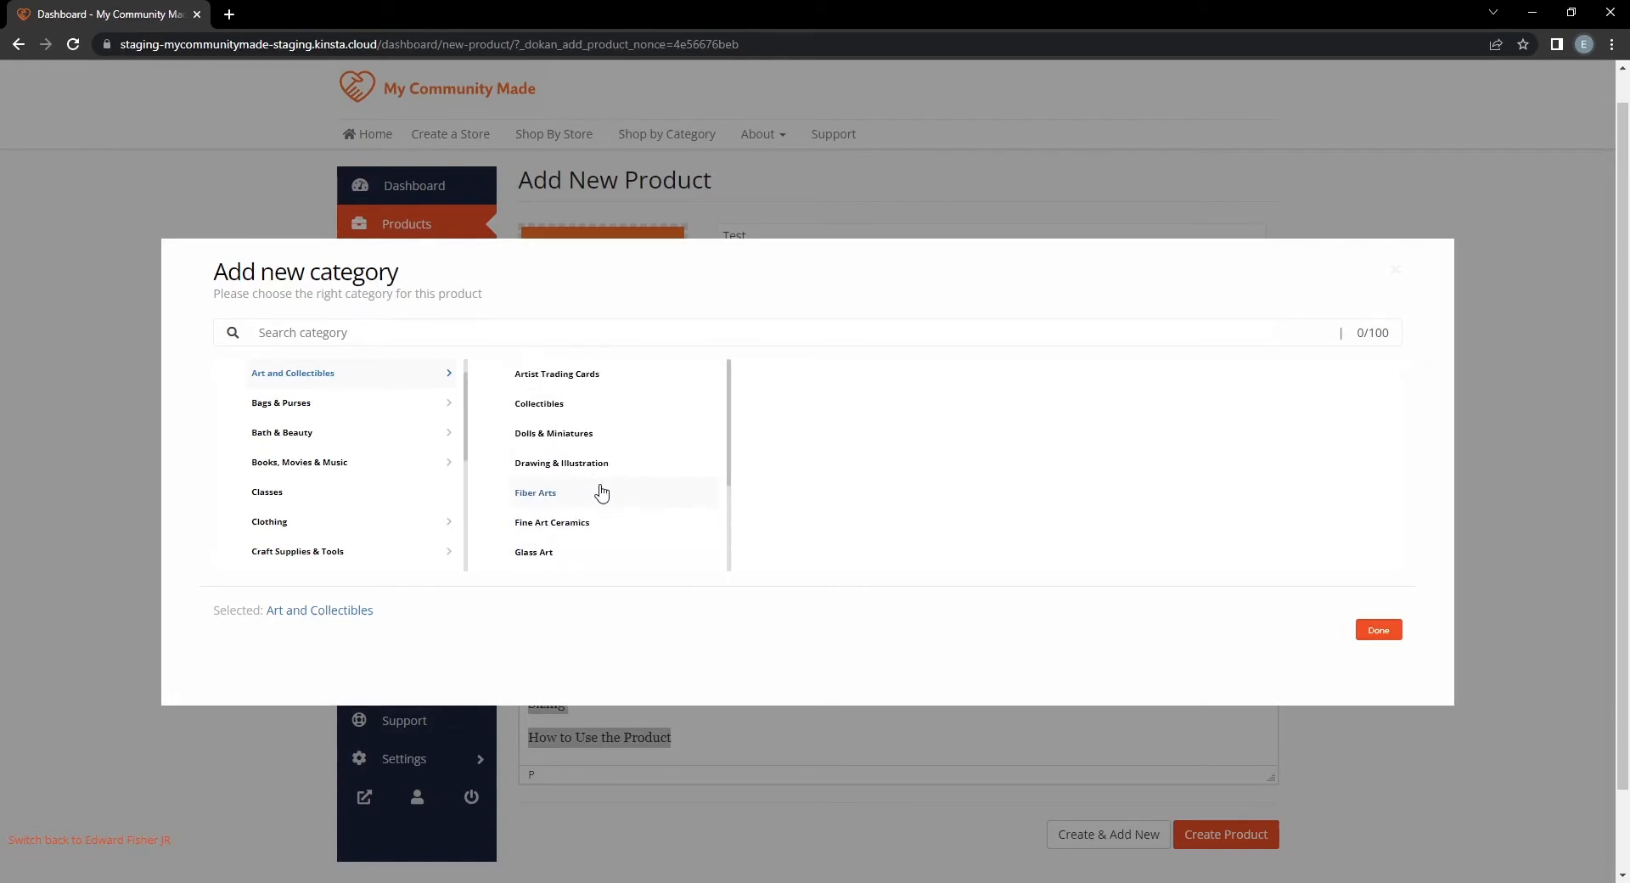
{"action": "left_click", "coordinate": [582, 405]}
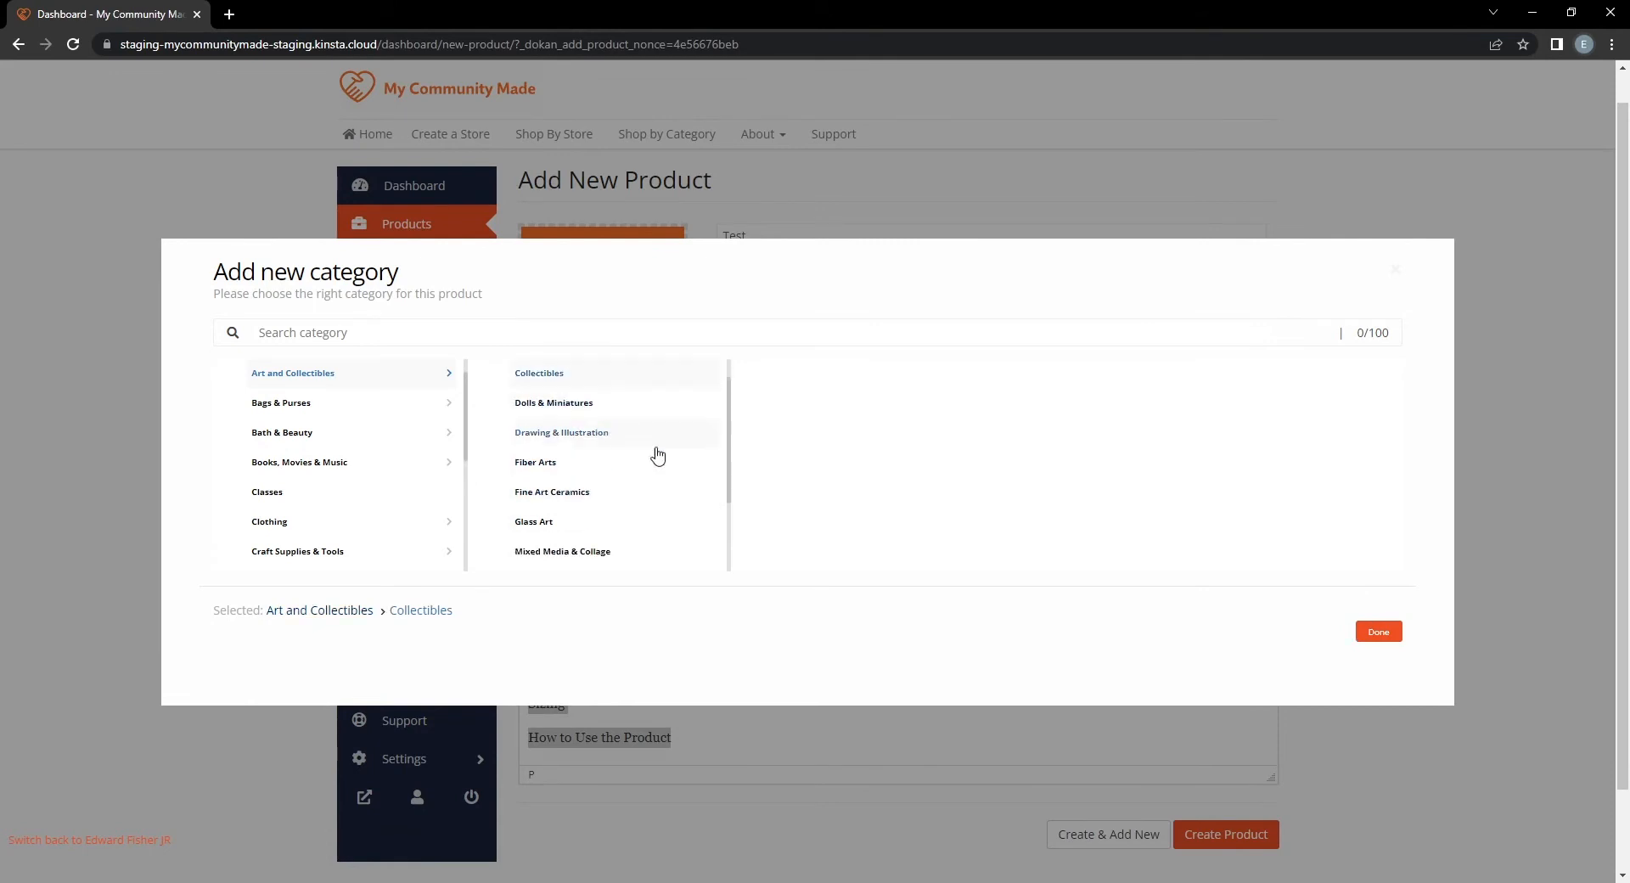
{"action": "left_click", "coordinate": [1379, 632]}
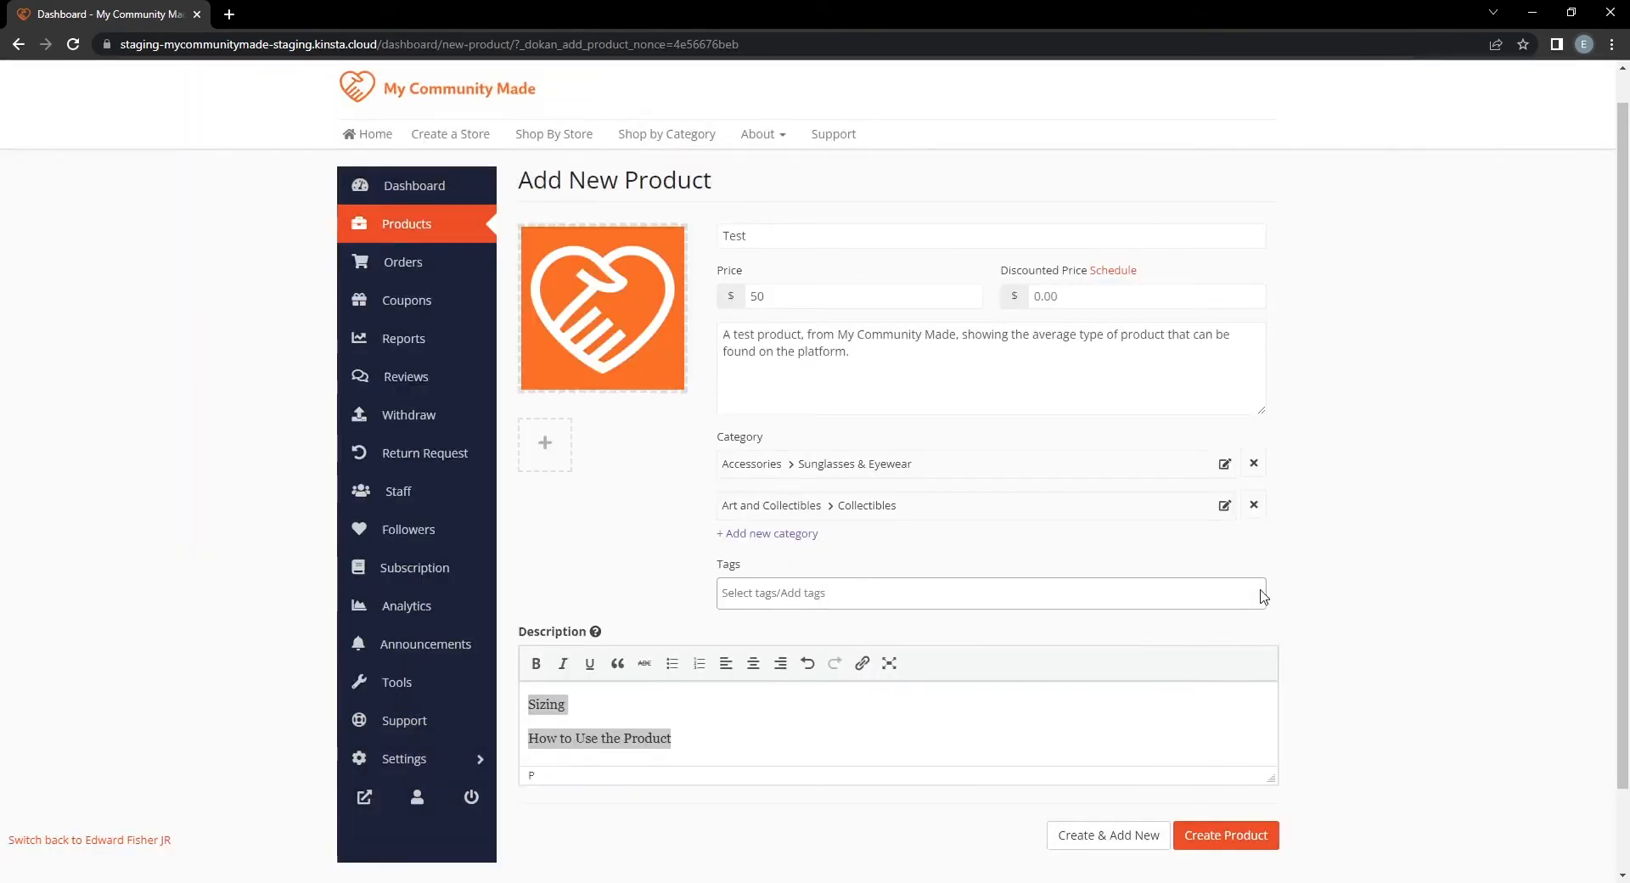
Add the tag "Brand" to the product.
{"action": "left_click", "coordinate": [796, 591]}
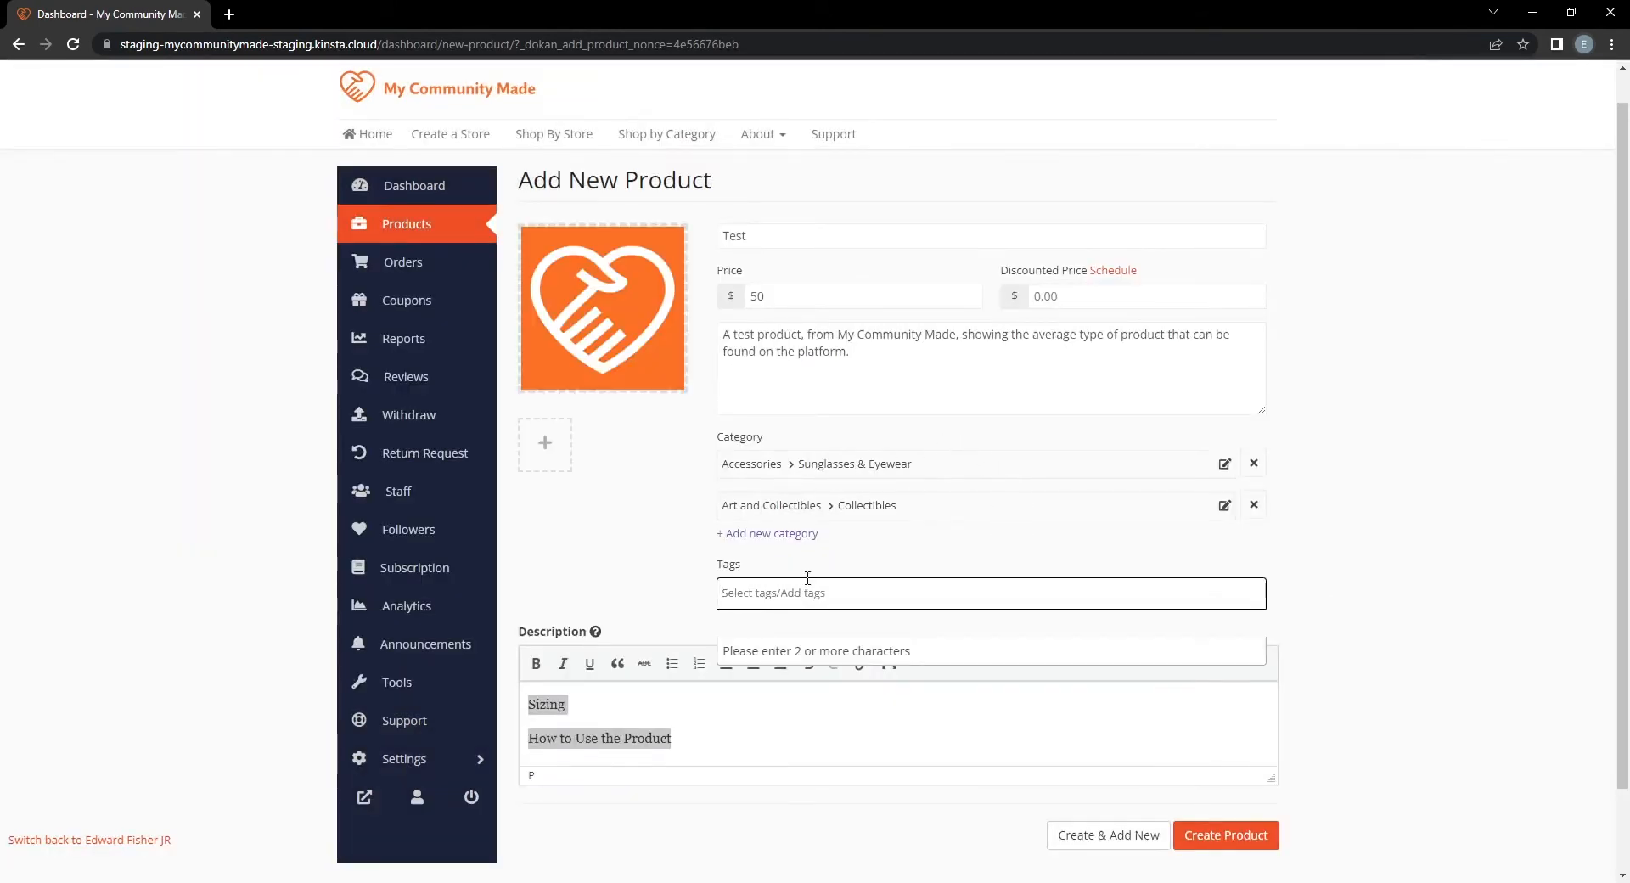
{"action": "left_click", "coordinate": [681, 588]}
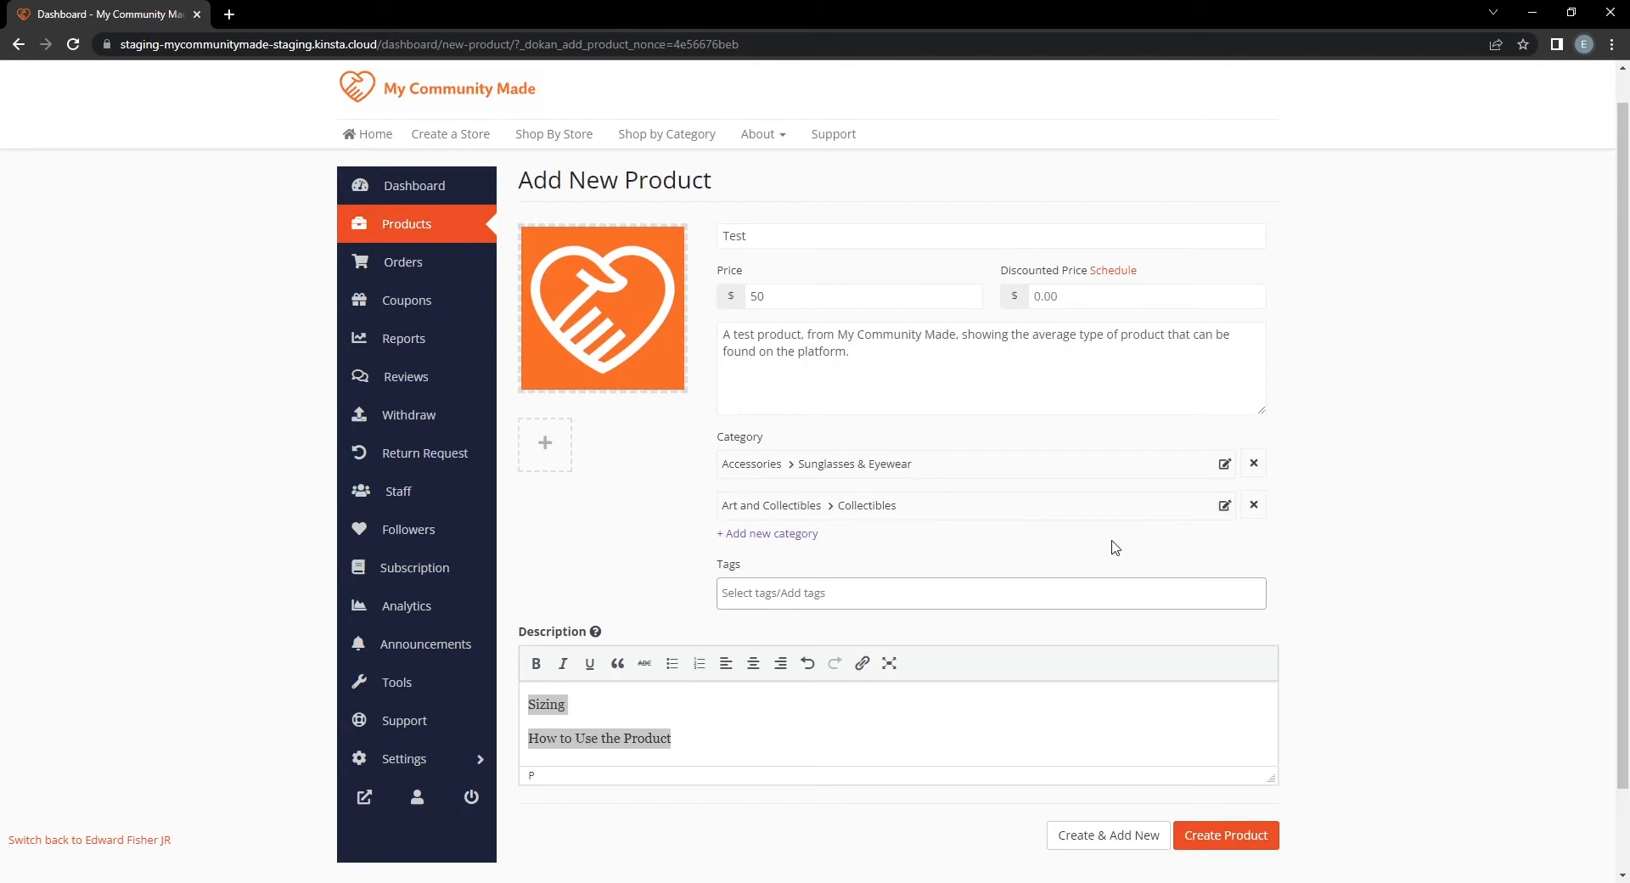
{"action": "left_click", "coordinate": [830, 589]}
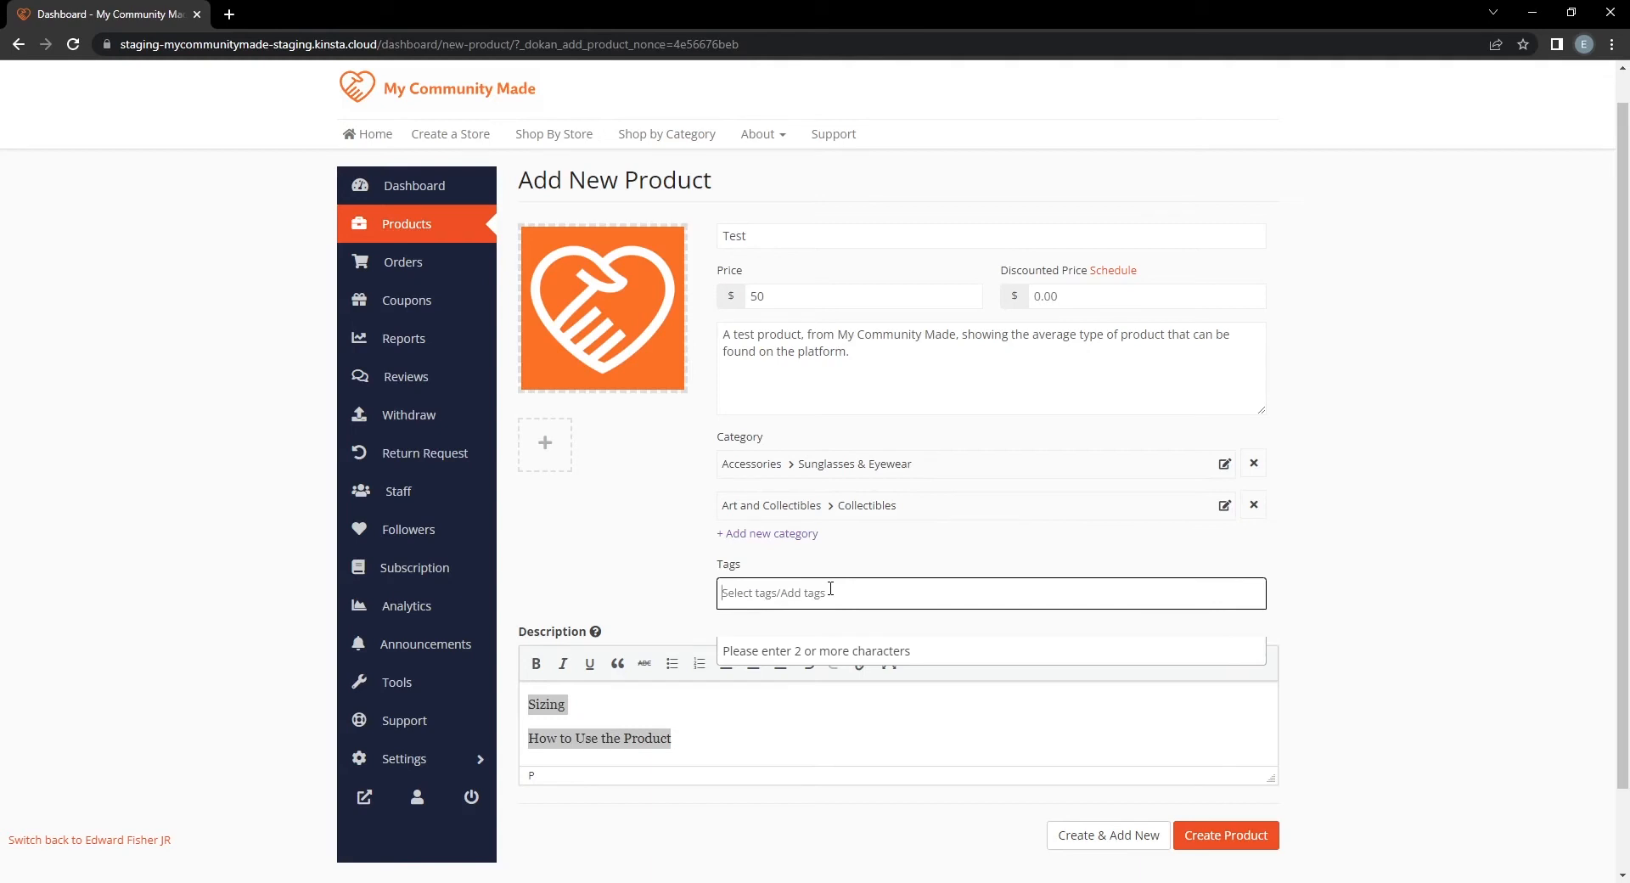
{"action": "type", "text": "Brand"}
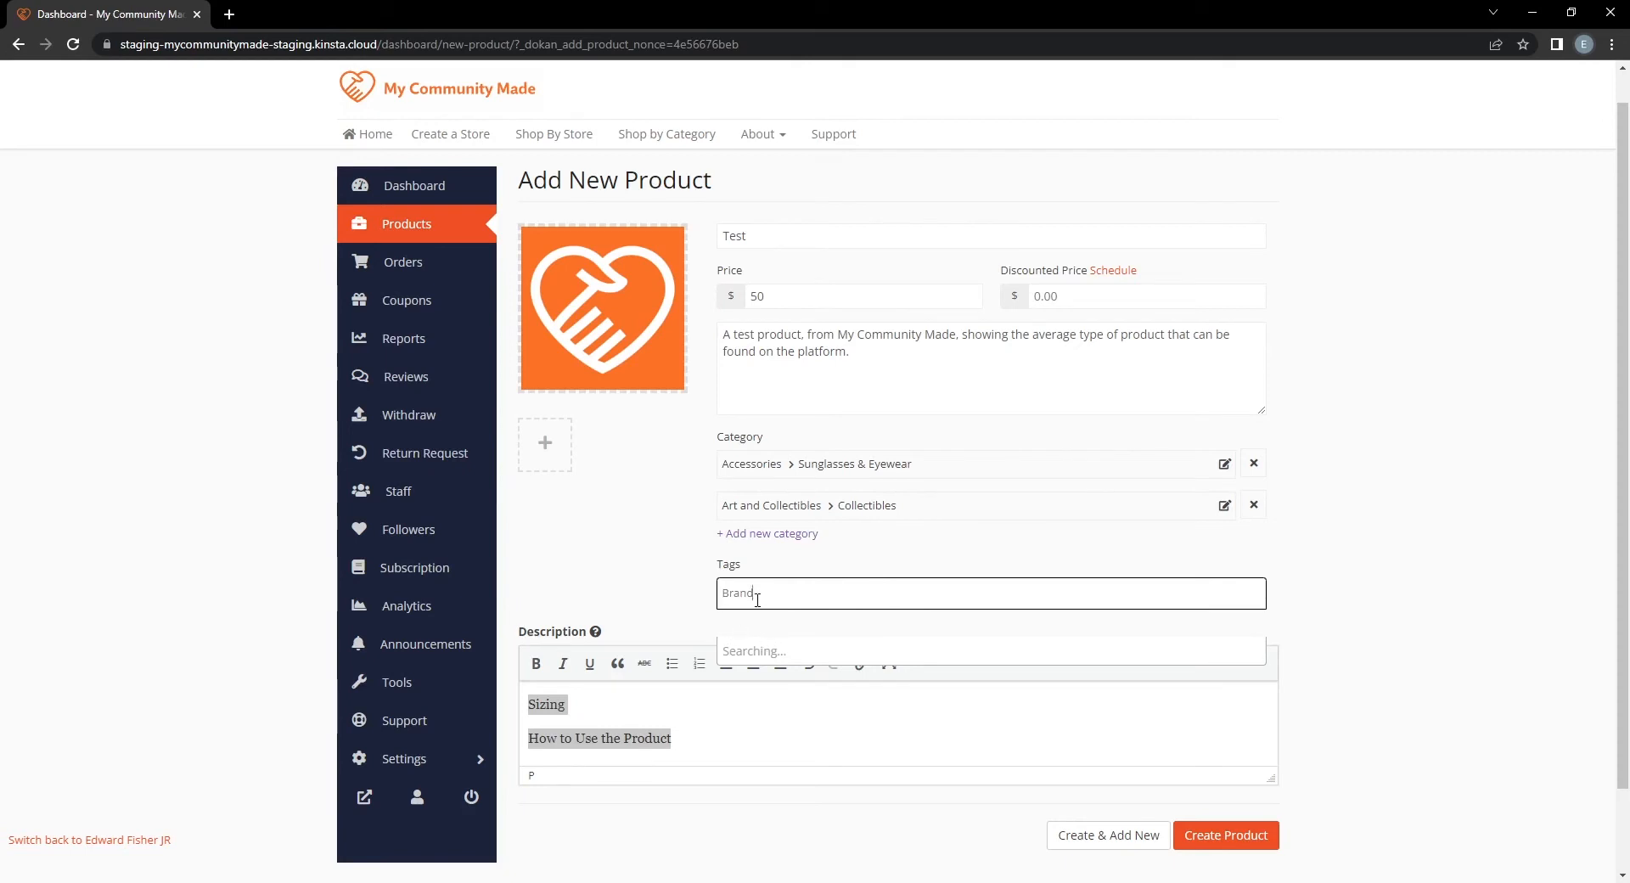
{"action": "left_click", "coordinate": [752, 650]}
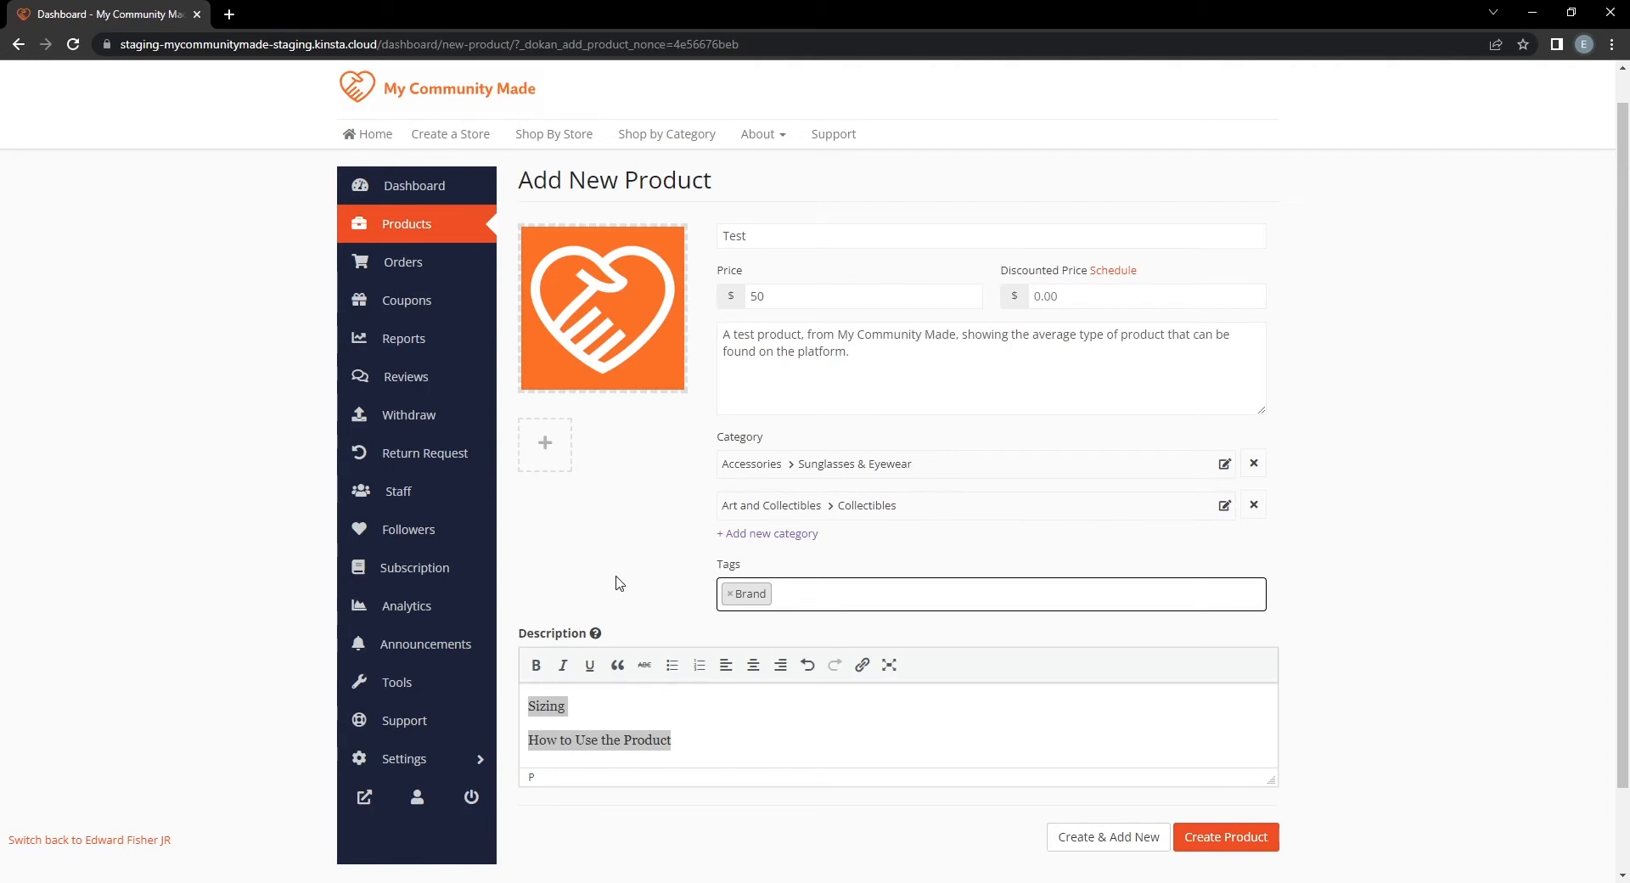
{"action": "left_click", "coordinate": [920, 396]}
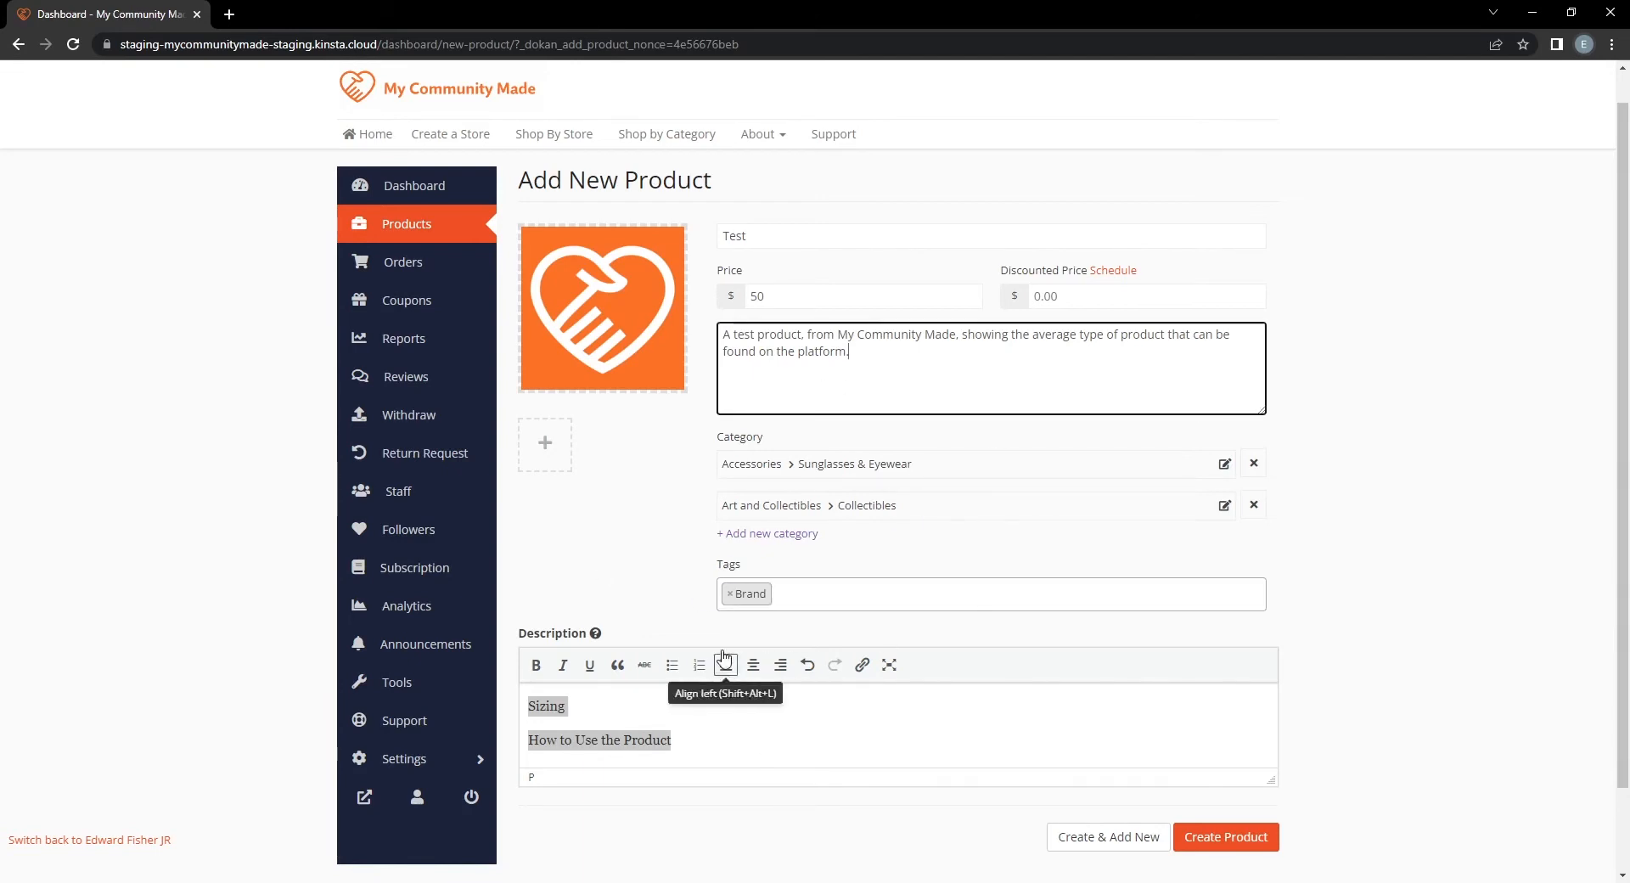
{"action": "left_click", "coordinate": [664, 628]}
{"action": "left_click", "coordinate": [711, 715]}
{"action": "scroll", "coordinate": [714, 556], "scroll_direction": "up", "scroll_amount": 1}
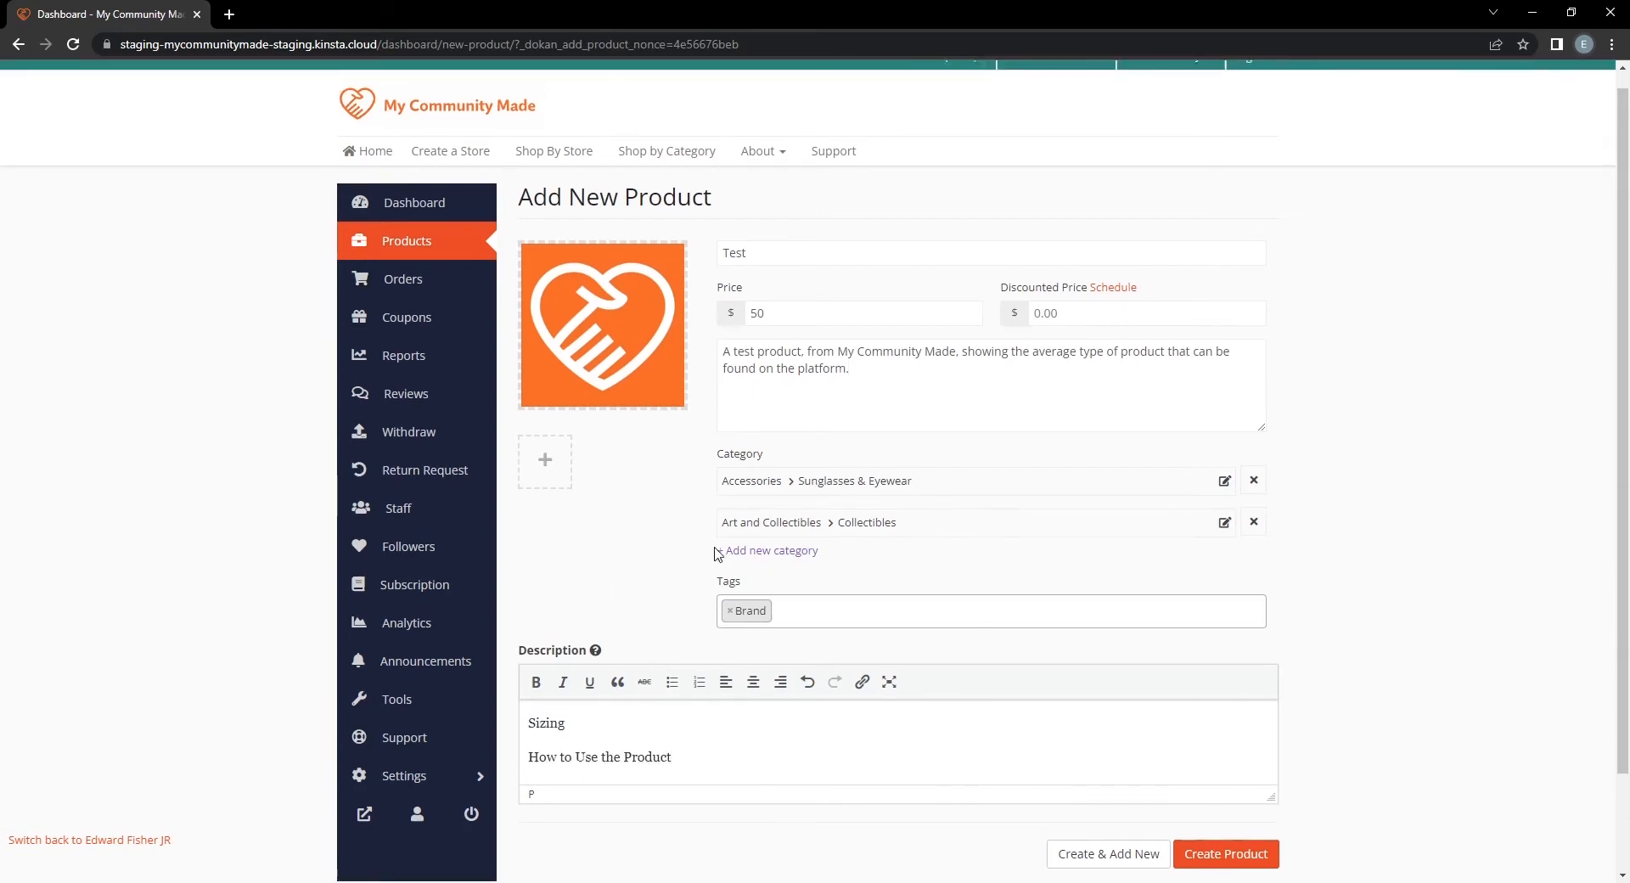
Set the product's discounted price to $25.
{"action": "left_click", "coordinate": [1062, 333]}
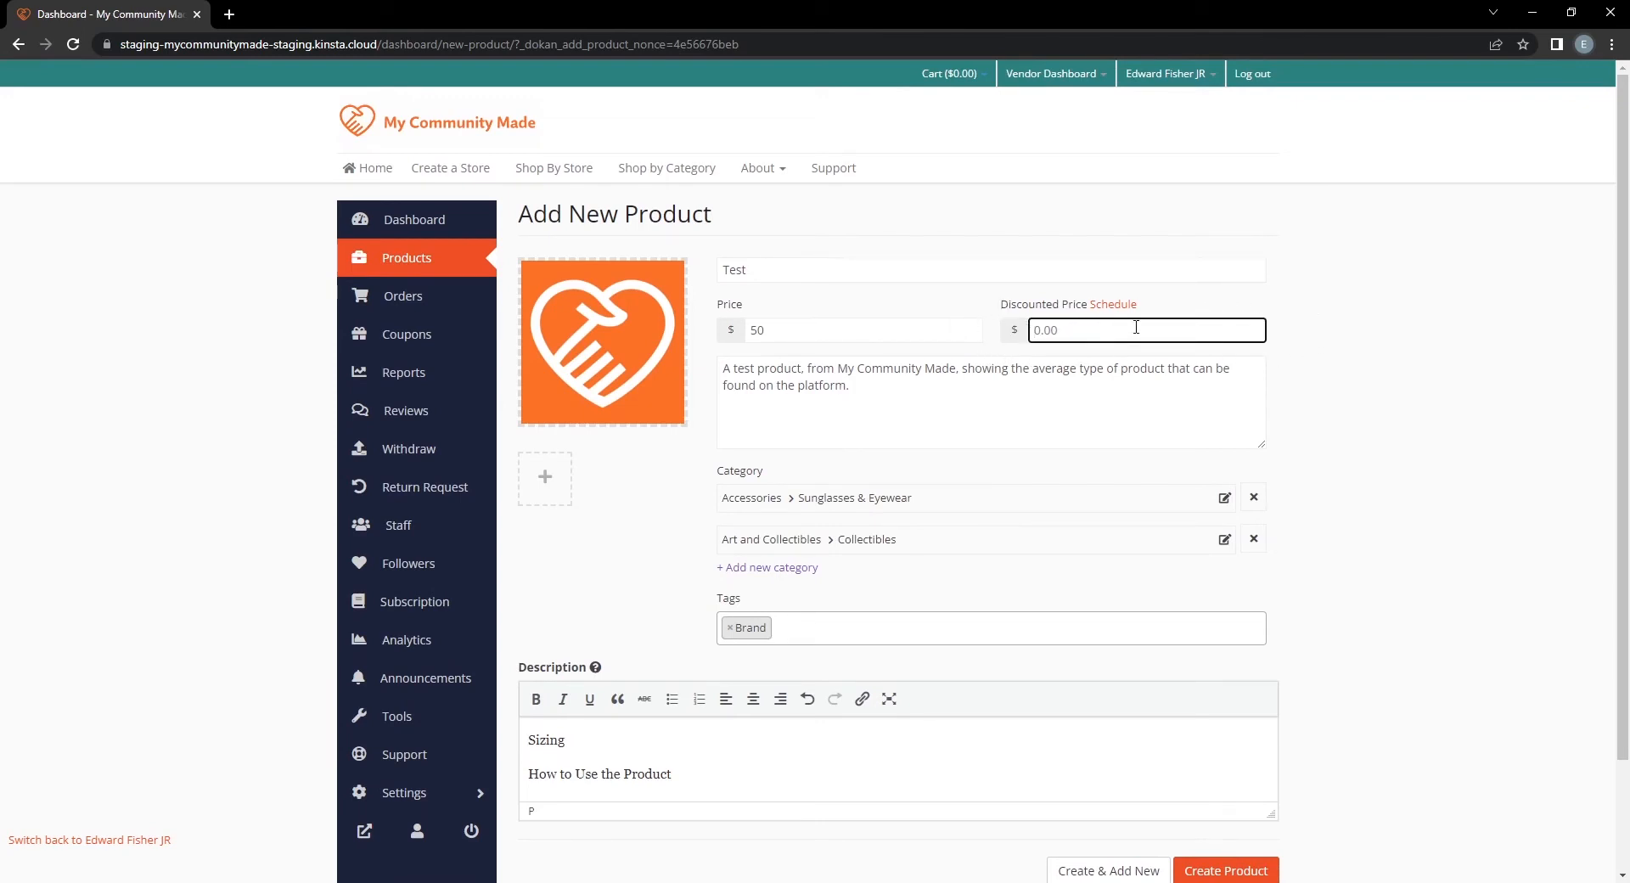
{"action": "type", "text": "25"}
{"action": "left_click", "coordinate": [1392, 294]}
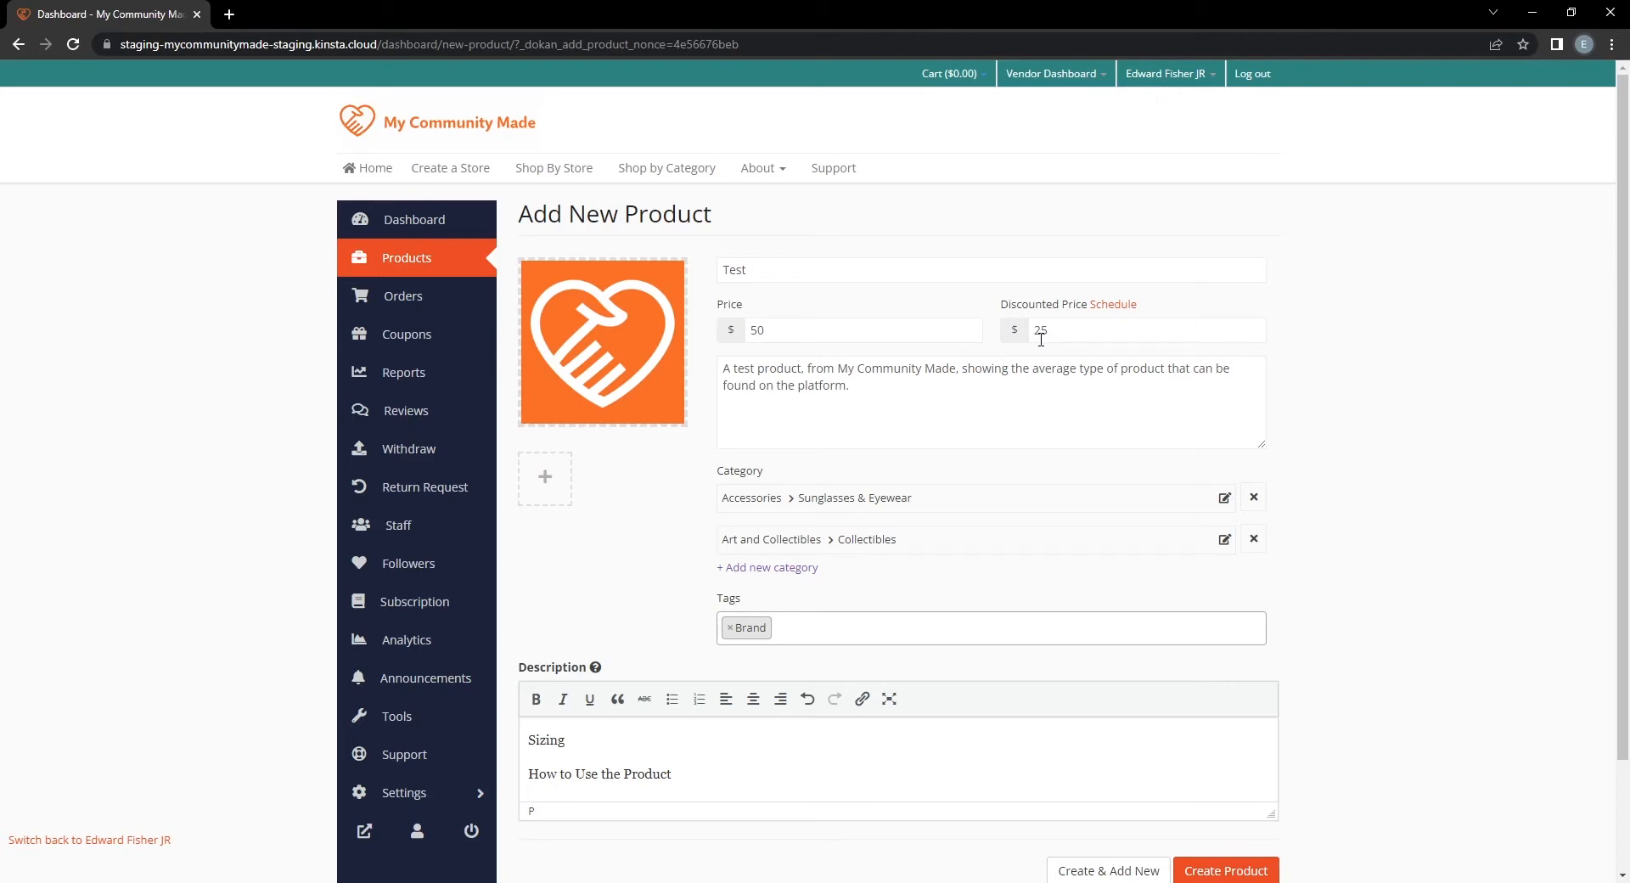
Change the discounted price to $0.
{"action": "left_click", "coordinate": [749, 333]}
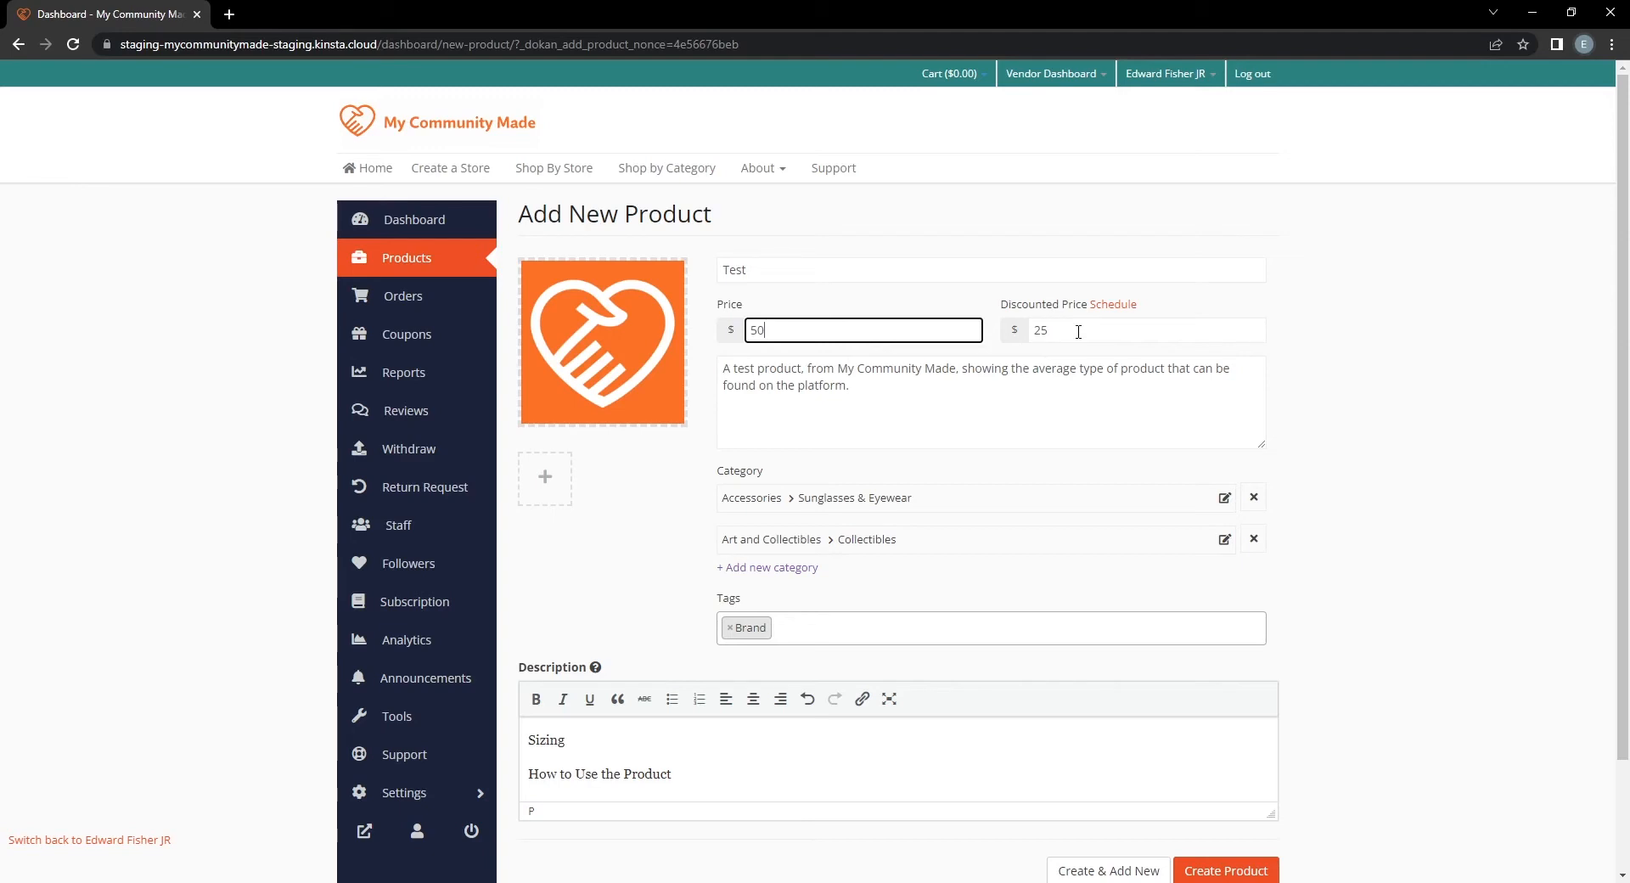
{"action": "key", "text": "Tab"}
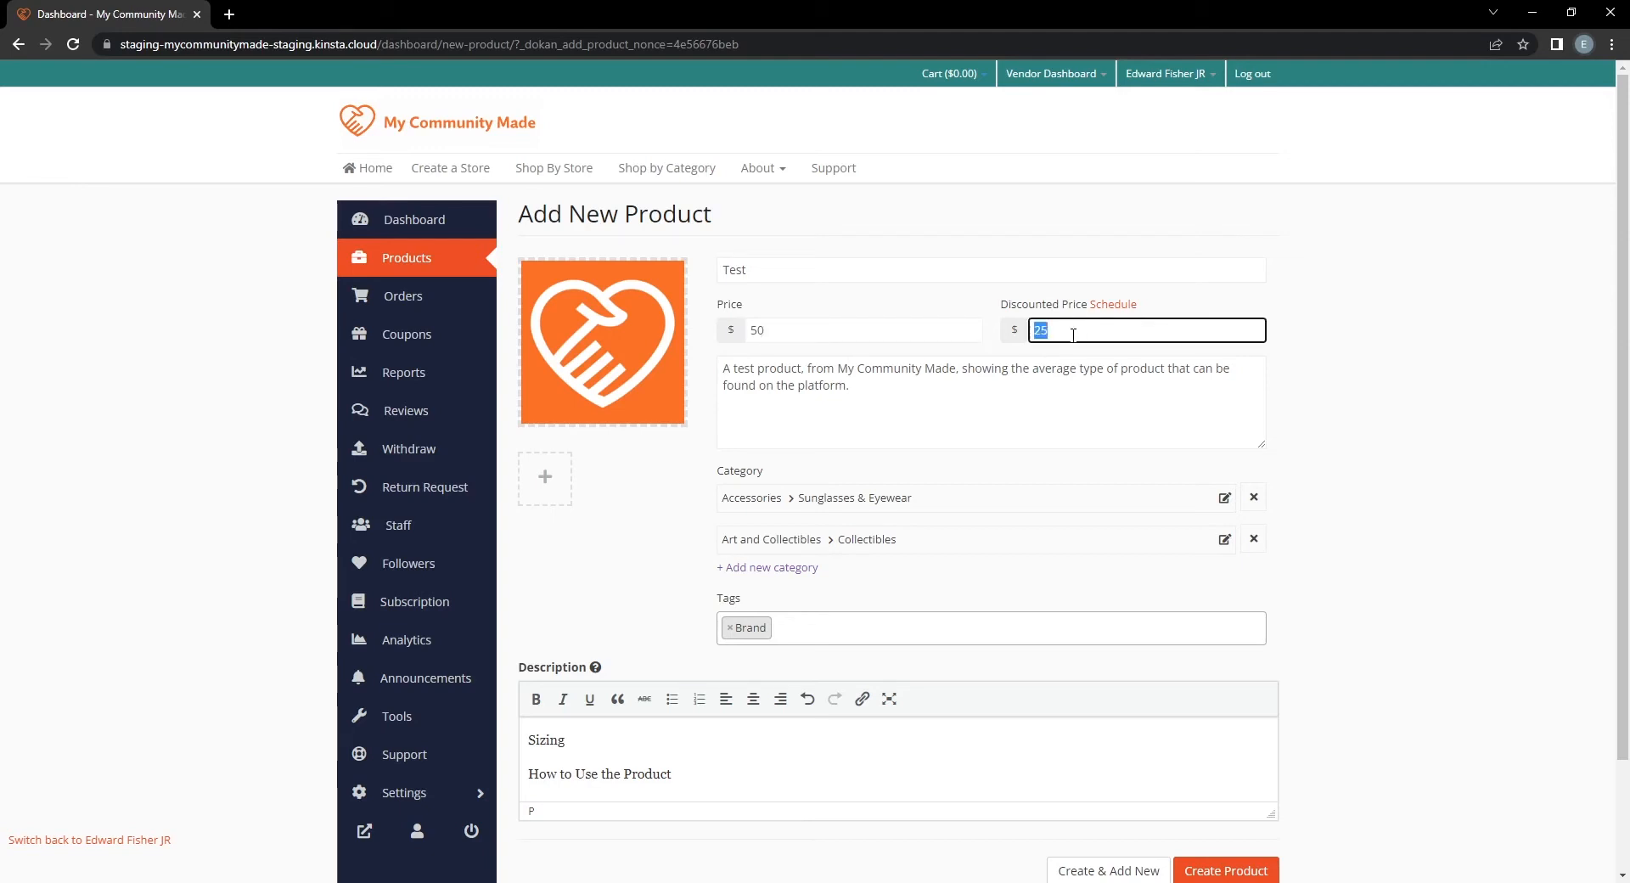
{"action": "type", "text": "0"}
{"action": "left_click", "coordinate": [1350, 346]}
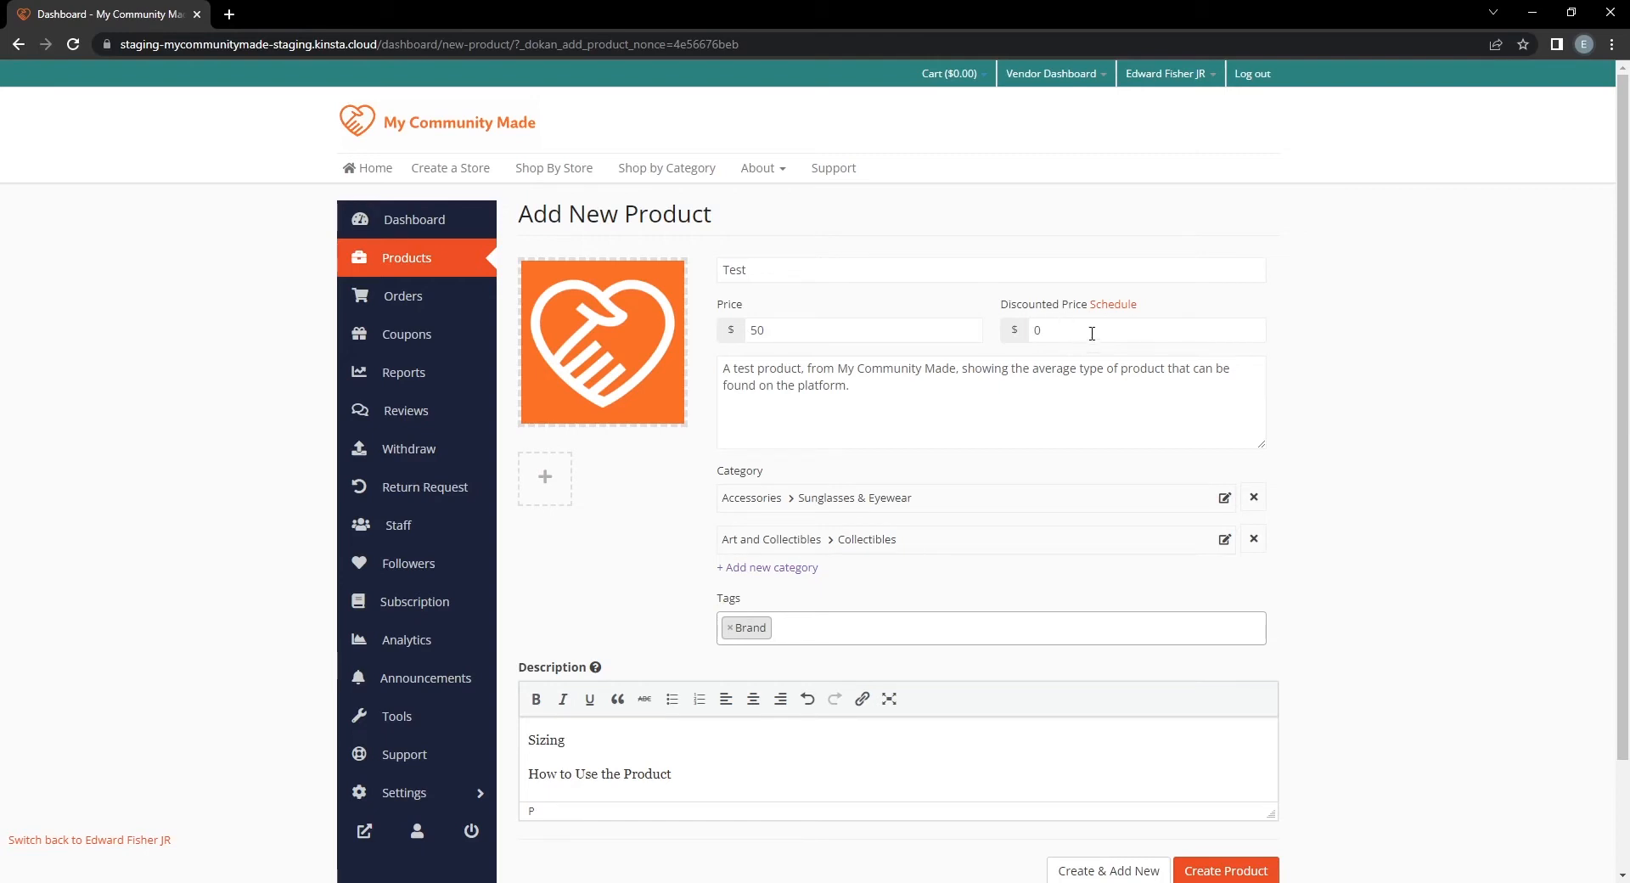
Schedule the discounted price to run from 2022-11-25 to 2022-11-26.
{"action": "left_click", "coordinate": [1115, 304]}
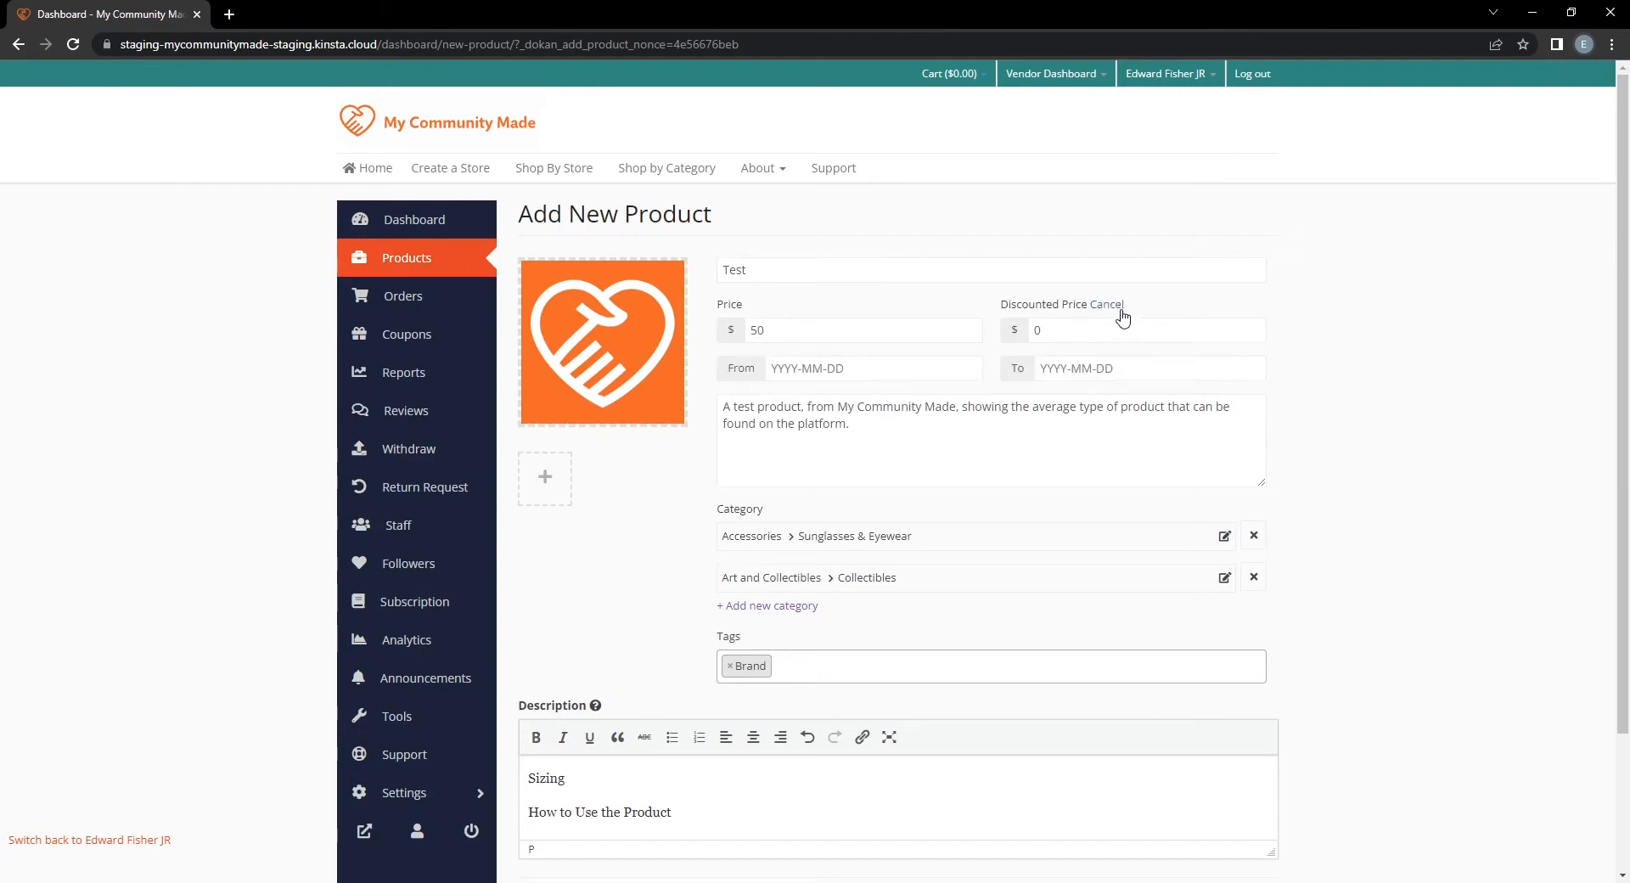
{"action": "left_click", "coordinate": [828, 367]}
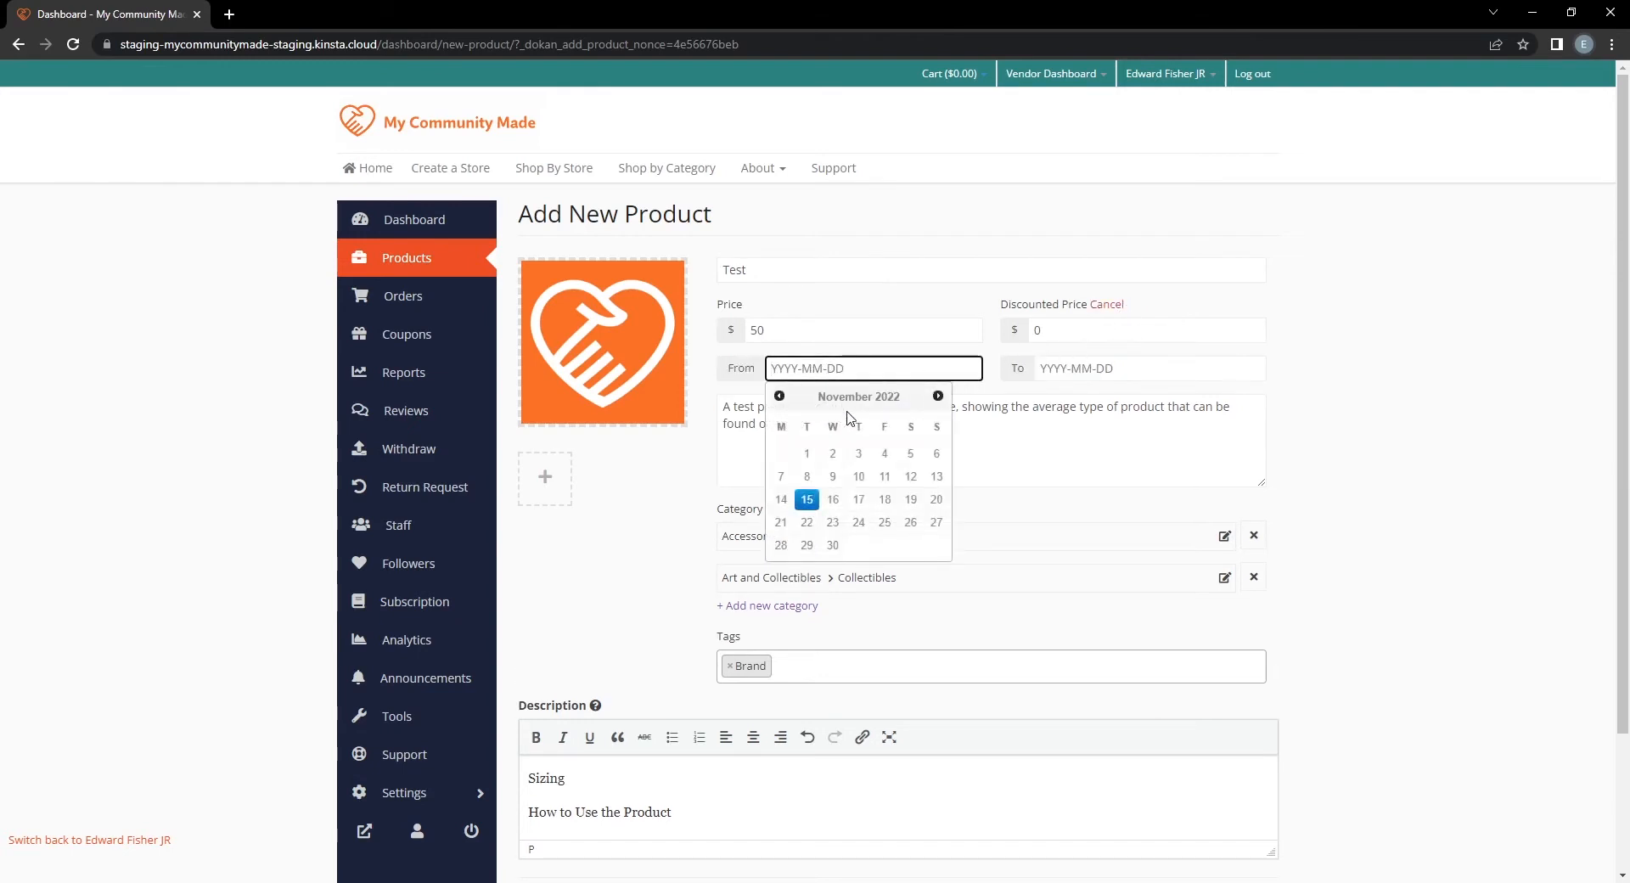
{"action": "left_click", "coordinate": [885, 527]}
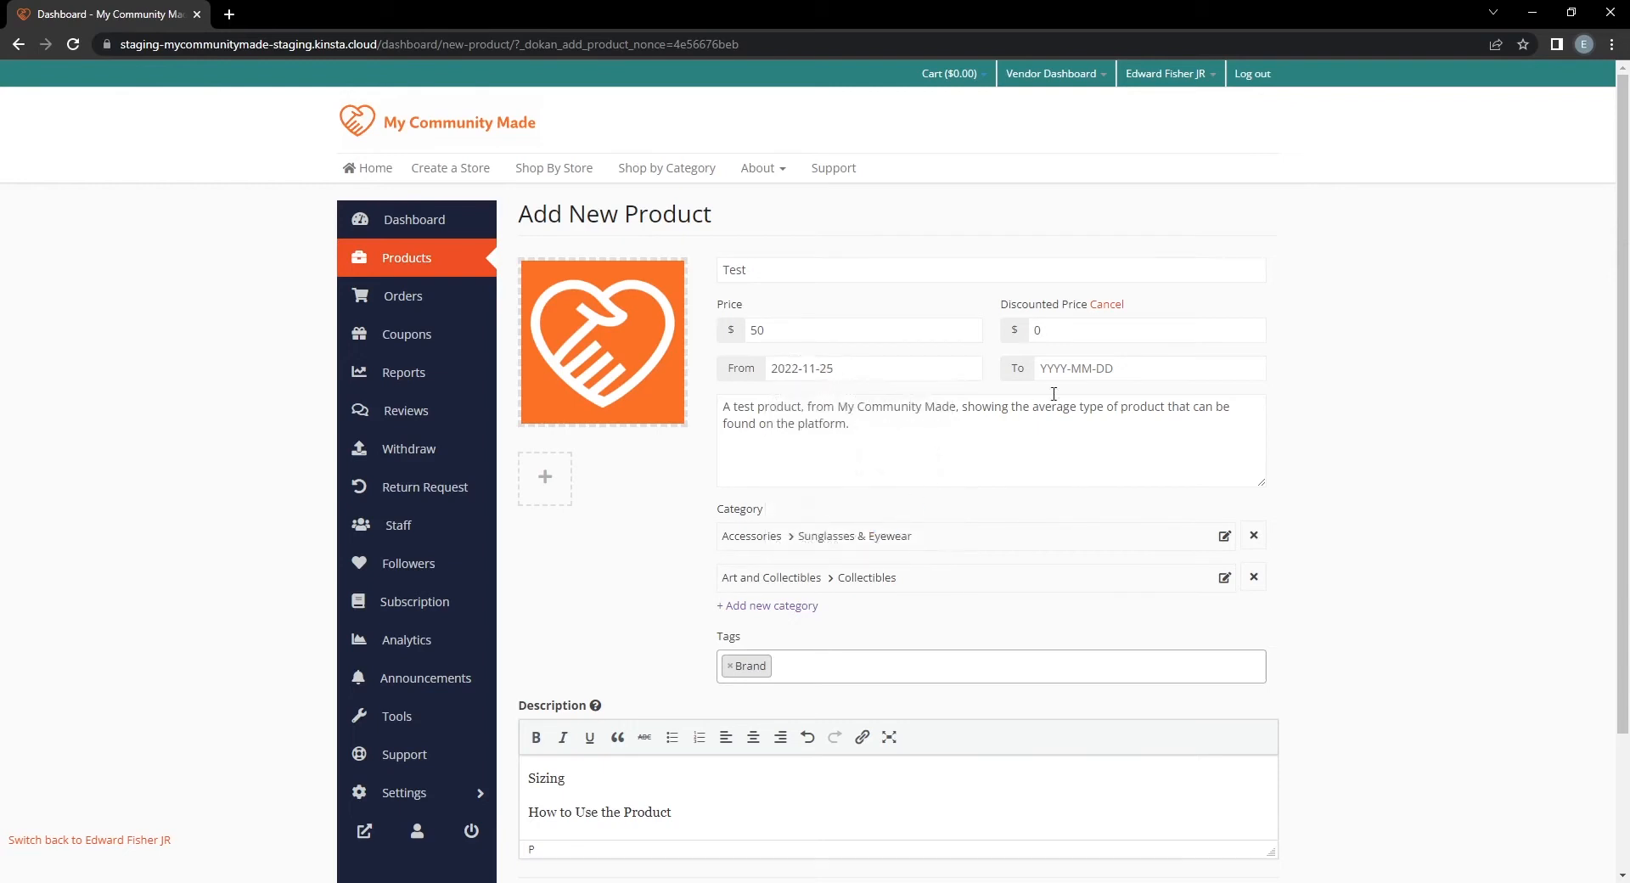
{"action": "left_click", "coordinate": [1103, 368]}
{"action": "left_click", "coordinate": [1180, 522]}
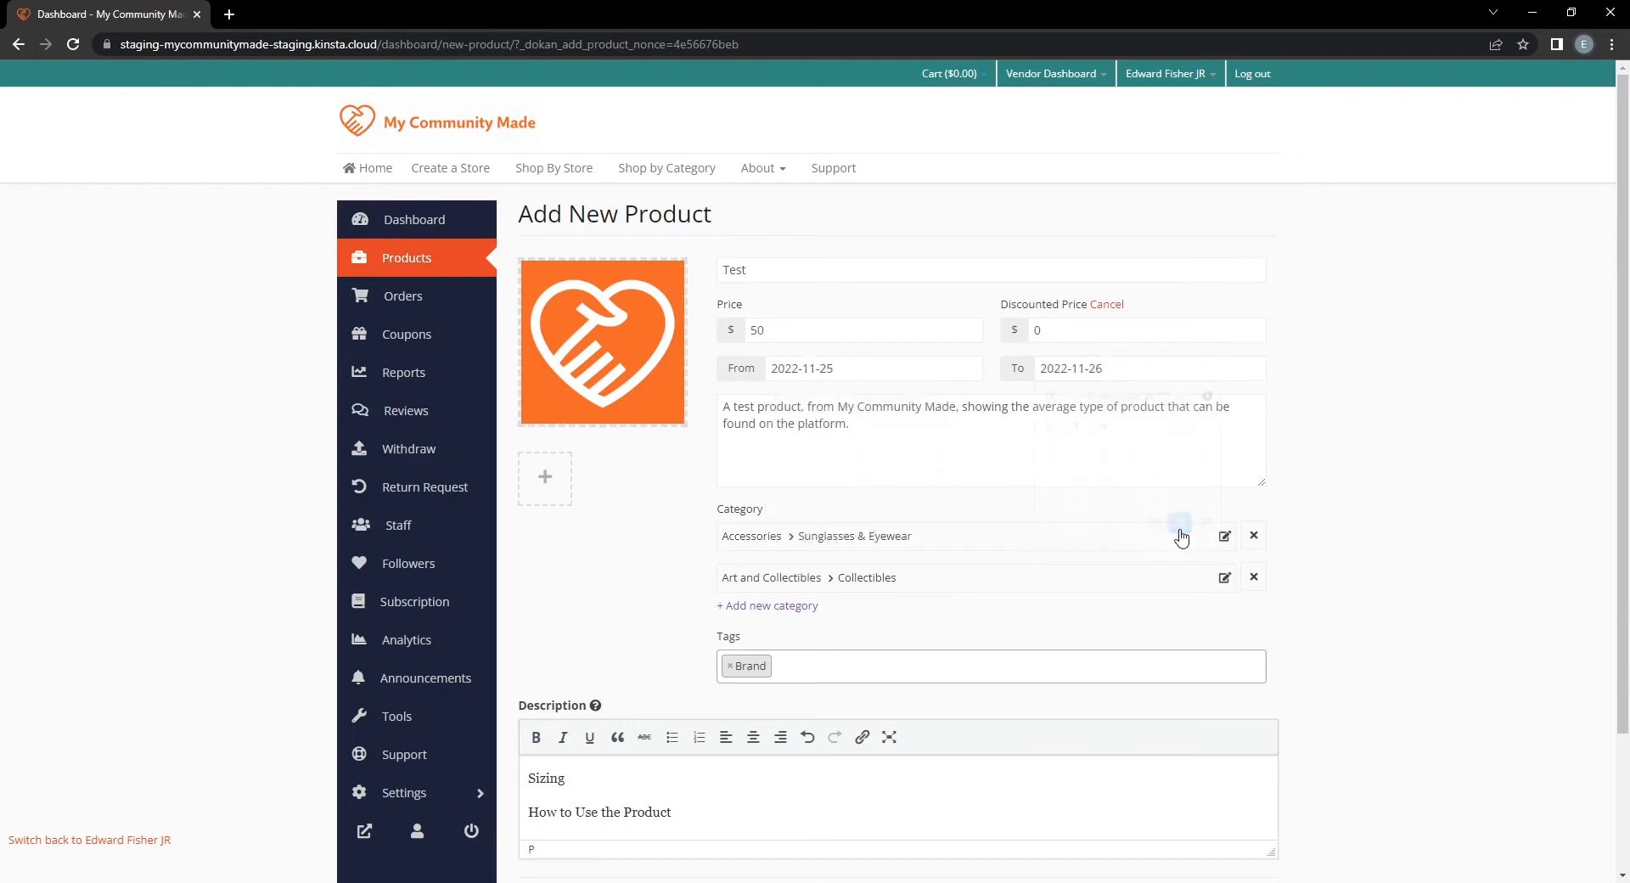
Set the scheduled discounted price to $25.
{"action": "double_click", "coordinate": [1102, 328]}
{"action": "type", "text": "25"}
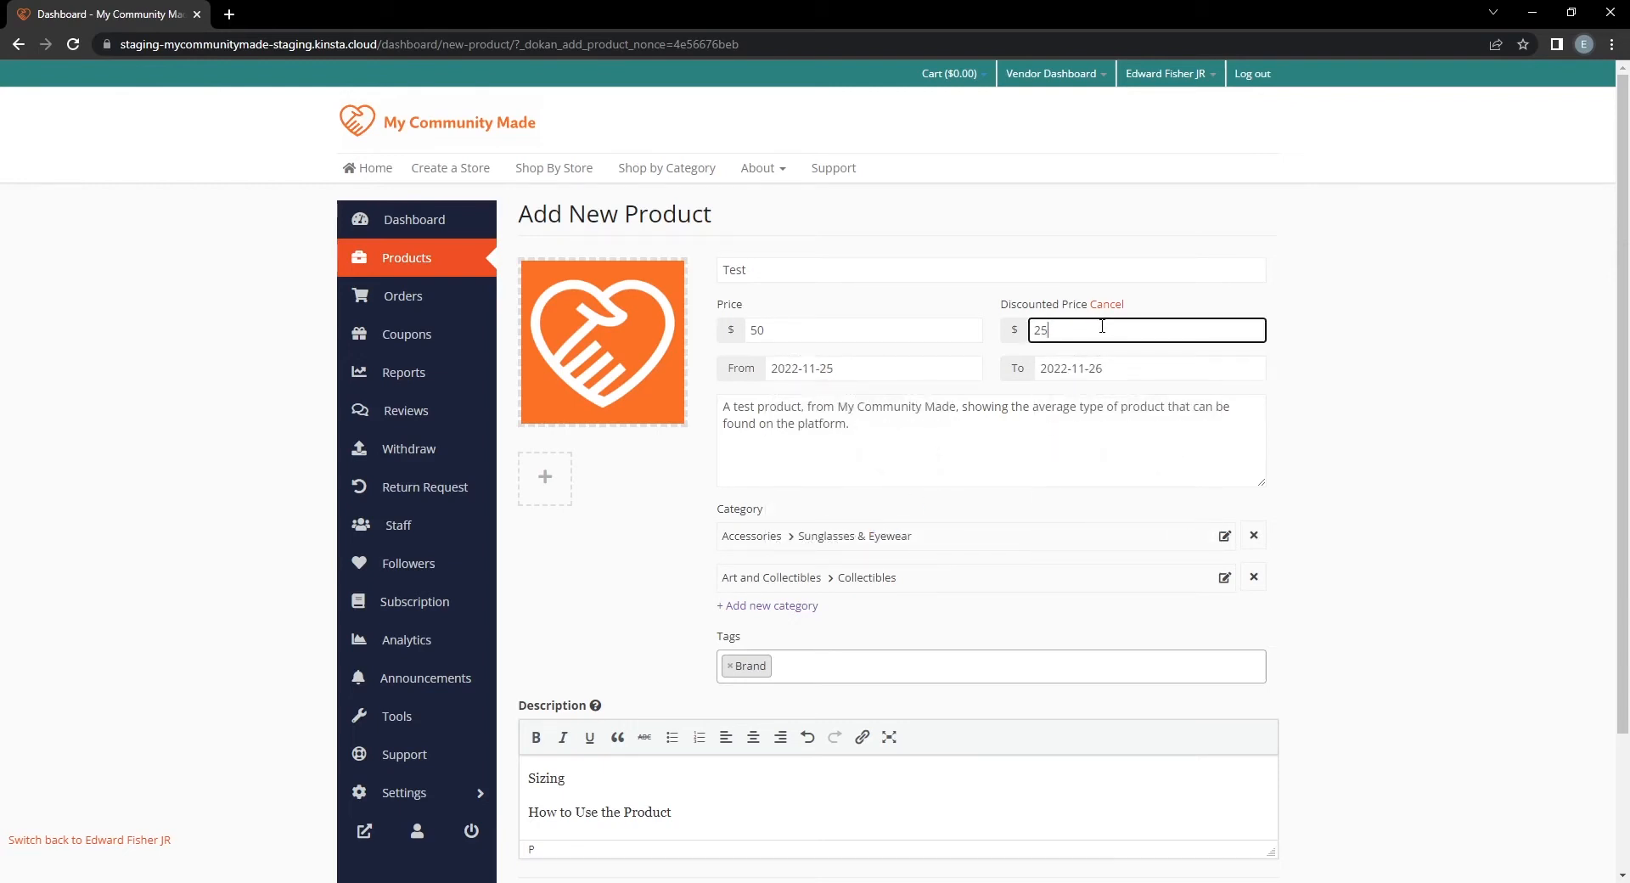
{"action": "left_click", "coordinate": [1290, 388]}
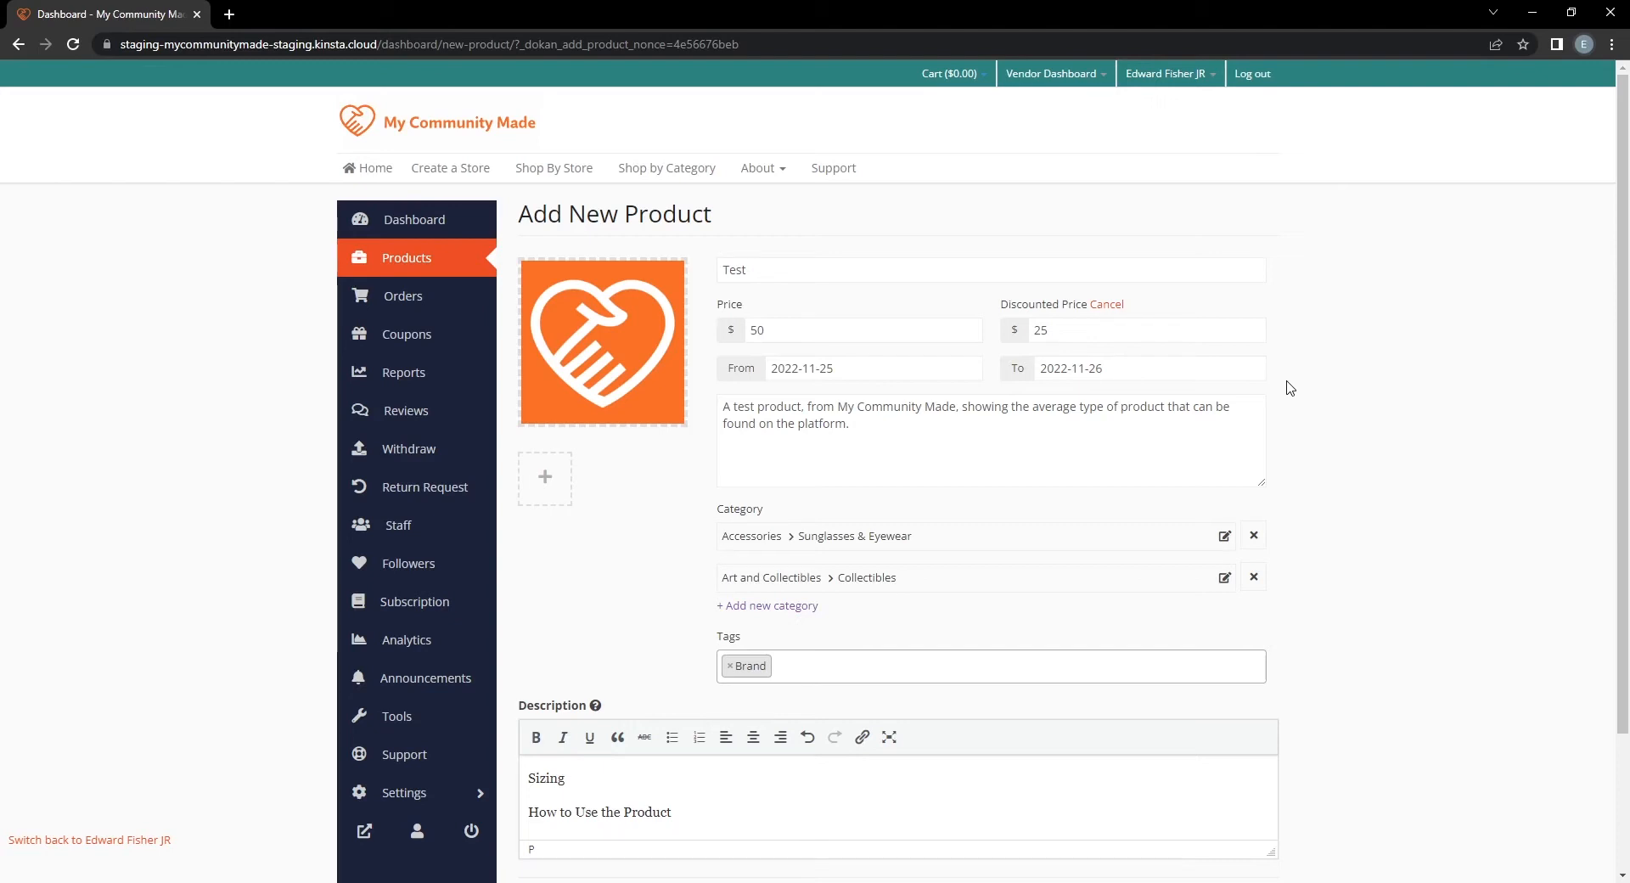
Check the completed new product form and create the product.
{"action": "scroll", "coordinate": [1288, 490], "scroll_direction": "down", "scroll_amount": 2}
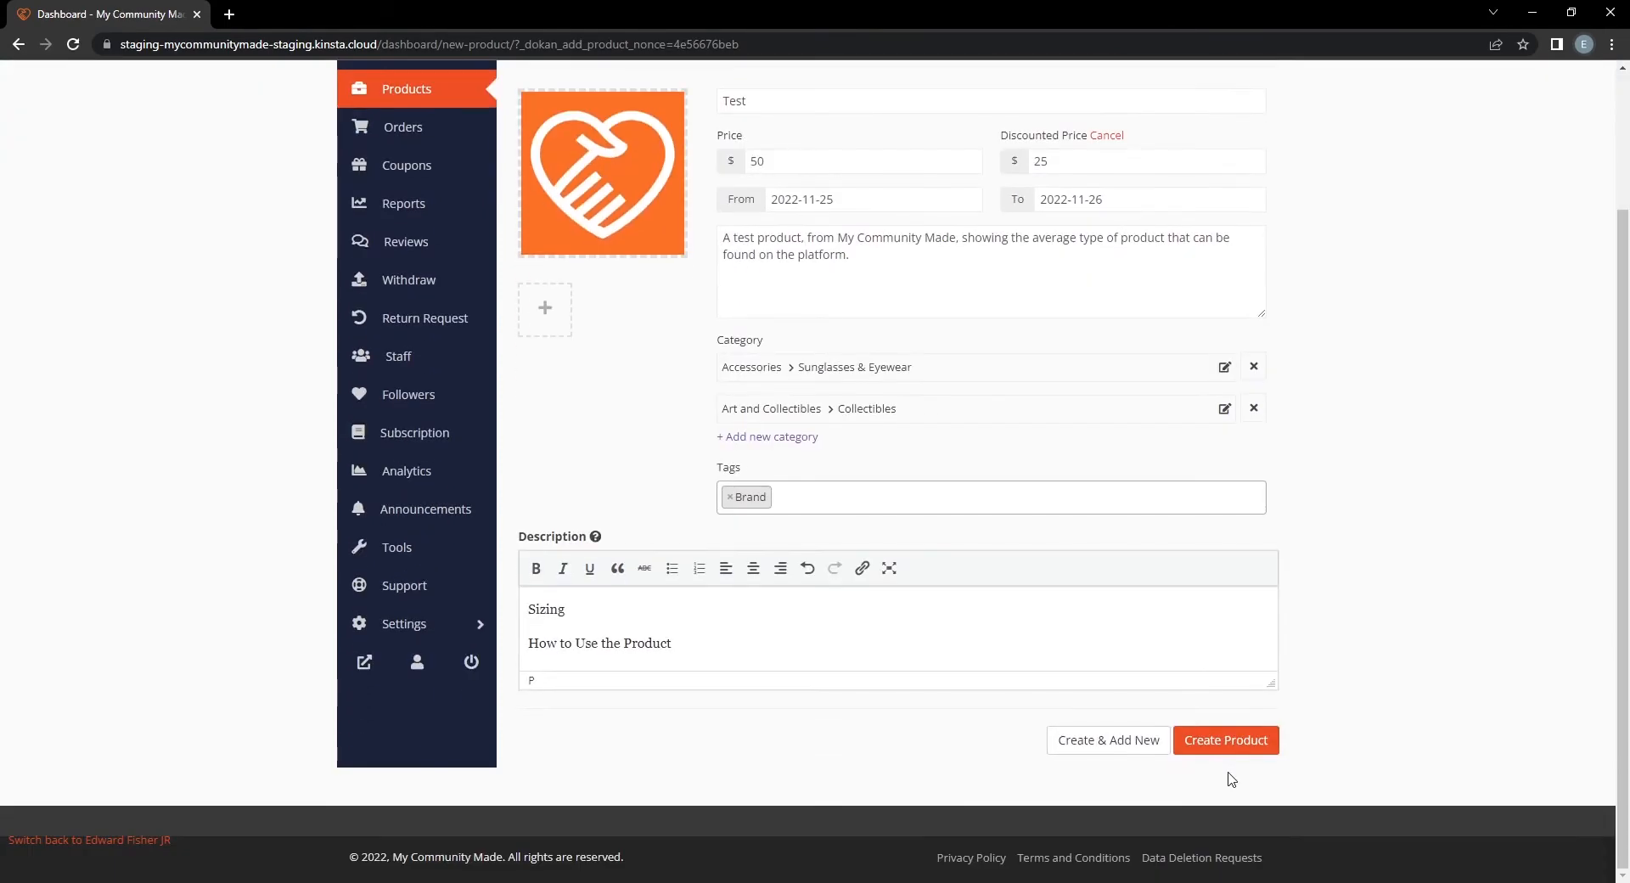
{"action": "scroll", "coordinate": [1281, 734], "scroll_direction": "up", "scroll_amount": 3}
{"action": "scroll", "coordinate": [1346, 676], "scroll_direction": "down", "scroll_amount": 3}
{"action": "scroll", "coordinate": [1168, 309], "scroll_direction": "up", "scroll_amount": 2}
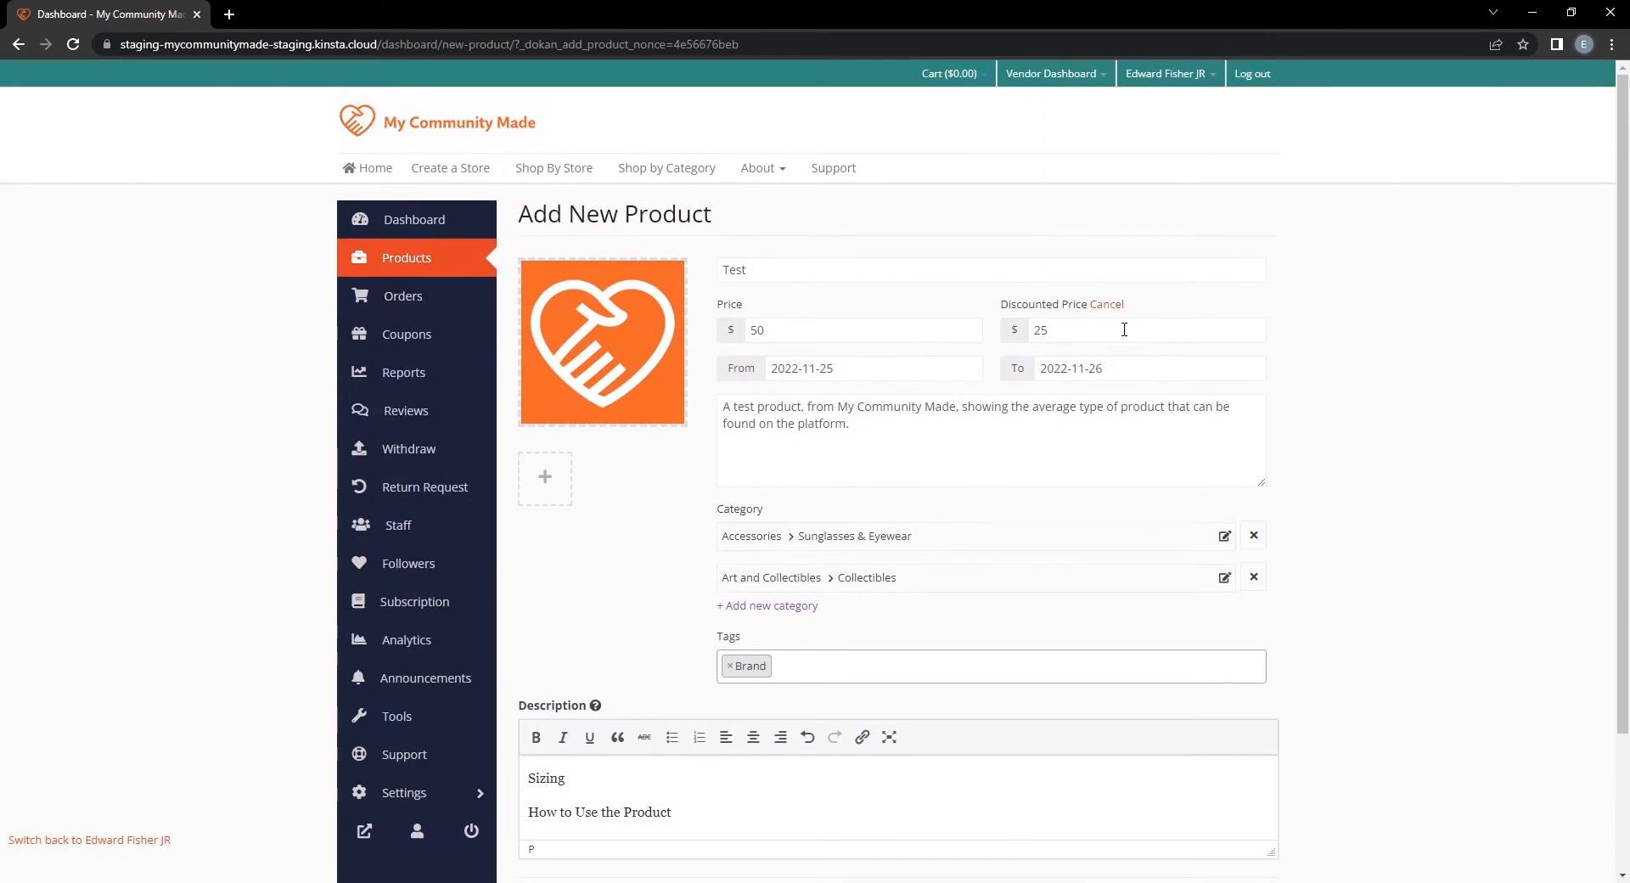
{"action": "scroll", "coordinate": [1172, 455], "scroll_direction": "down", "scroll_amount": 2}
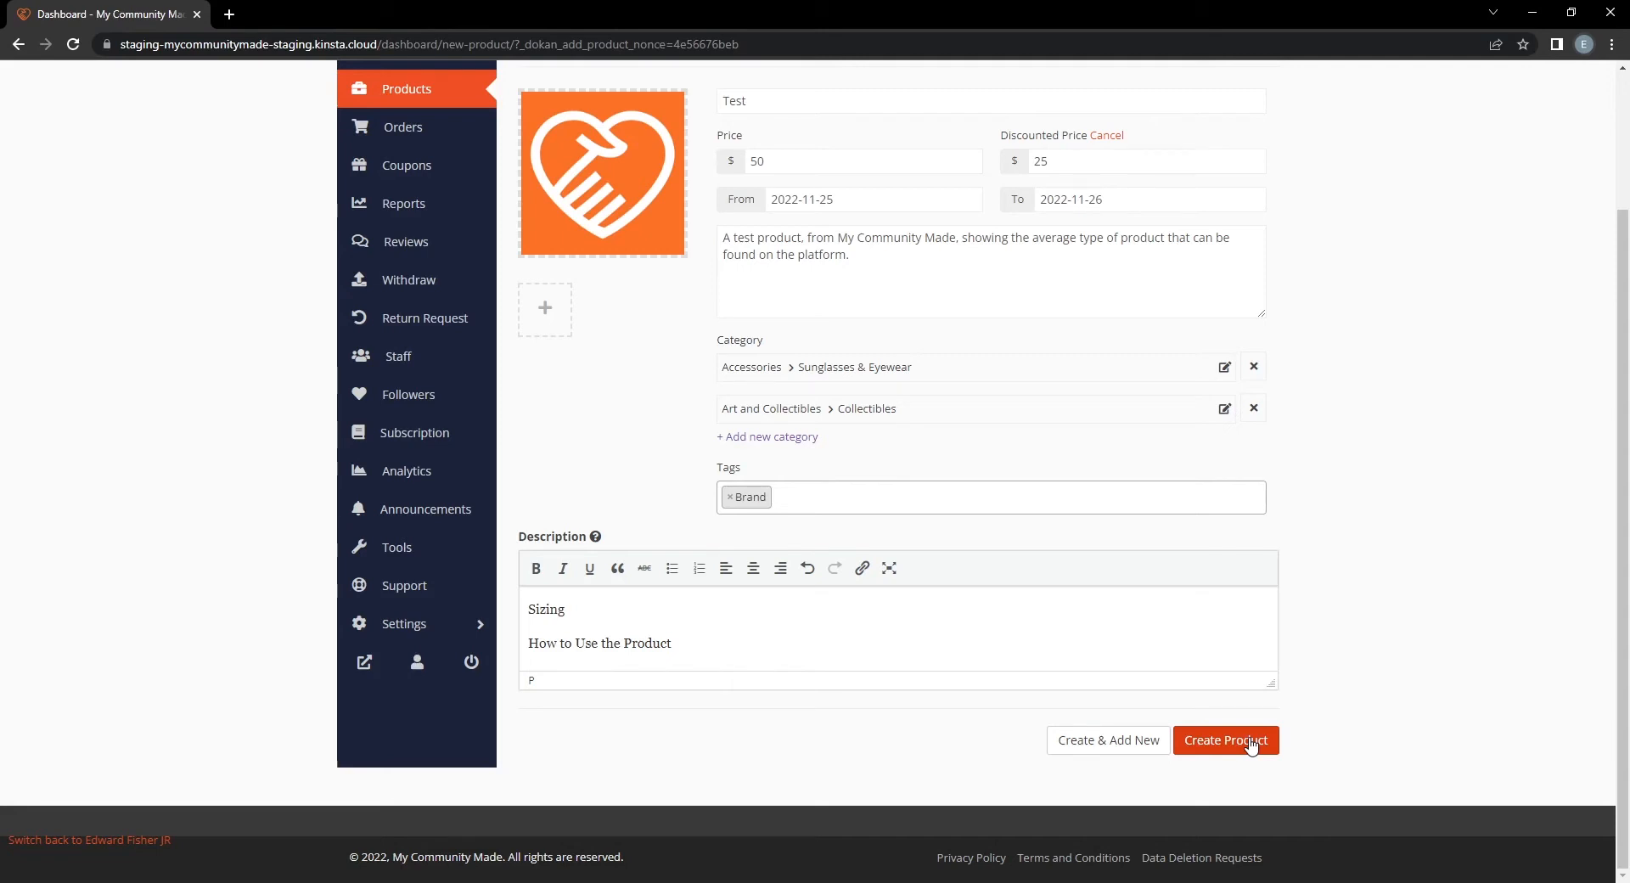
{"action": "scroll", "coordinate": [1452, 575], "scroll_direction": "up", "scroll_amount": 1}
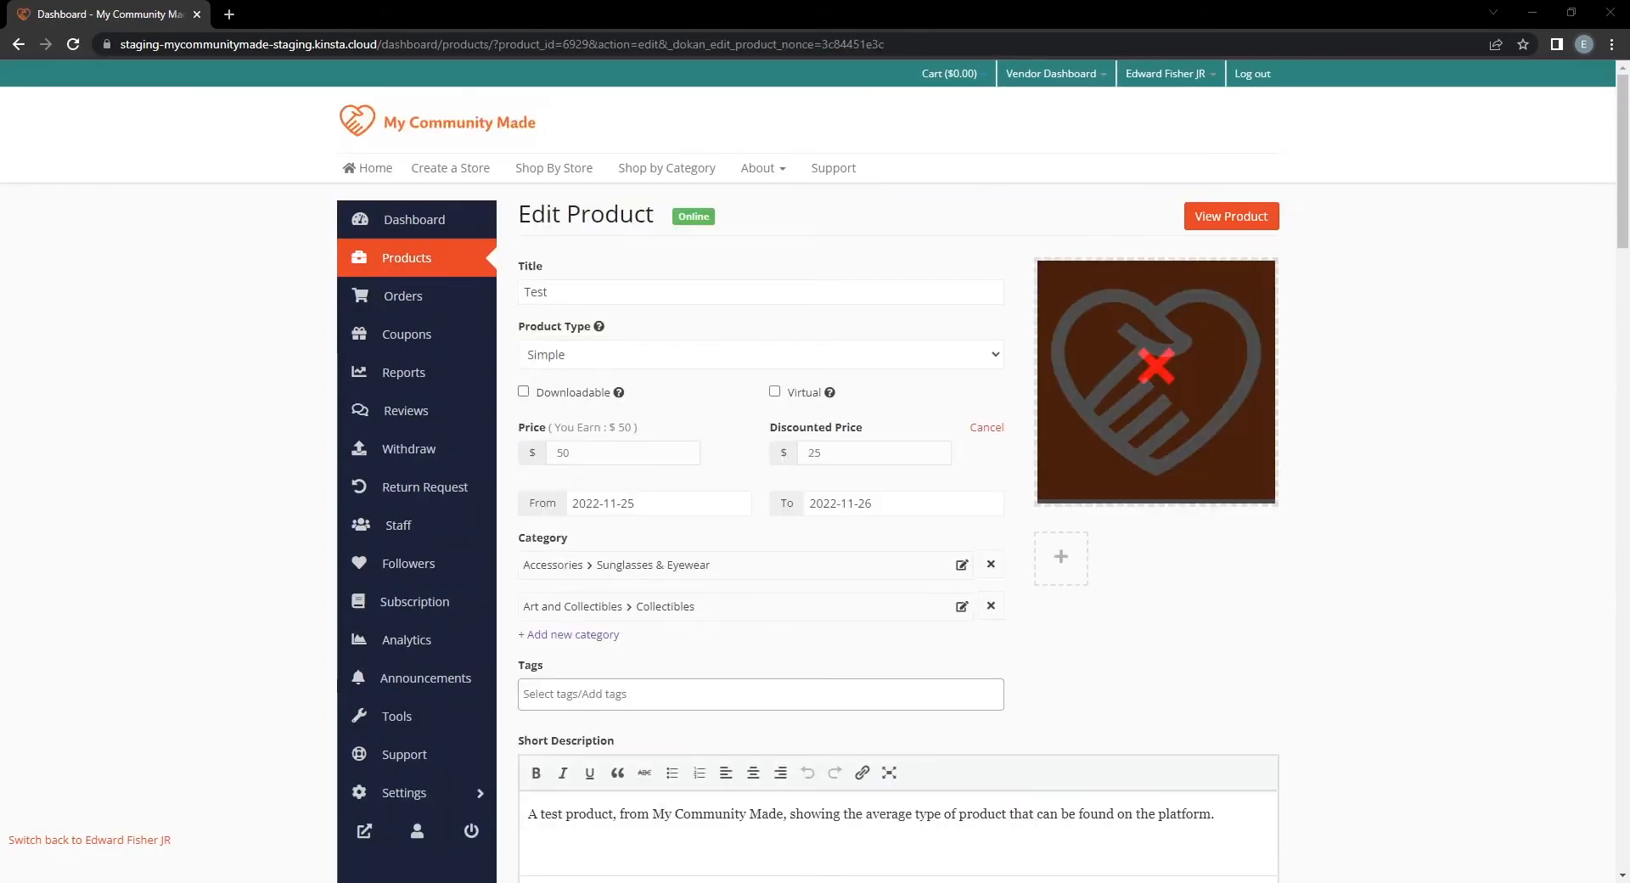
Examine the product's full edit form, from the general details through inventory, geolocation, SEO, shipping and tax to linked products.
{"action": "scroll", "coordinate": [1155, 382], "scroll_direction": "down", "scroll_amount": 2}
{"action": "scroll", "coordinate": [1154, 382], "scroll_direction": "down", "scroll_amount": 4}
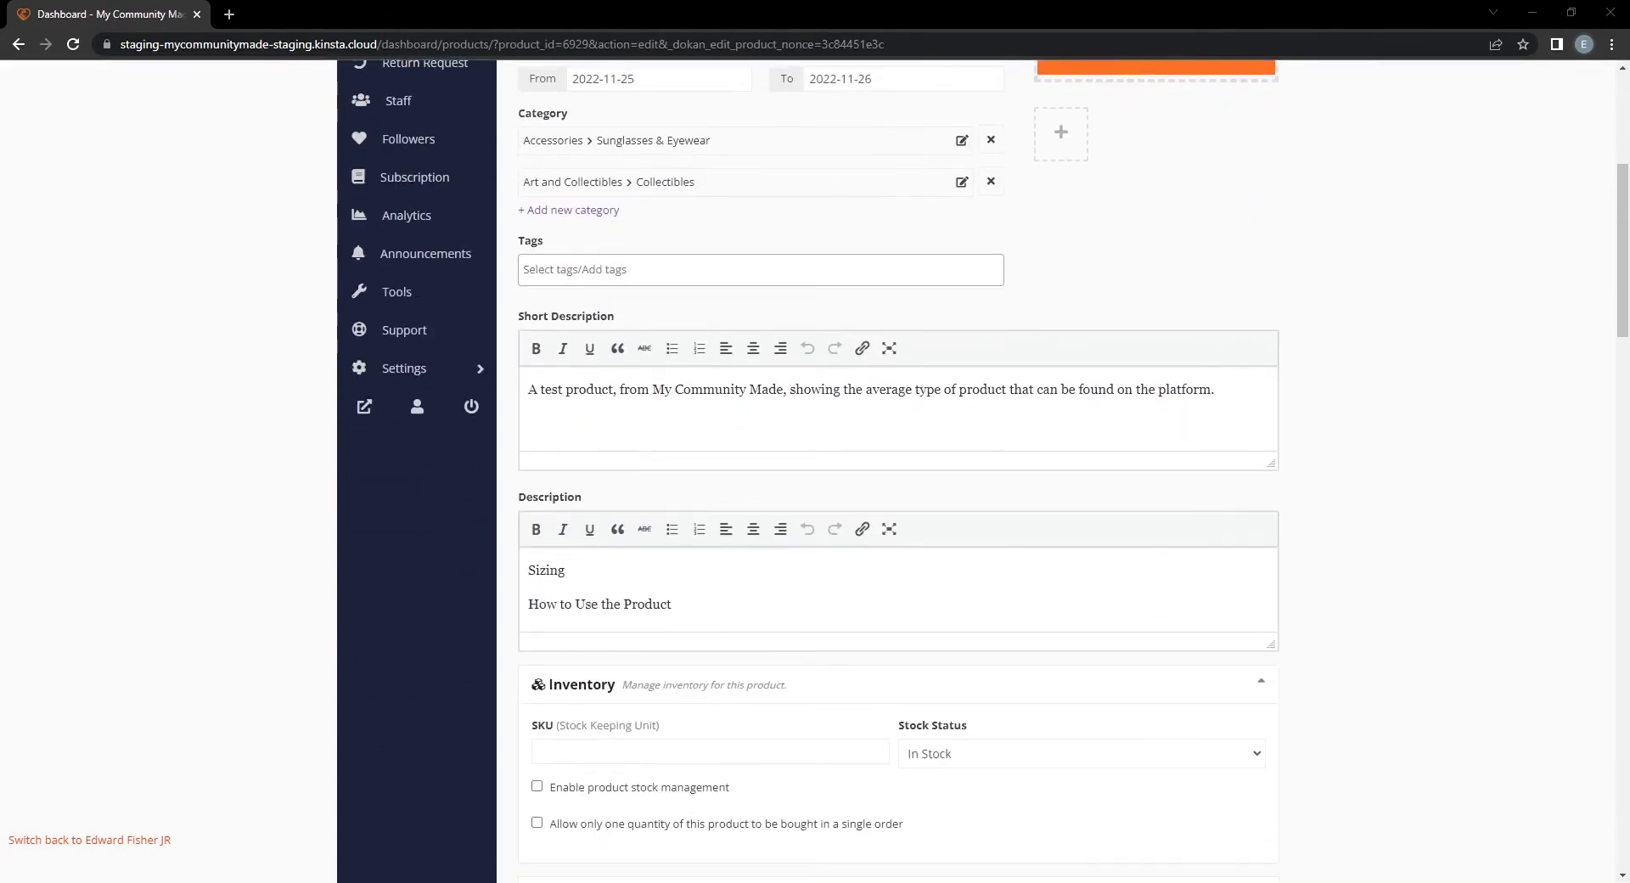
{"action": "scroll", "coordinate": [1154, 382], "scroll_direction": "up", "scroll_amount": 6}
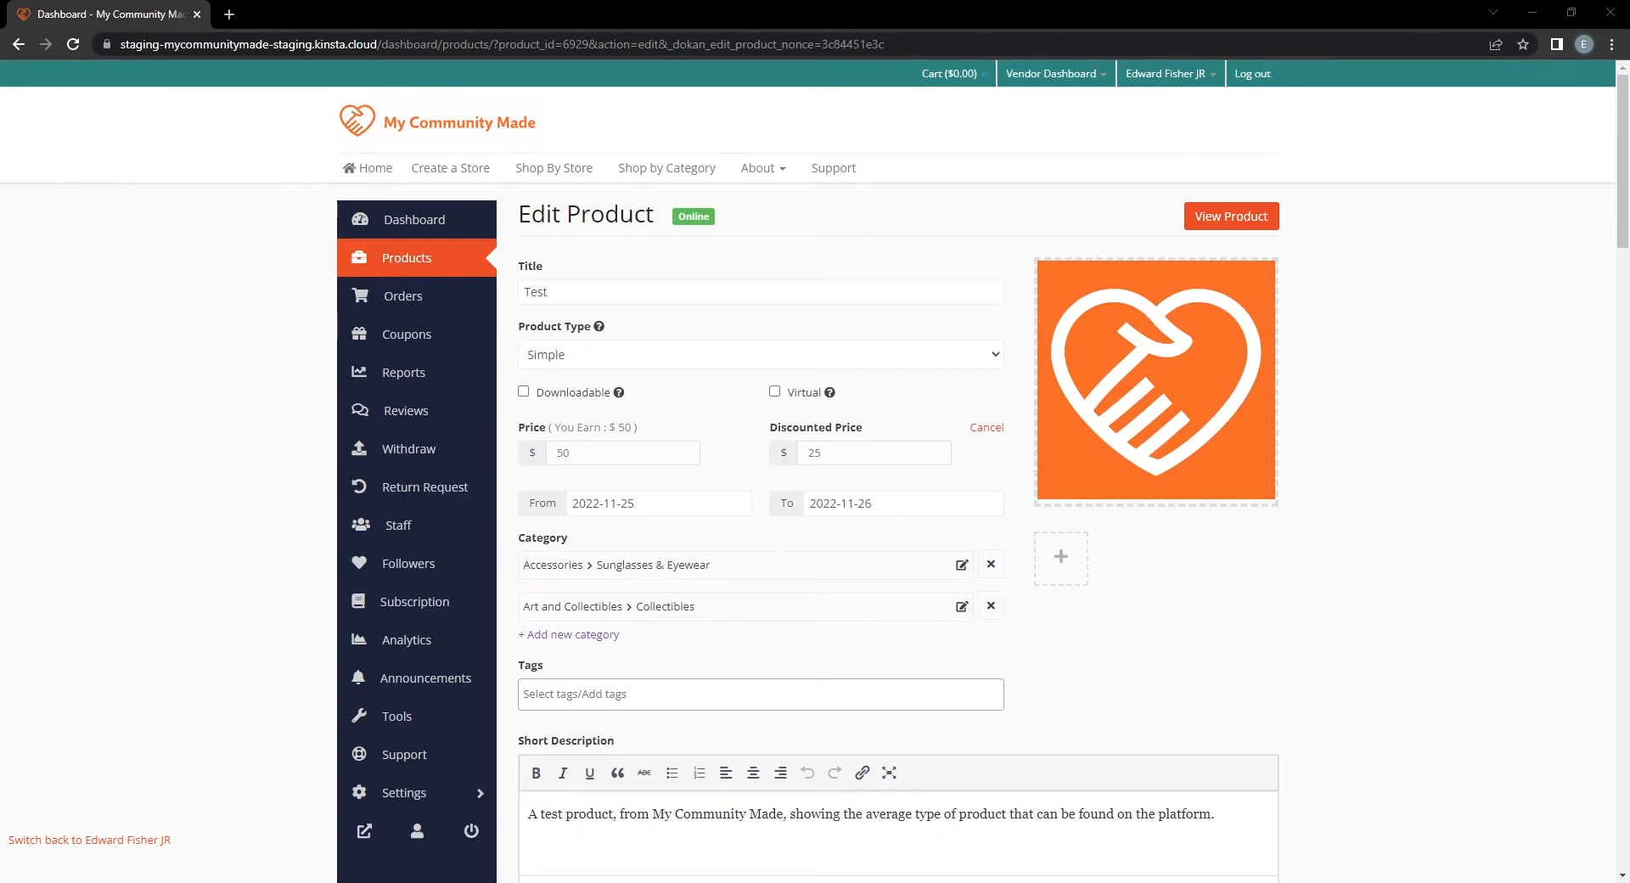
{"action": "scroll", "coordinate": [416, 331], "scroll_direction": "down", "scroll_amount": 3}
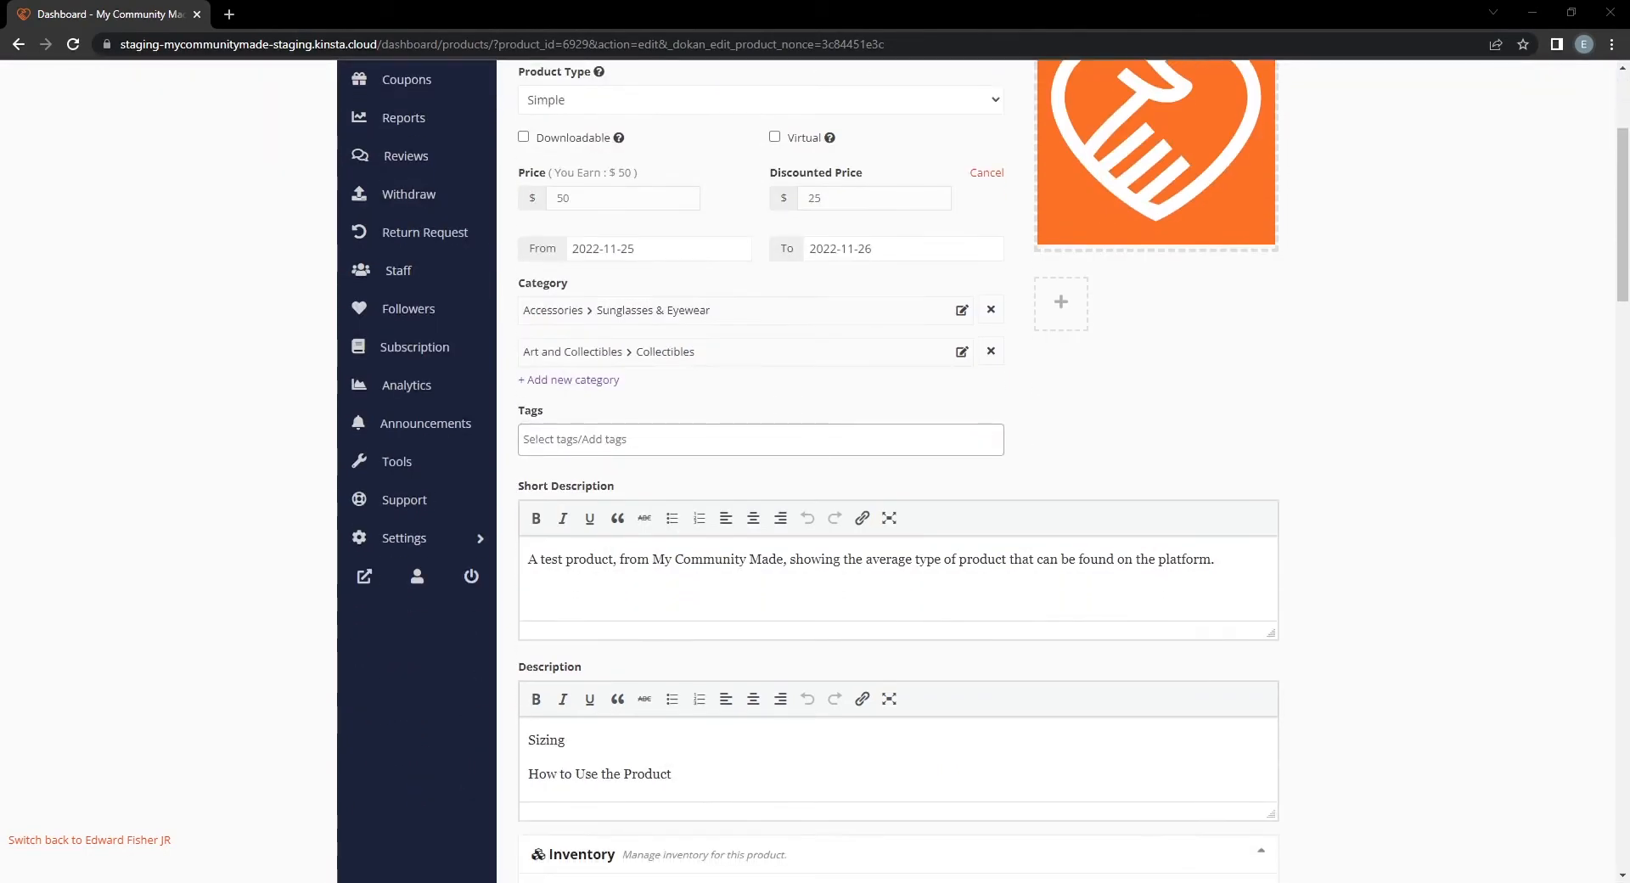
{"action": "scroll", "coordinate": [898, 467], "scroll_direction": "down", "scroll_amount": 8}
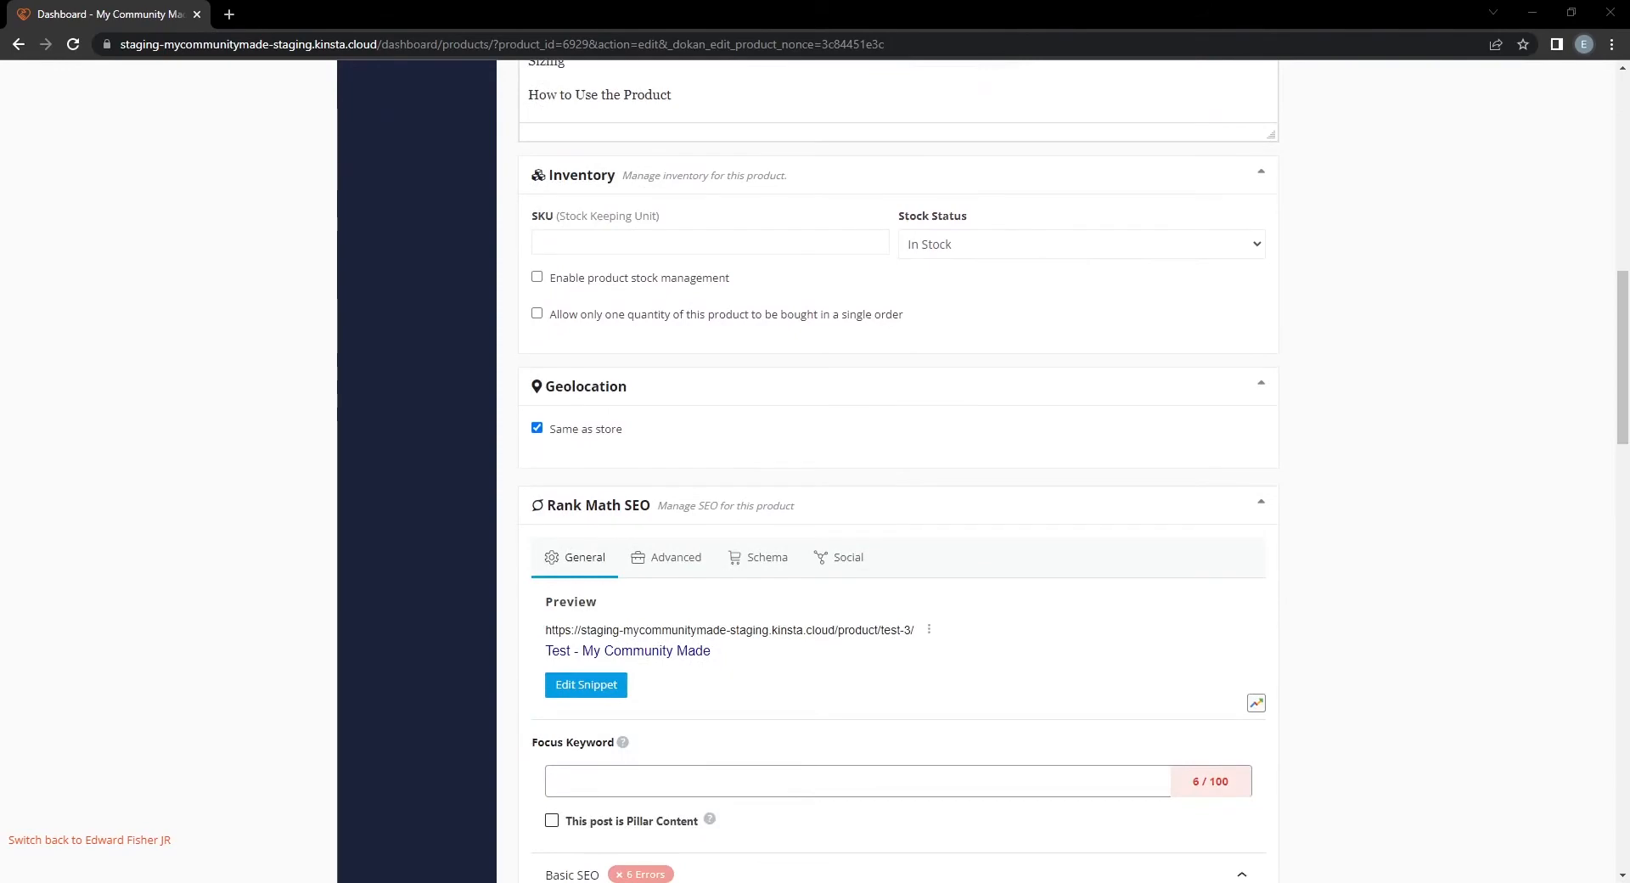
{"action": "scroll", "coordinate": [897, 467], "scroll_direction": "down", "scroll_amount": 13}
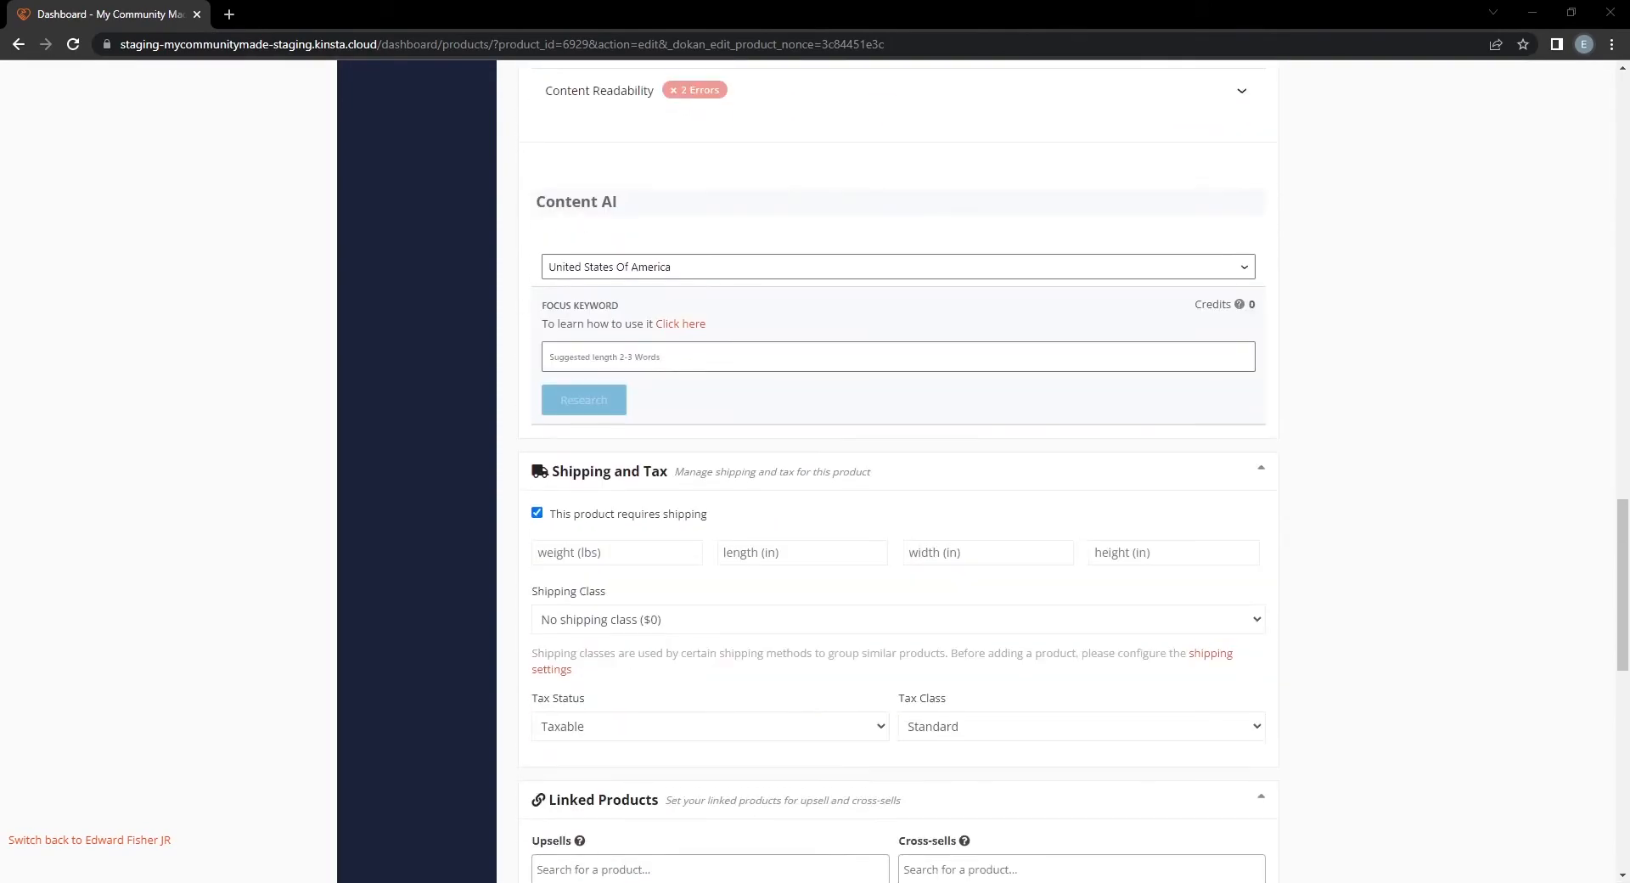
{"action": "scroll", "coordinate": [897, 467], "scroll_direction": "down", "scroll_amount": 4}
{"action": "scroll", "coordinate": [1357, 429], "scroll_direction": "up", "scroll_amount": 13}
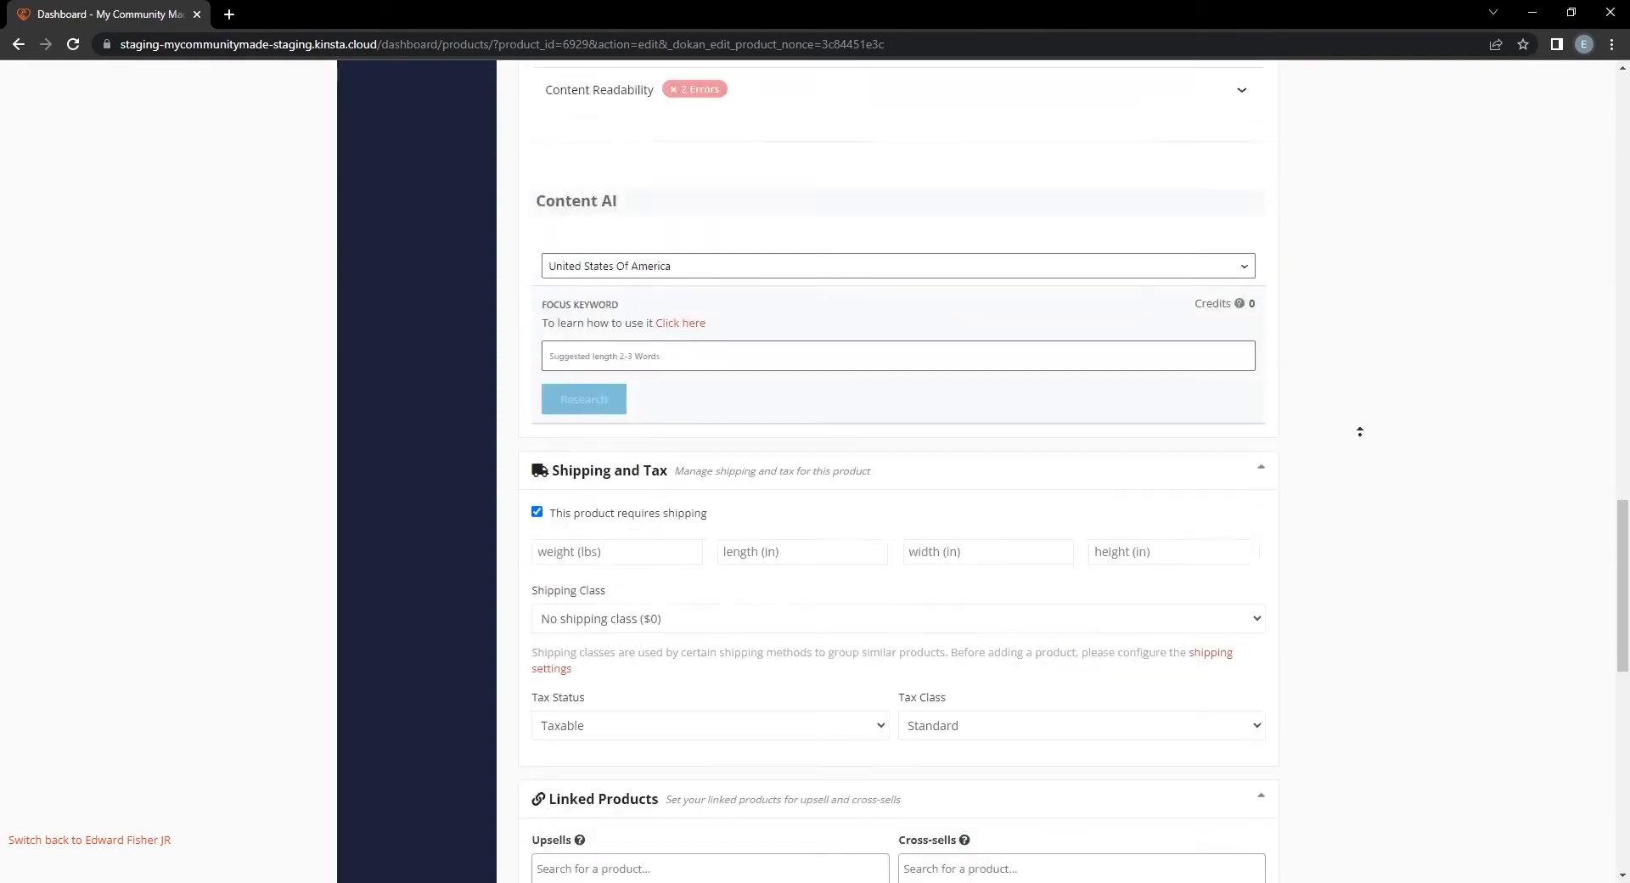
{"action": "scroll", "coordinate": [1353, 496], "scroll_direction": "up", "scroll_amount": 15}
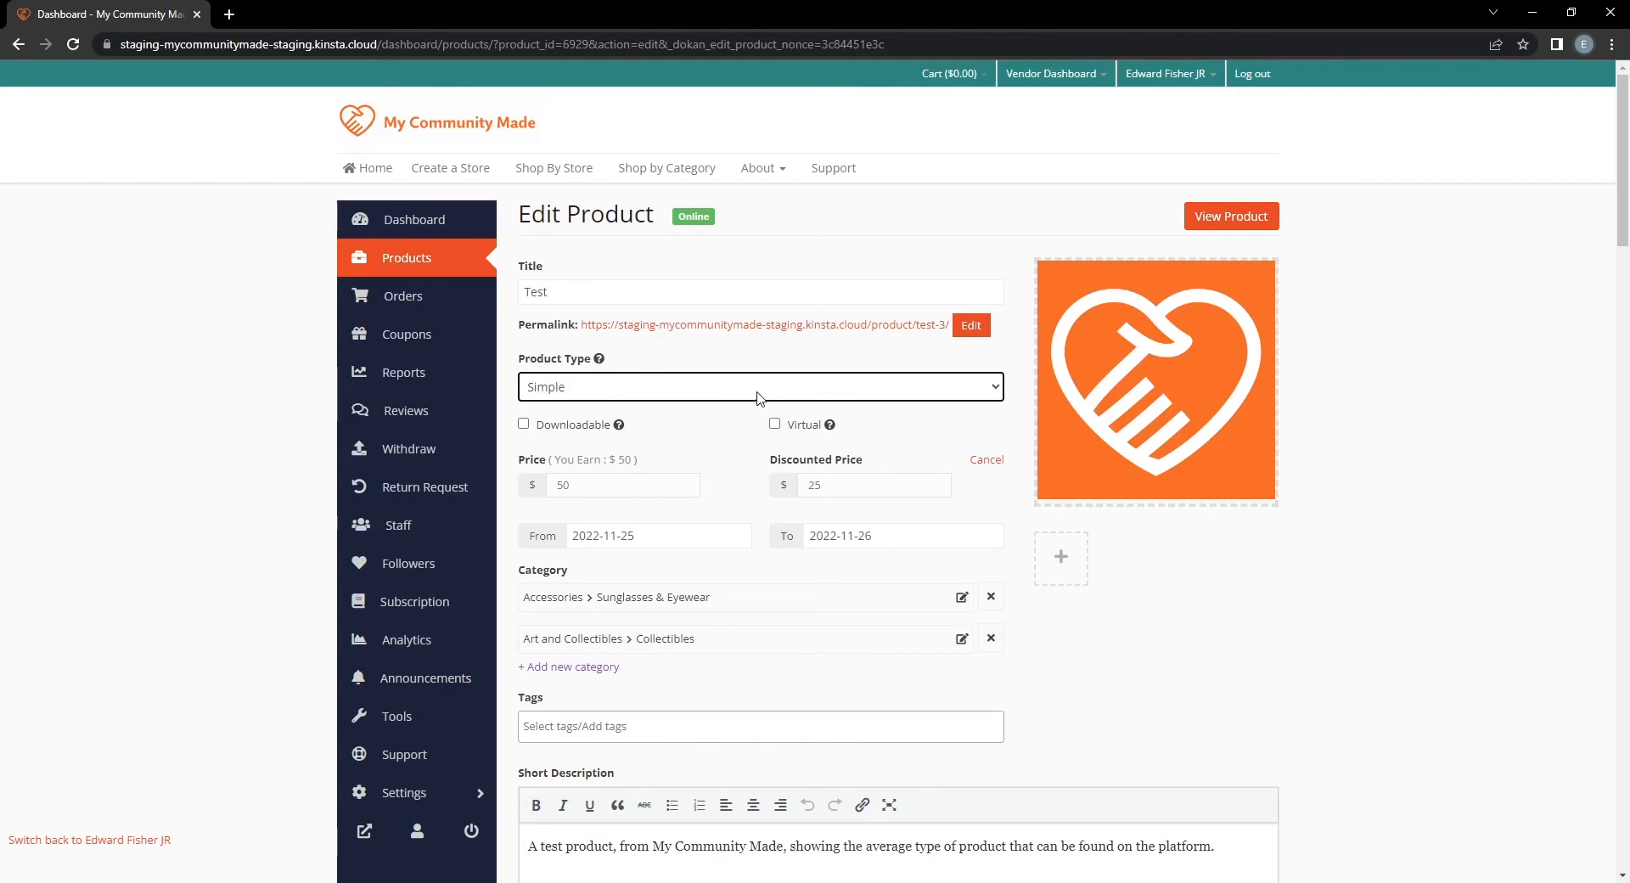
View the available product types, keeping Simple as the product's type.
{"action": "left_click", "coordinate": [889, 424]}
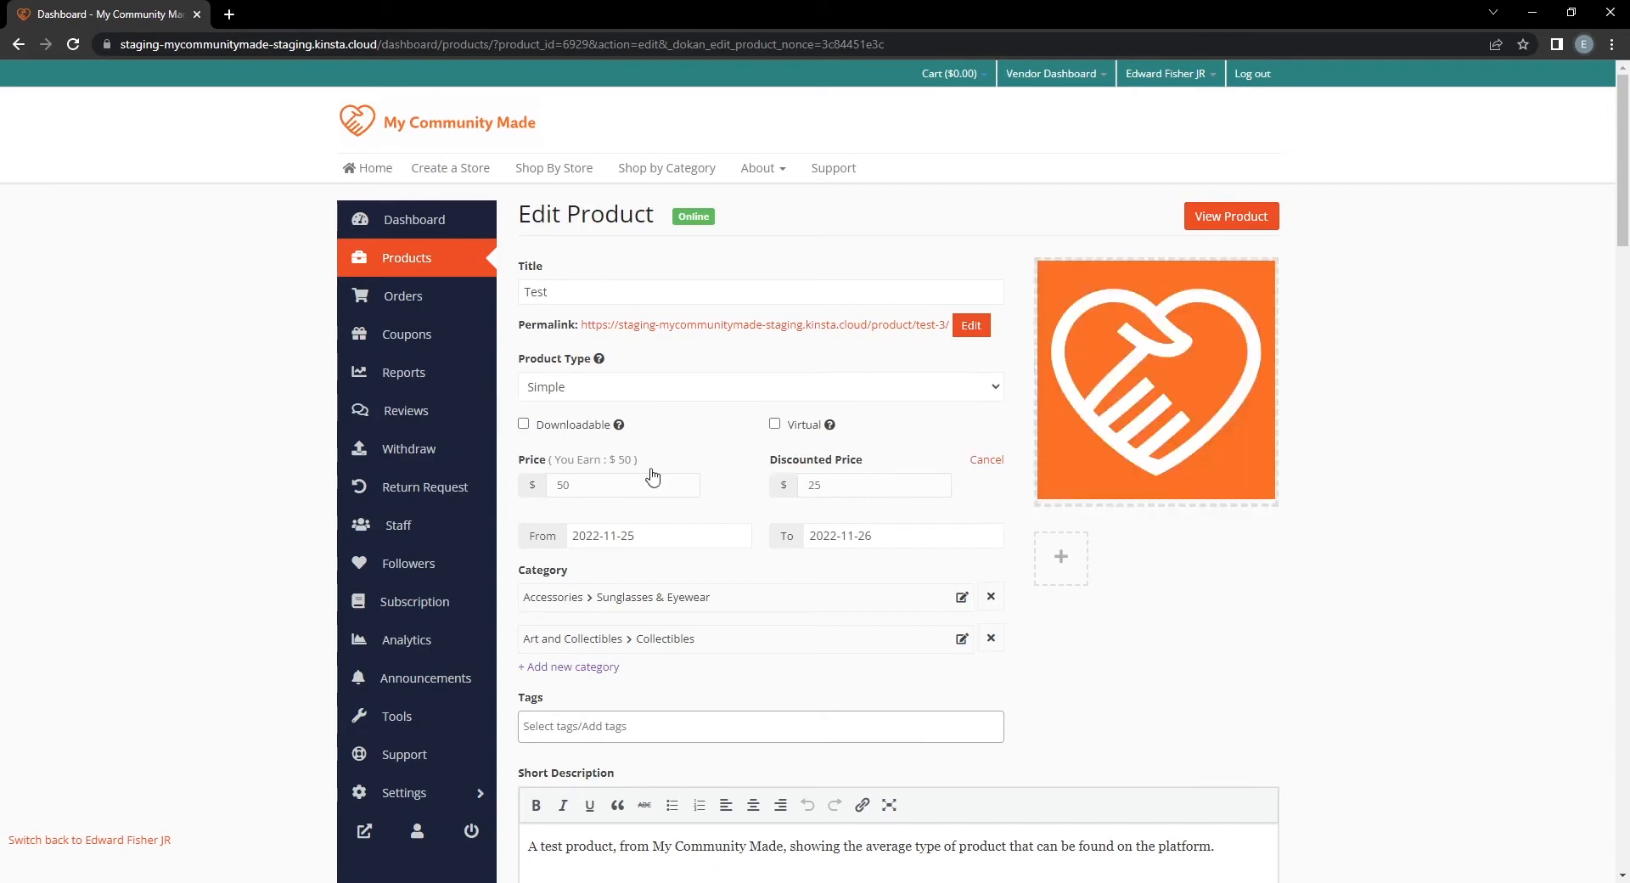
{"action": "mouse_move", "coordinate": [1110, 456]}
{"action": "left_click", "coordinate": [695, 378]}
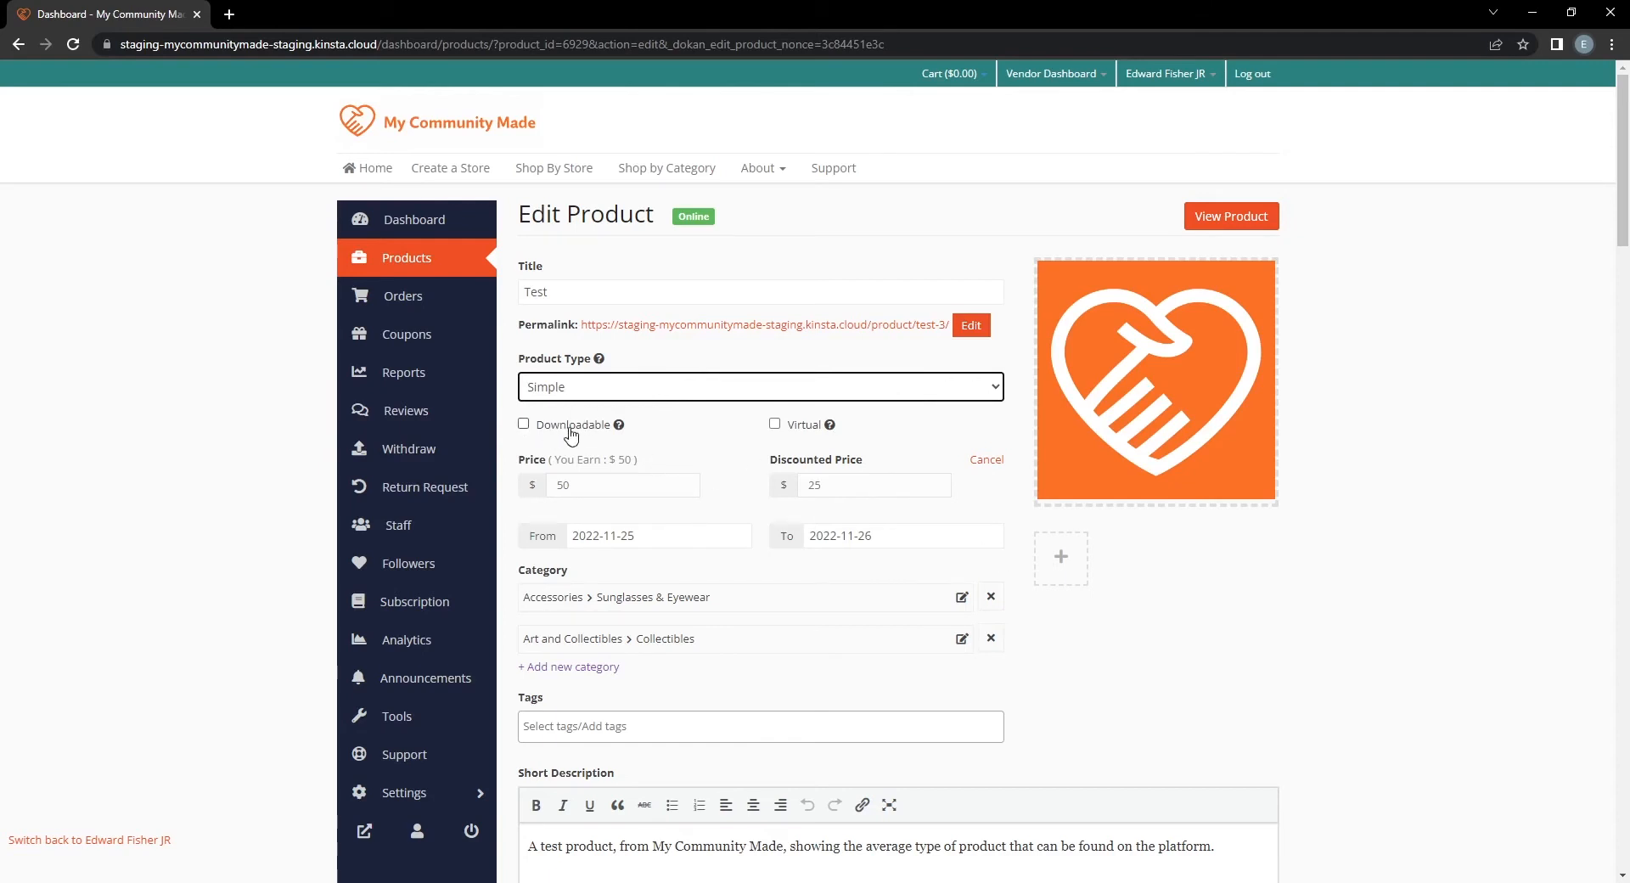
Try the Downloadable and Virtual options on the product, check the Virtual explanation, and clear both options.
{"action": "left_click", "coordinate": [523, 425]}
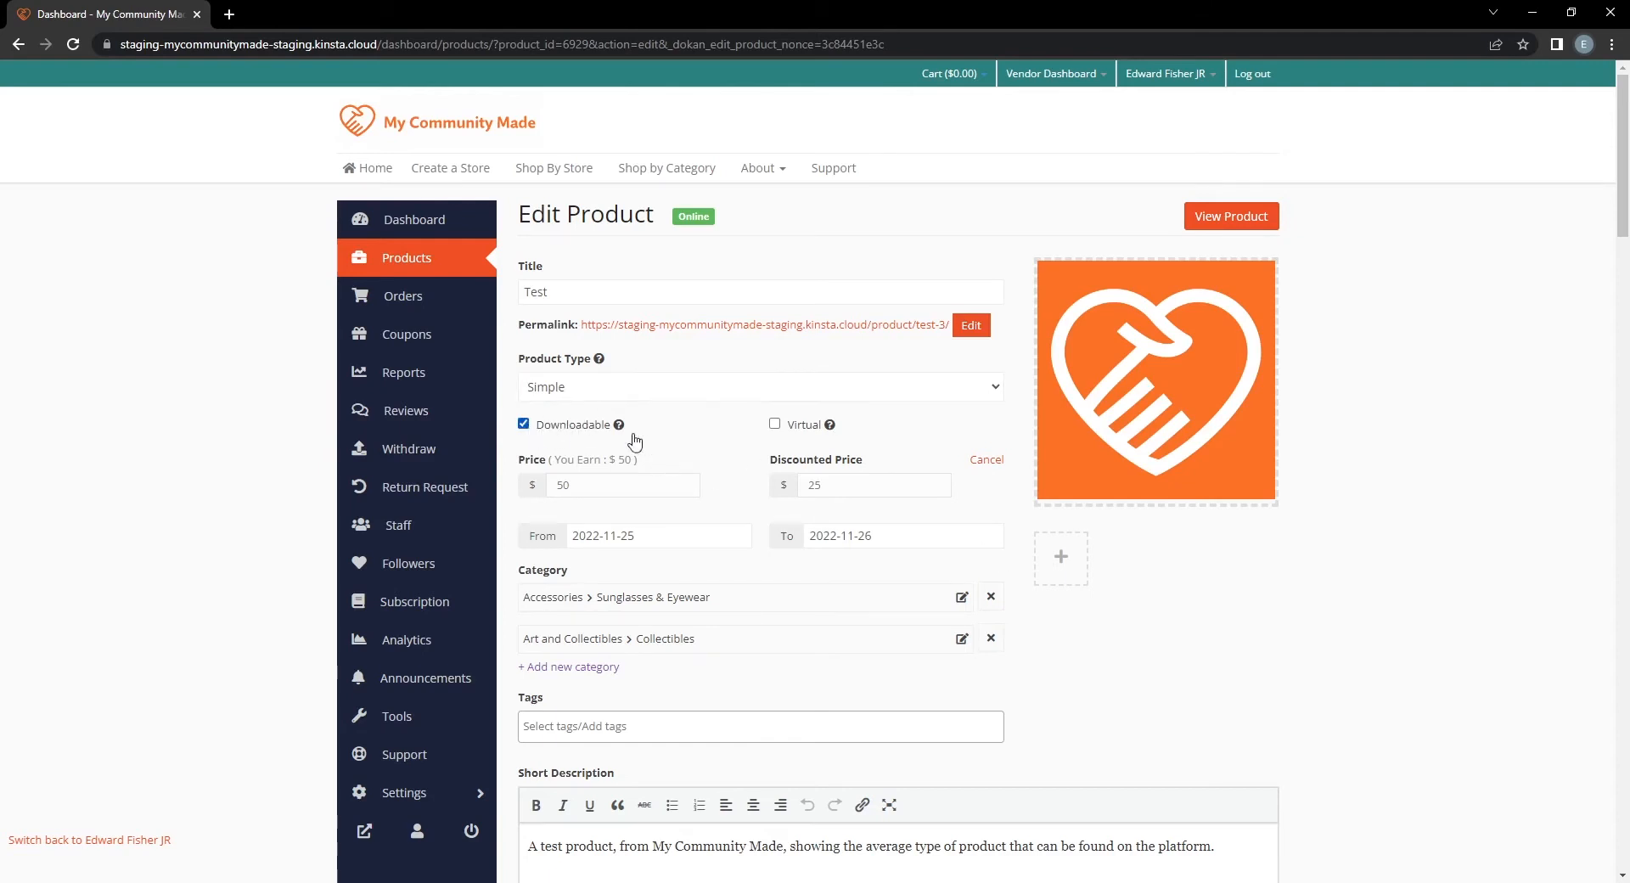
{"action": "left_click", "coordinate": [774, 424]}
{"action": "left_click", "coordinate": [524, 423]}
{"action": "left_click", "coordinate": [774, 425]}
{"action": "left_click", "coordinate": [524, 424]}
{"action": "left_click", "coordinate": [774, 423]}
{"action": "mouse_move", "coordinate": [831, 430]}
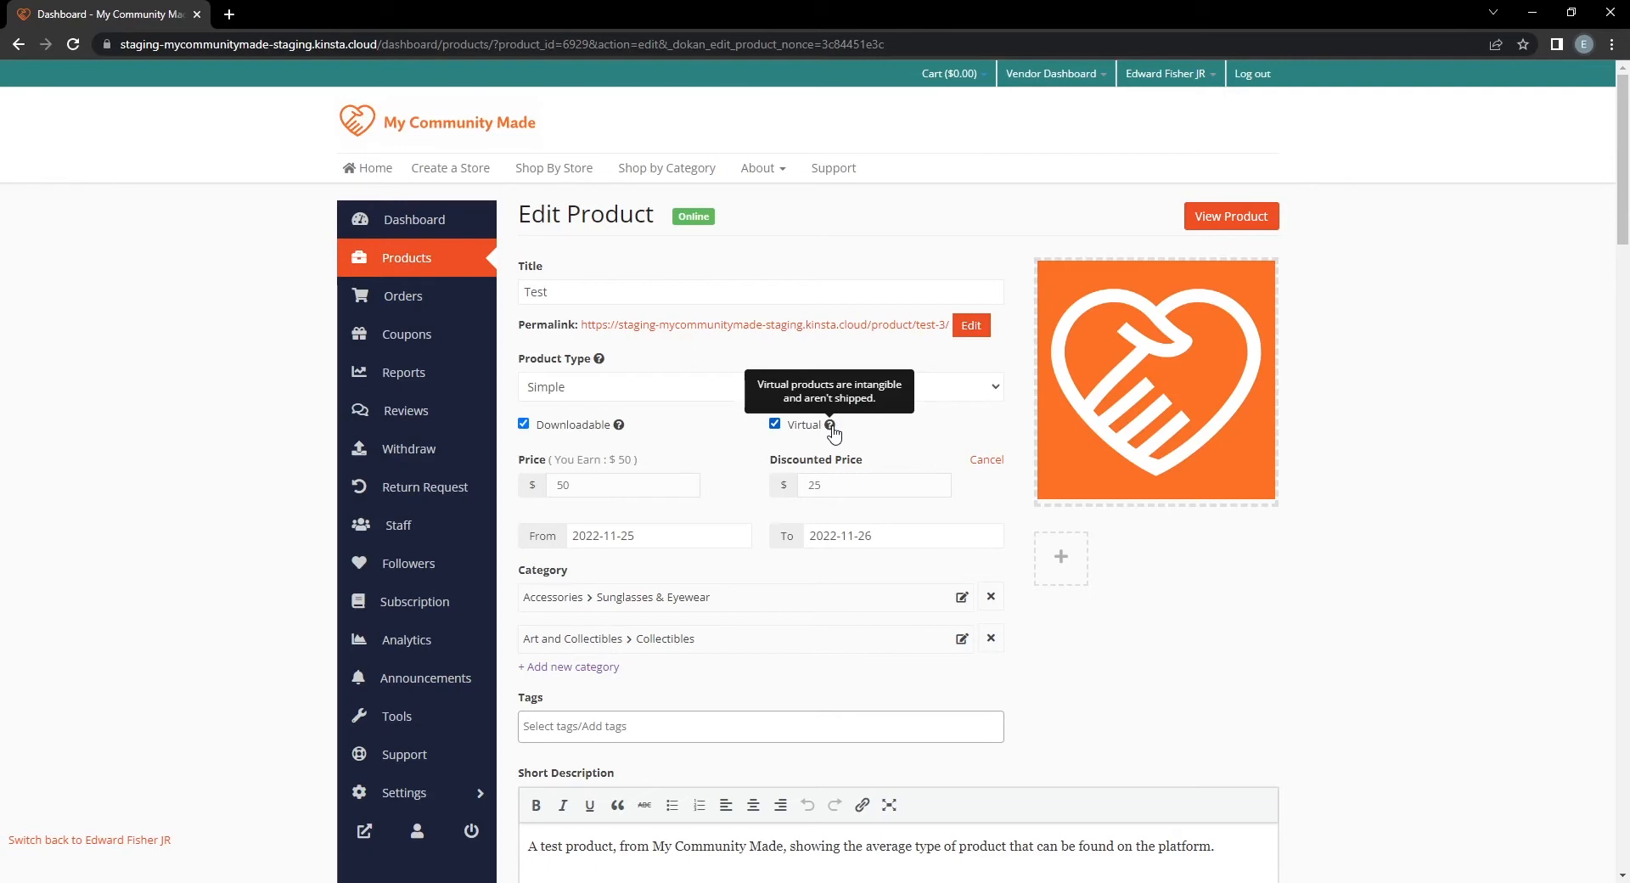
{"action": "left_click", "coordinate": [774, 424]}
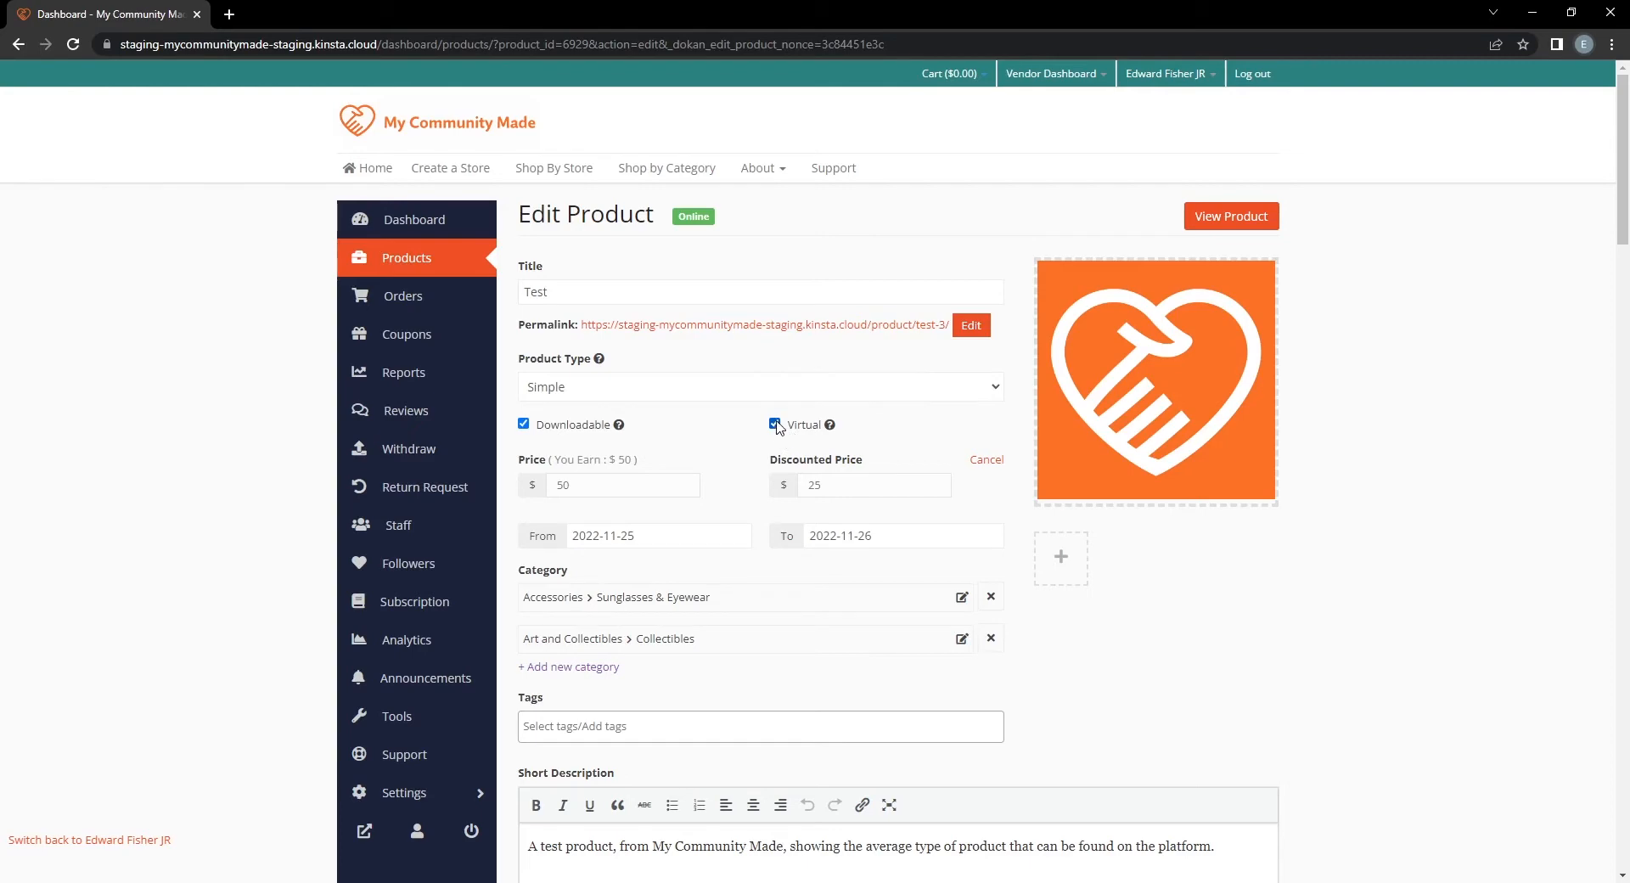
{"action": "left_click", "coordinate": [523, 424]}
Enable product stock management in the inventory settings and set the stock quantity to 10.
{"action": "scroll", "coordinate": [732, 433], "scroll_direction": "down", "scroll_amount": 2}
{"action": "scroll", "coordinate": [713, 445], "scroll_direction": "down", "scroll_amount": 1}
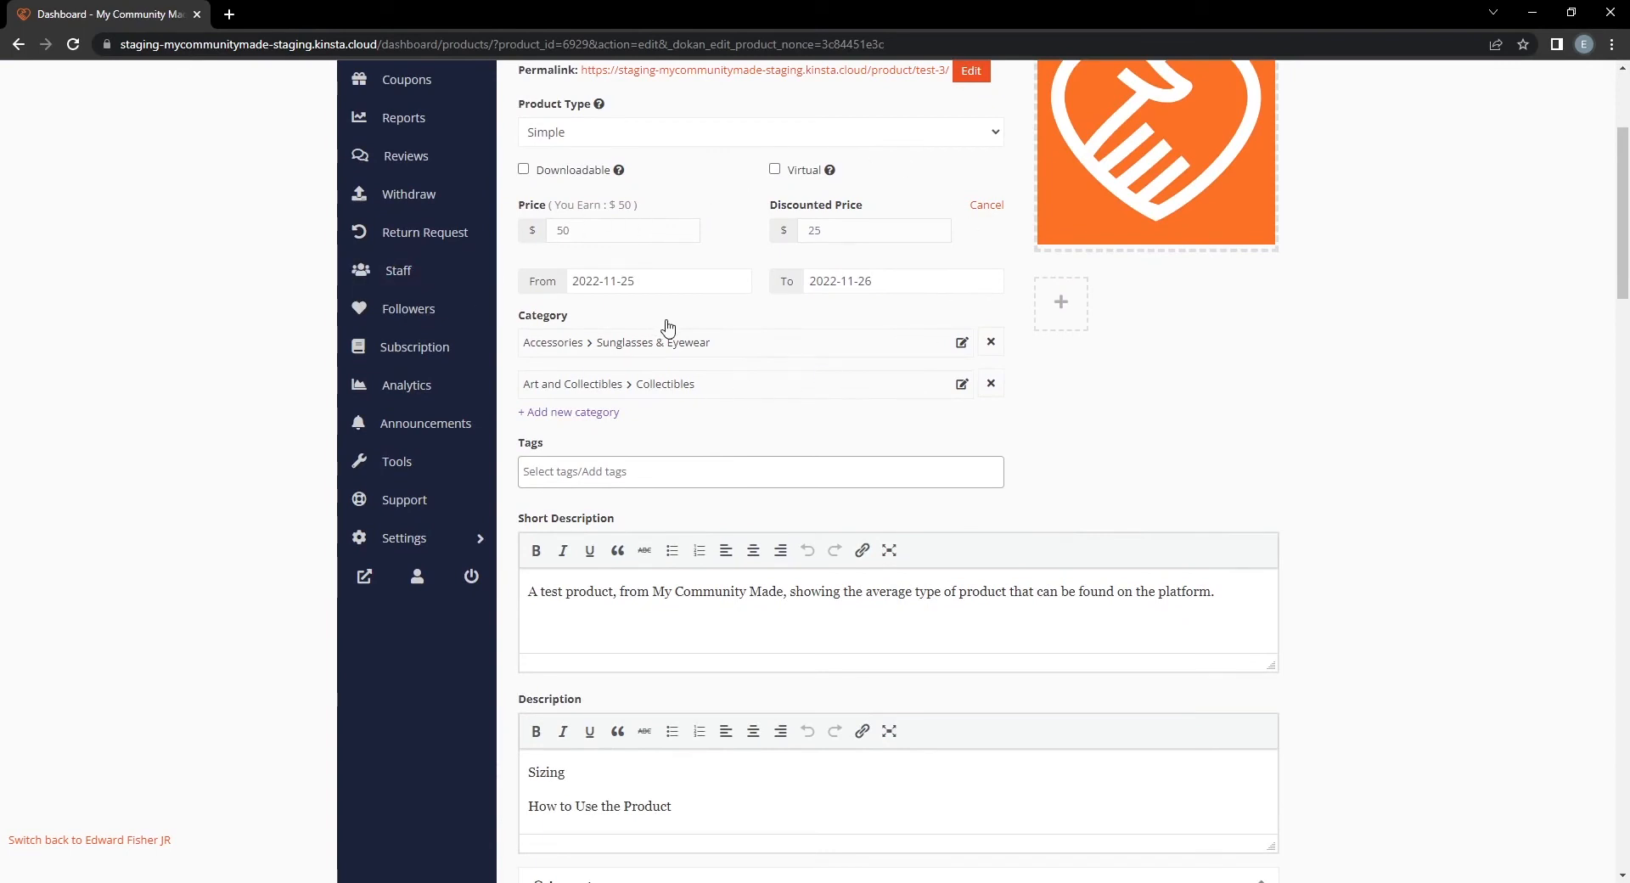
{"action": "scroll", "coordinate": [666, 340], "scroll_direction": "down", "scroll_amount": 2}
{"action": "scroll", "coordinate": [683, 357], "scroll_direction": "down", "scroll_amount": 1}
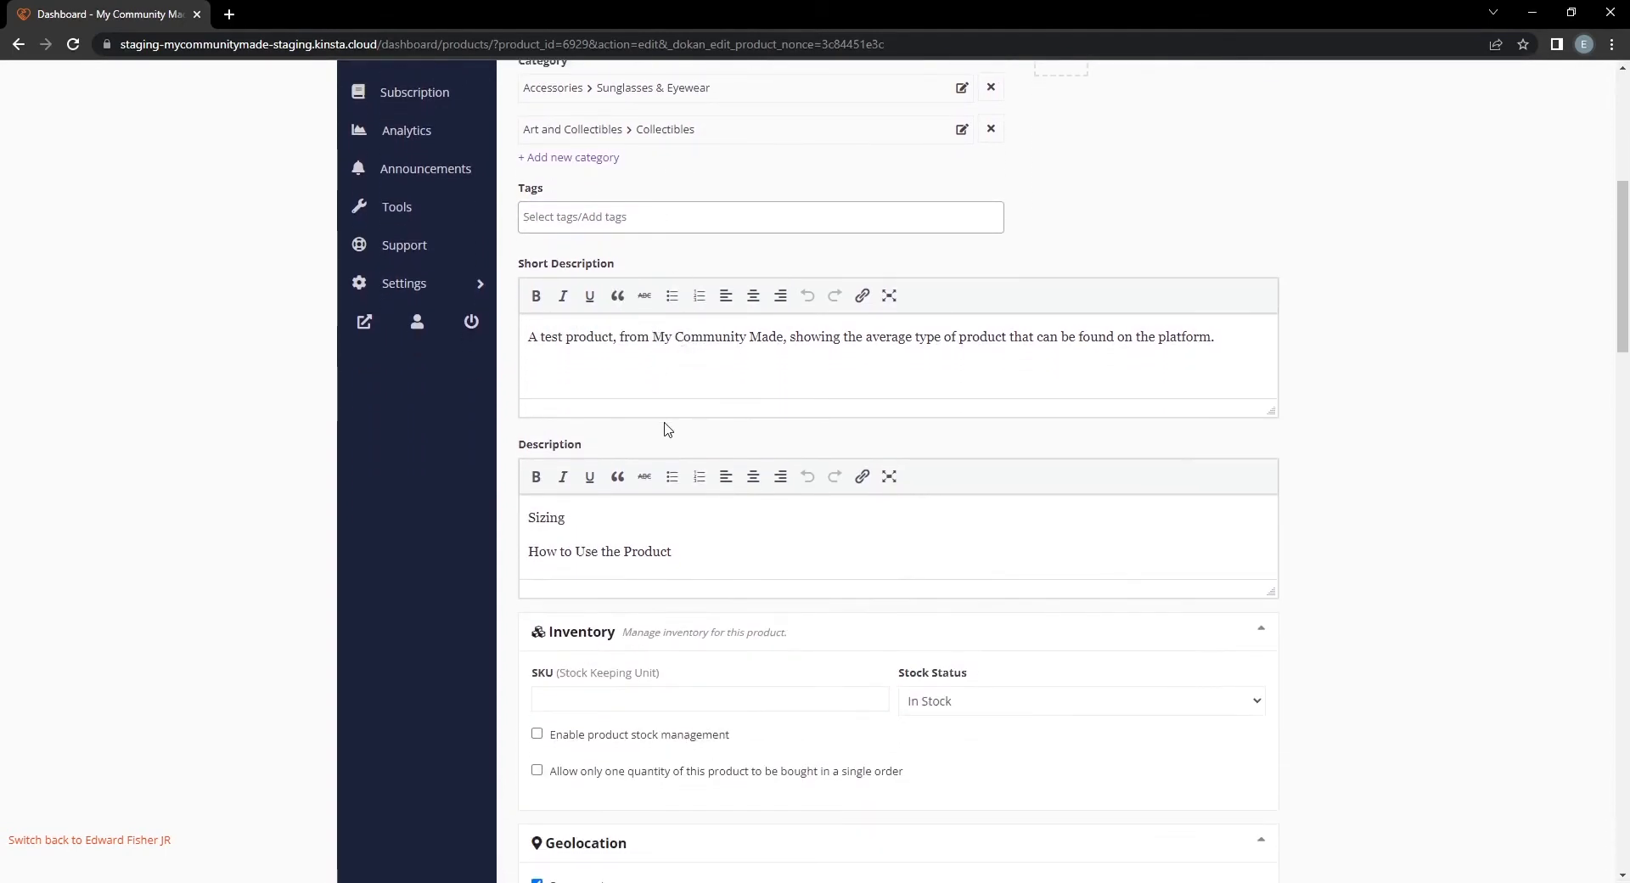
{"action": "scroll", "coordinate": [747, 399], "scroll_direction": "down", "scroll_amount": 3}
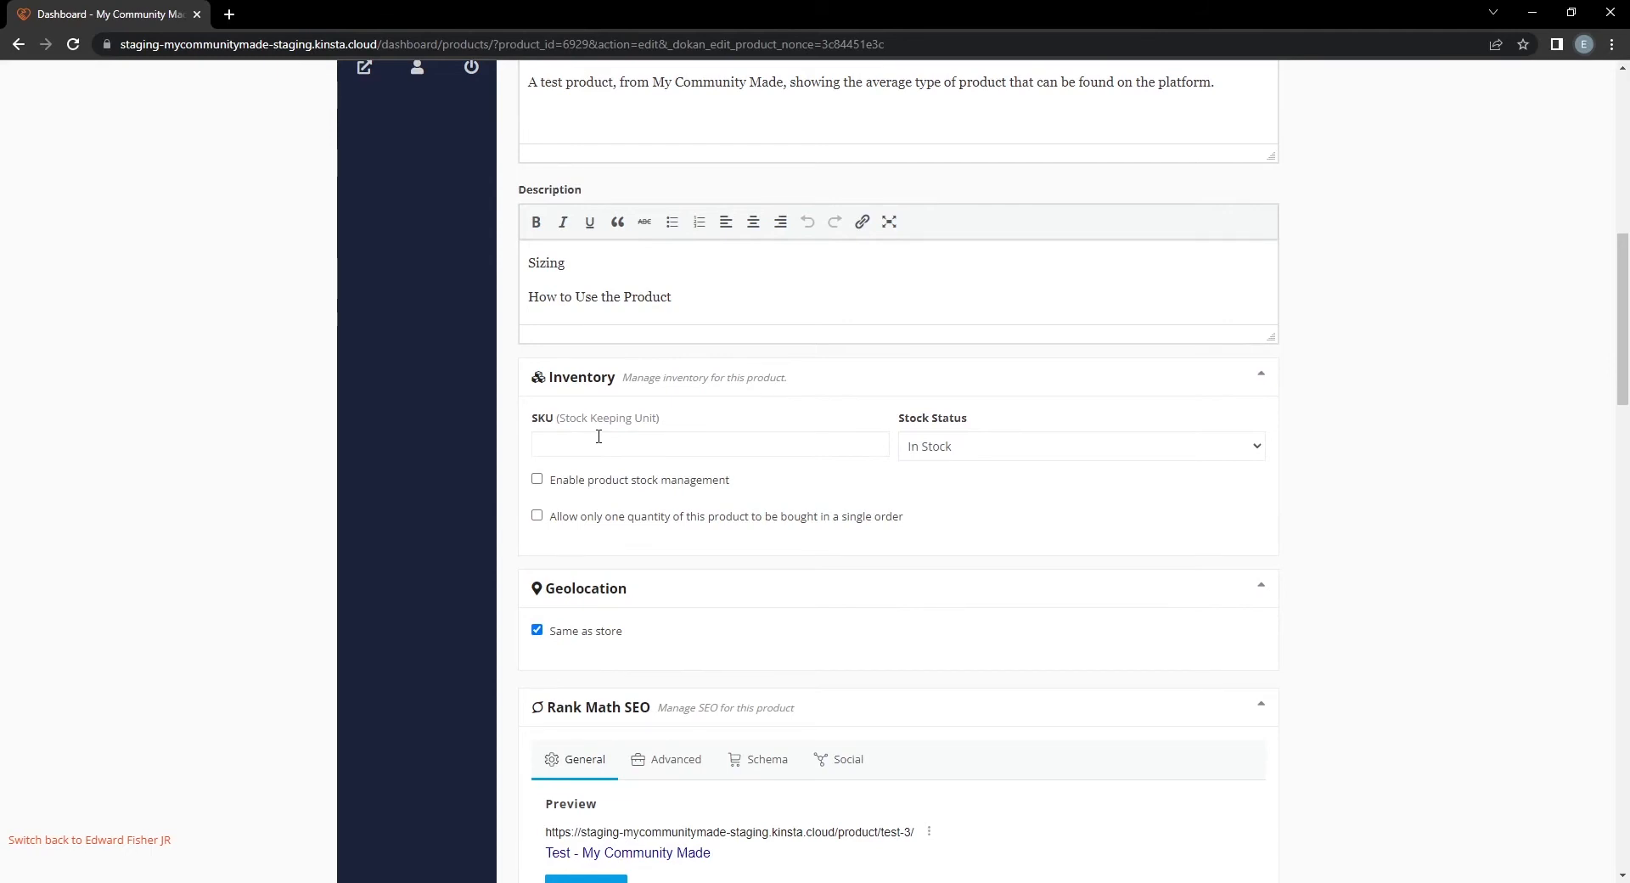
{"action": "left_click", "coordinate": [687, 444]}
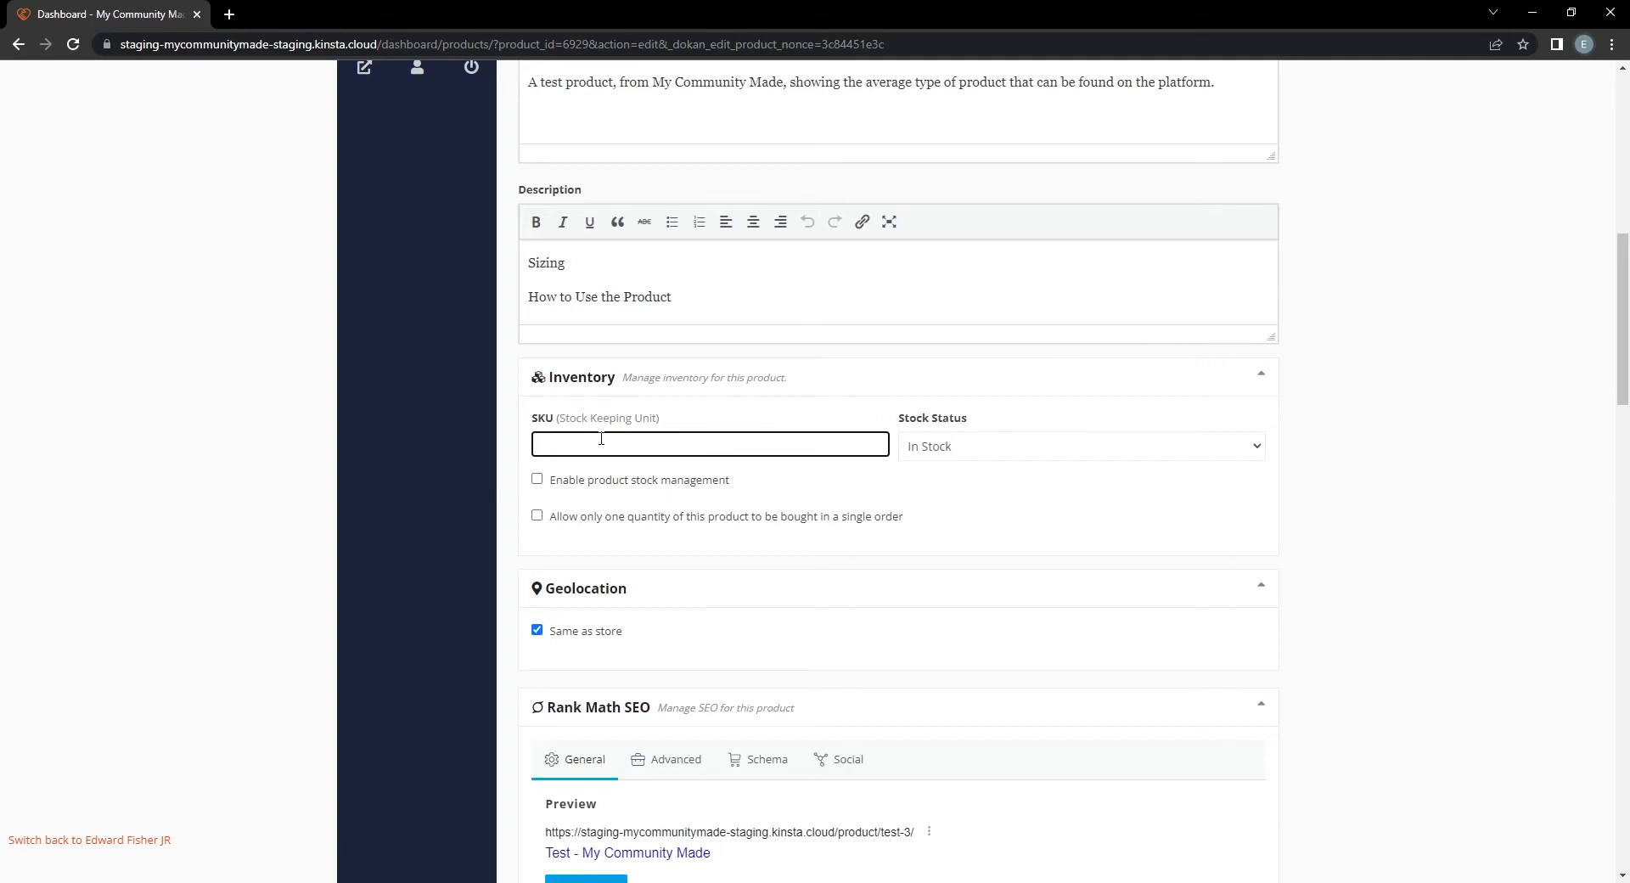
{"action": "left_click", "coordinate": [537, 481]}
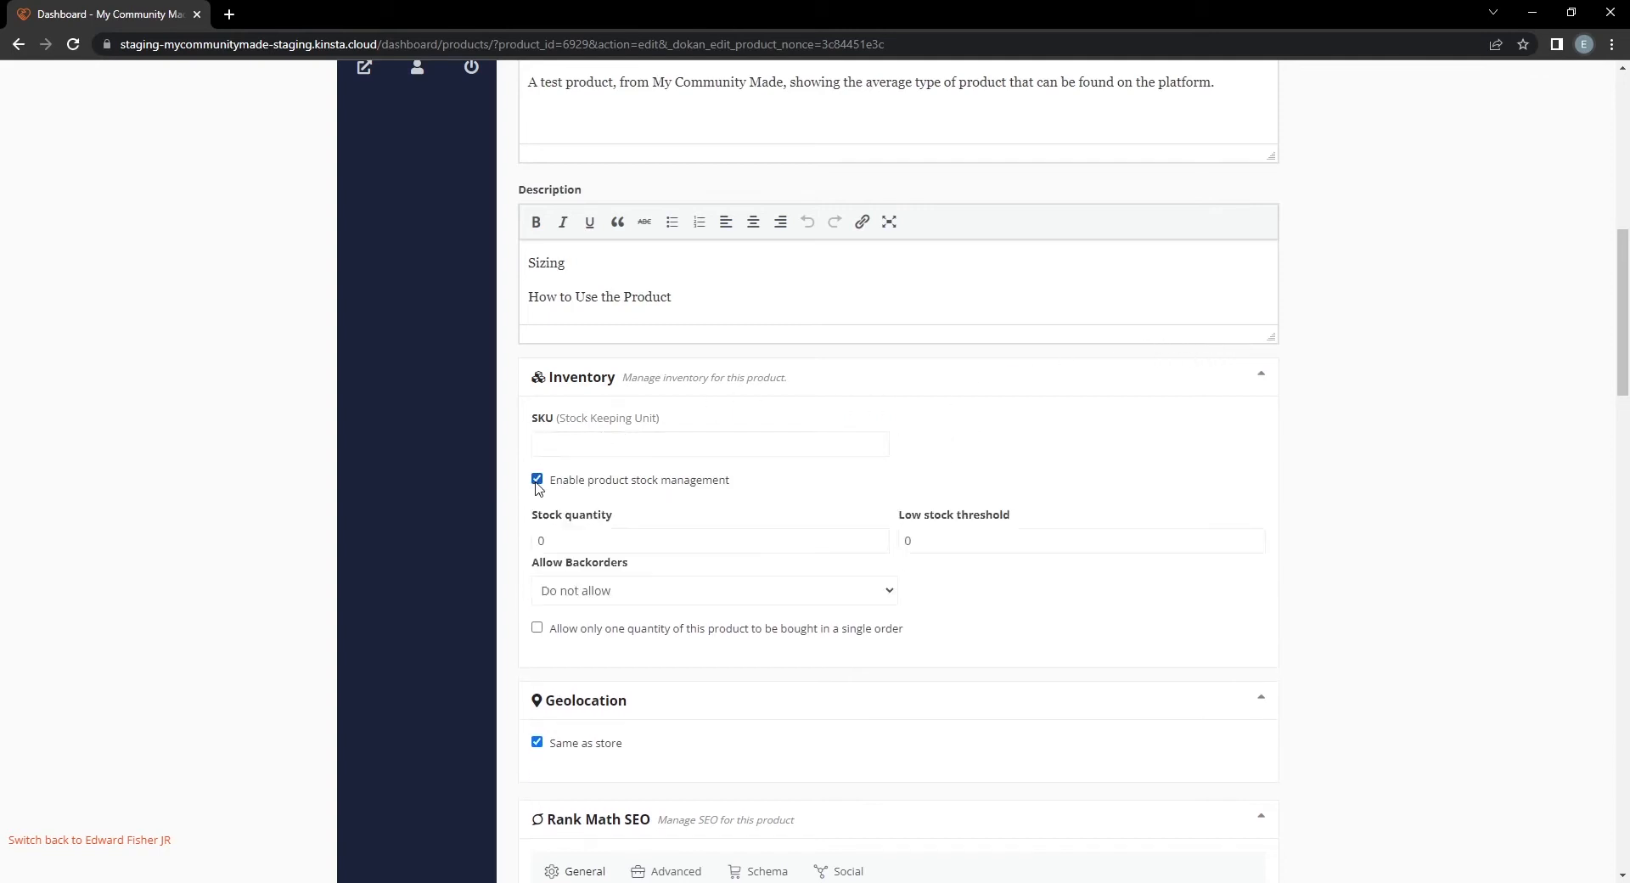
{"action": "left_click", "coordinate": [699, 537]}
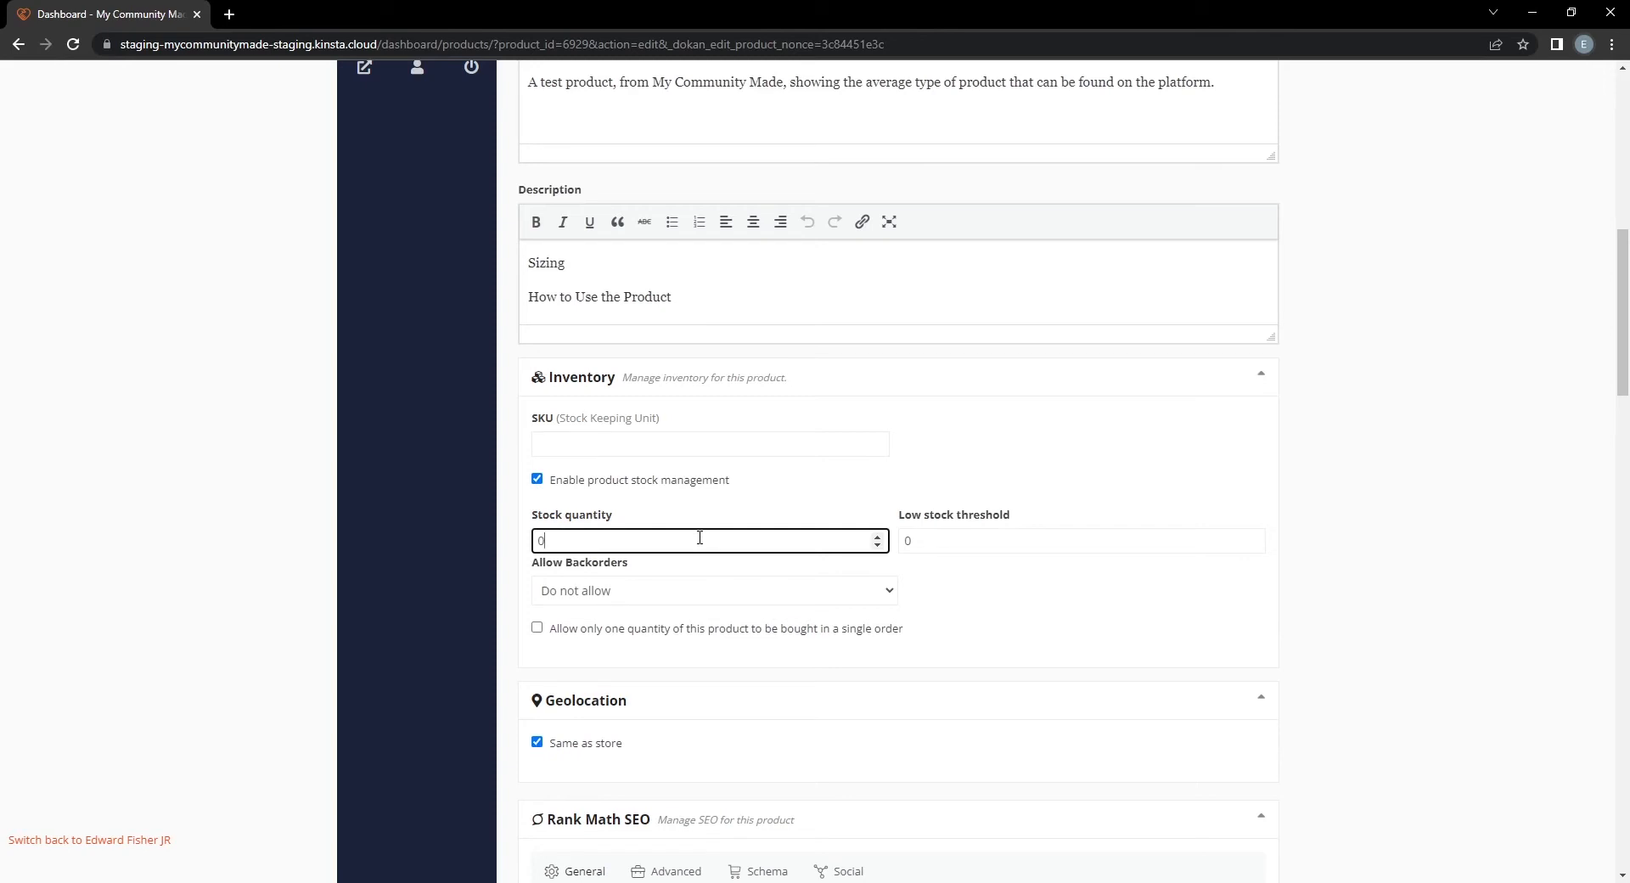
{"action": "key", "text": "BackSpace"}
{"action": "type", "text": "10"}
{"action": "left_click", "coordinate": [1357, 519]}
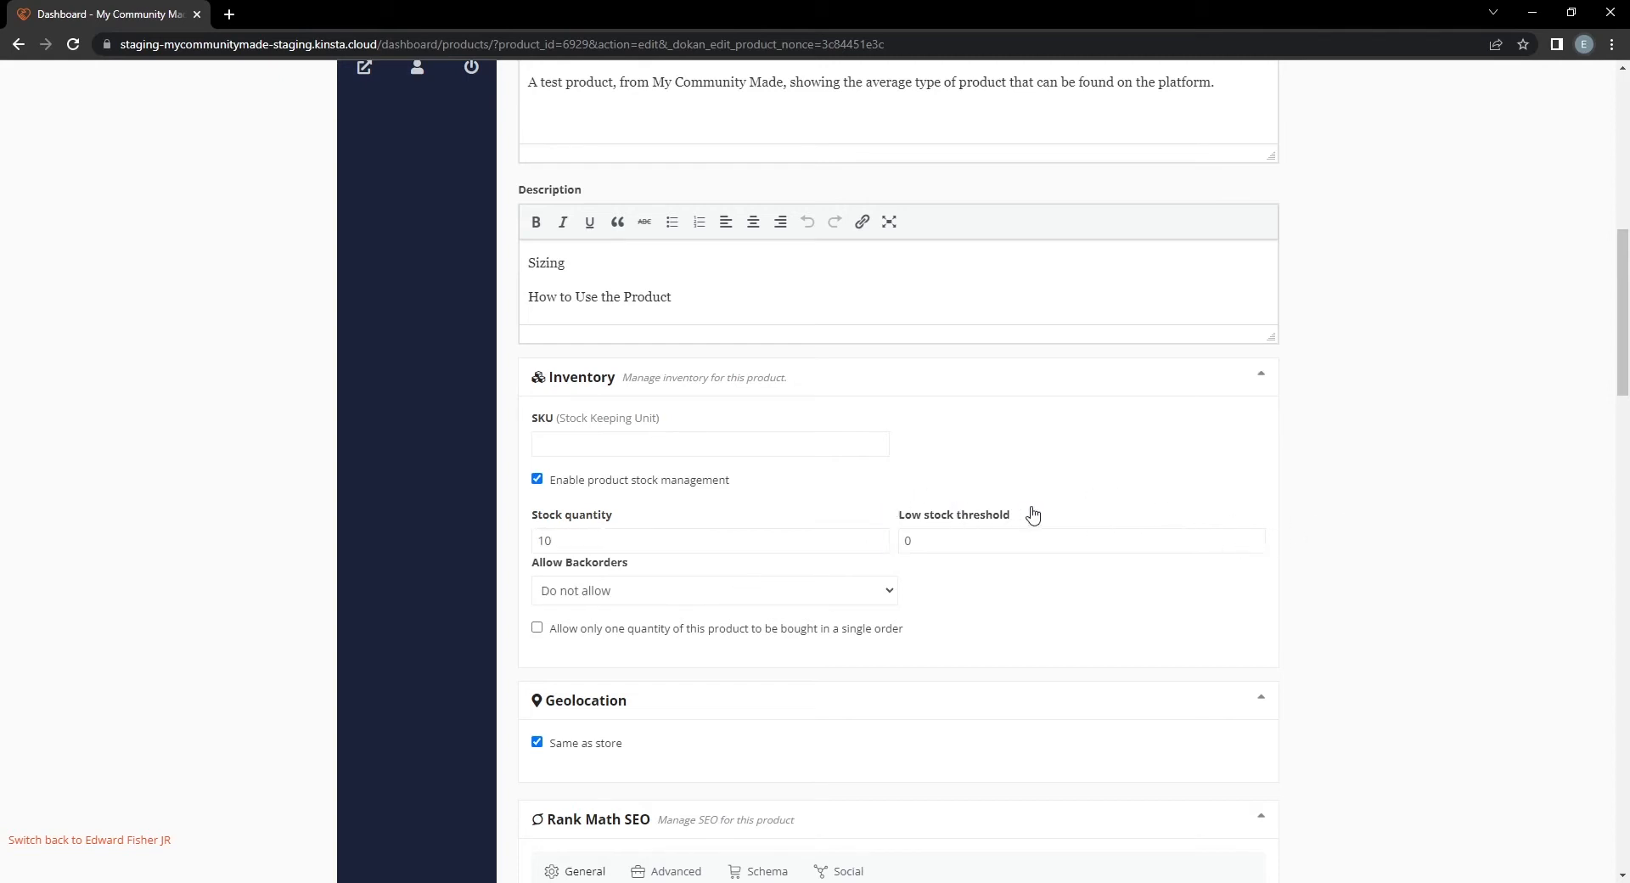
Set the product's low stock threshold to 5.
{"action": "left_click", "coordinate": [970, 548]}
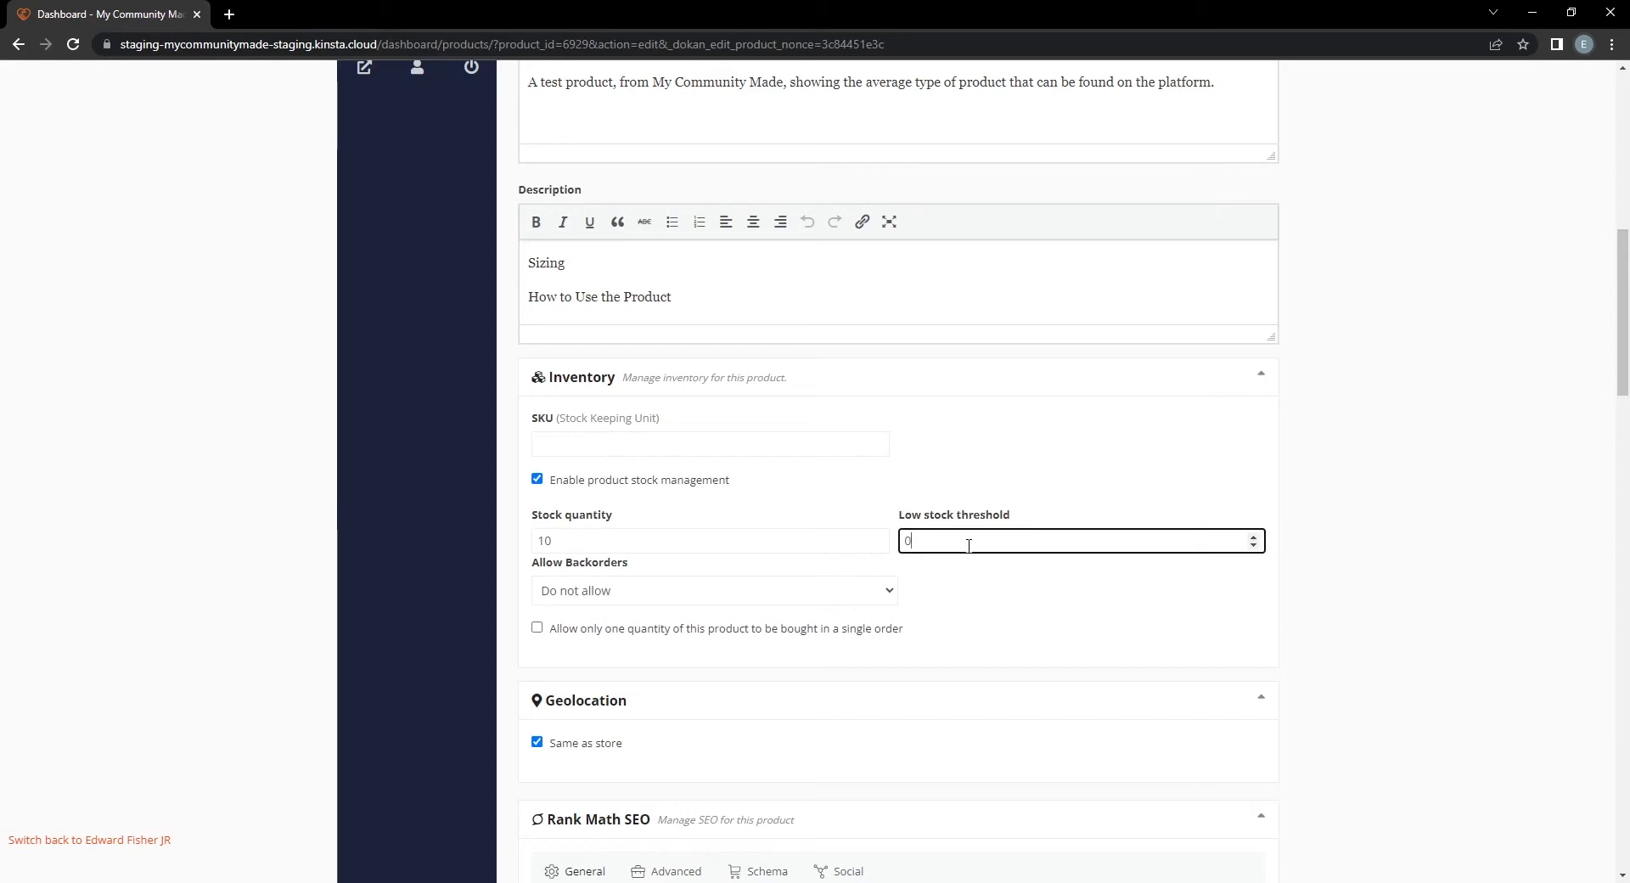
{"action": "key", "text": "BackSpace"}
{"action": "type", "text": "5"}
{"action": "left_click", "coordinate": [1332, 485]}
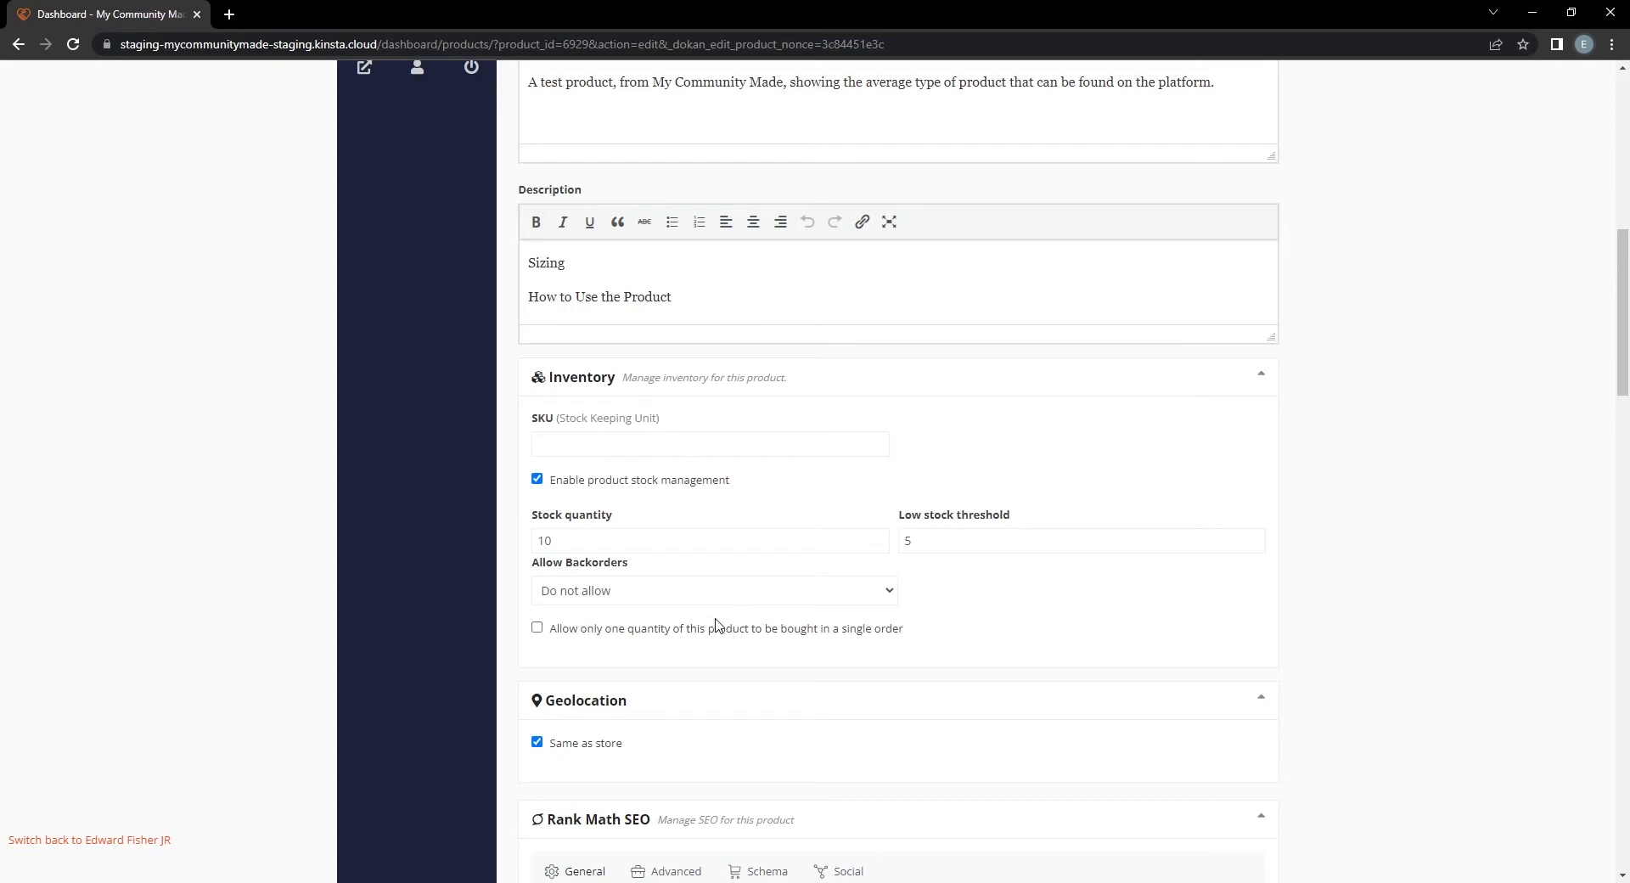
Set backorders to "Allow but notify customer" and allow only one quantity of the product per single order.
{"action": "left_click", "coordinate": [631, 643]}
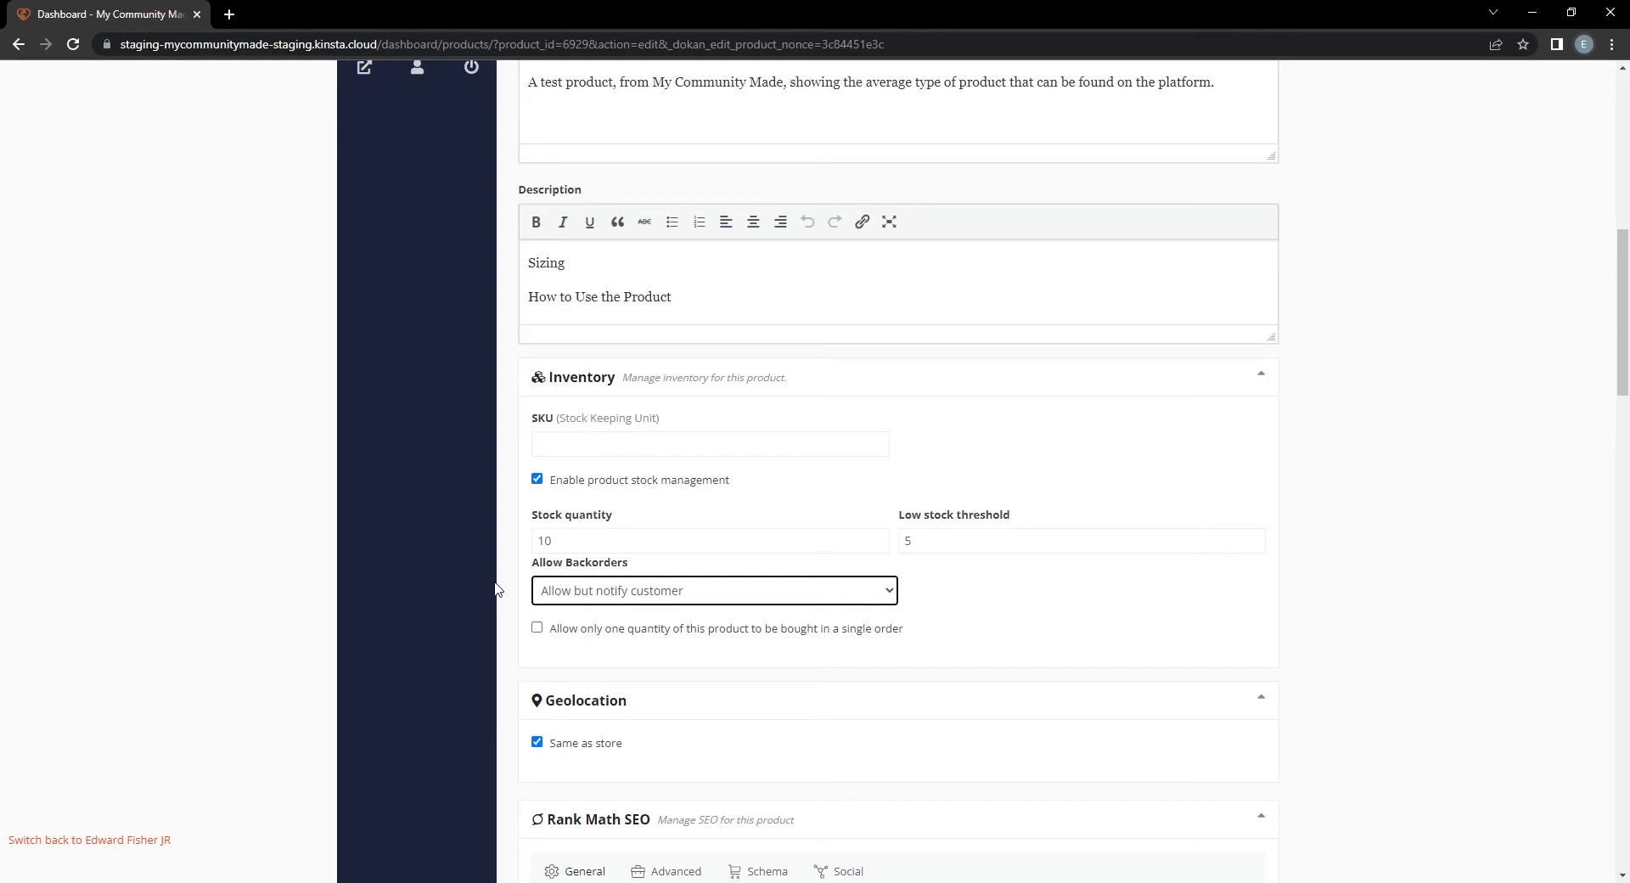
{"action": "left_click", "coordinate": [536, 627]}
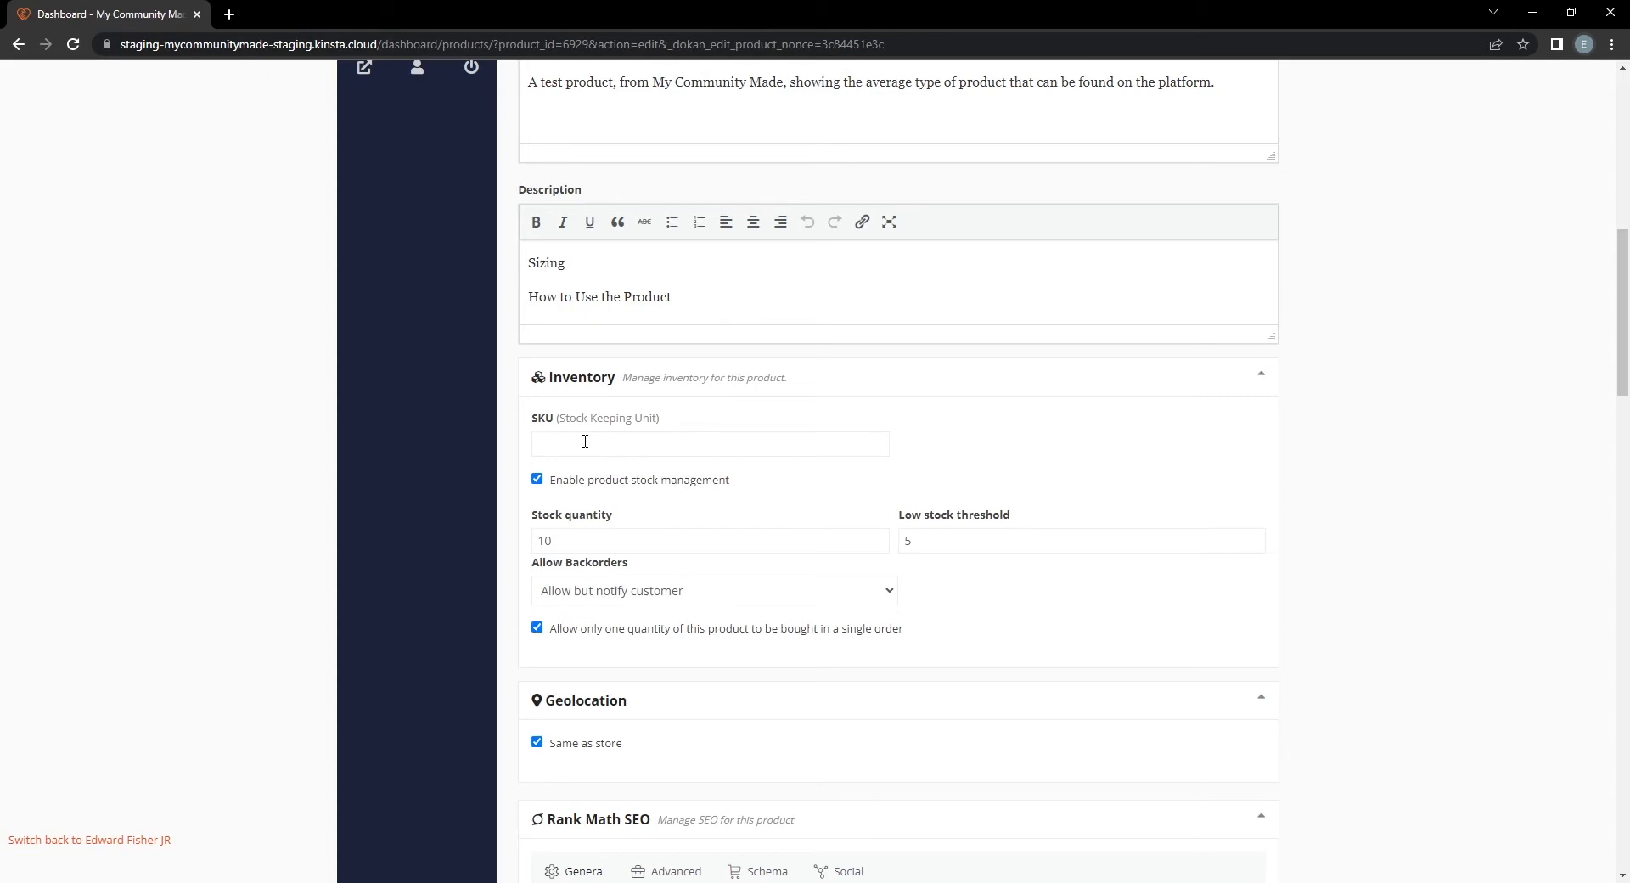
{"action": "left_click", "coordinate": [584, 442]}
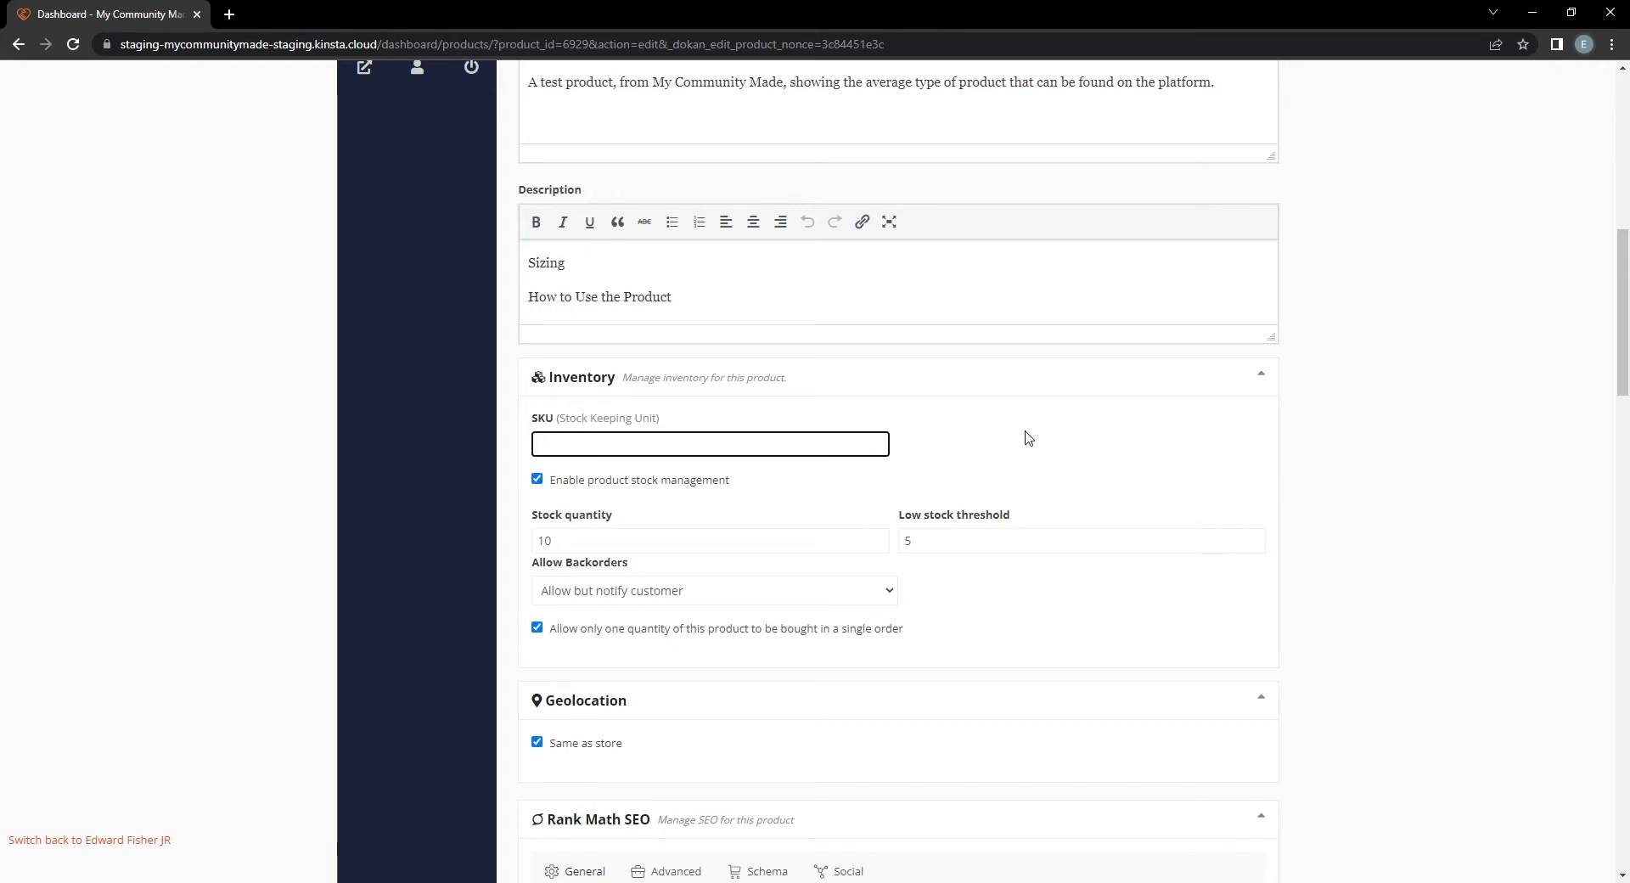
Review the geolocation and Rank Math SEO settings, expanding the Additional and Title Readability checks.
{"action": "scroll", "coordinate": [1024, 439], "scroll_direction": "down", "scroll_amount": 3}
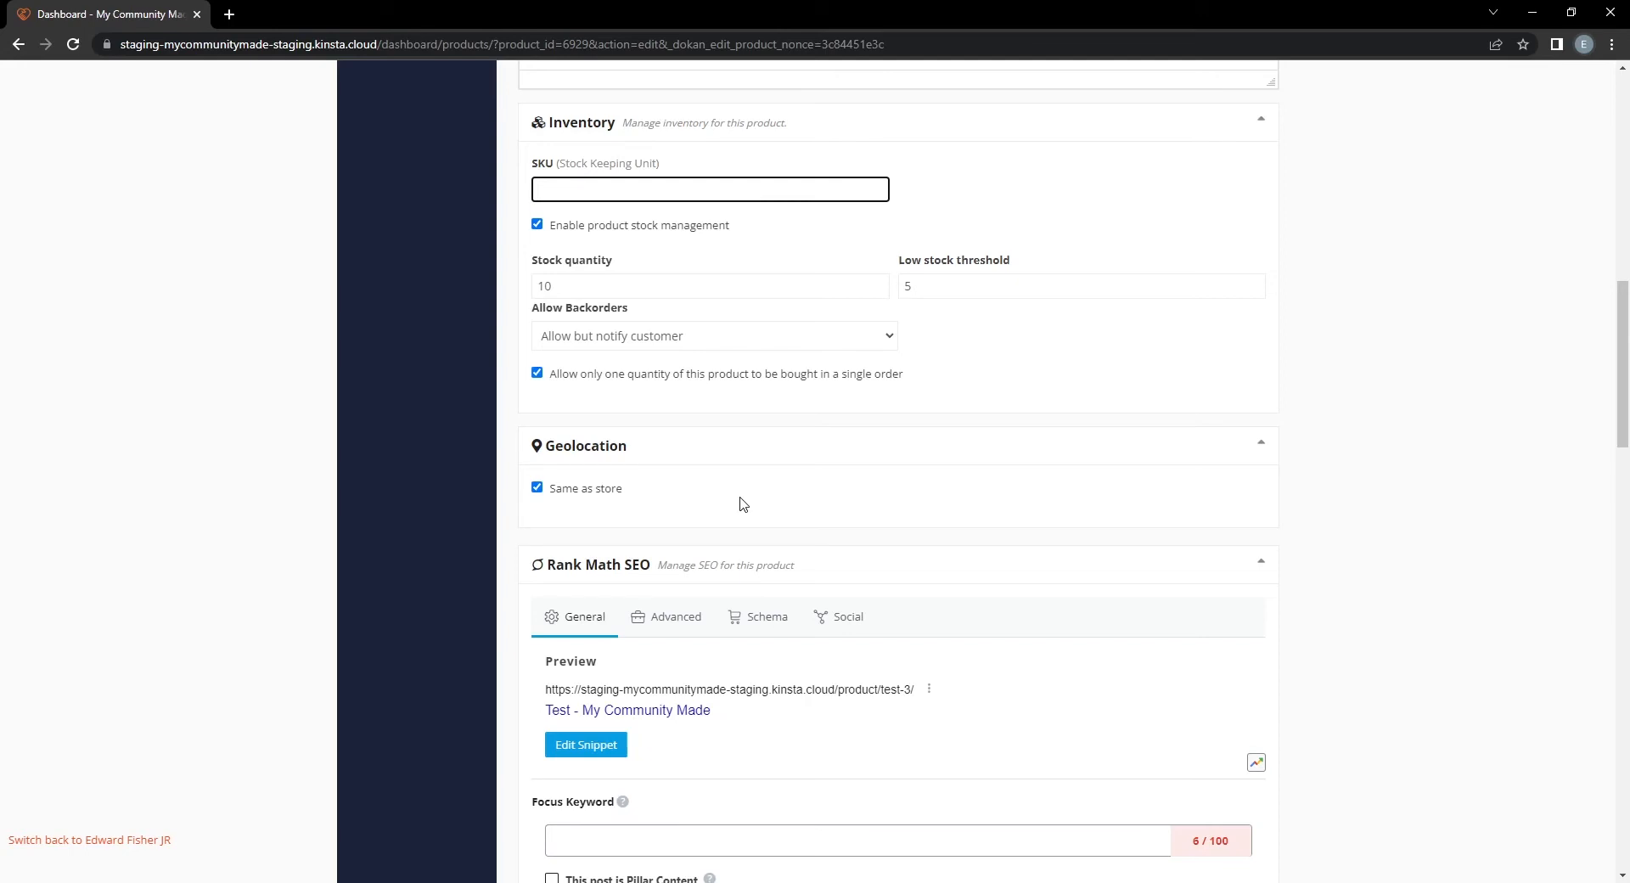
{"action": "scroll", "coordinate": [544, 442], "scroll_direction": "down", "scroll_amount": 4}
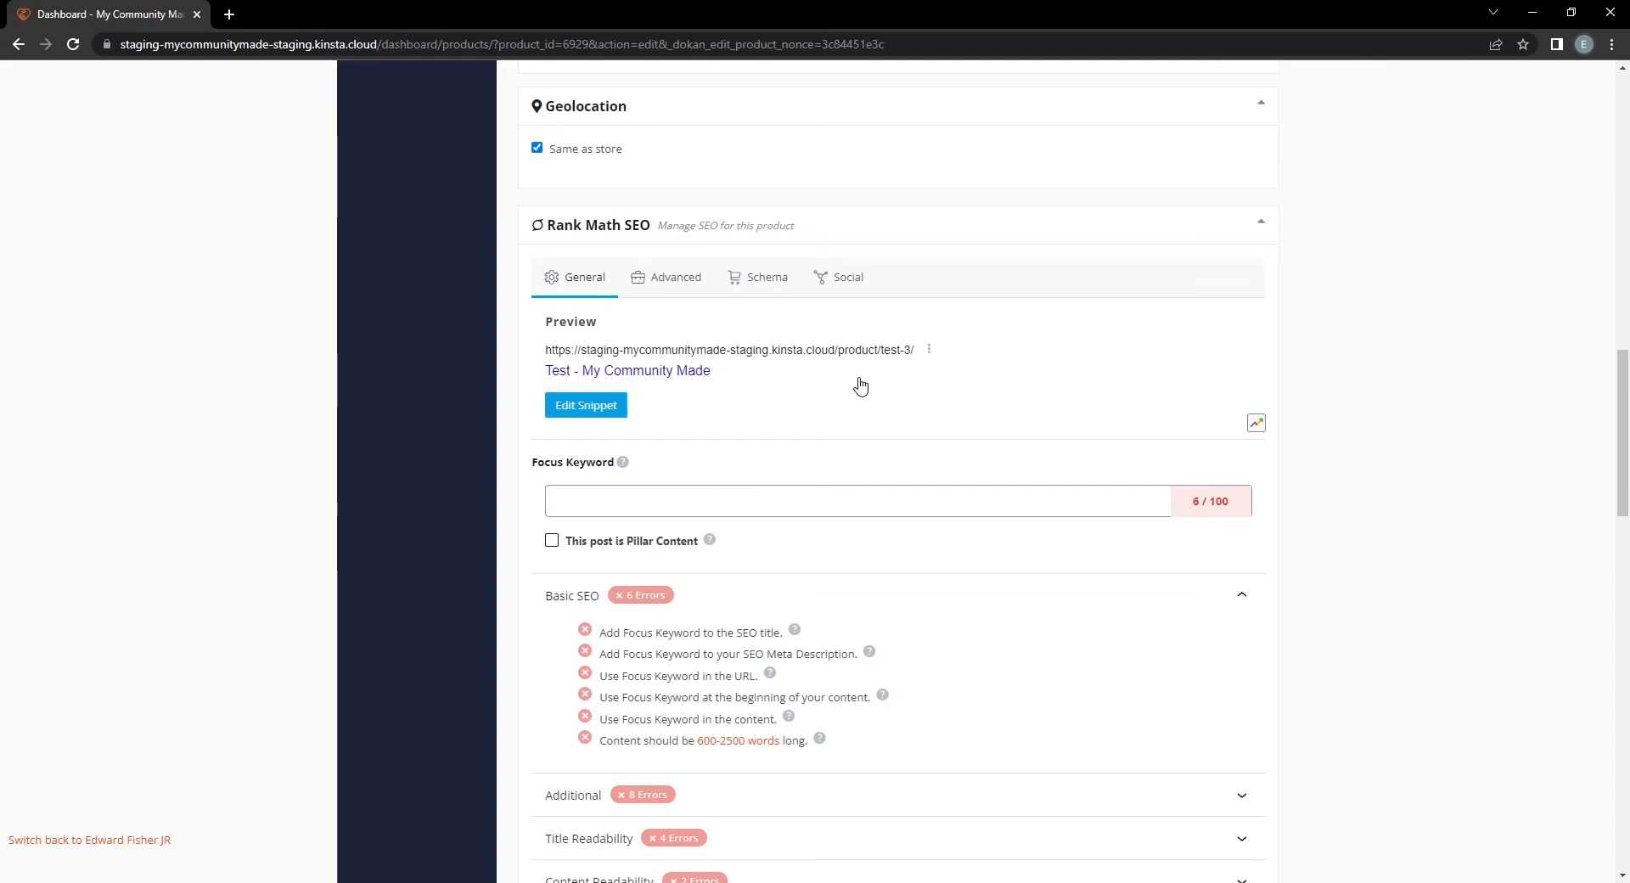
{"action": "scroll", "coordinate": [855, 385], "scroll_direction": "down", "scroll_amount": 2}
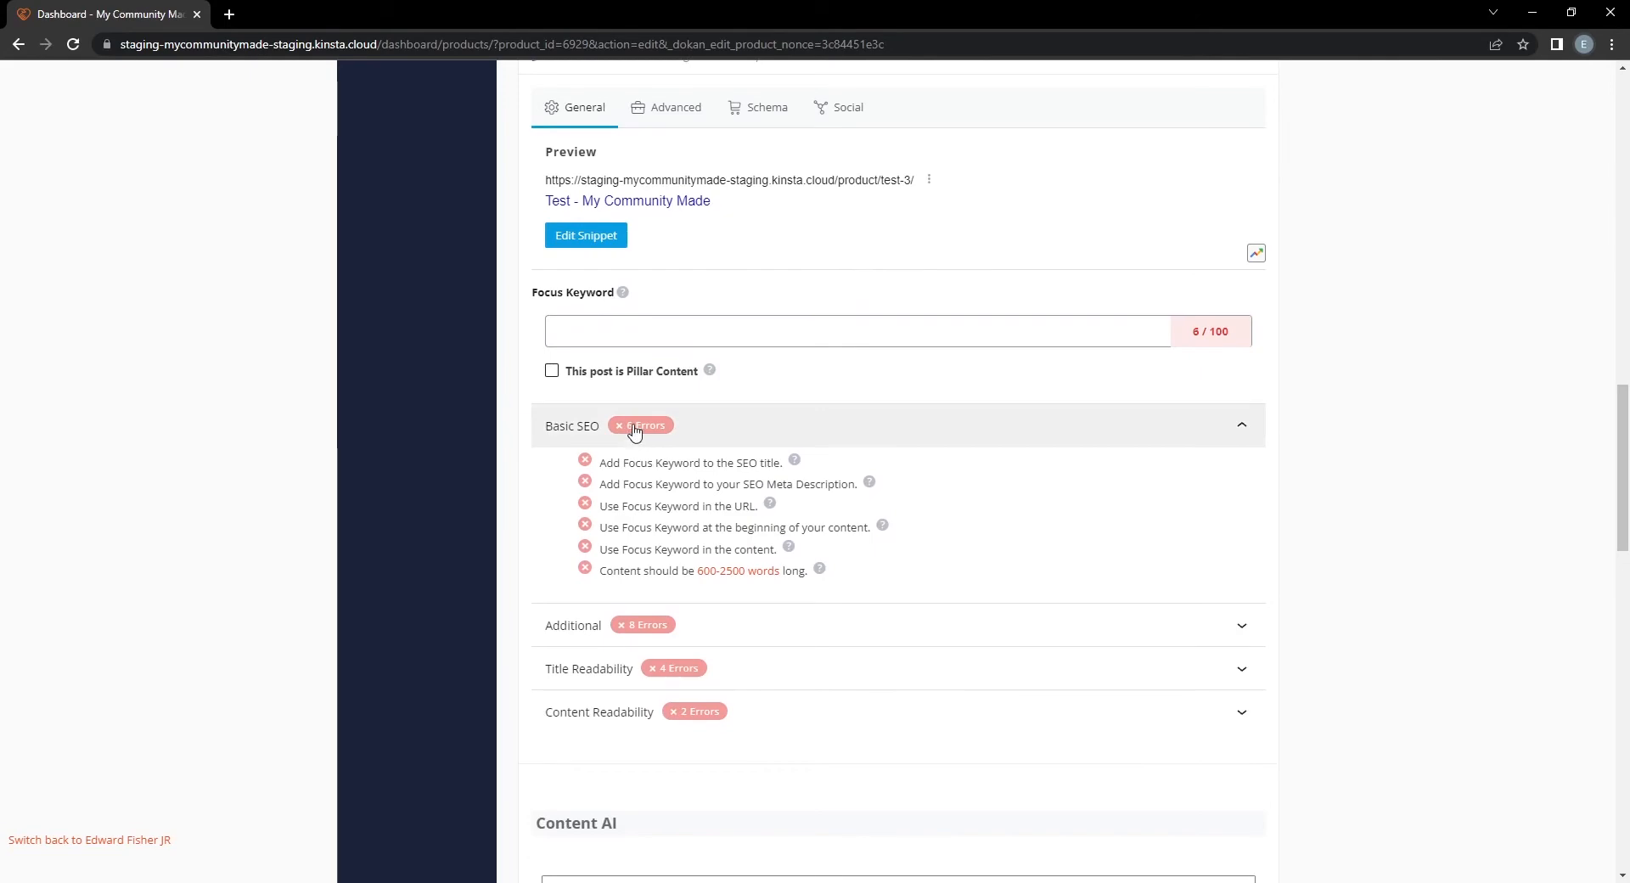
{"action": "left_click", "coordinate": [666, 625]}
{"action": "scroll", "coordinate": [710, 601], "scroll_direction": "down", "scroll_amount": 1}
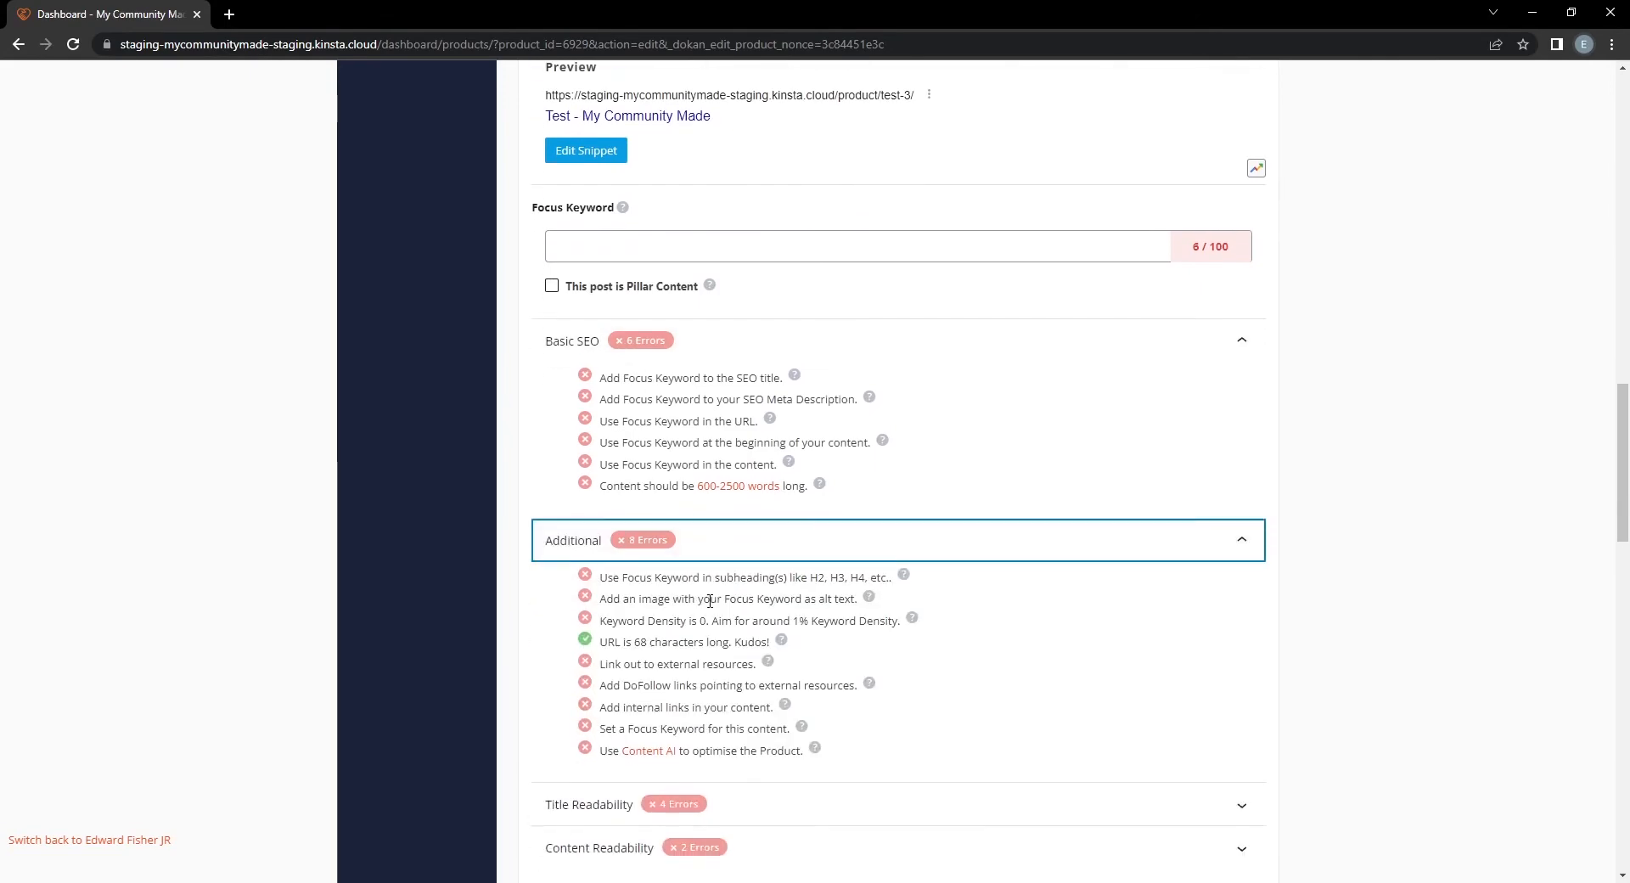
{"action": "scroll", "coordinate": [711, 601], "scroll_direction": "down", "scroll_amount": 2}
{"action": "left_click", "coordinate": [724, 633]}
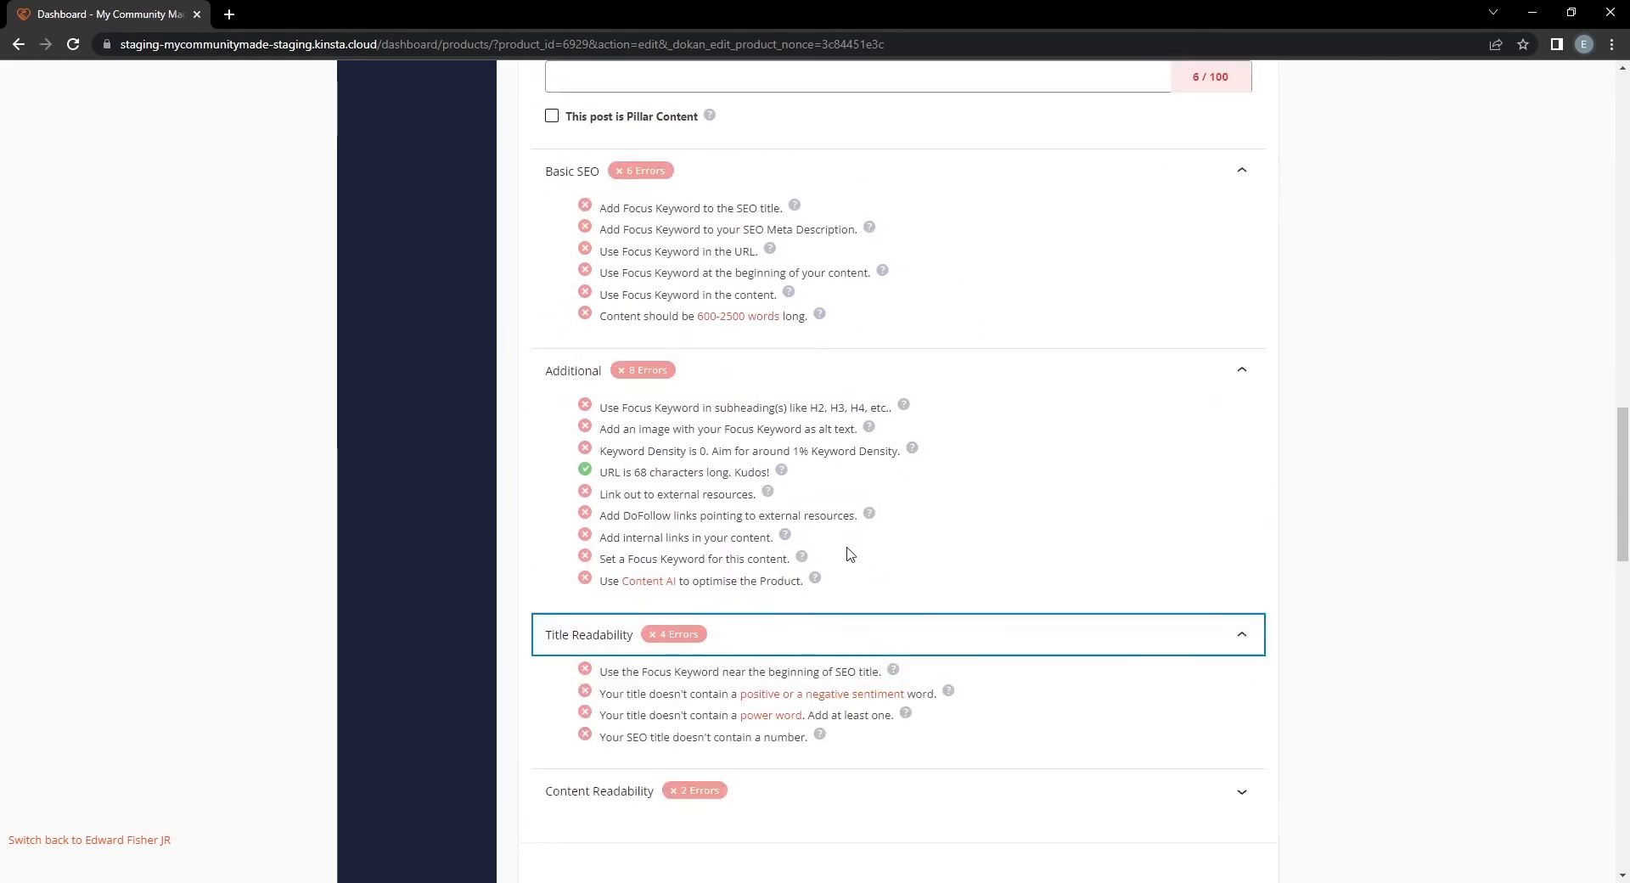
Add "test" as the product's focus keyword in the Rank Math SEO settings.
{"action": "scroll", "coordinate": [849, 554], "scroll_direction": "up", "scroll_amount": 5}
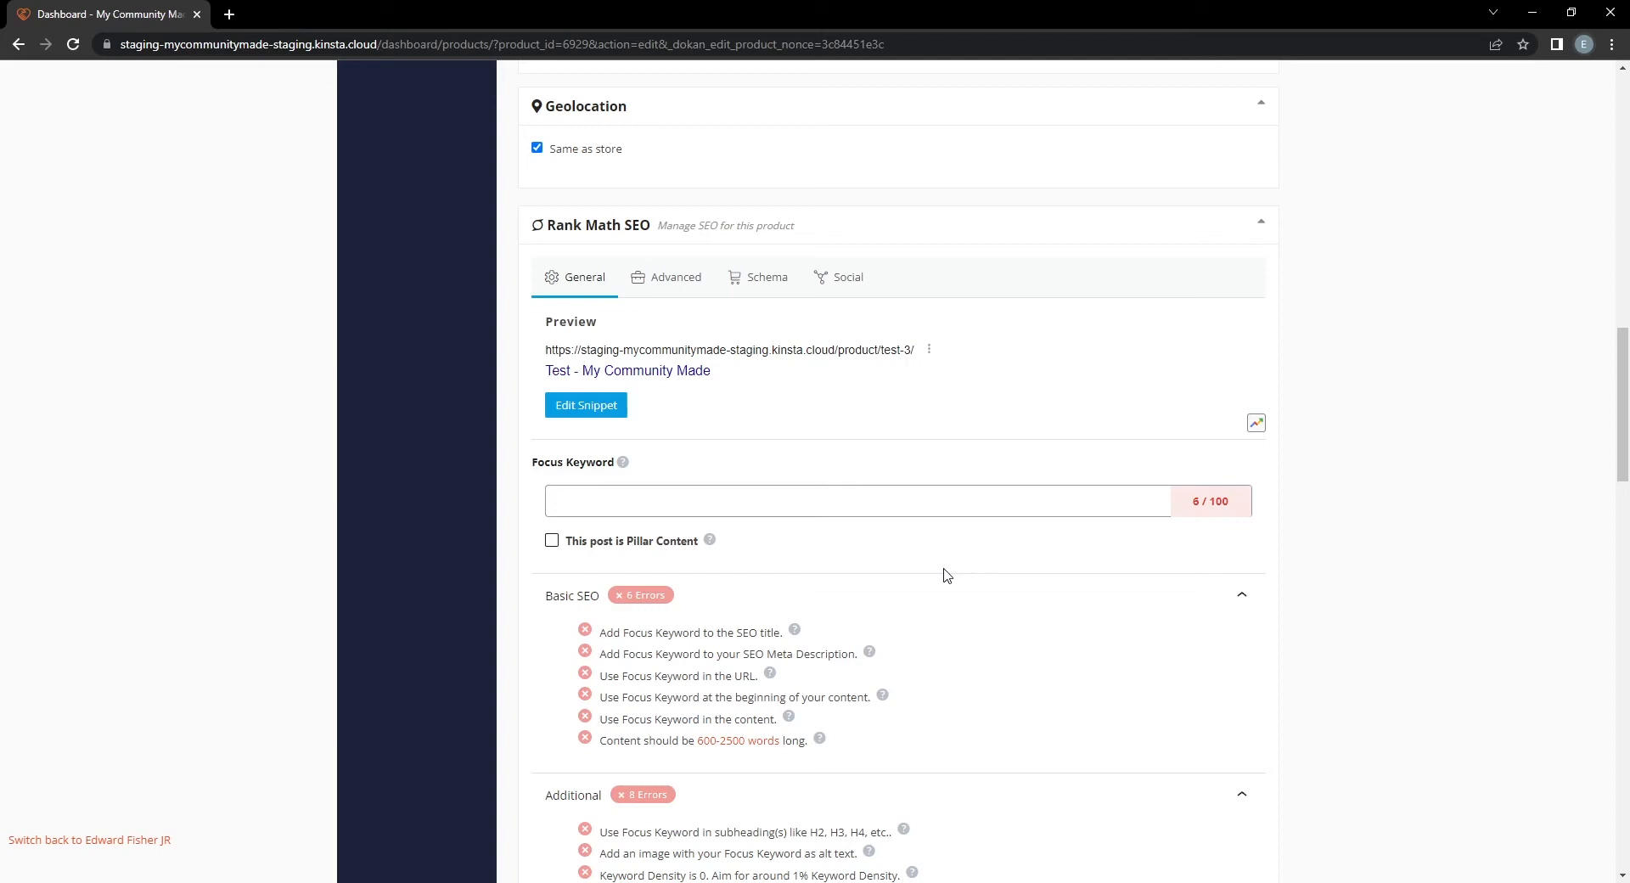
{"action": "left_click", "coordinate": [727, 501]}
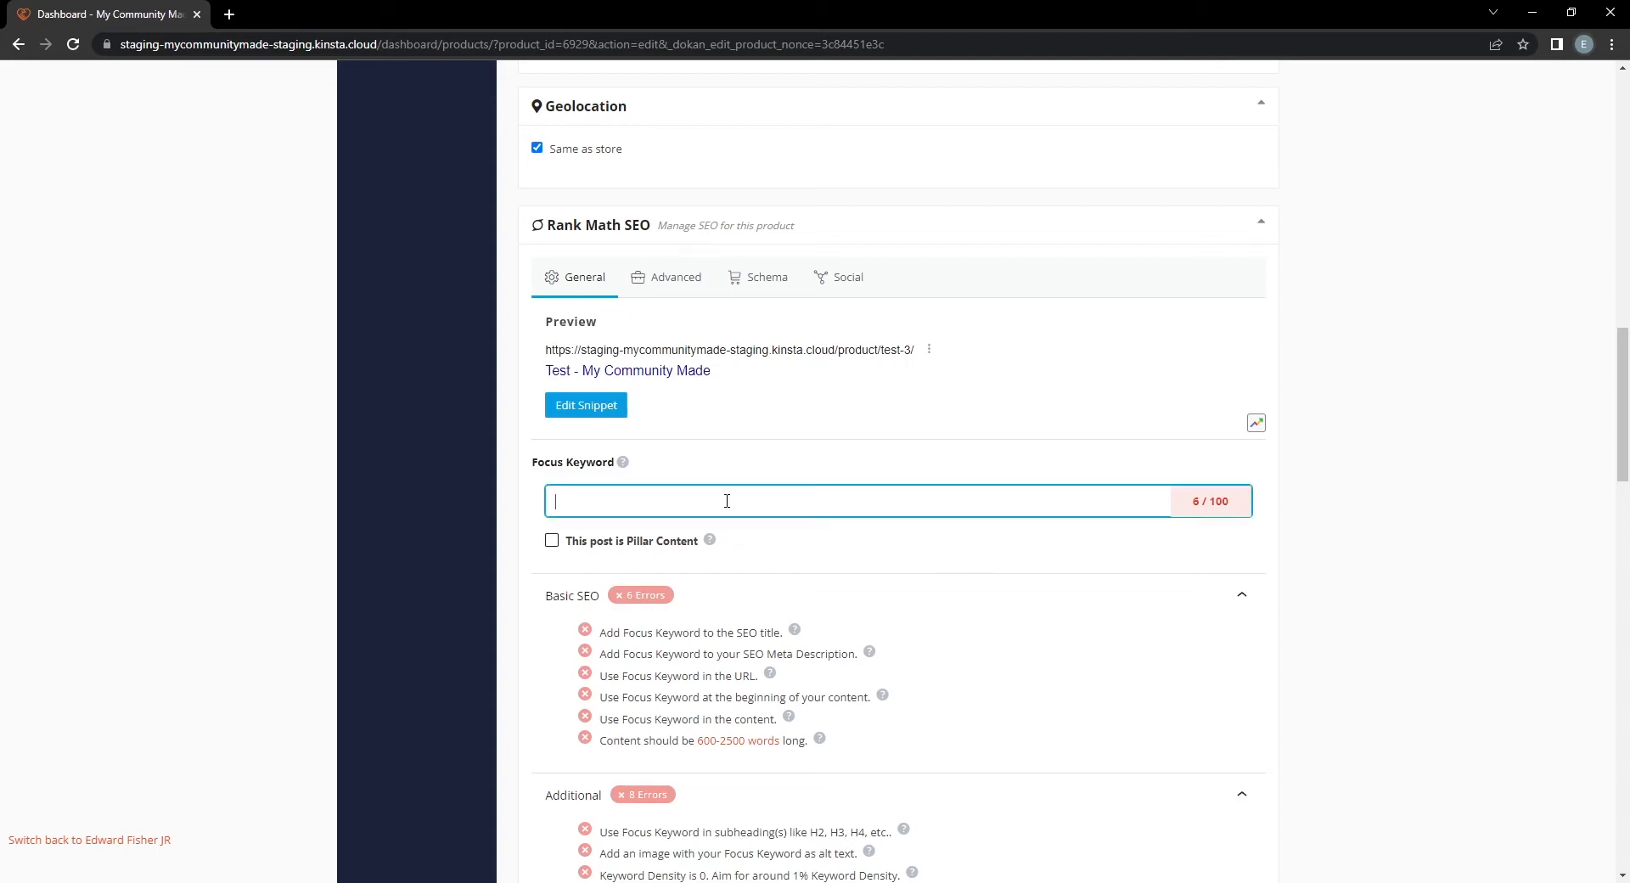
{"action": "type", "text": "test"}
{"action": "left_click", "coordinate": [747, 462]}
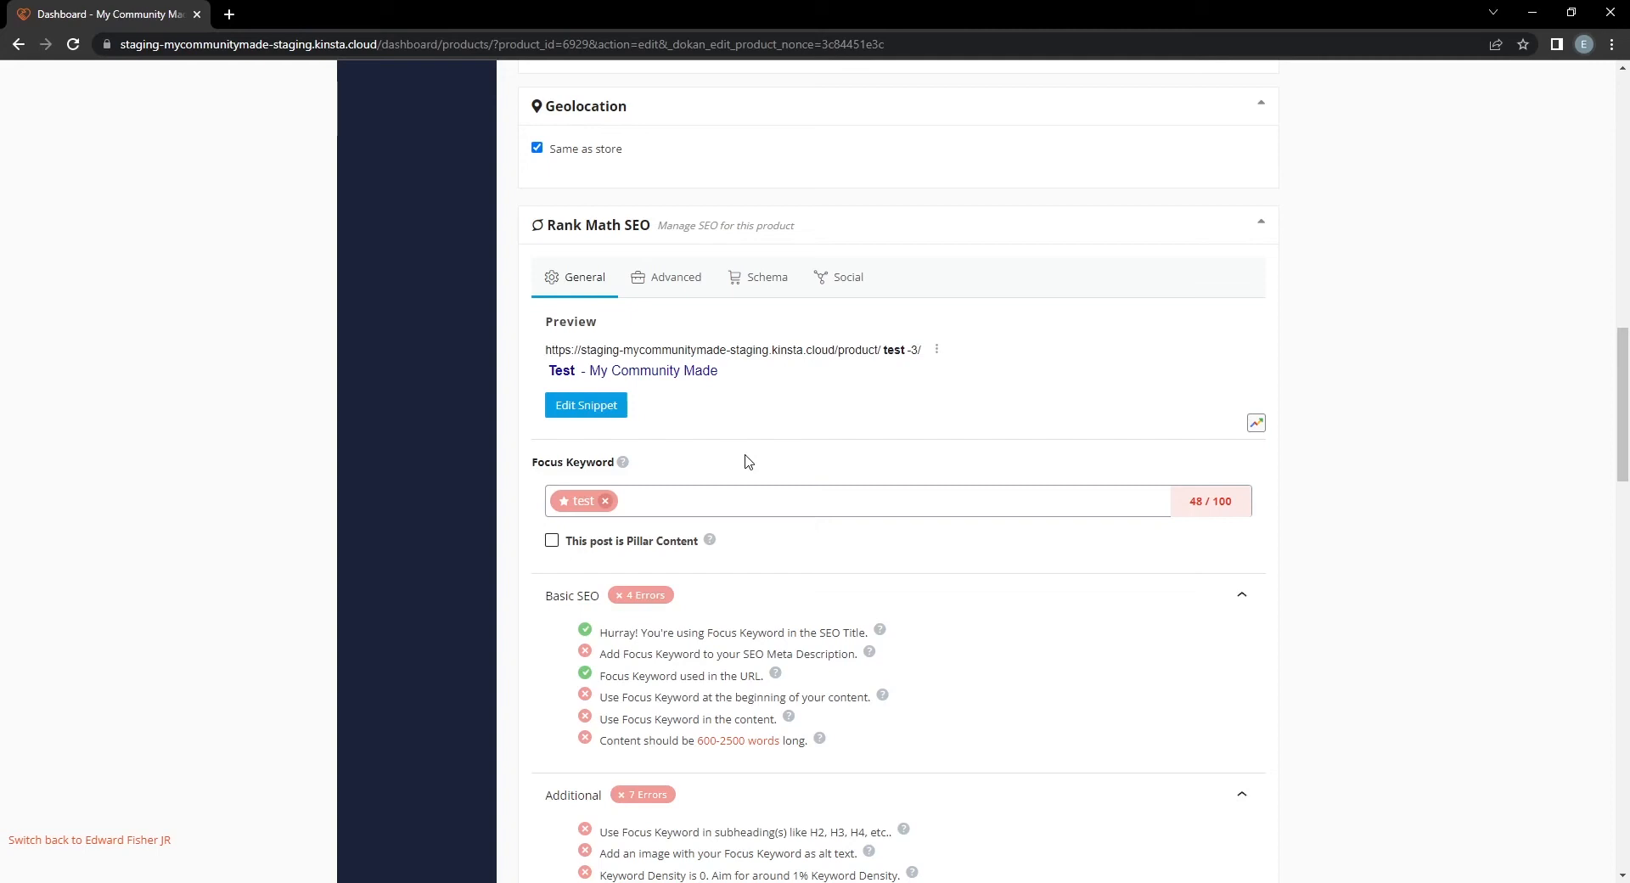
Review the updated SEO score and checks for the focus keyword, and collapse the Title Readability checks.
{"action": "mouse_move", "coordinate": [1206, 507]}
{"action": "left_mouse_down"}
{"action": "mouse_move", "coordinate": [1190, 504]}
{"action": "mouse_move", "coordinate": [1229, 495]}
{"action": "mouse_move", "coordinate": [1182, 499]}
{"action": "left_mouse_up"}
{"action": "scroll", "coordinate": [1062, 466], "scroll_direction": "down", "scroll_amount": 3}
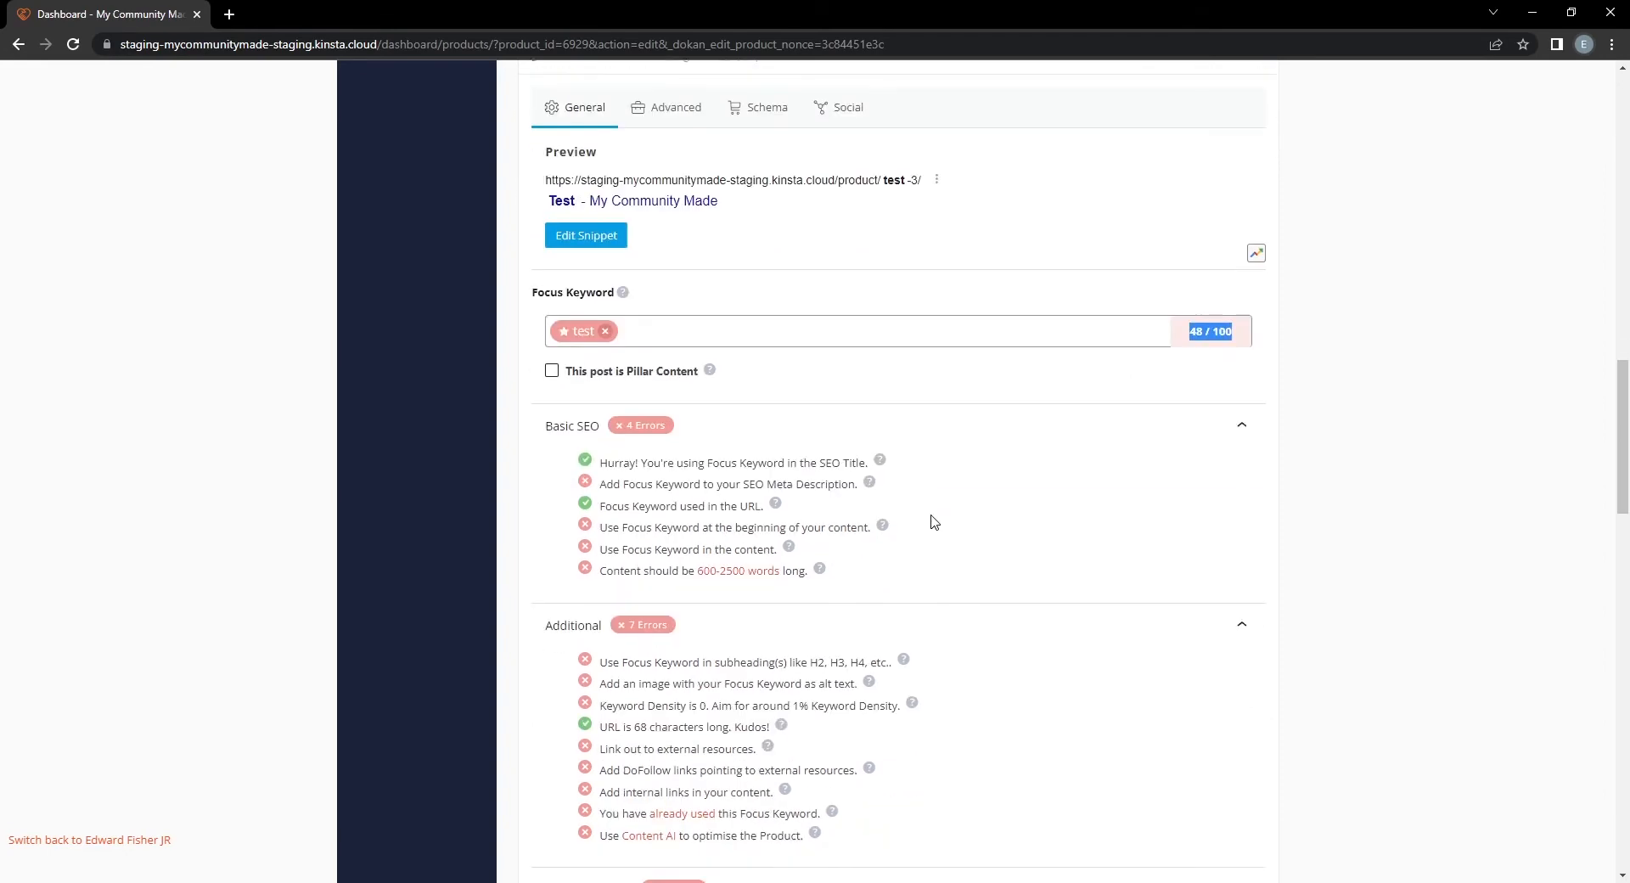
{"action": "scroll", "coordinate": [768, 429], "scroll_direction": "down", "scroll_amount": 2}
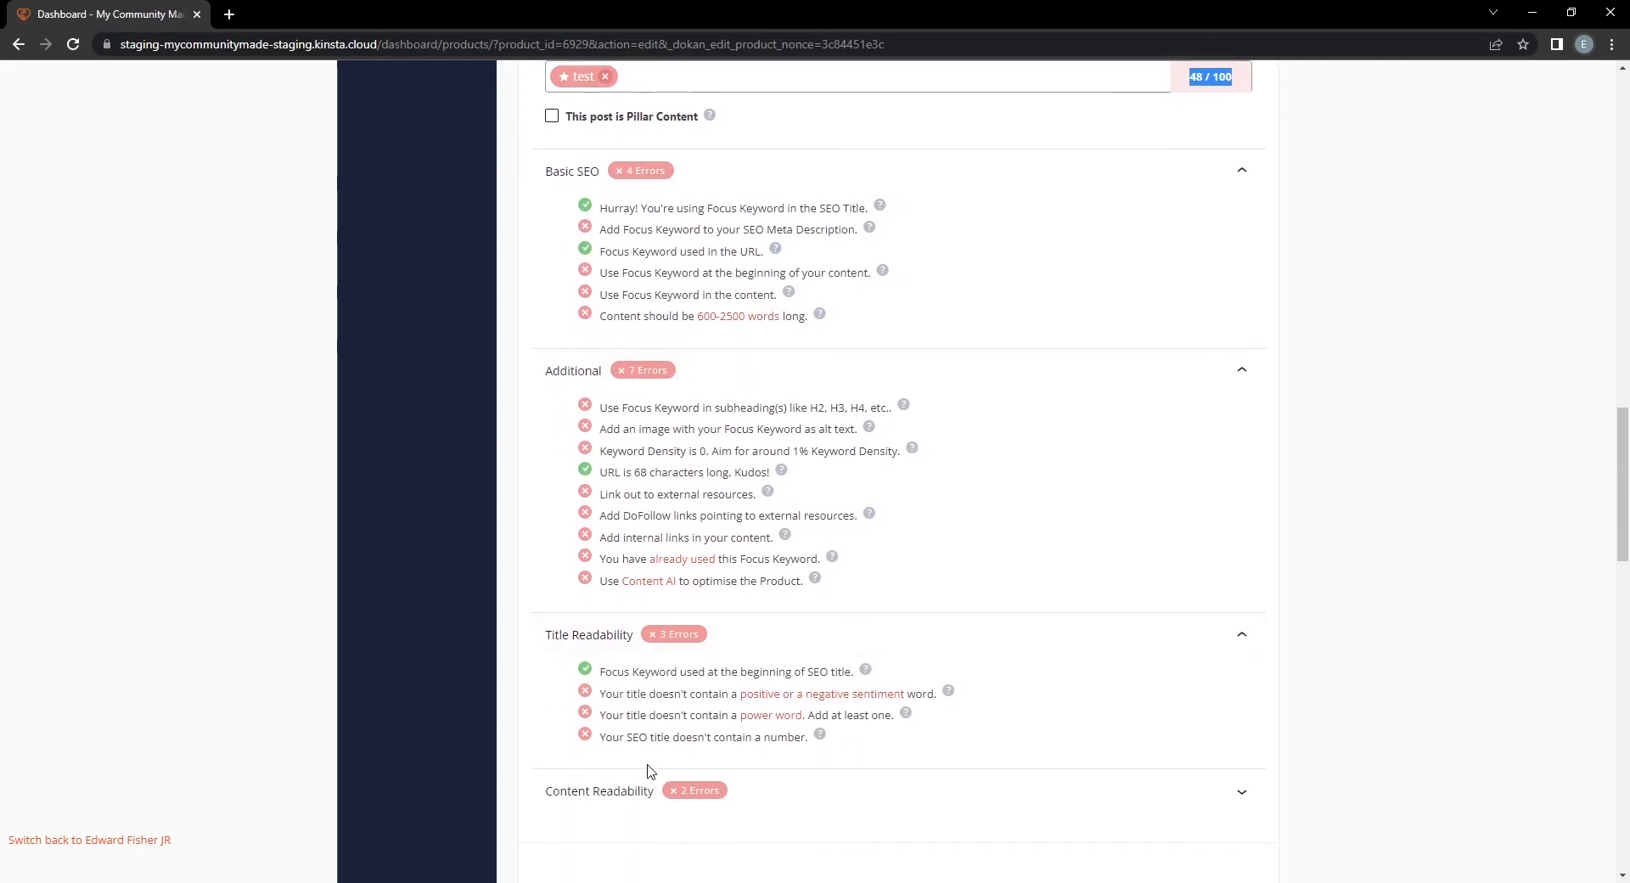
{"action": "scroll", "coordinate": [646, 771], "scroll_direction": "up", "scroll_amount": 1}
{"action": "left_click", "coordinate": [632, 720]}
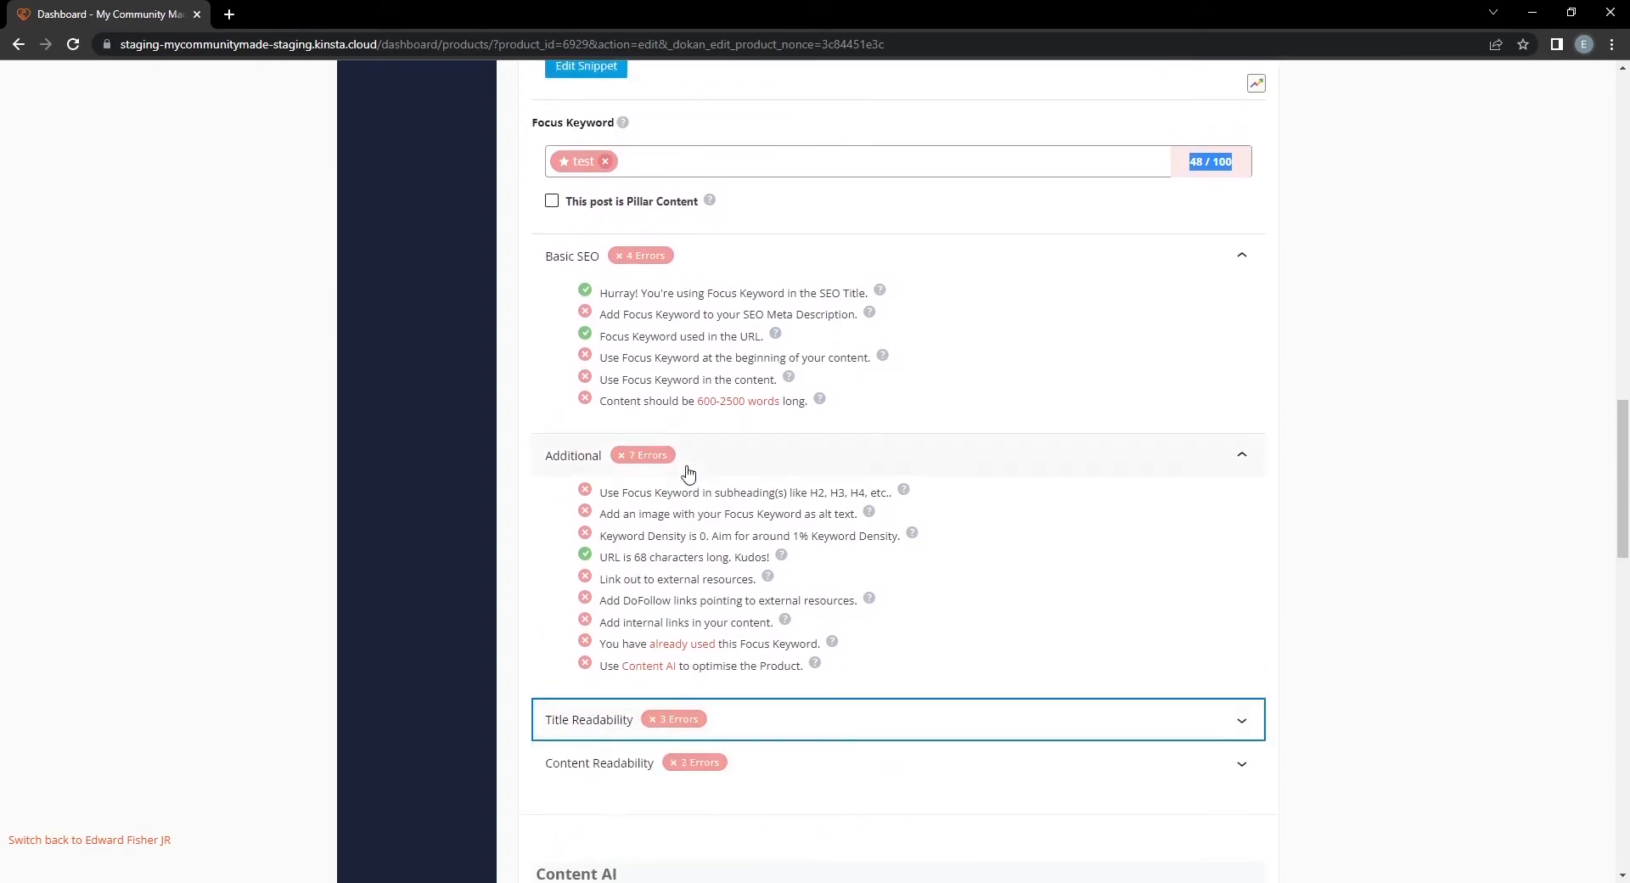
Collapse the Additional checks and examine the Basic SEO check about adding the focus keyword to the meta description.
{"action": "left_click", "coordinate": [728, 453]}
{"action": "scroll", "coordinate": [877, 510], "scroll_direction": "up", "scroll_amount": 5}
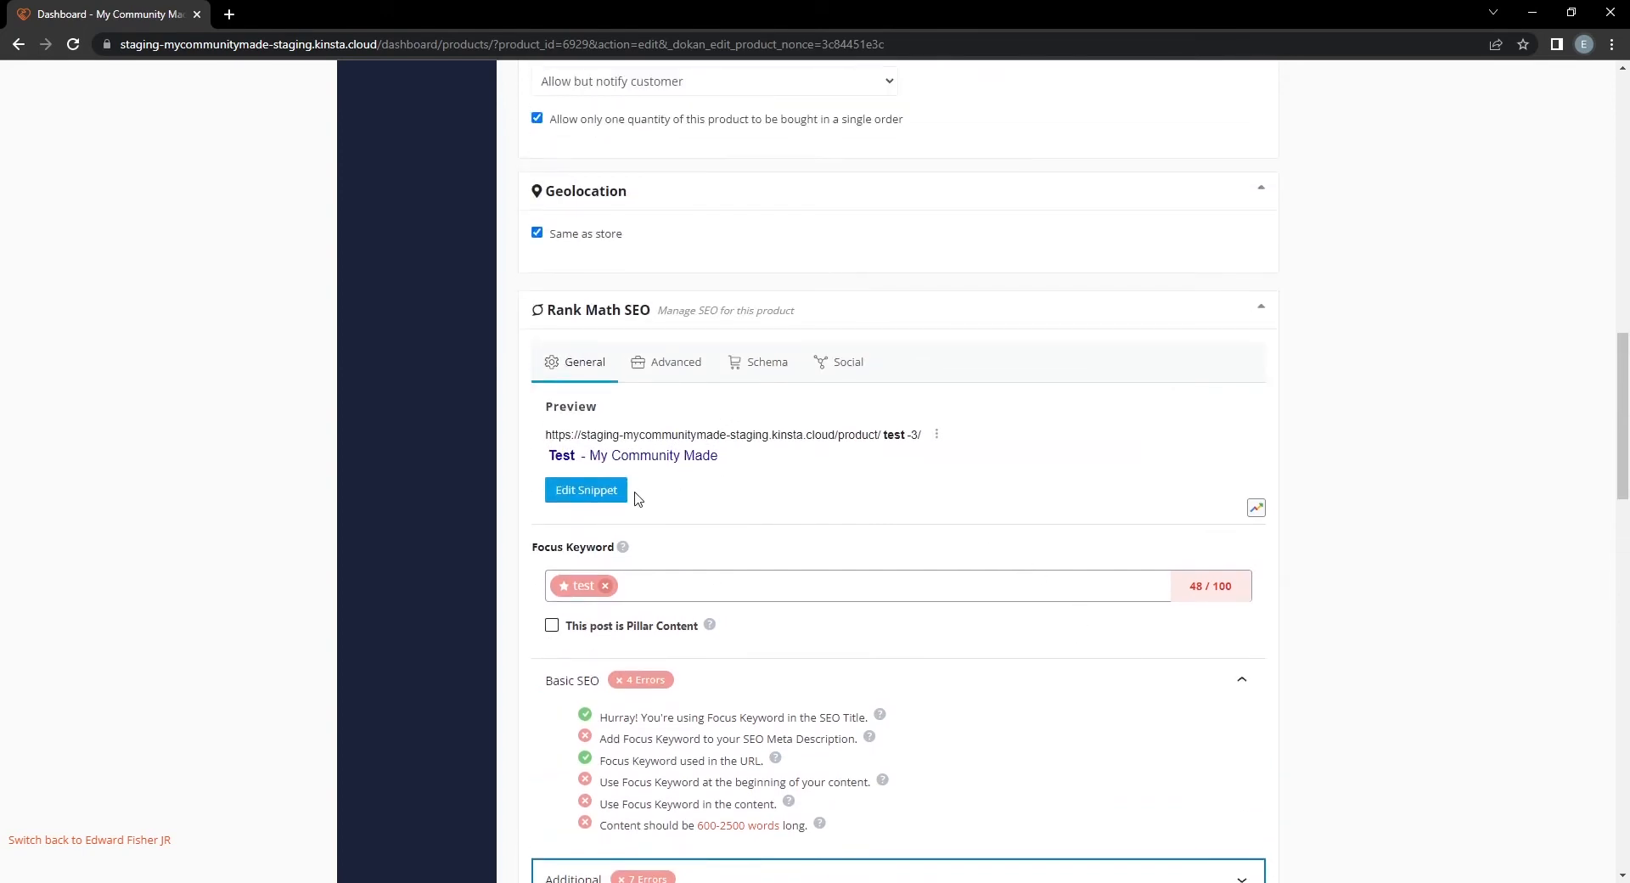
{"action": "scroll", "coordinate": [638, 499], "scroll_direction": "down", "scroll_amount": 2}
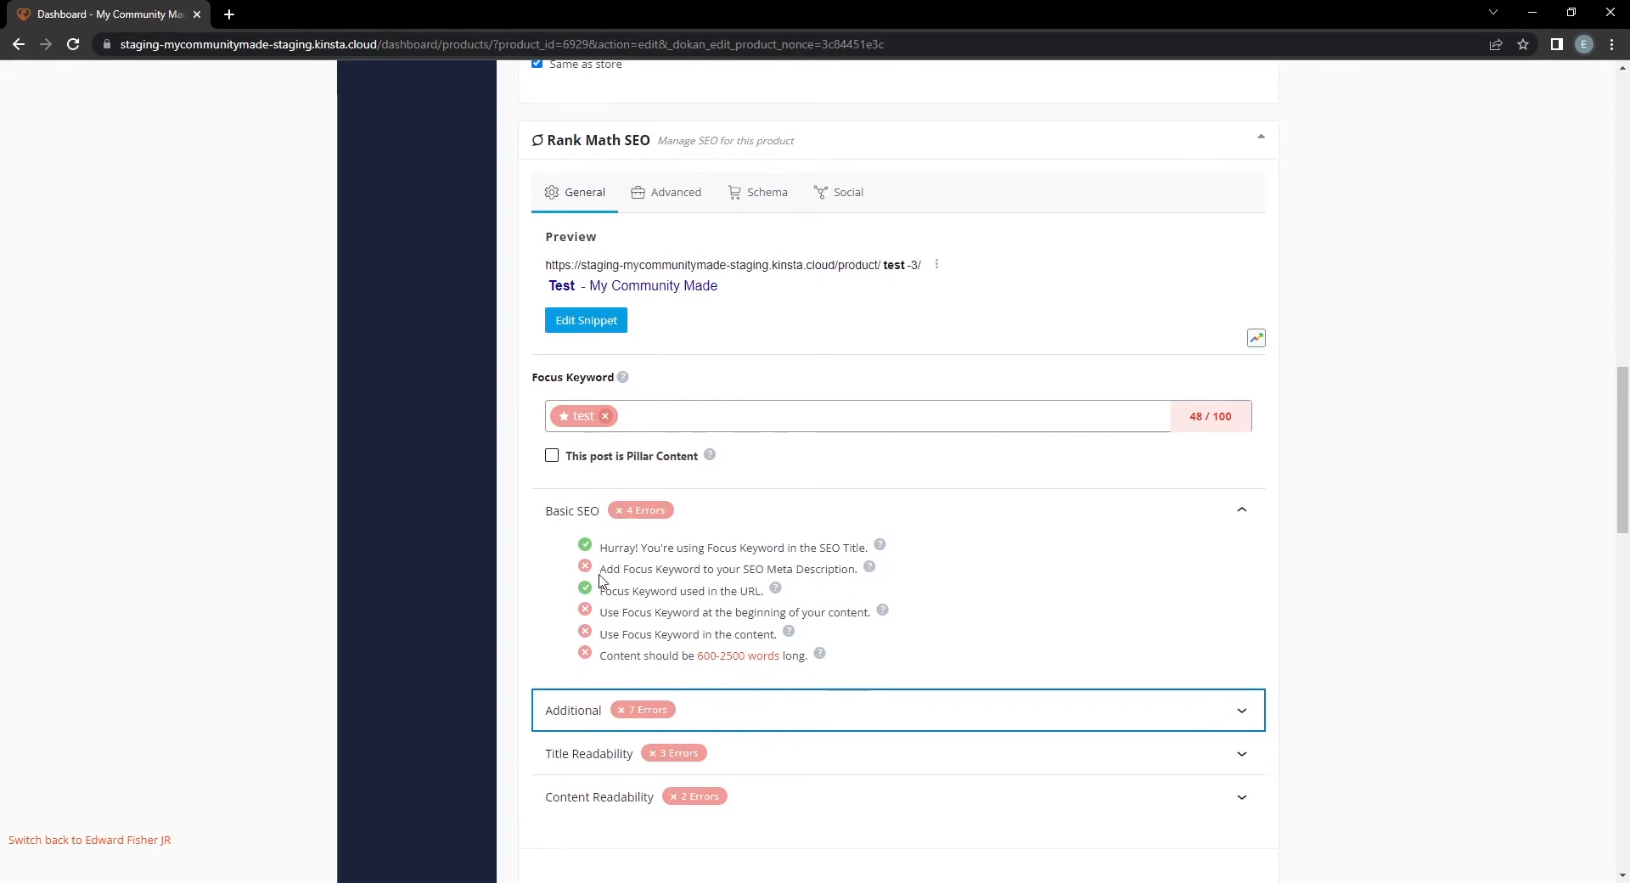
{"action": "left_click_drag", "start_coordinate": [601, 573], "coordinate": [1141, 566]}
{"action": "scroll", "coordinate": [1140, 566], "scroll_direction": "up", "scroll_amount": 1}
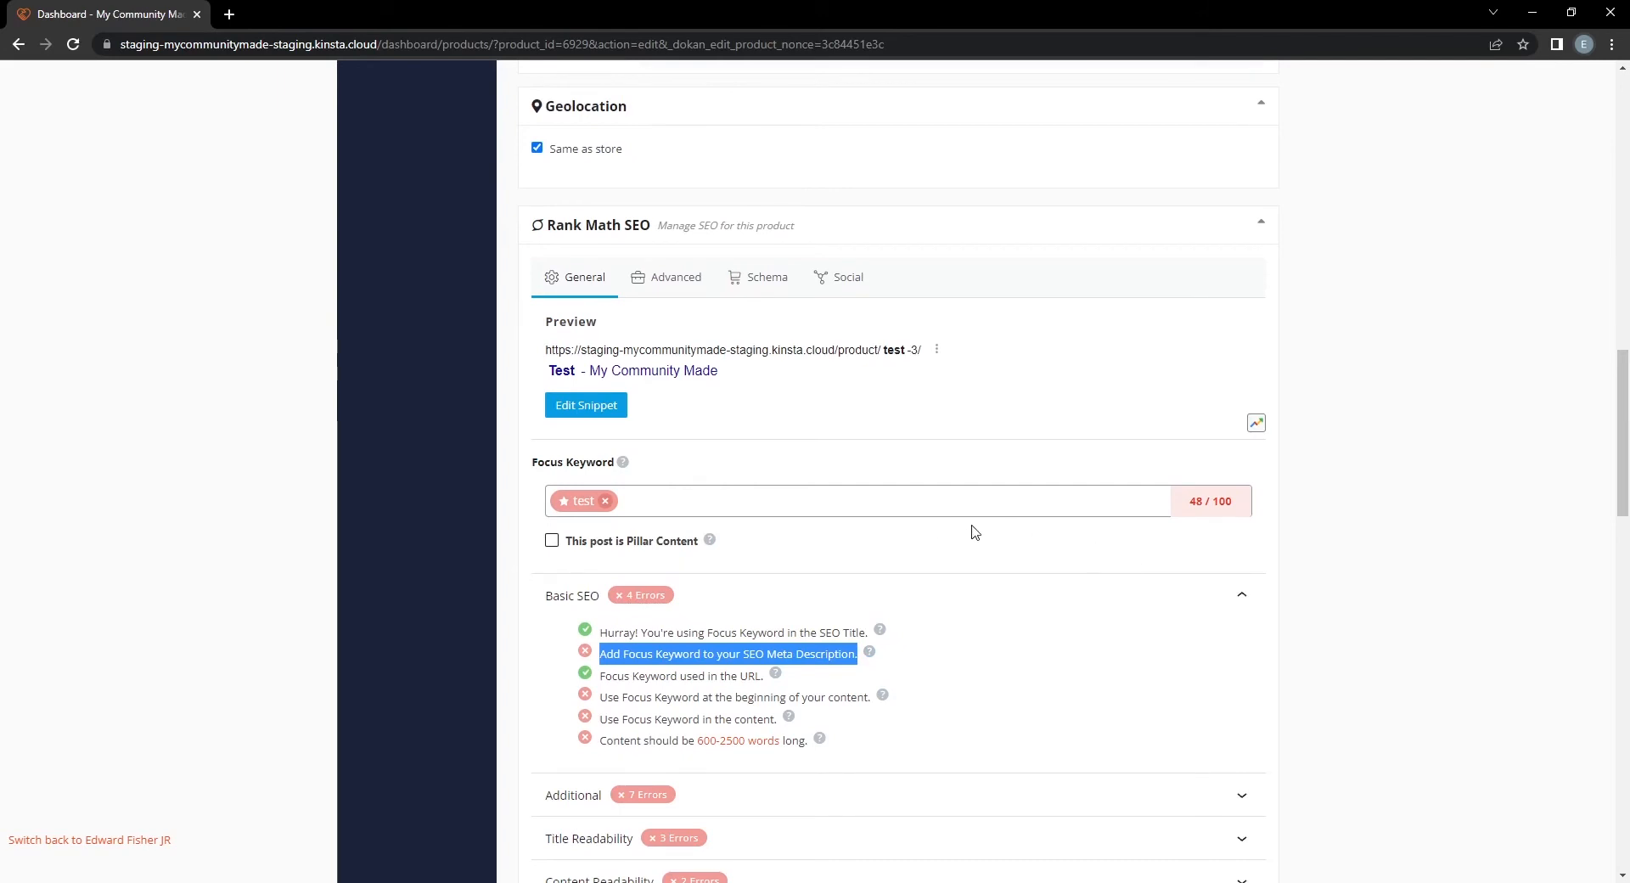
Open the snippet editor for the product and remove the %title%, %sep% and %sitename% variables from the SEO title.
{"action": "left_click", "coordinate": [573, 406]}
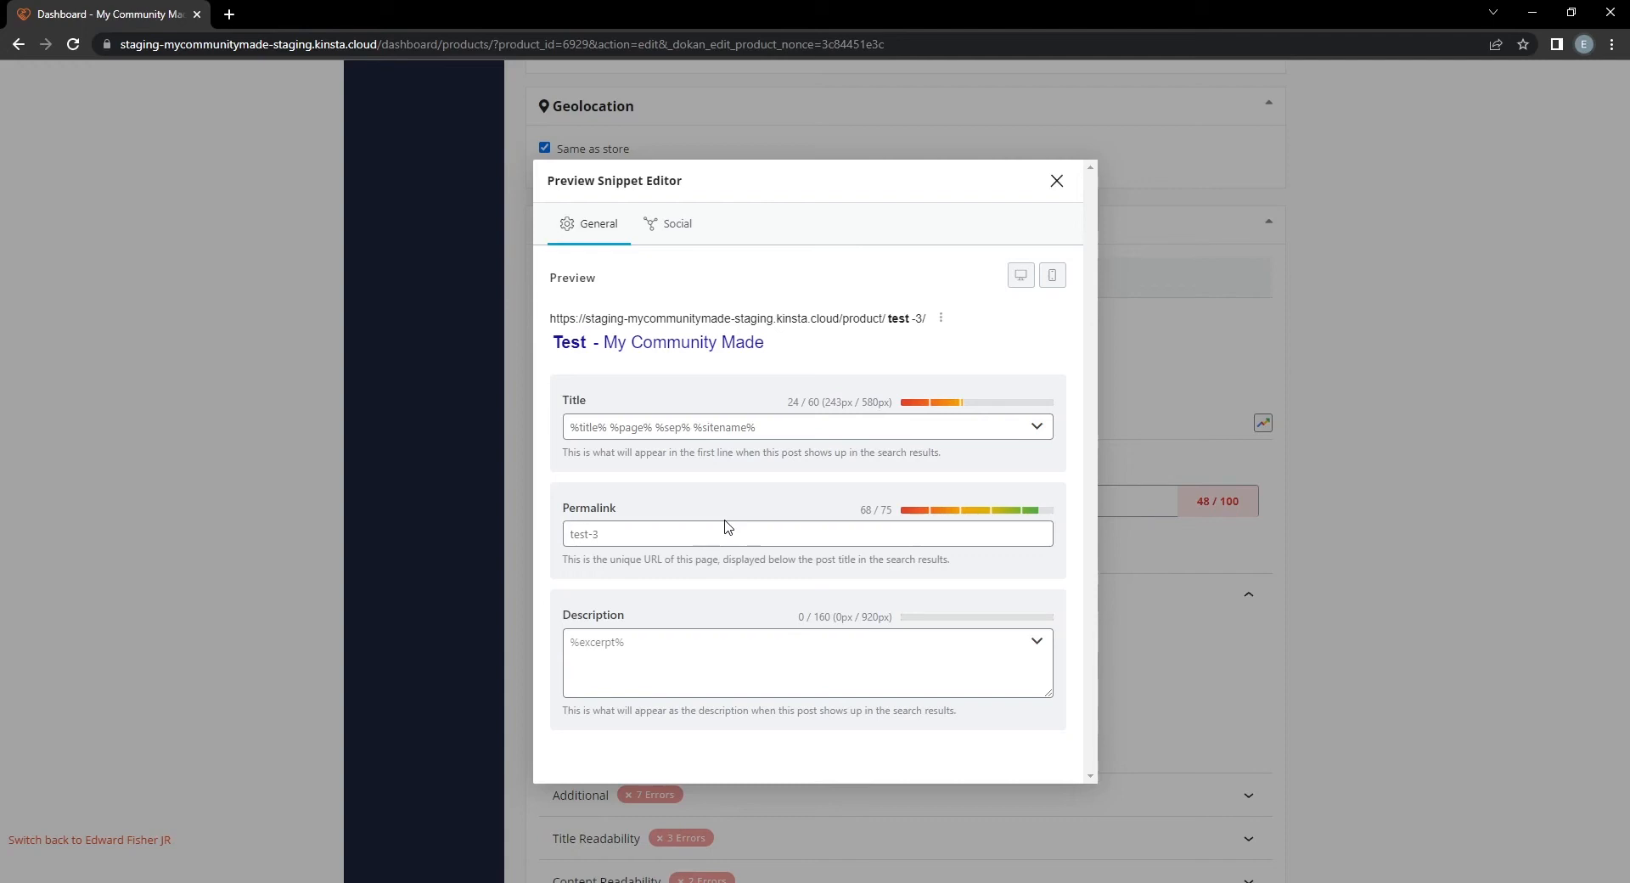
{"action": "left_click", "coordinate": [665, 637]}
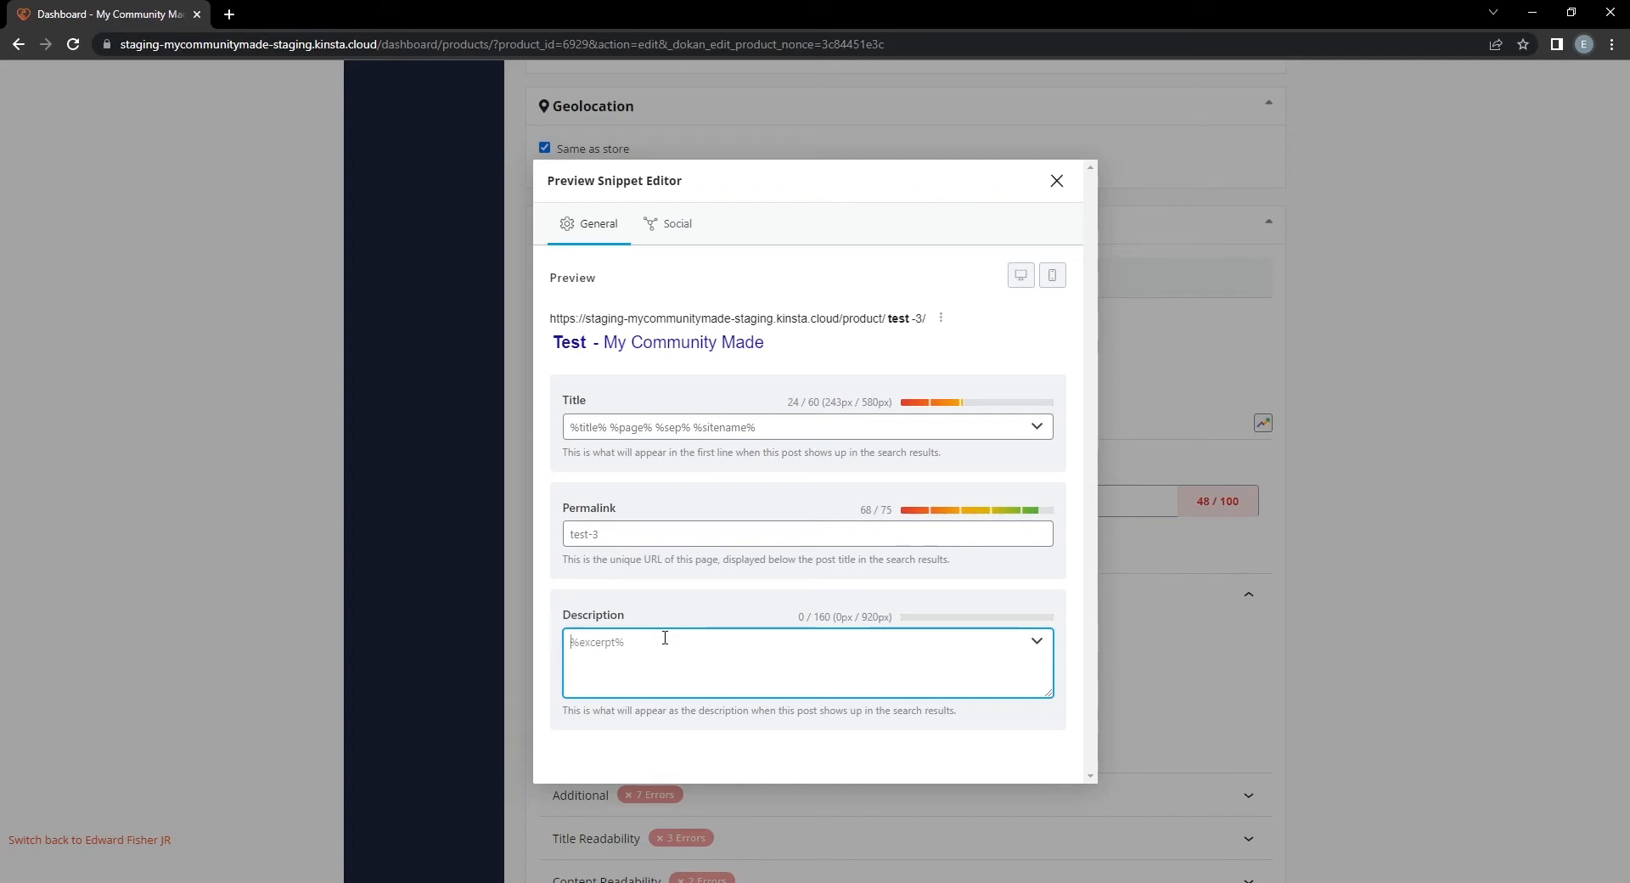
{"action": "left_click", "coordinate": [785, 427]}
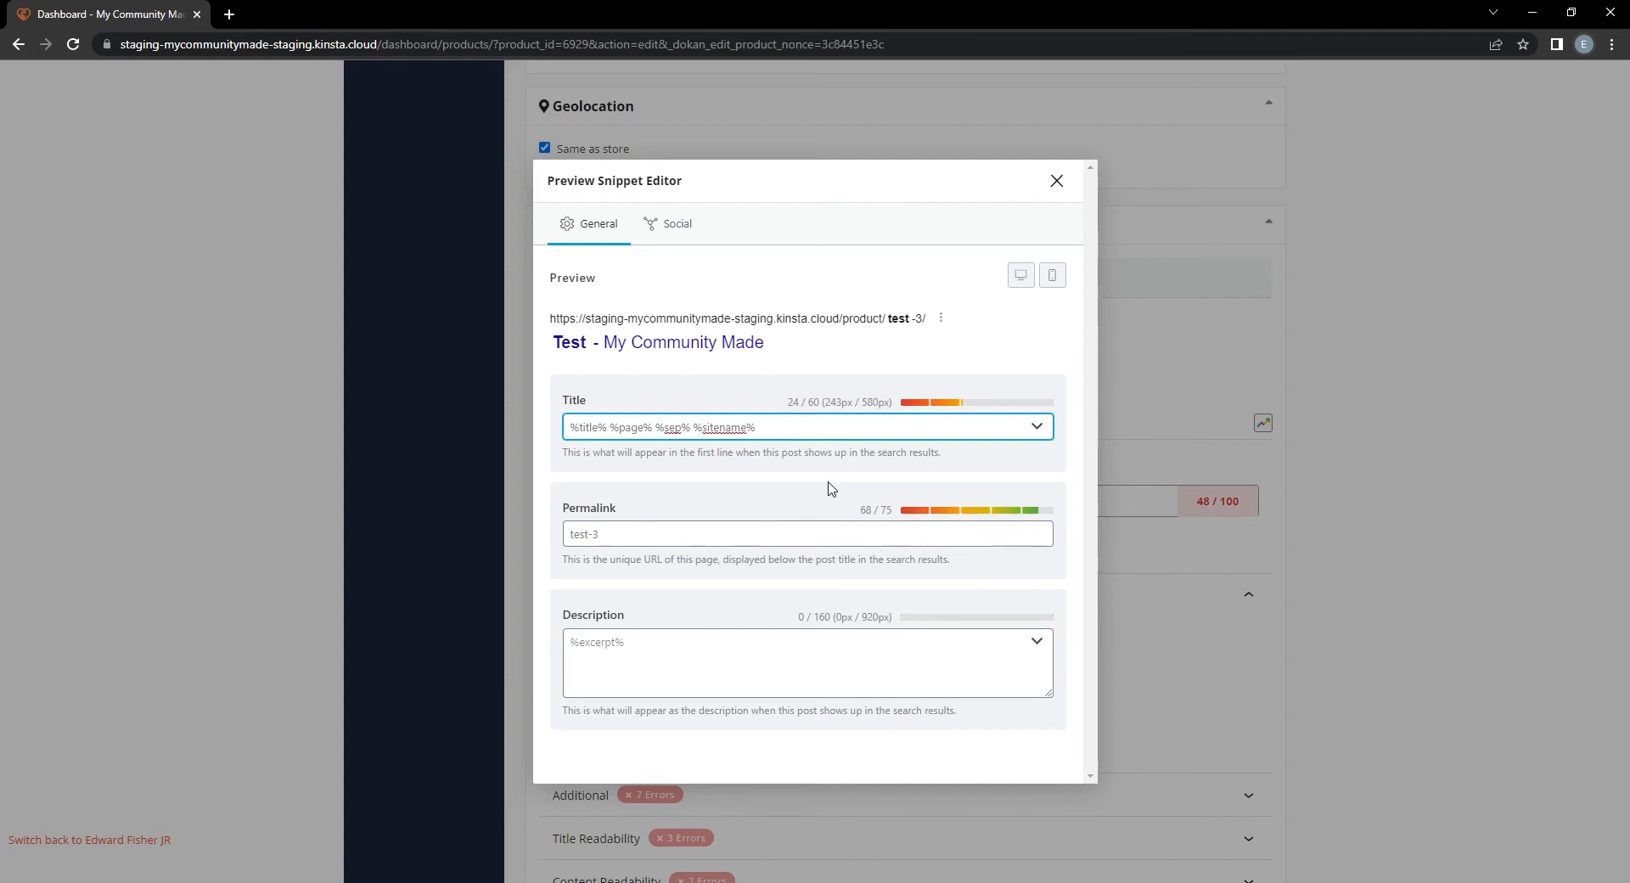
{"action": "left_click_drag", "start_coordinate": [757, 427], "coordinate": [562, 425]}
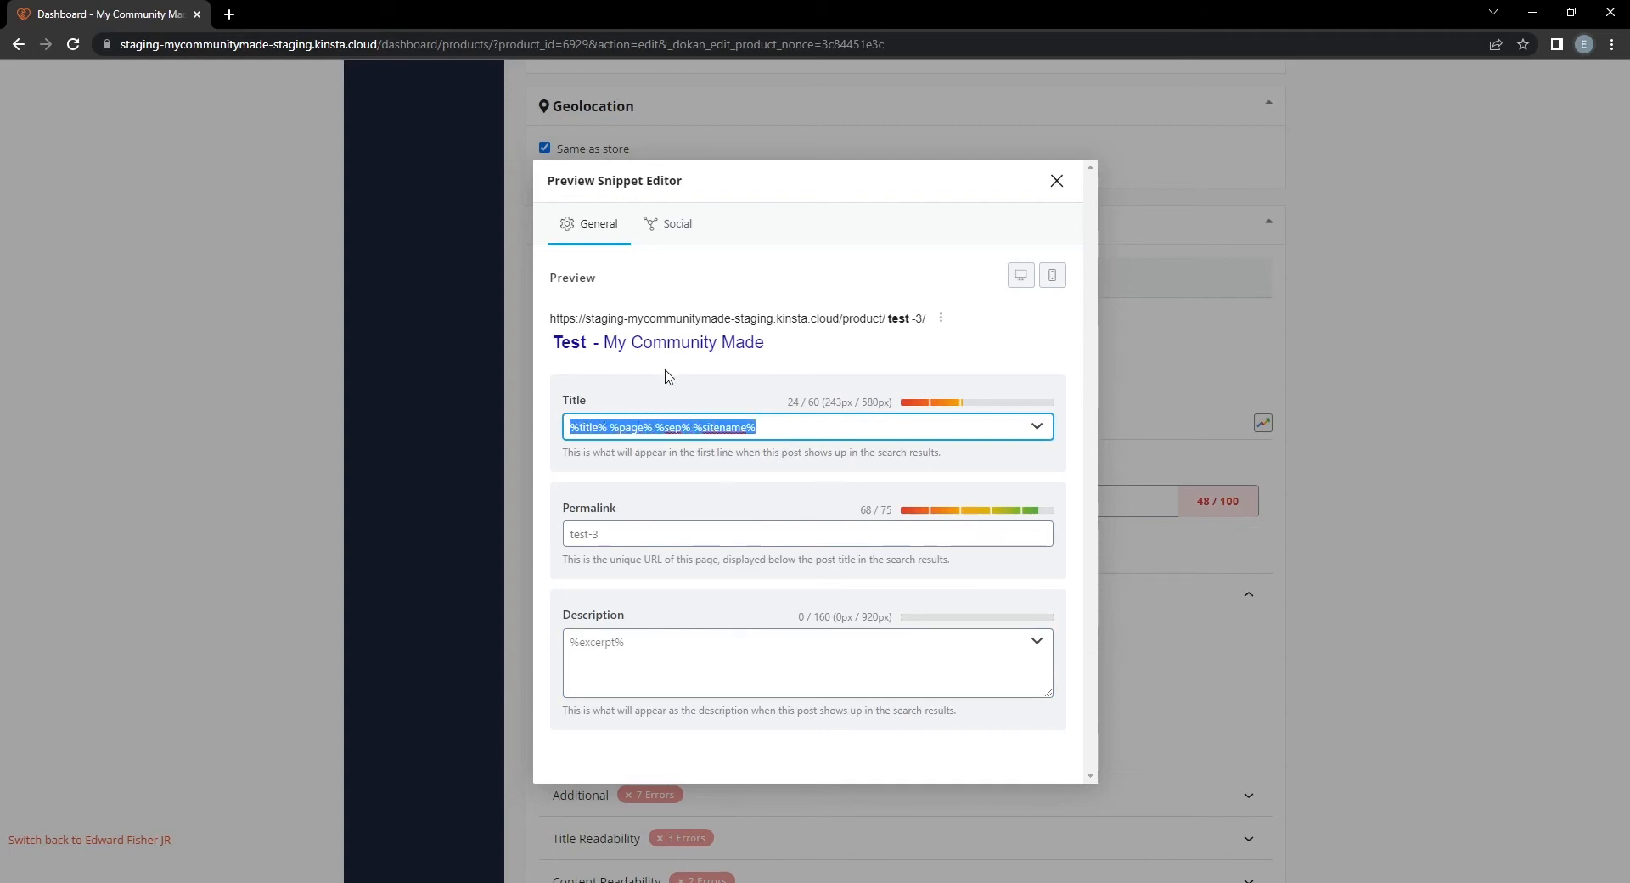
{"action": "left_click", "coordinate": [626, 430]}
{"action": "left_click", "coordinate": [654, 430]}
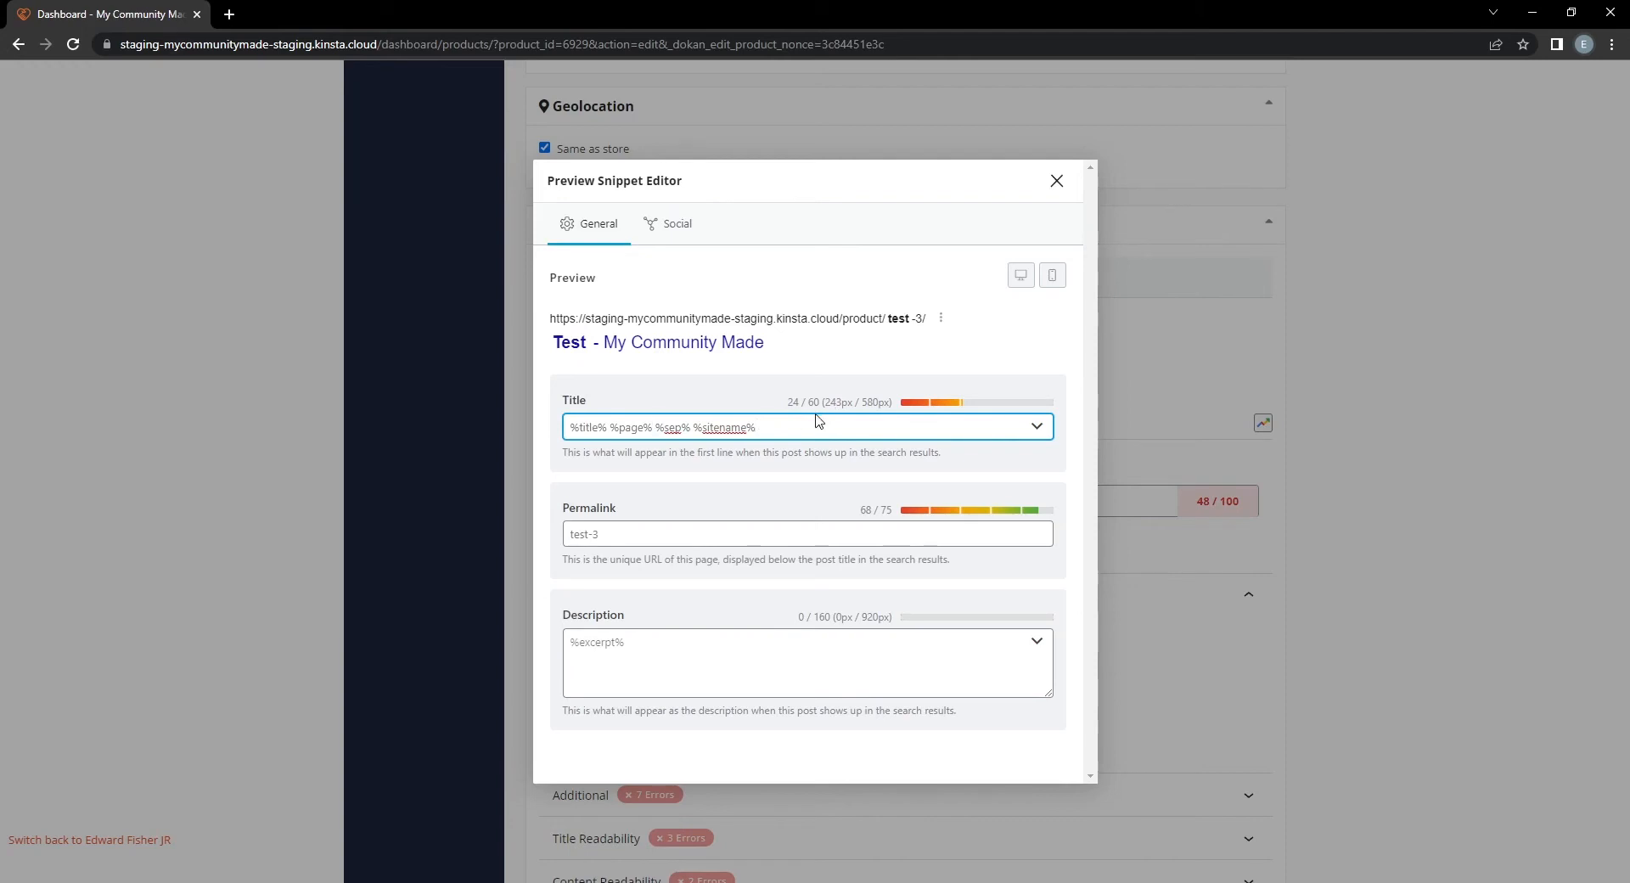
{"action": "left_click_drag", "start_coordinate": [701, 427], "coordinate": [751, 422]}
{"action": "left_click", "coordinate": [802, 428]}
{"action": "key", "text": "BackSpace"}
{"action": "key", "text": "BackSpace"}
{"action": "key", "text": "BackSpace"}
{"action": "key", "text": "BackSpace"}
{"action": "key", "text": "BackSpace"}
{"action": "key", "text": "BackSpace"}
{"action": "key", "text": "BackSpace"}
{"action": "key", "text": "BackSpace"}
{"action": "key", "text": "BackSpace"}
{"action": "key", "text": "BackSpace"}
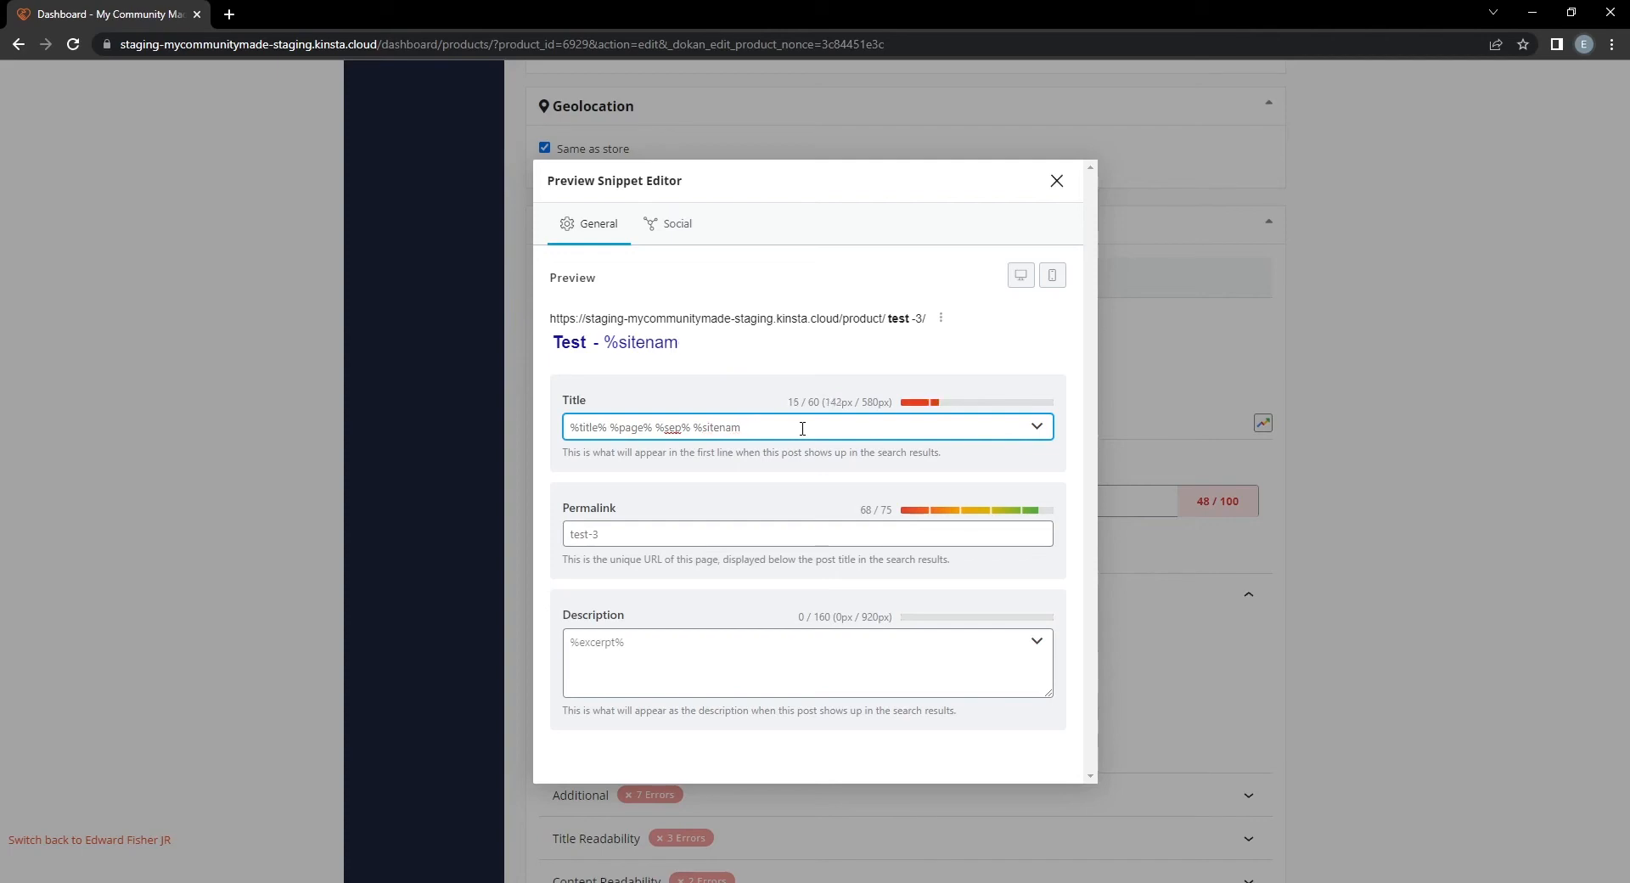
{"action": "key", "text": "BackSpace"}
{"action": "key", "text": "BackSpace"}
{"action": "key", "text": "BackSpace"}
{"action": "key", "text": "BackSpace"}
{"action": "key", "text": "BackSpace"}
{"action": "key", "text": "BackSpace"}
{"action": "key", "text": "BackSpace"}
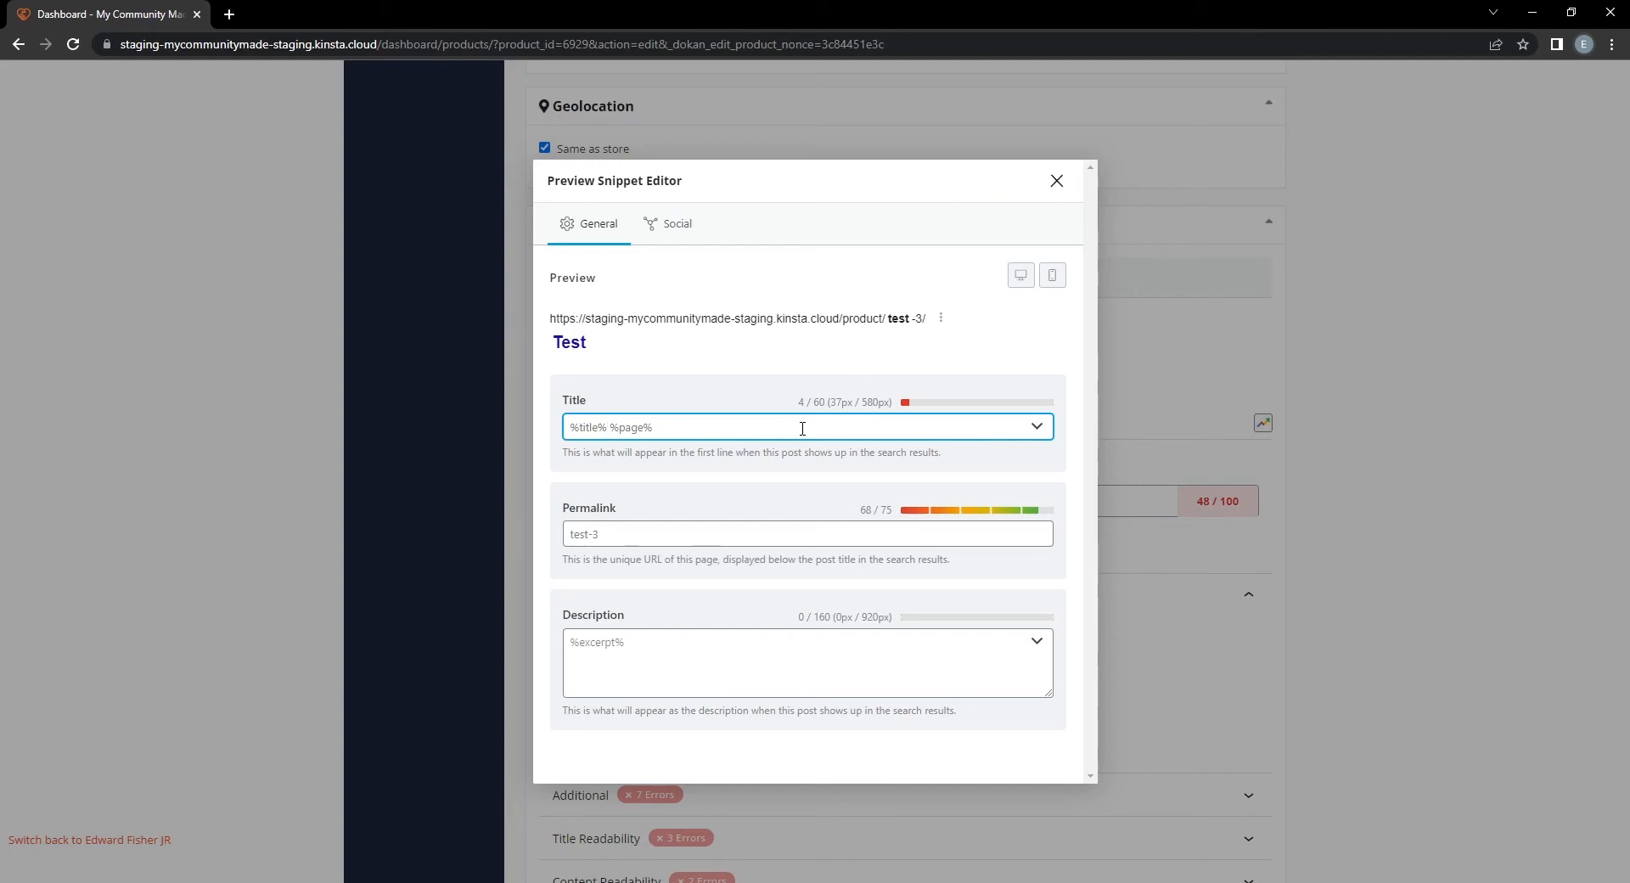
{"action": "key", "text": "BackSpace"}
{"action": "key", "text": "BackSpace"}
{"action": "key", "text": "BackSpace"}
{"action": "key", "text": "BackSpace"}
{"action": "key", "text": "BackSpace"}
{"action": "key", "text": "BackSpace"}
{"action": "key", "text": "BackSpace"}
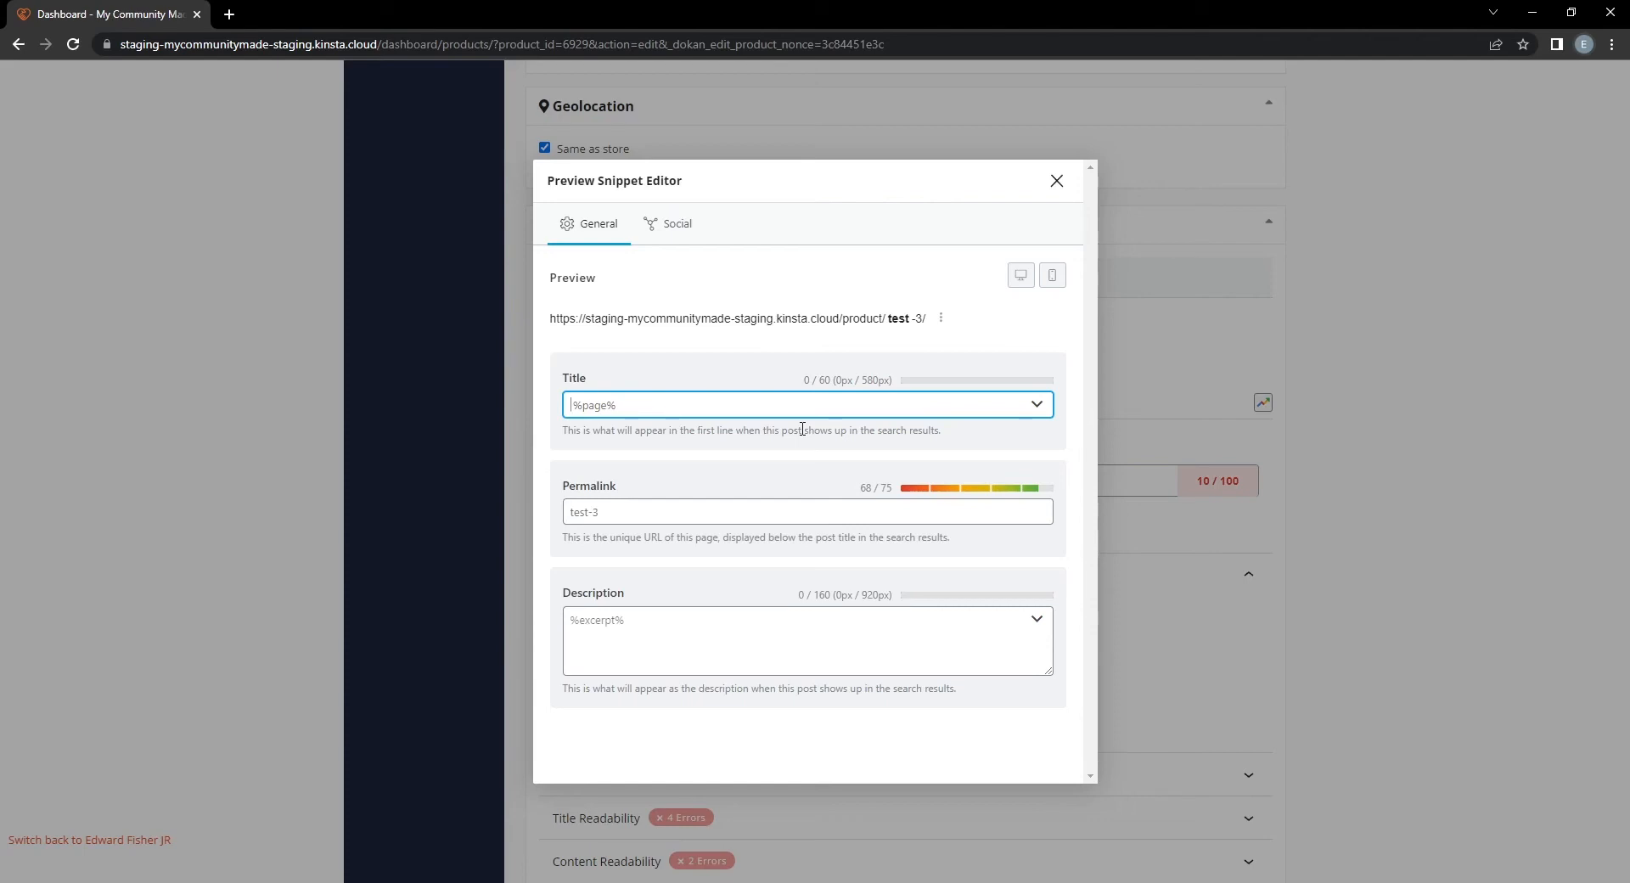
Enter "Test Product on Google made in Sturbridge, MA" as the SEO title, removing the remaining %page% variable.
{"action": "type", "text": "Test Product "}
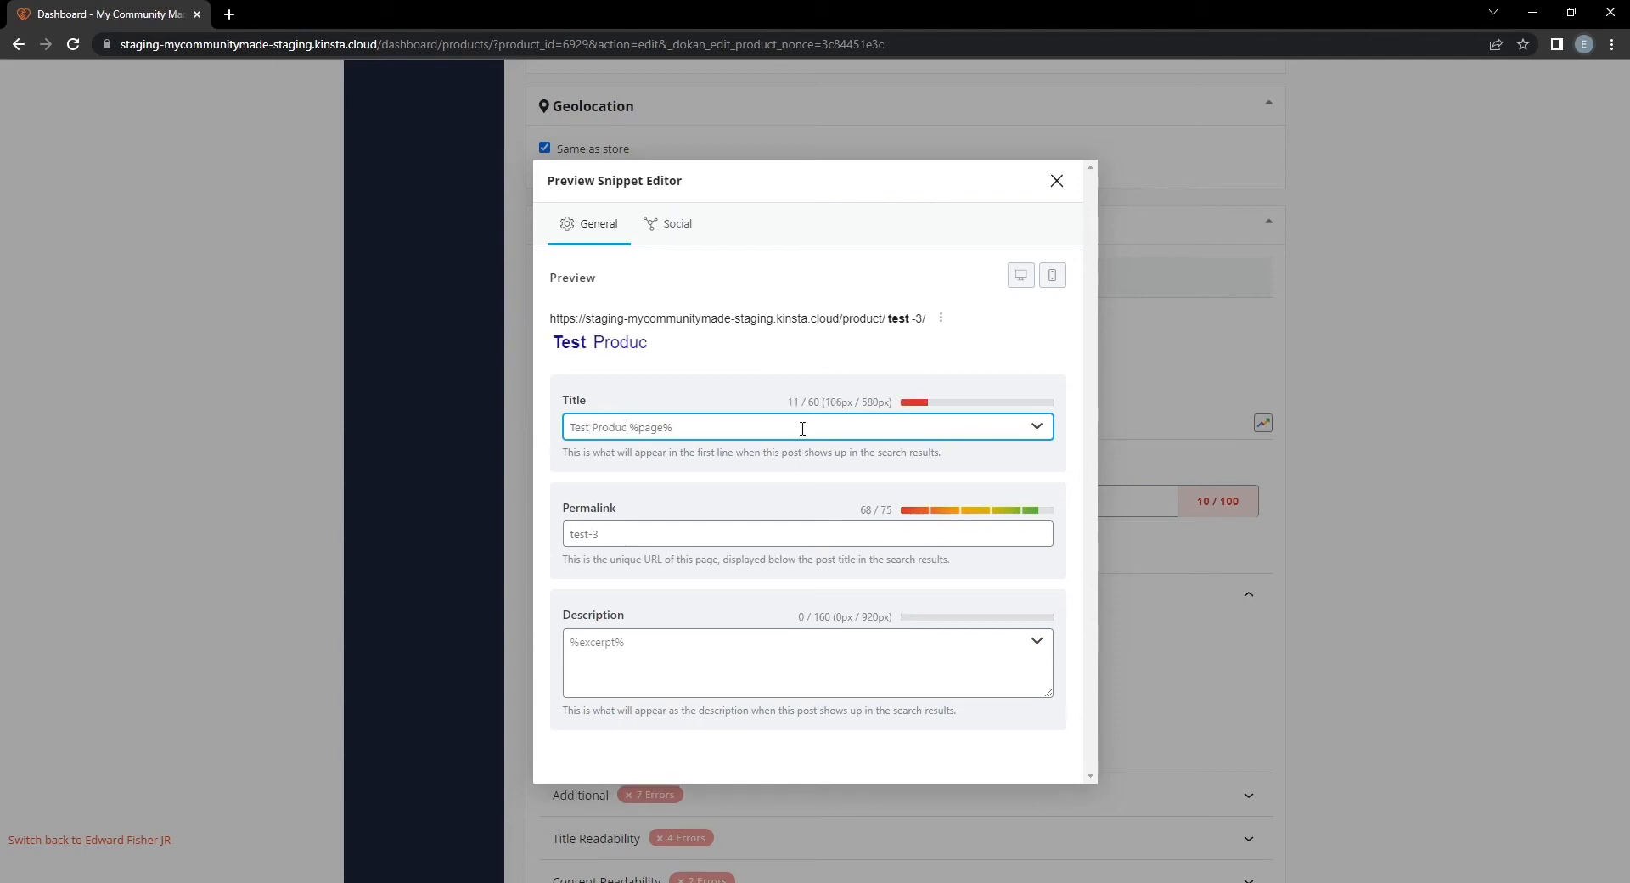
{"action": "type", "text": "on Google"}
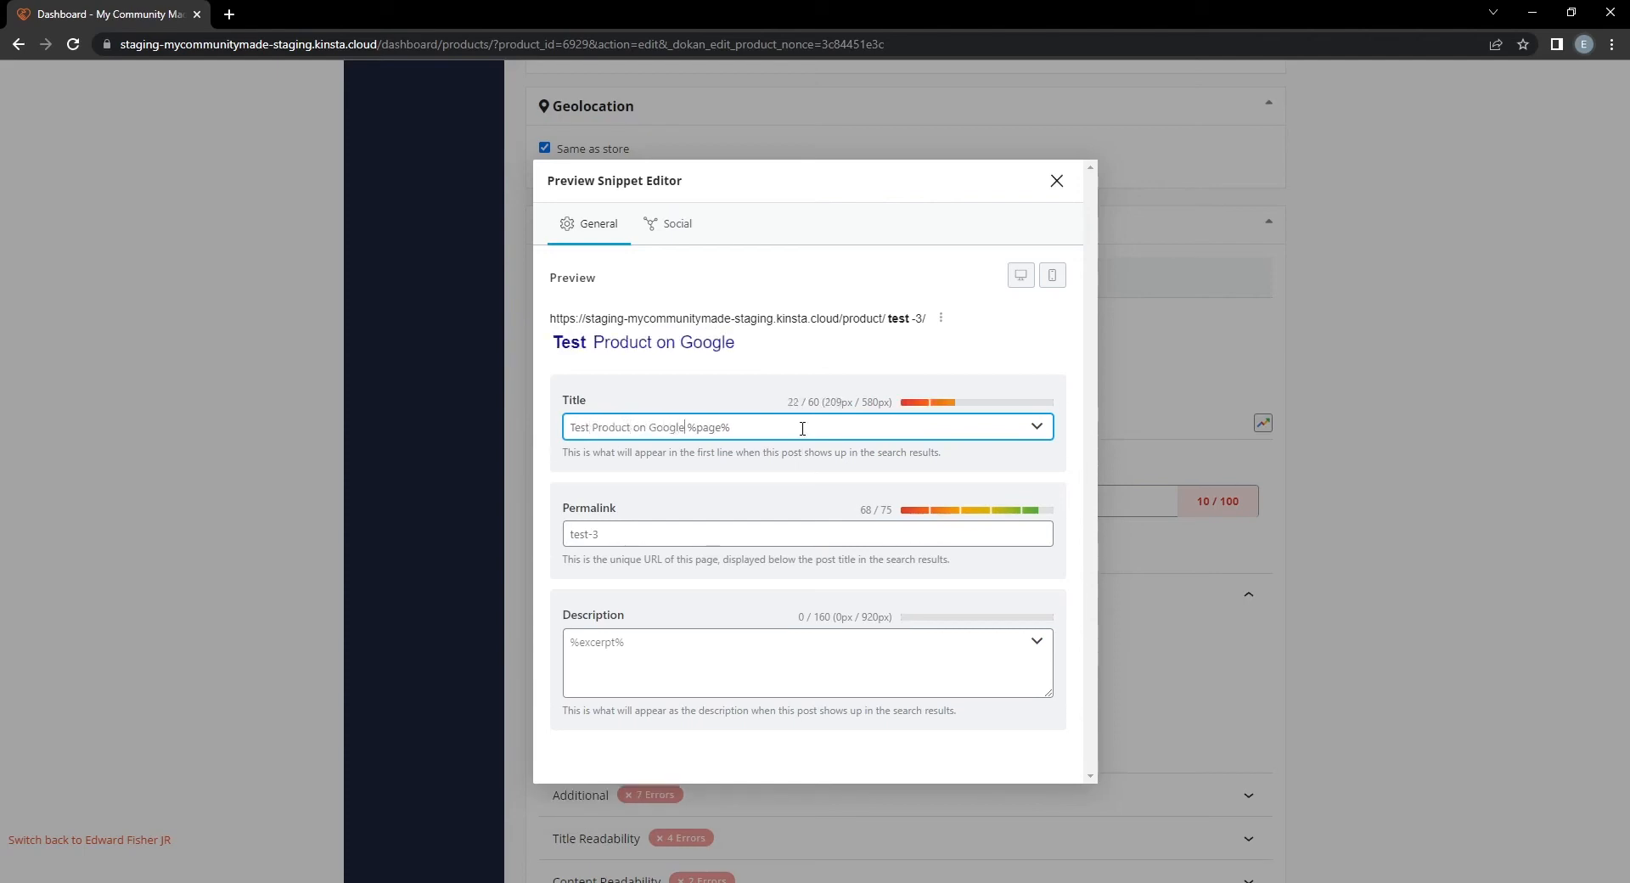
{"action": "key", "text": "BackSpace"}
{"action": "key", "text": "BackSpace"}
{"action": "key", "text": "BackSpace"}
{"action": "key", "text": "BackSpace"}
{"action": "key", "text": "BackSpace"}
{"action": "key", "text": "BackSpace"}
{"action": "key", "text": "BackSpace"}
{"action": "type", "text": "made in Stu"}
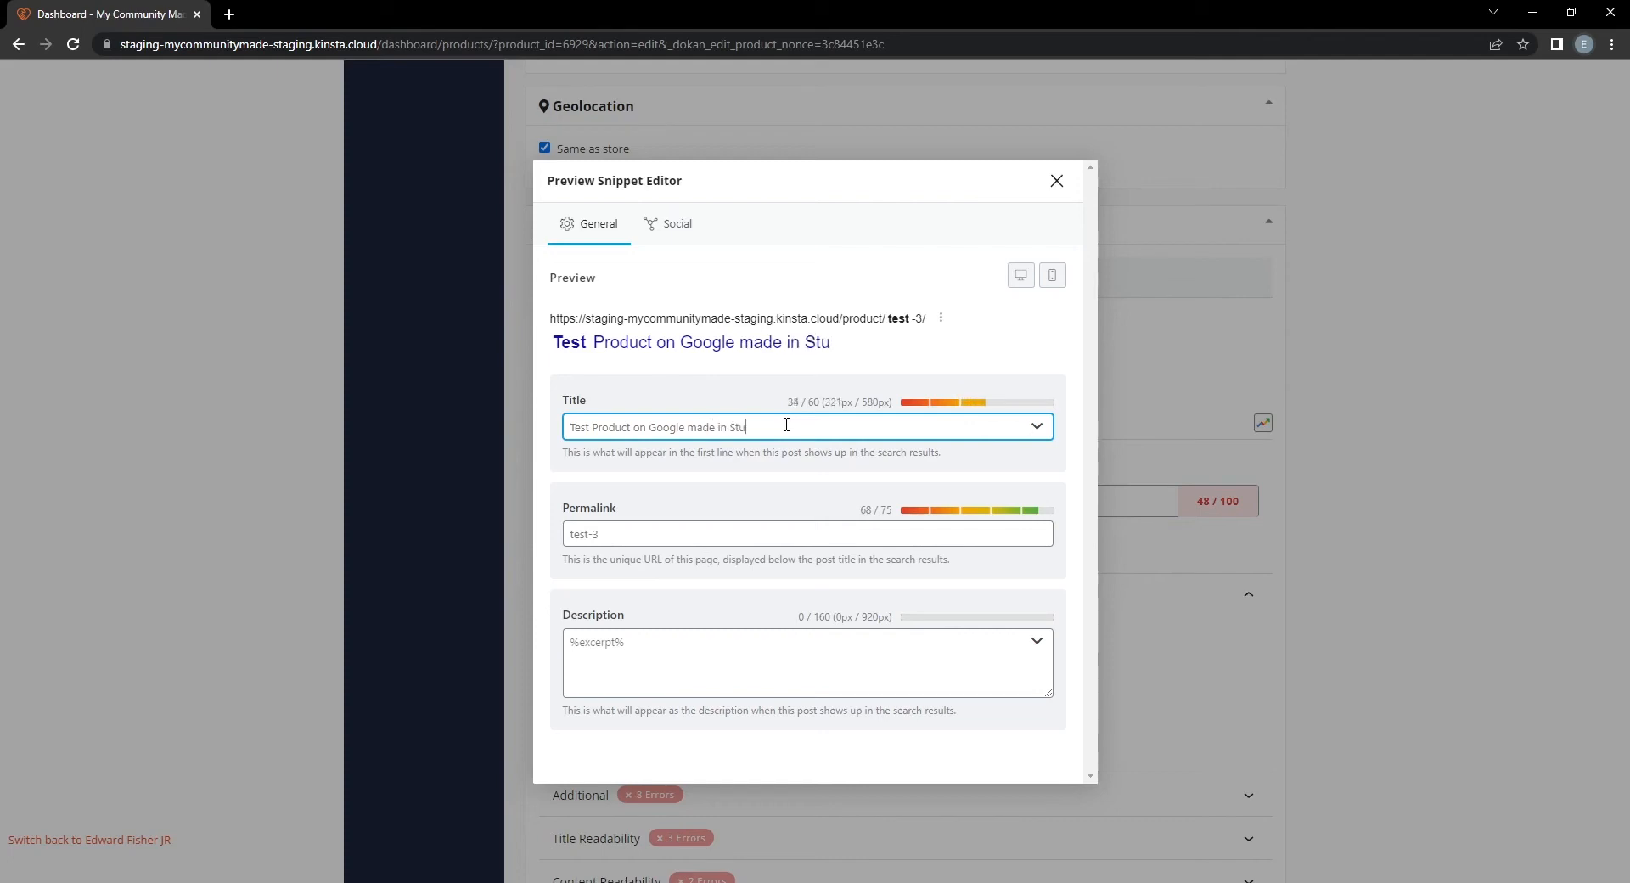
{"action": "type", "text": "rbridge, MA"}
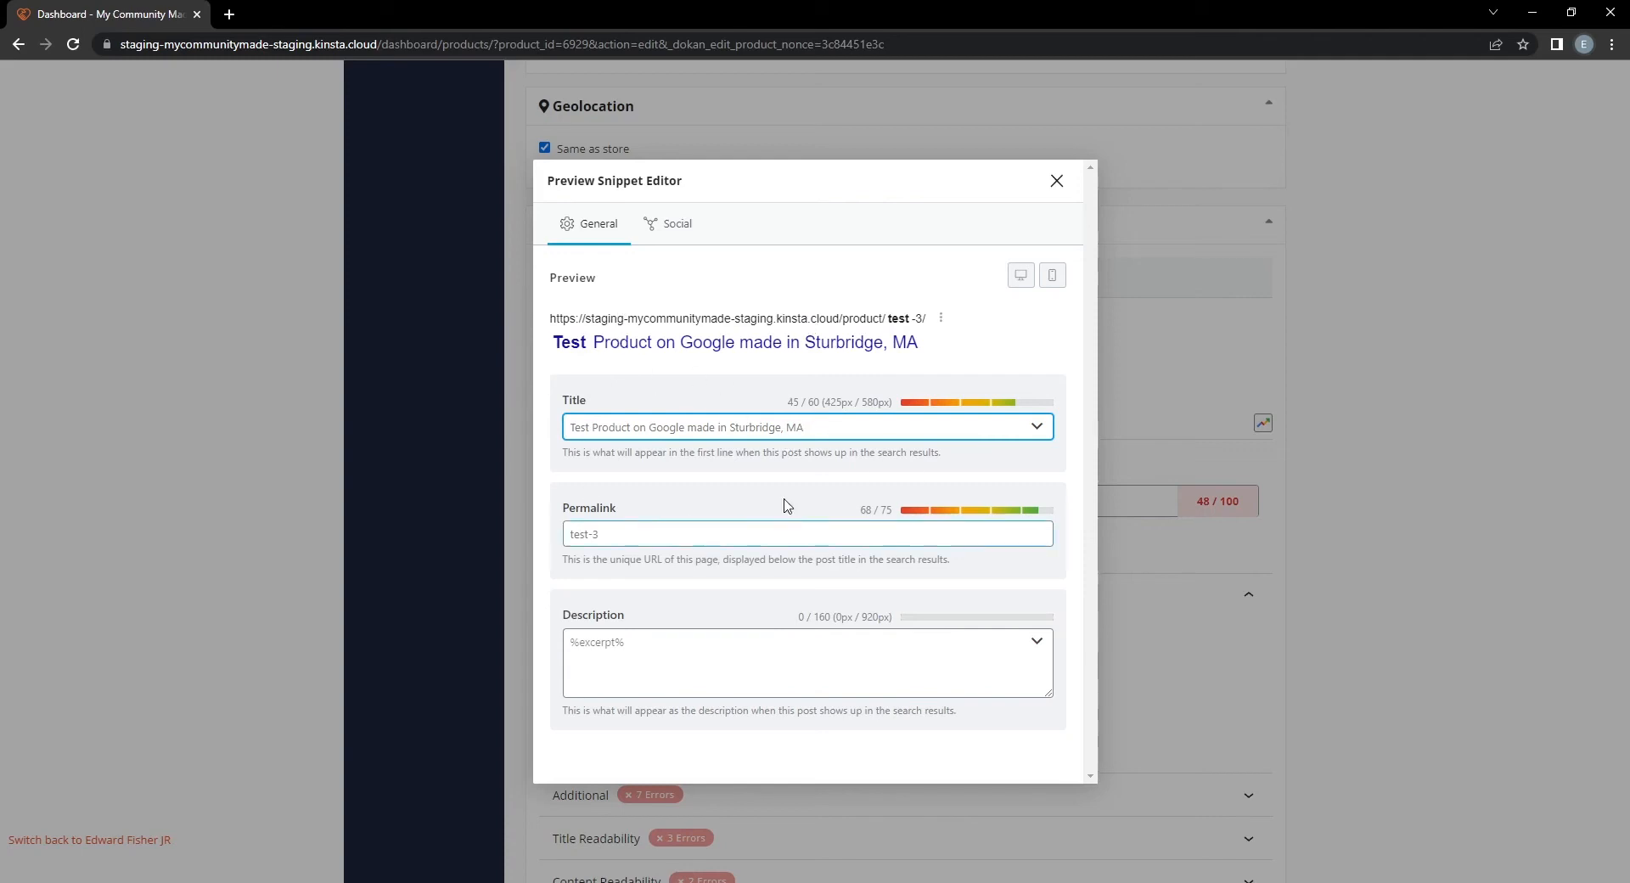
Set the product's permalink to "test" in the snippet editor.
{"action": "left_click", "coordinate": [815, 534]}
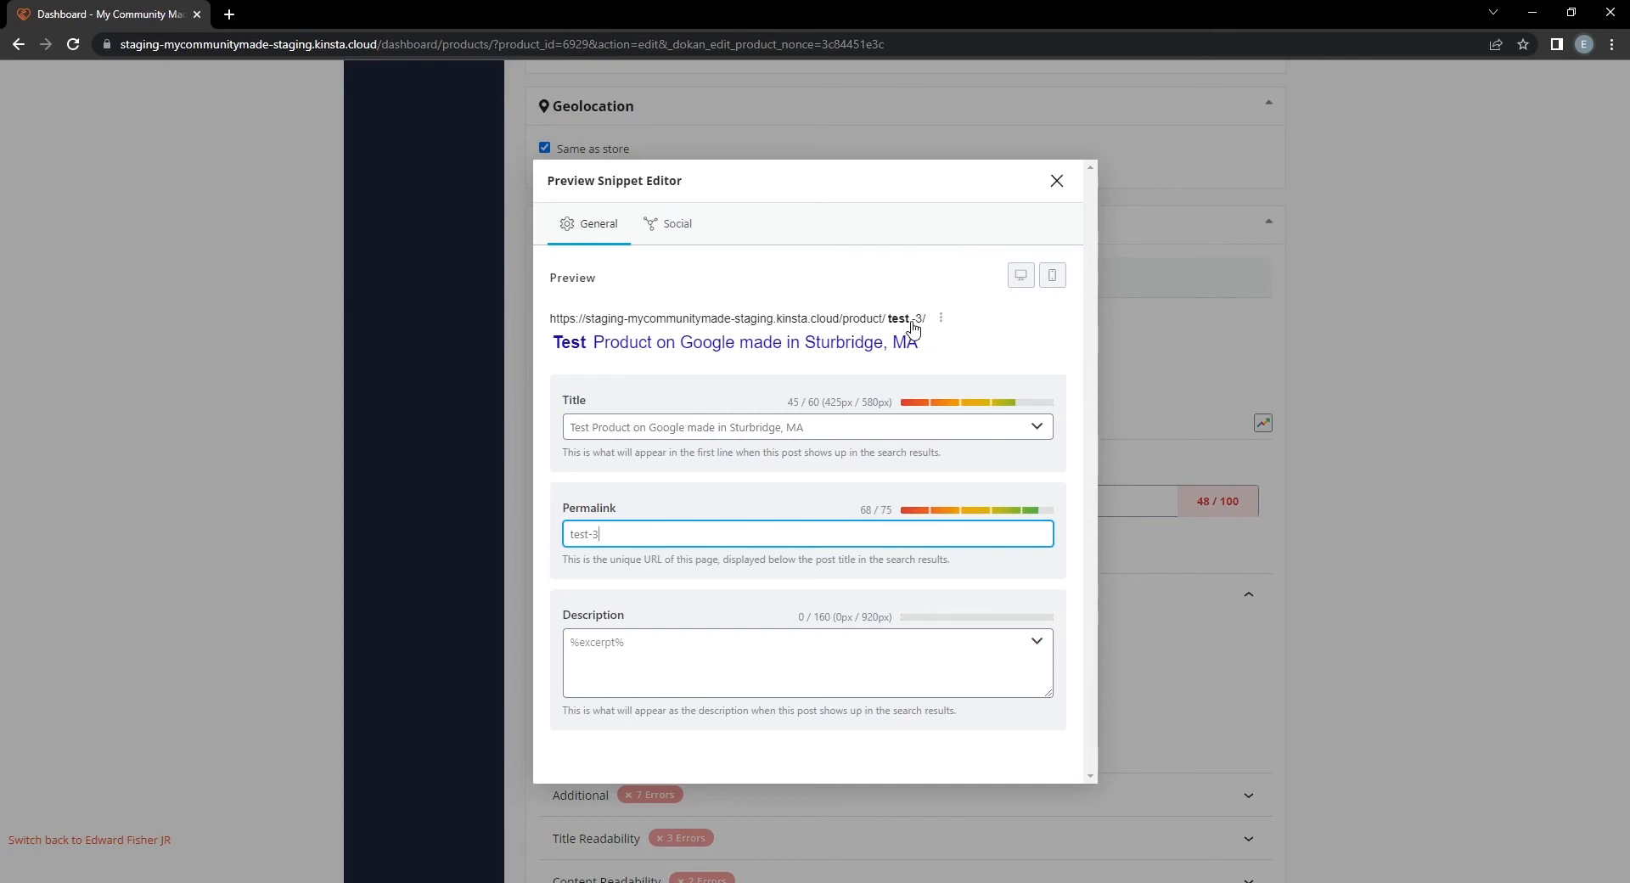
{"action": "triple_click", "coordinate": [626, 541]}
{"action": "left_click", "coordinate": [629, 545]}
{"action": "key", "text": "BackSpace"}
{"action": "key", "text": "BackSpace"}
{"action": "left_click", "coordinate": [667, 607]}
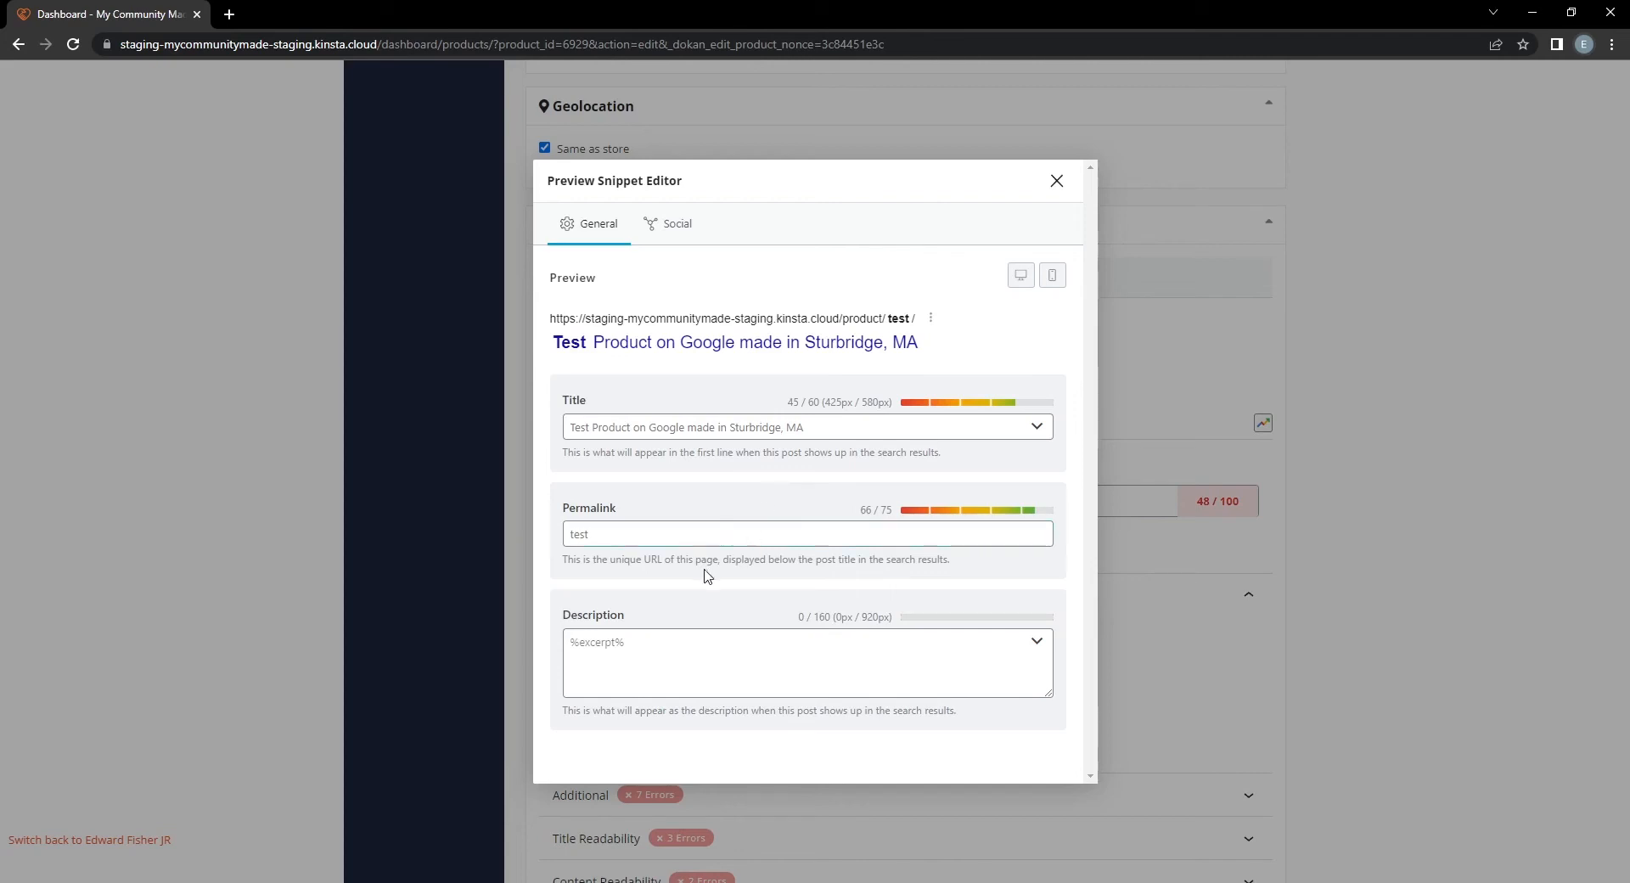
Set the snippet description to "Test product made by small business in Sturbridge, MA. Produced with quality sustainable materials.".
{"action": "left_click", "coordinate": [686, 645]}
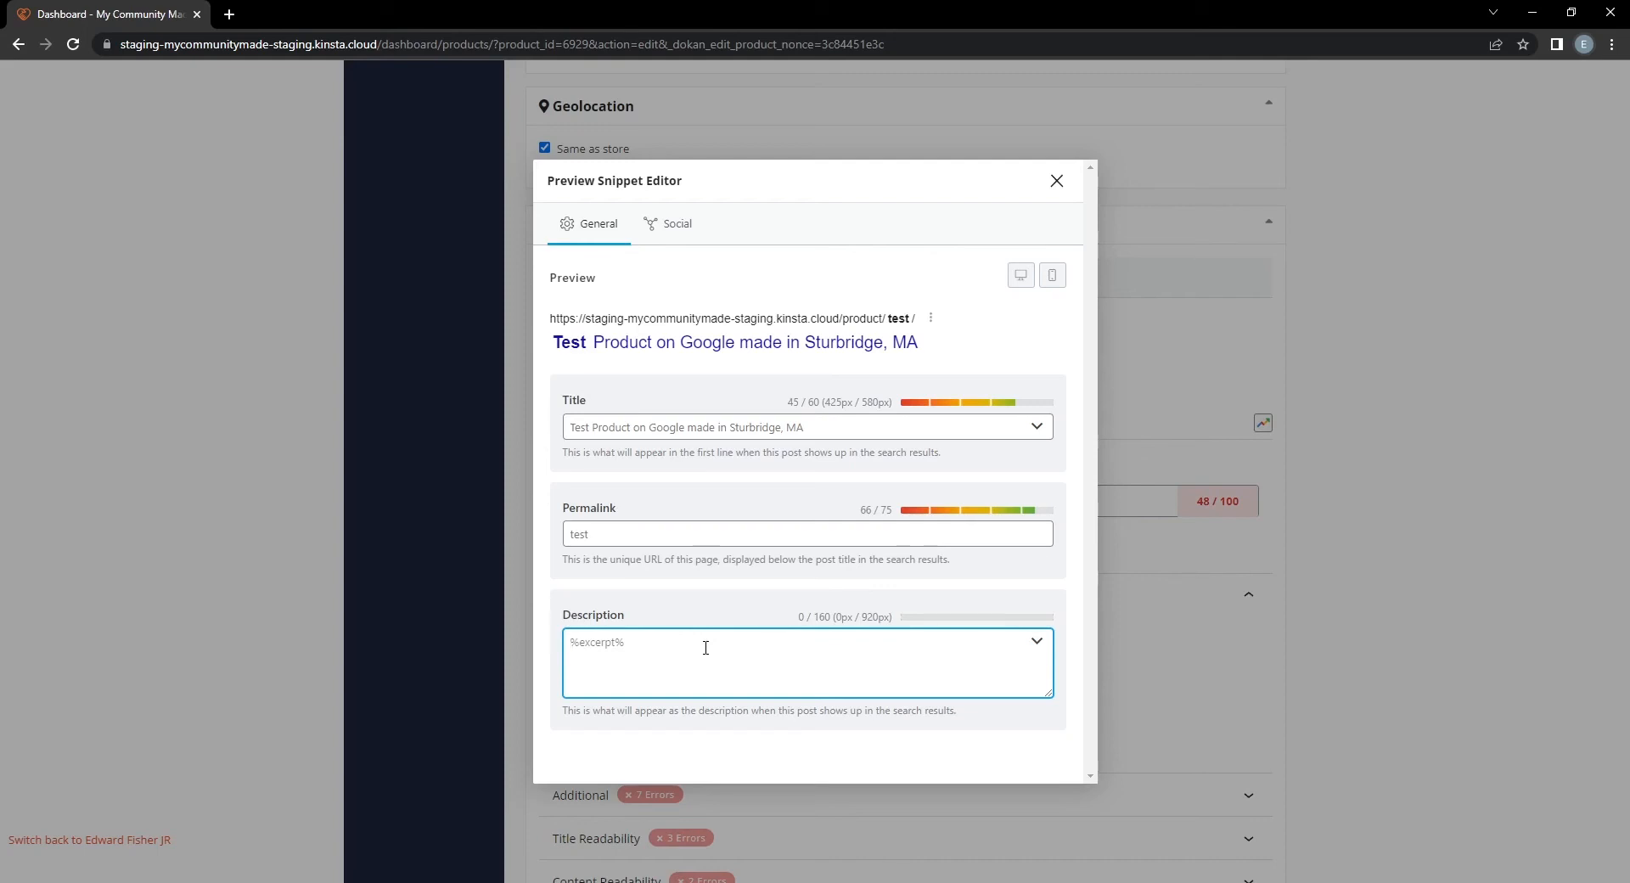
{"action": "type", "text": "Test p"}
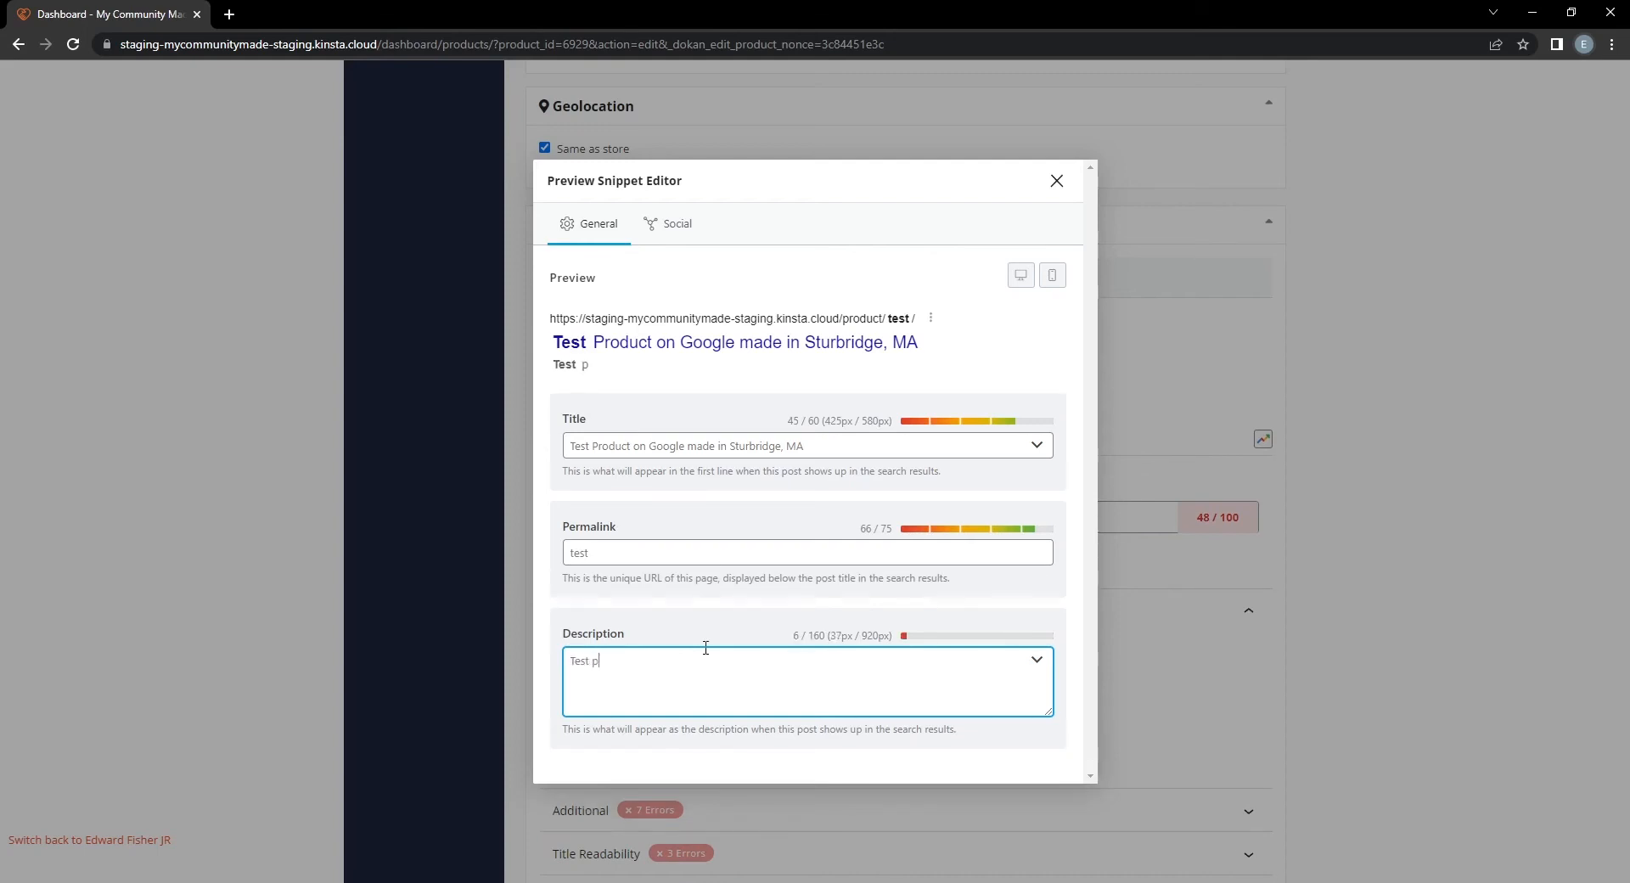
{"action": "type", "text": "roduct made by "}
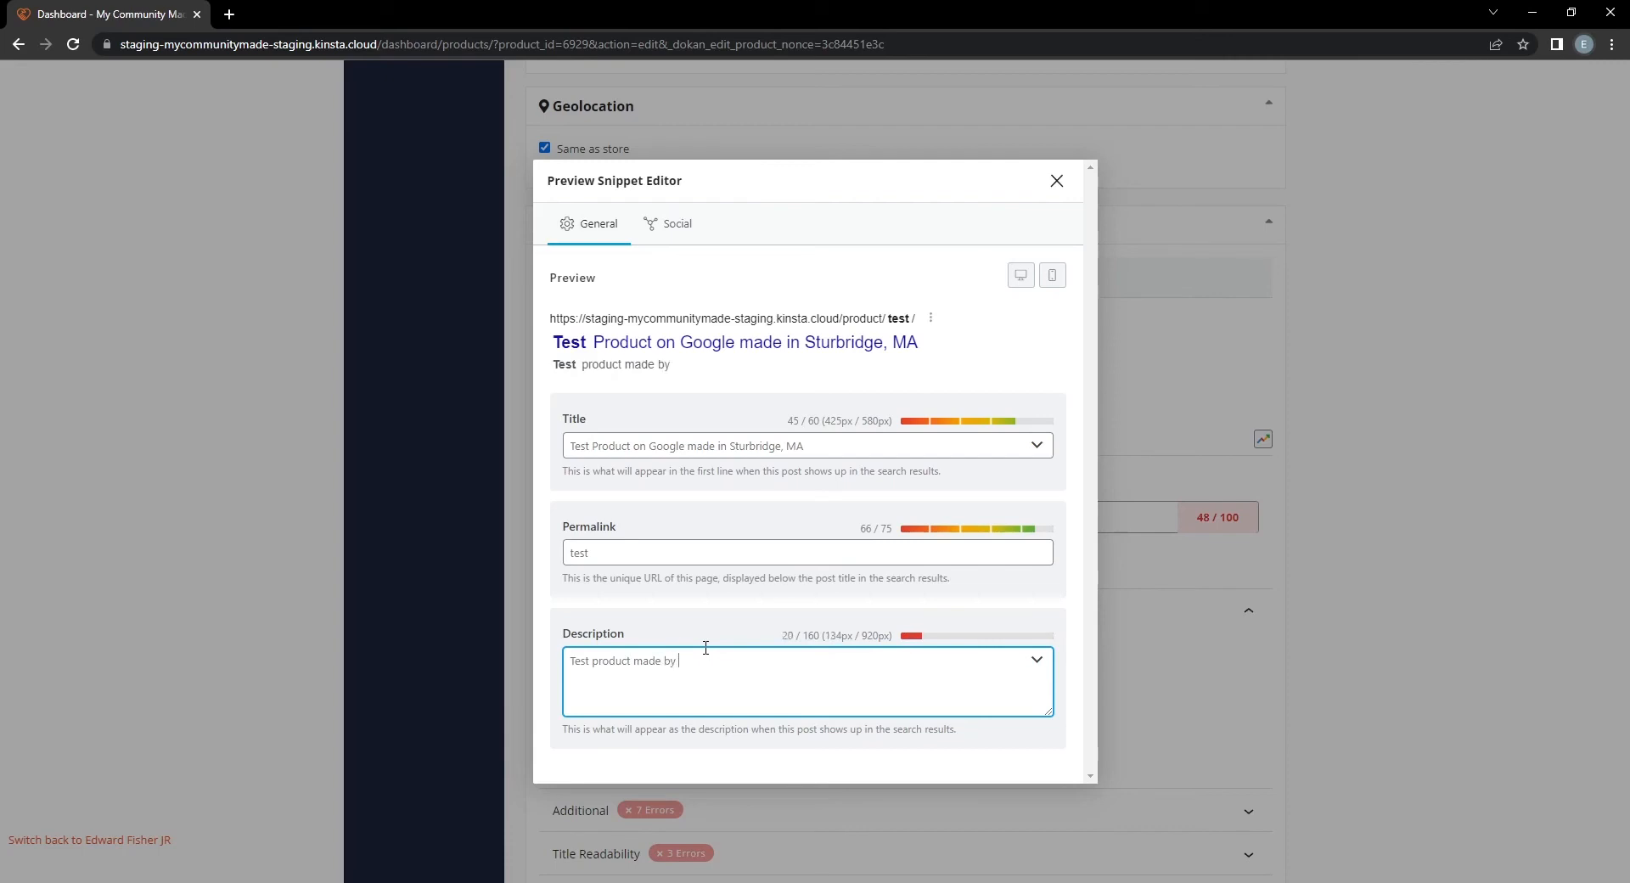
{"action": "type", "text": "small buisness in Sturbridg"}
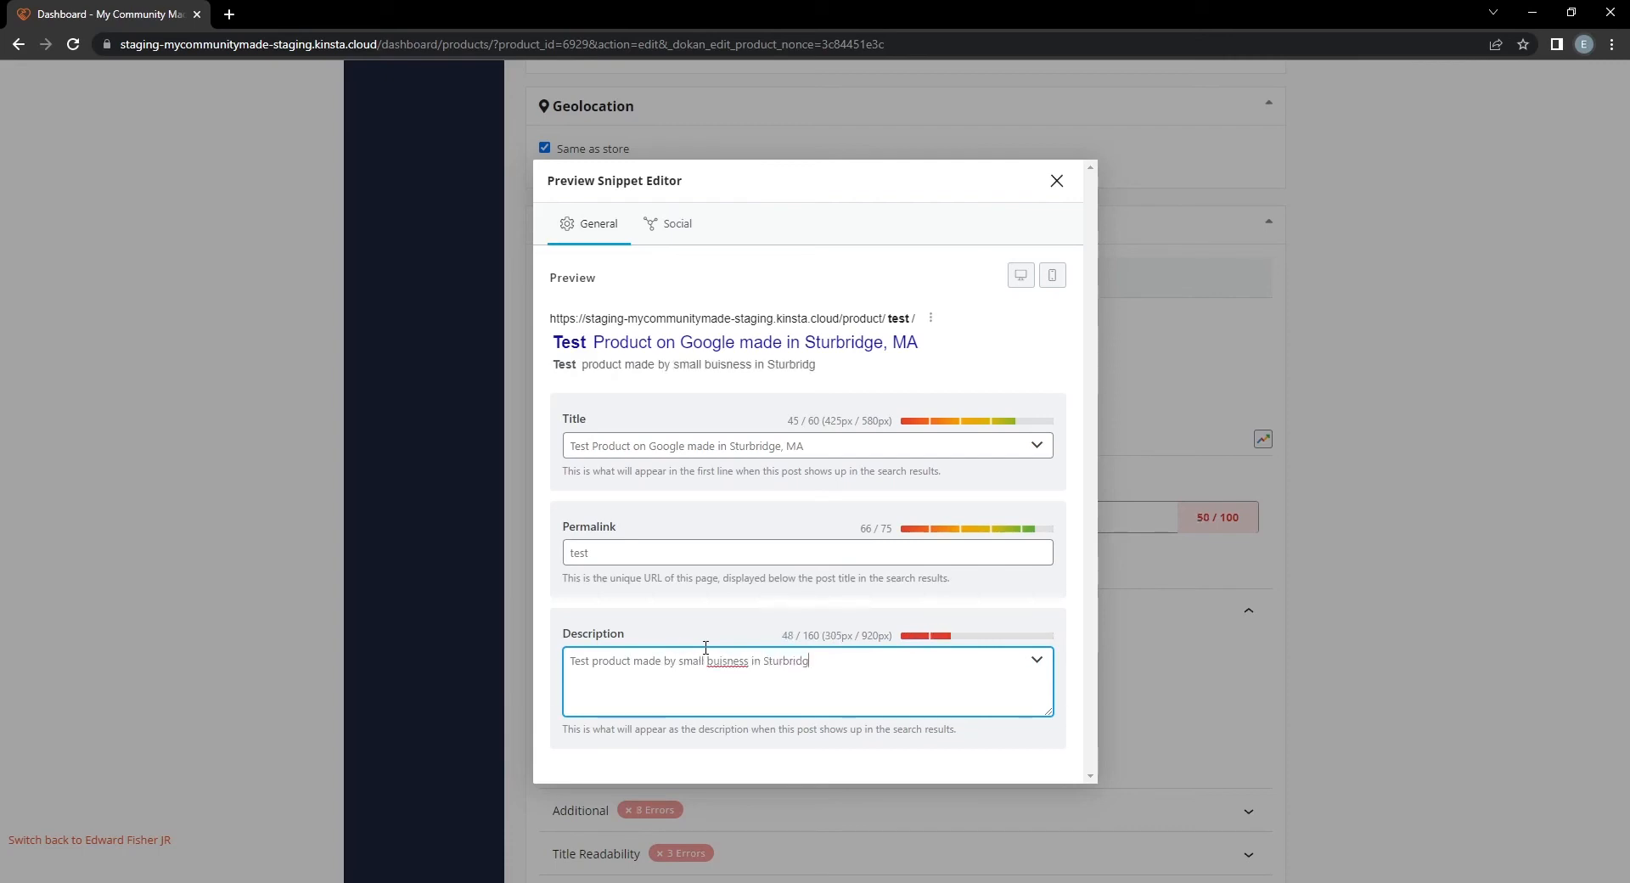
{"action": "type", "text": "e, MA."}
{"action": "type", "text": "Produced with quality sust"}
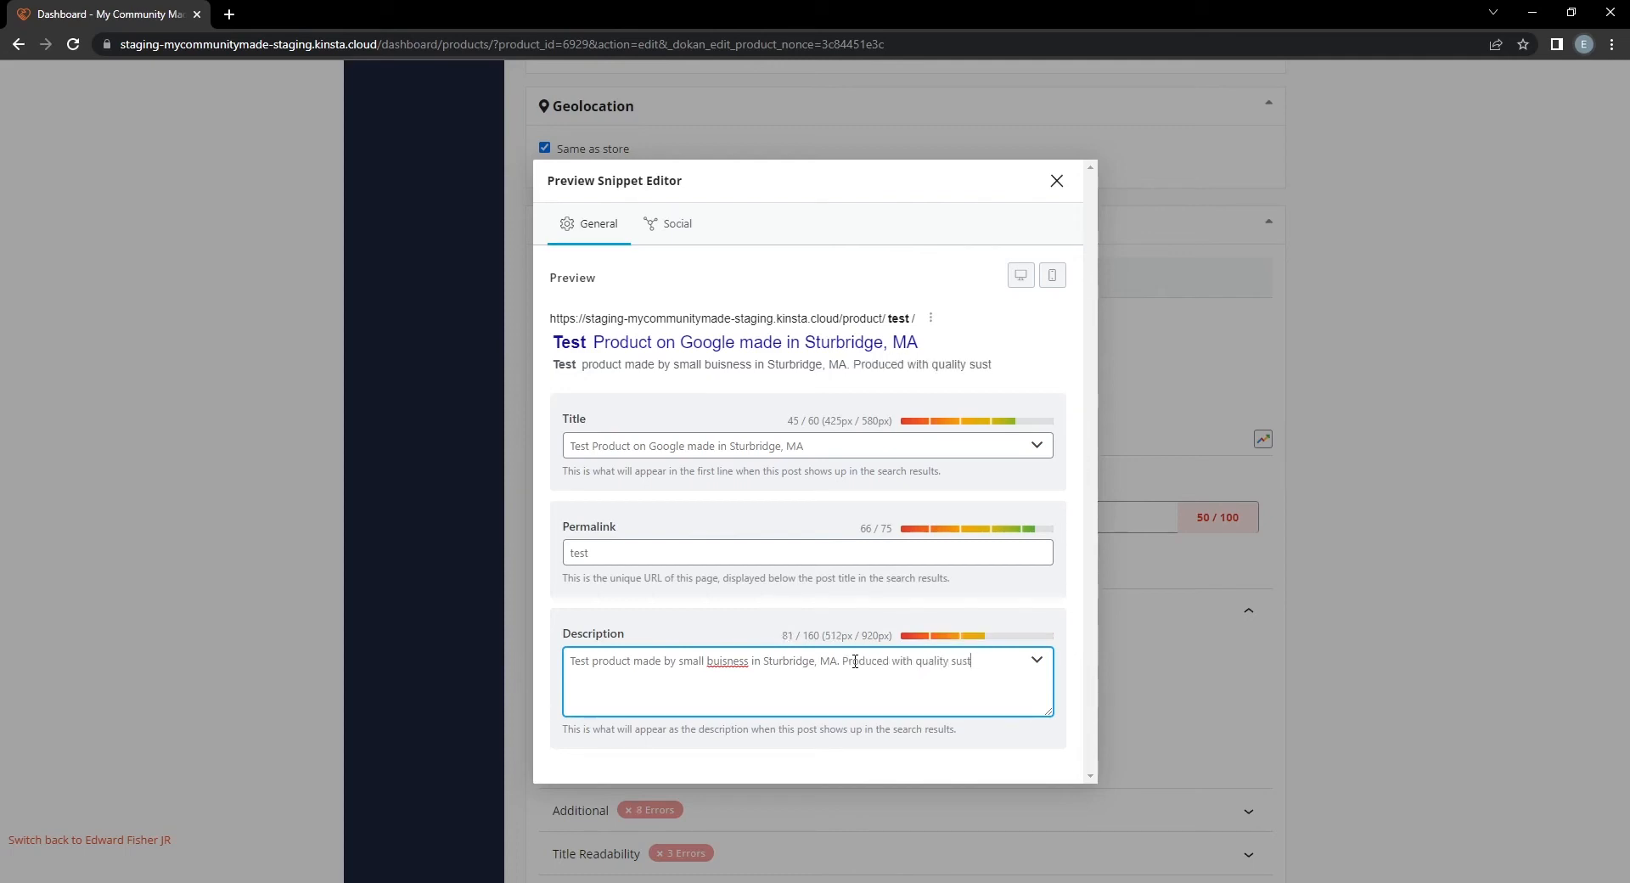
{"action": "type", "text": "ainable materials."}
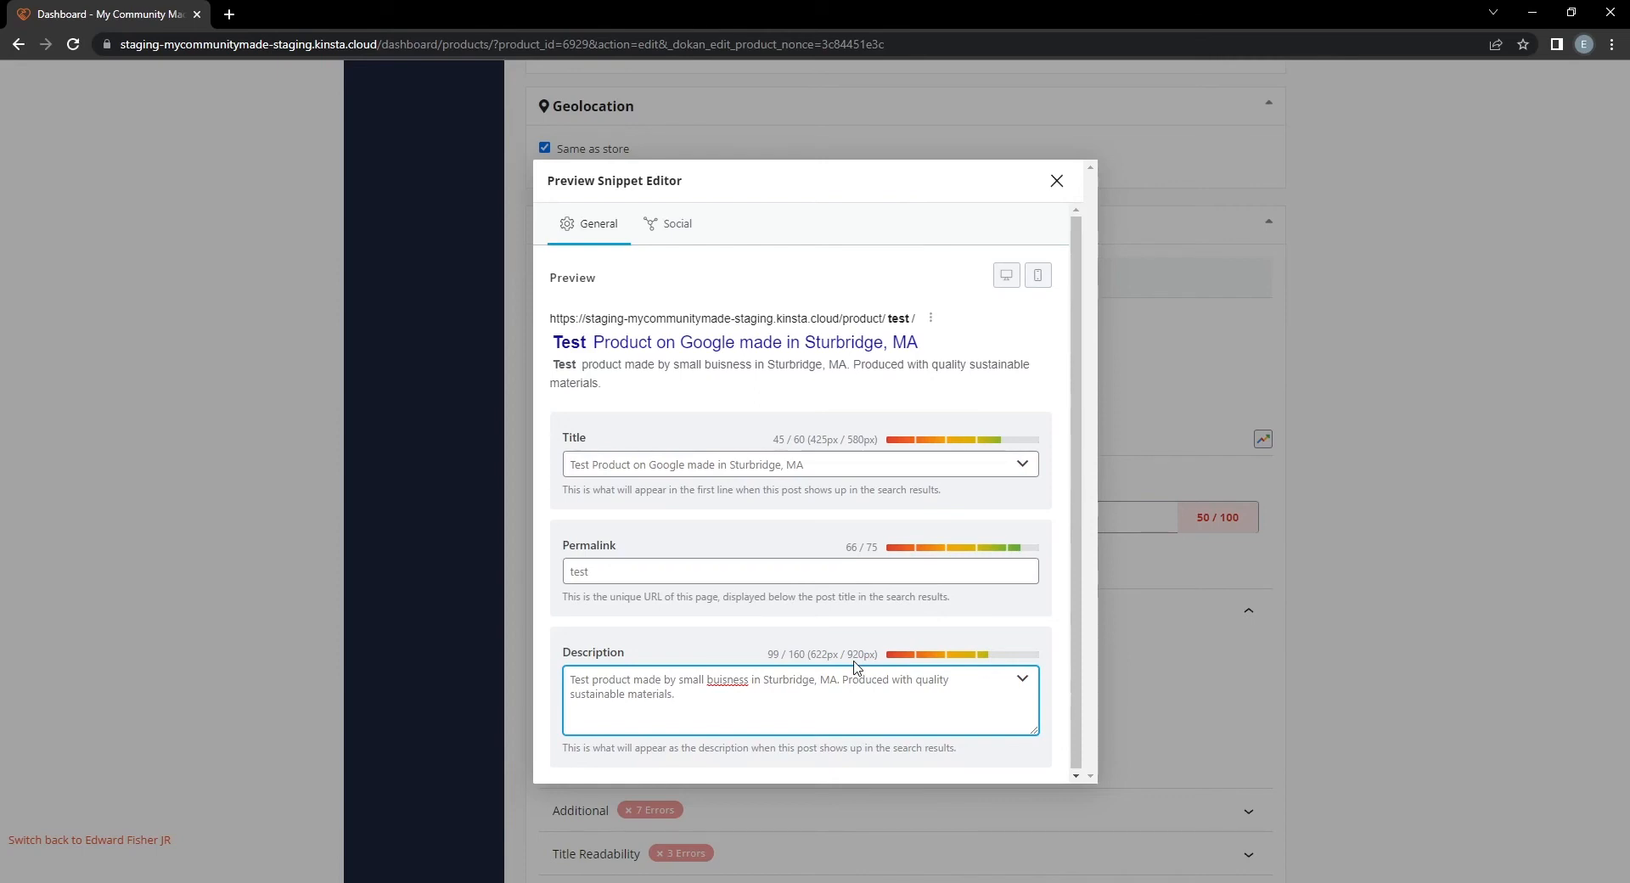
{"action": "left_click", "coordinate": [718, 680]}
{"action": "key", "text": "BackSpace"}
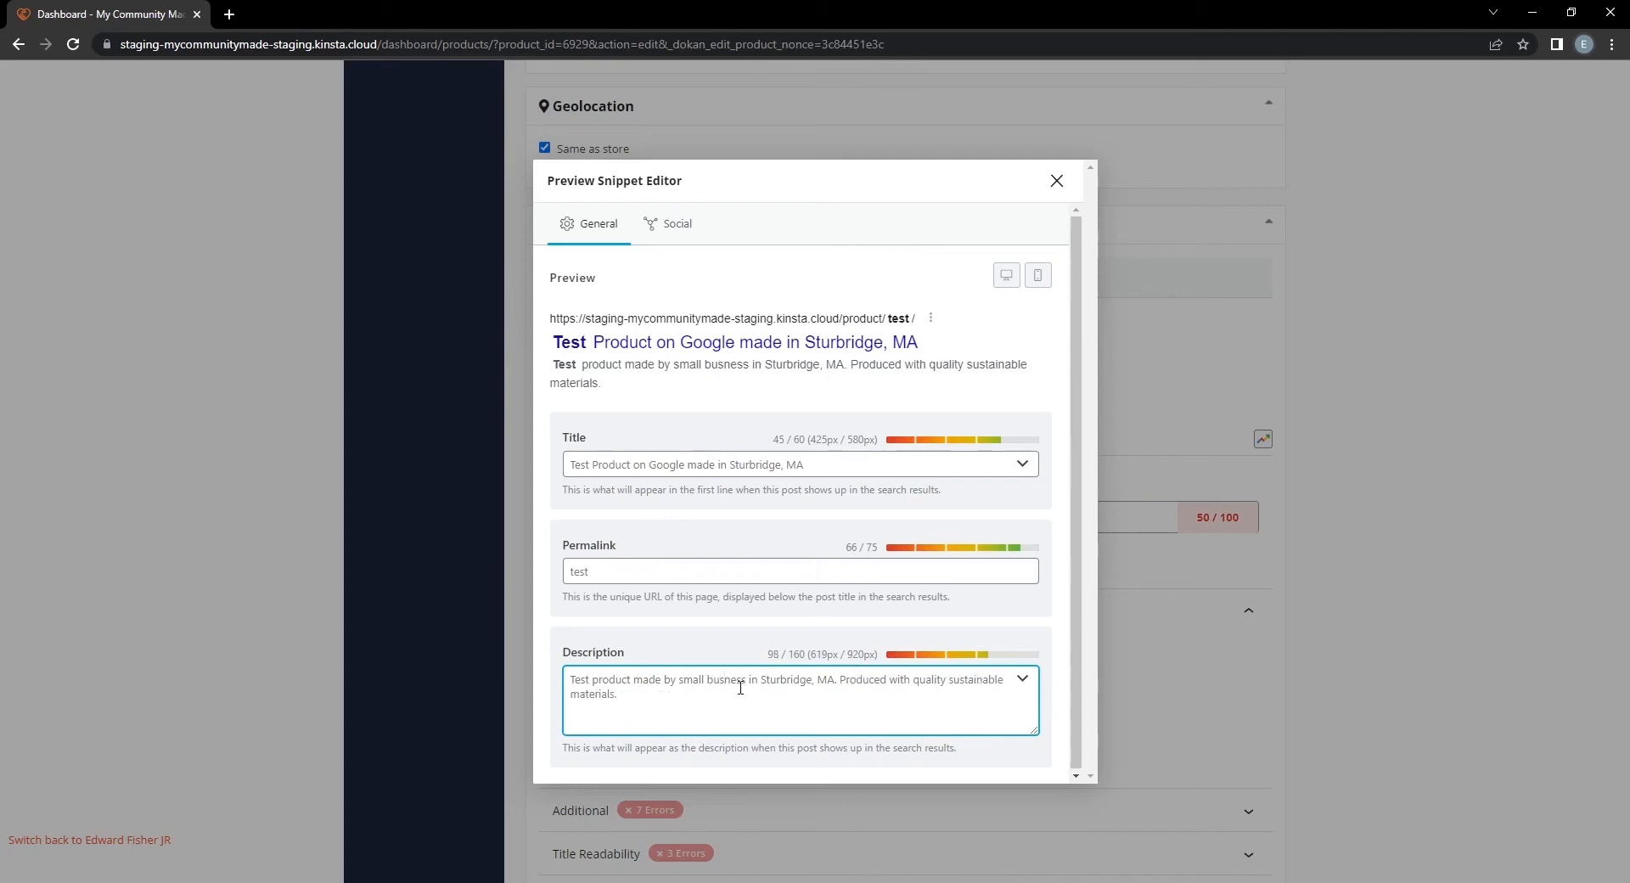
{"action": "type", "text": "i"}
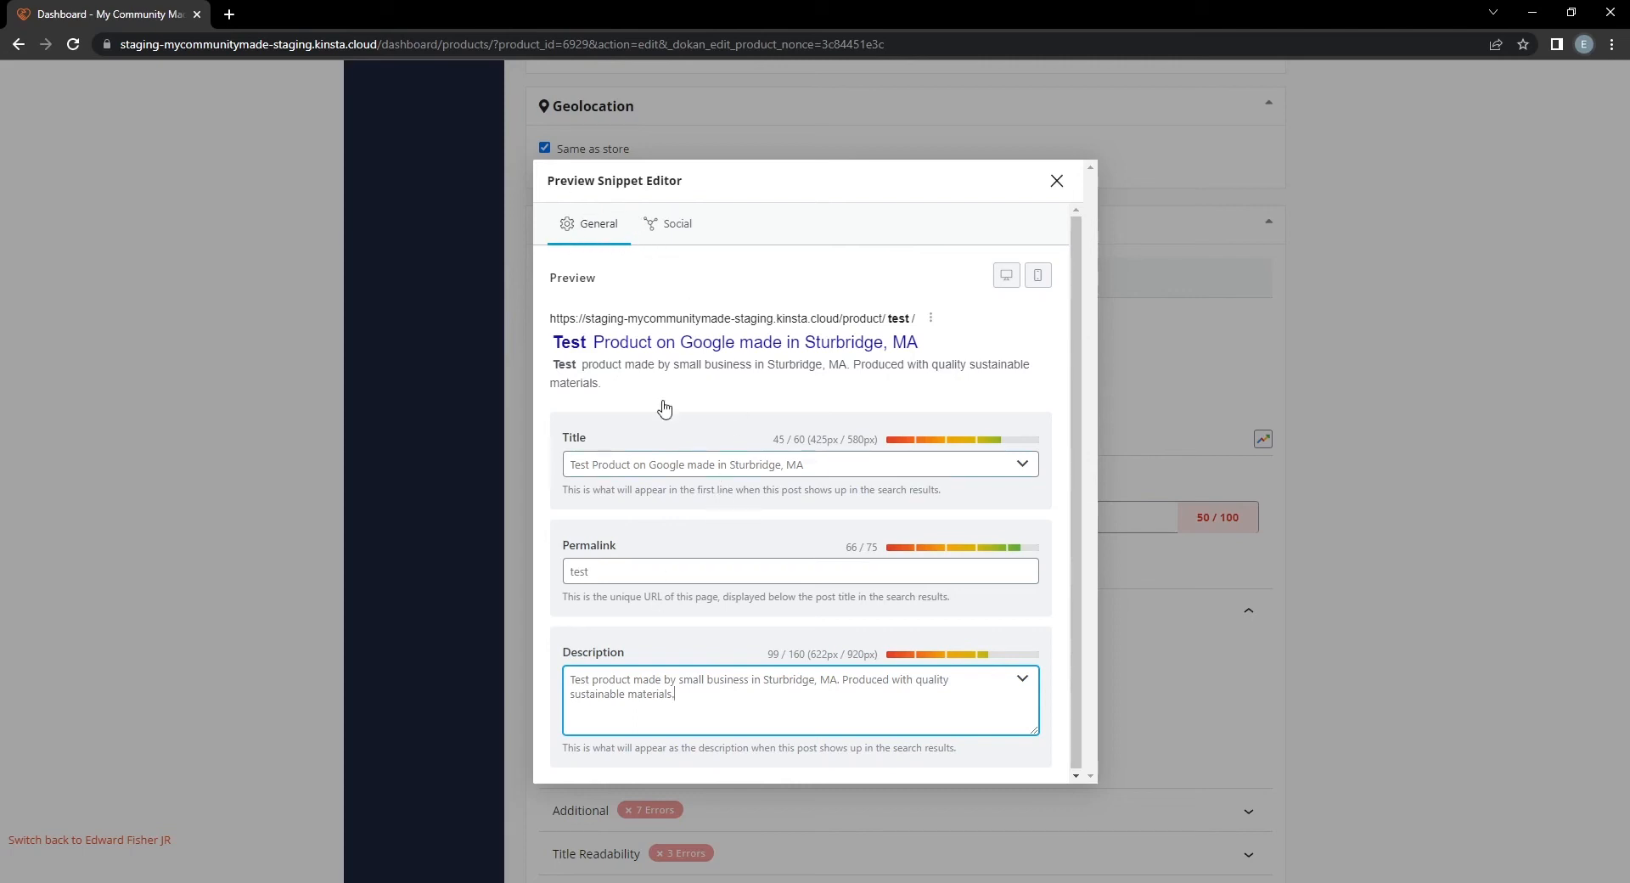
Open the snippet's social sharing settings and examine the Facebook post preview and its image, title and description fields.
{"action": "left_click", "coordinate": [677, 234]}
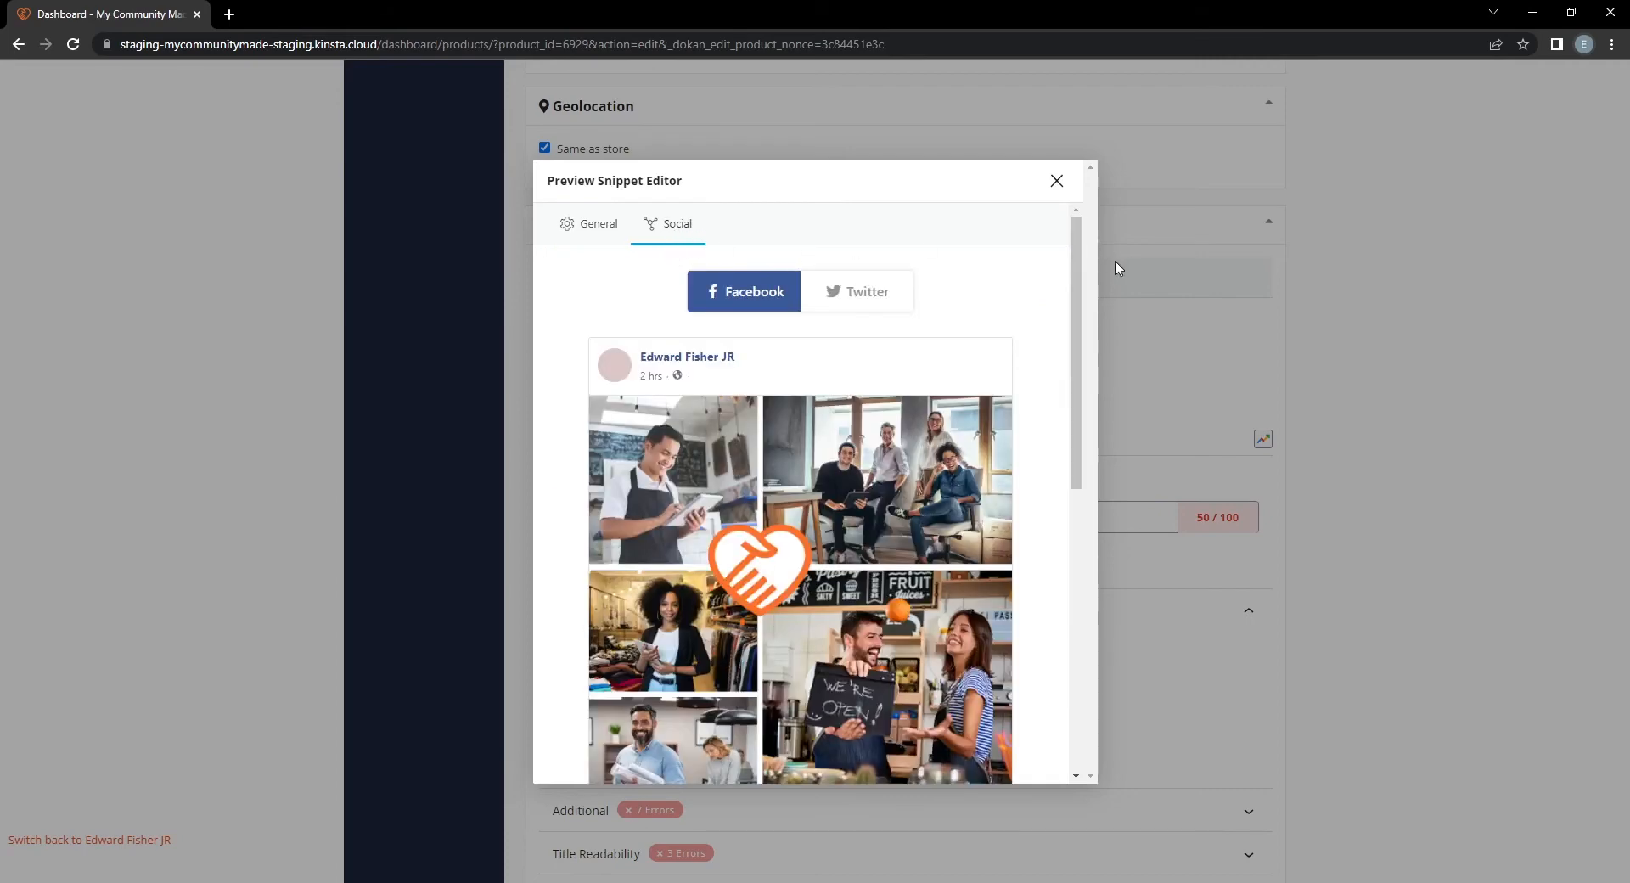
{"action": "scroll", "coordinate": [1049, 294], "scroll_direction": "down", "scroll_amount": 2}
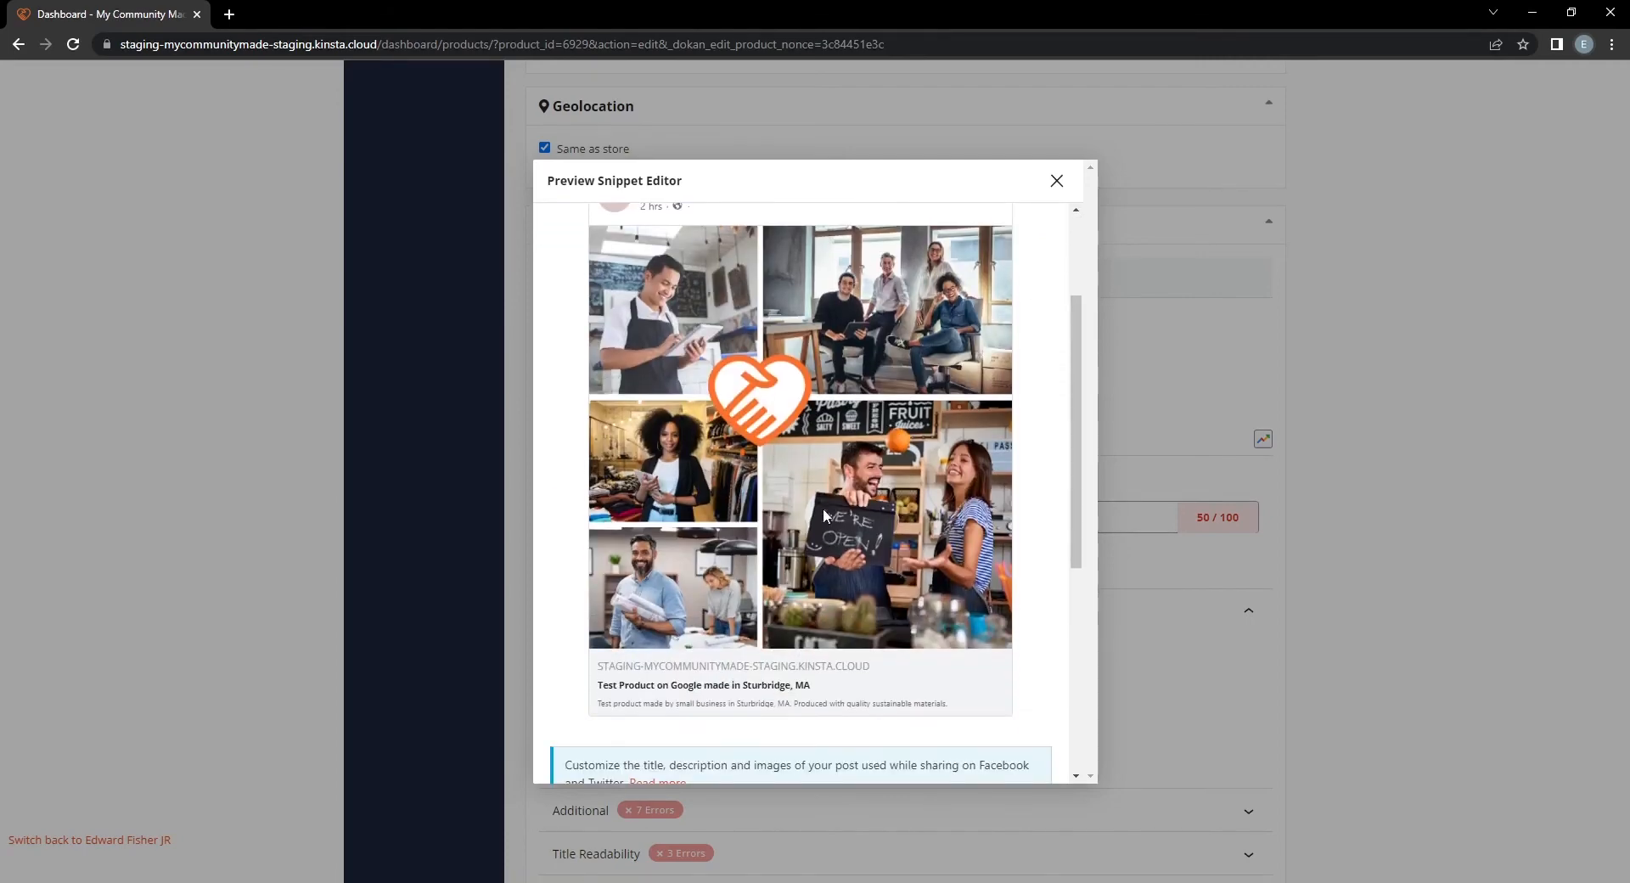
{"action": "scroll", "coordinate": [802, 535], "scroll_direction": "down", "scroll_amount": 5}
{"action": "scroll", "coordinate": [935, 265], "scroll_direction": "up", "scroll_amount": 7}
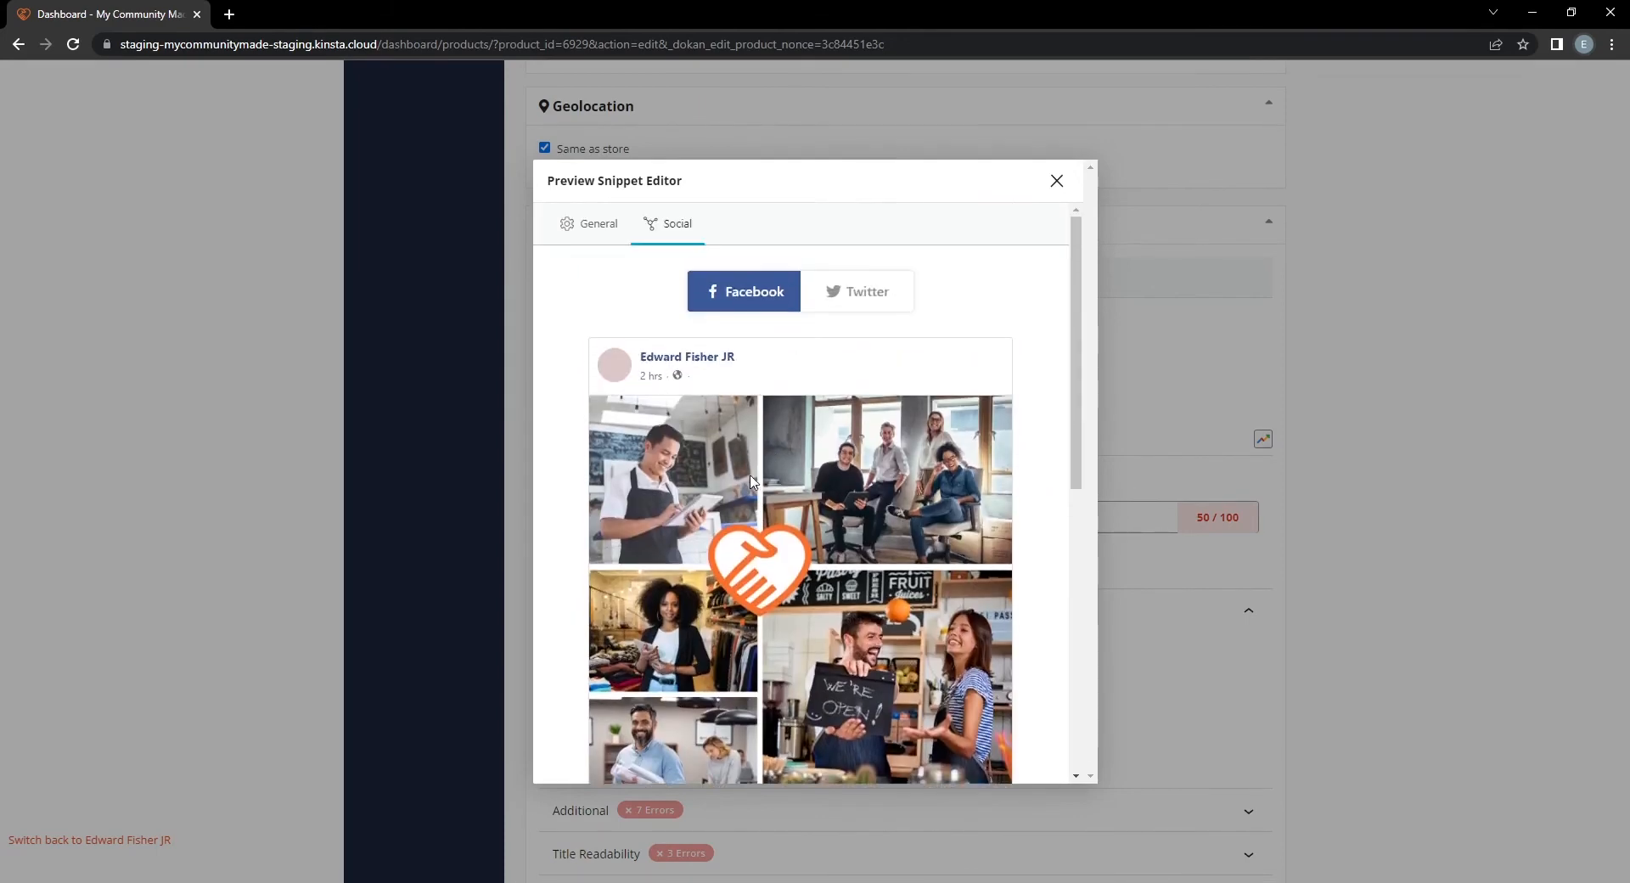
{"action": "scroll", "coordinate": [807, 480], "scroll_direction": "down", "scroll_amount": 3}
{"action": "scroll", "coordinate": [806, 479], "scroll_direction": "down", "scroll_amount": 2}
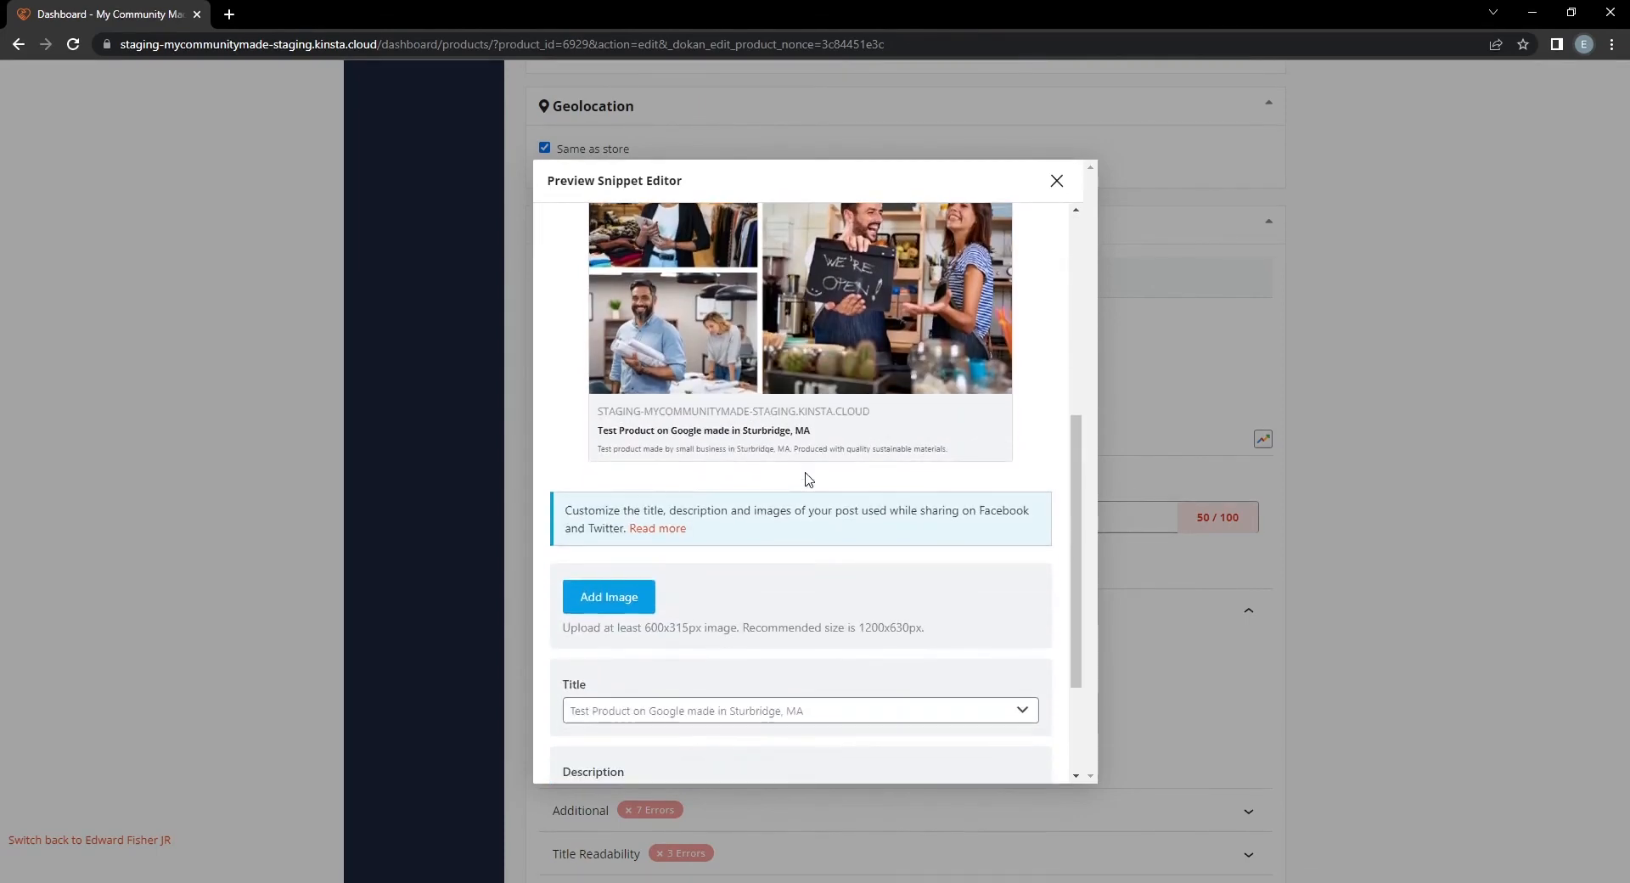
{"action": "scroll", "coordinate": [726, 539], "scroll_direction": "down", "scroll_amount": 1}
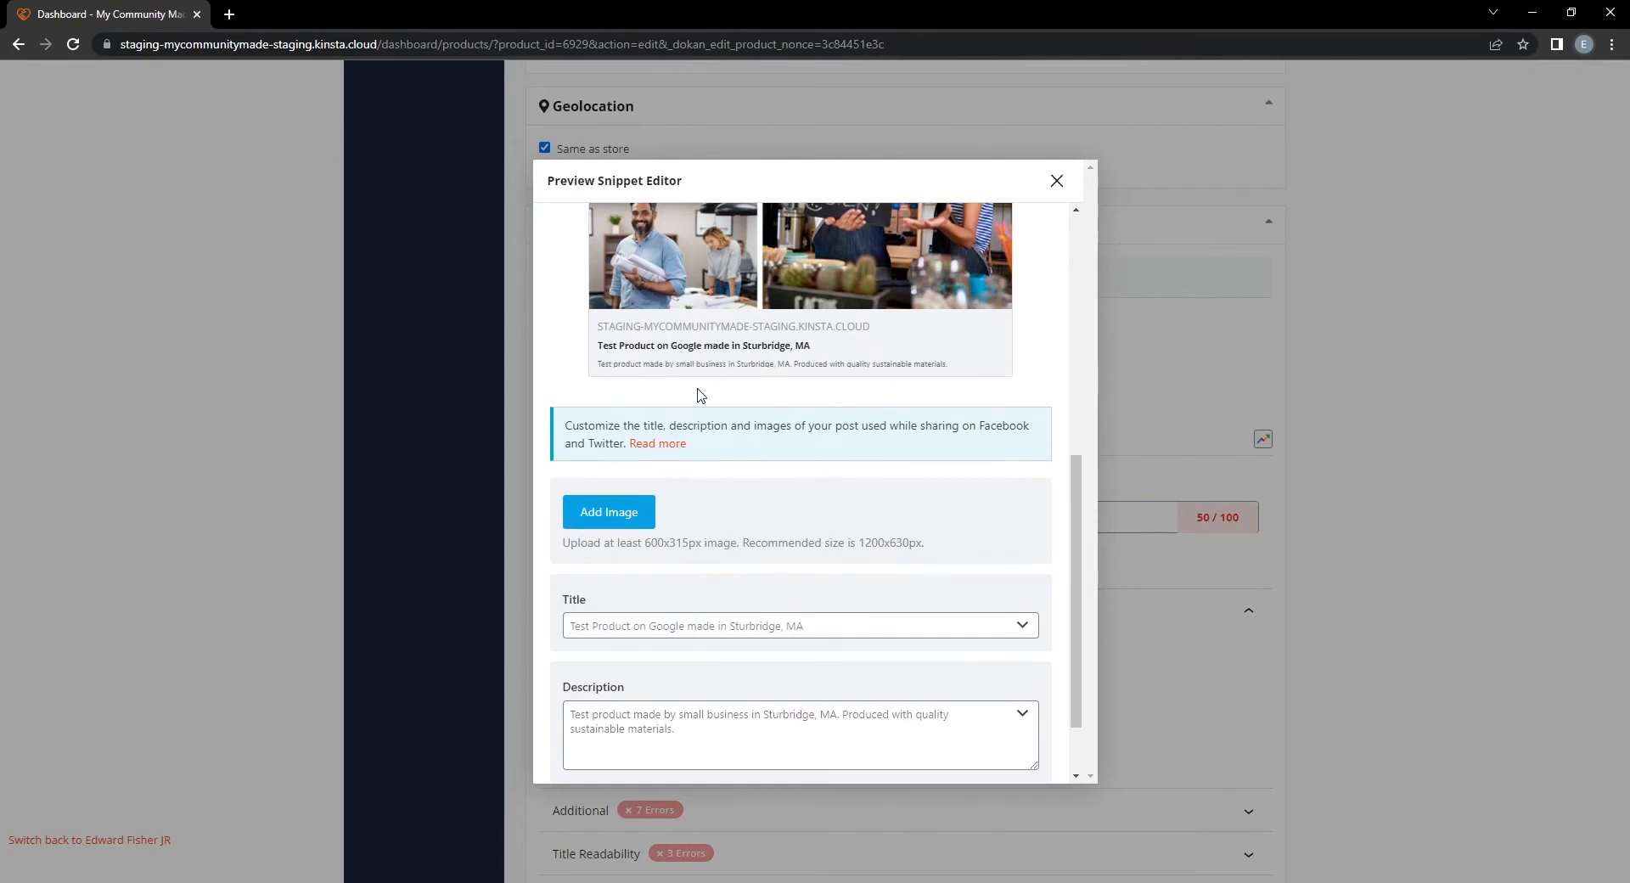
Add the second logo image, logo_512.png, from the media library as the Facebook sharing image and check the post preview.
{"action": "left_click", "coordinate": [633, 519]}
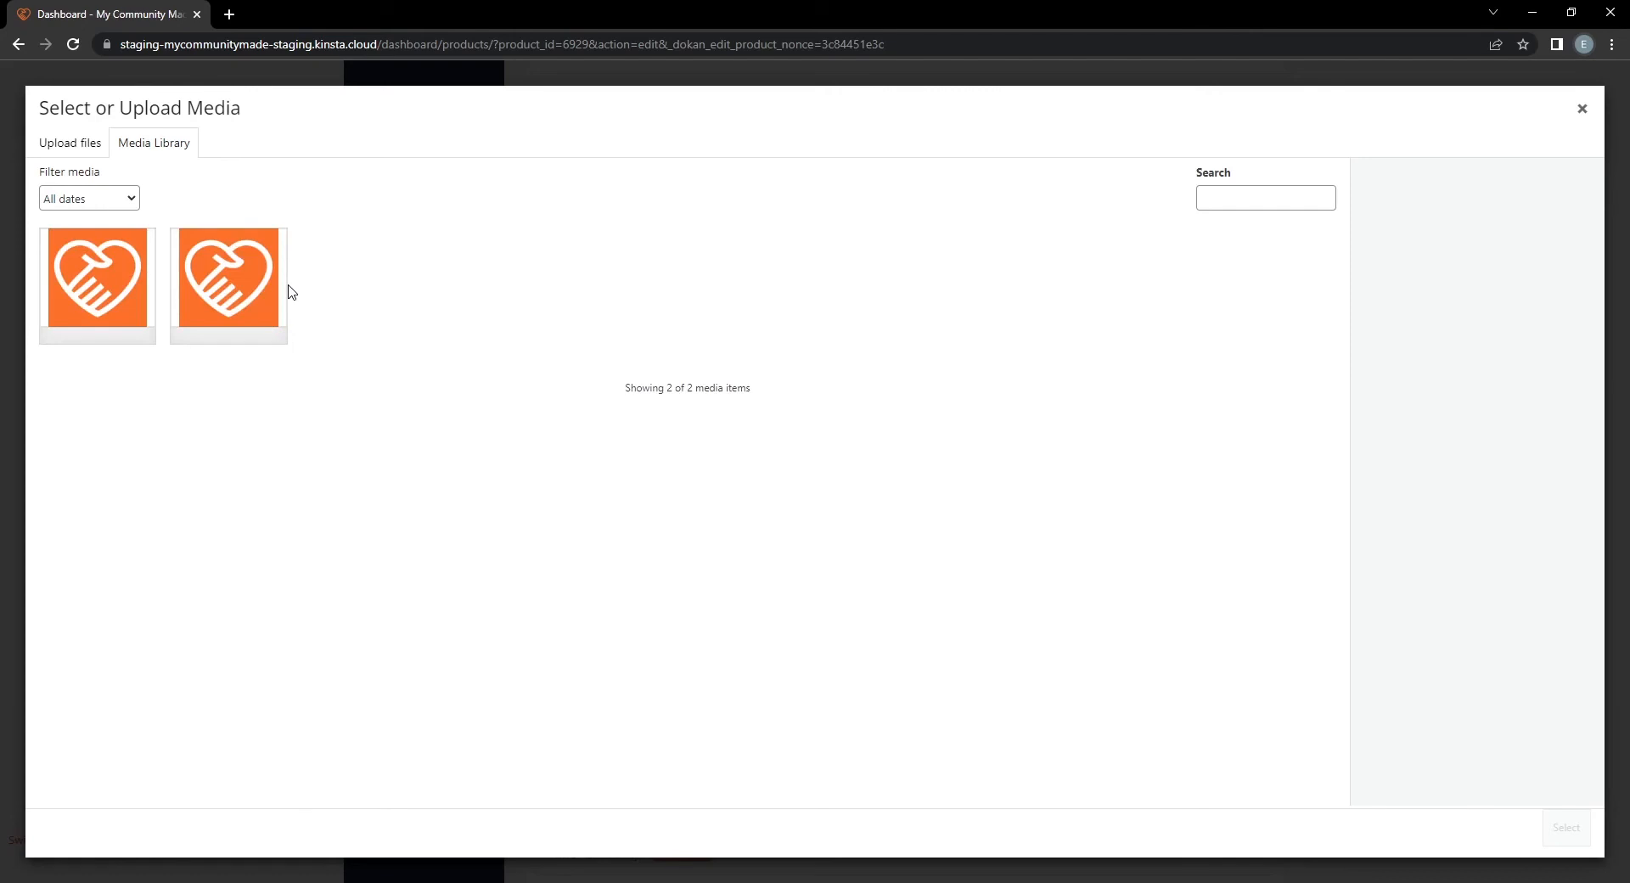
{"action": "left_click", "coordinate": [274, 282]}
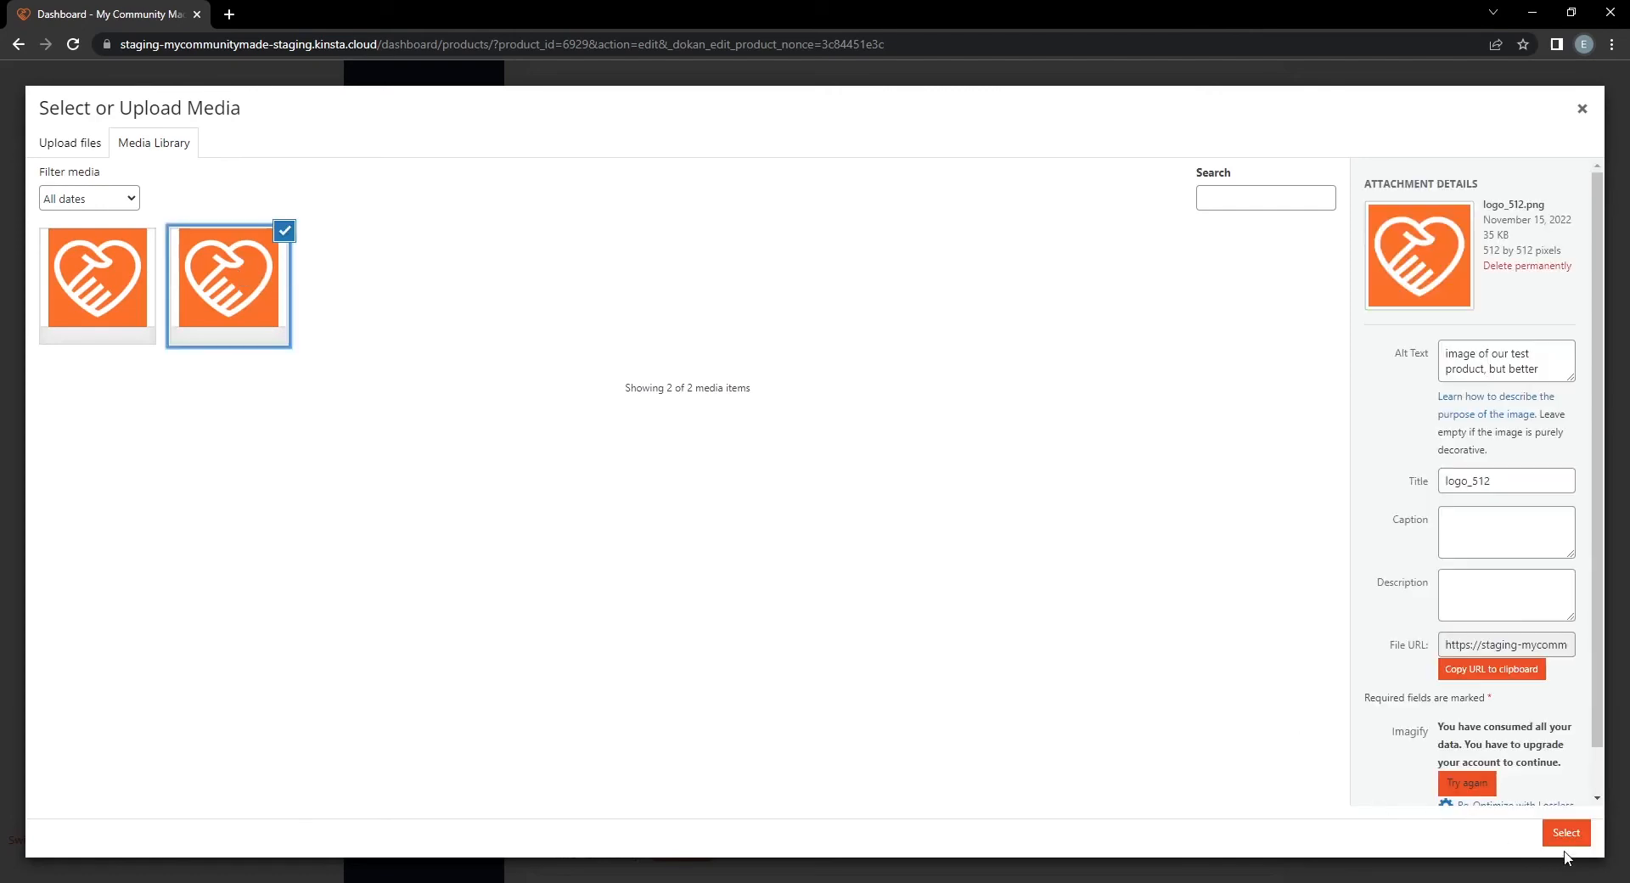
{"action": "left_click", "coordinate": [1565, 837]}
{"action": "scroll", "coordinate": [789, 611], "scroll_direction": "up", "scroll_amount": 5}
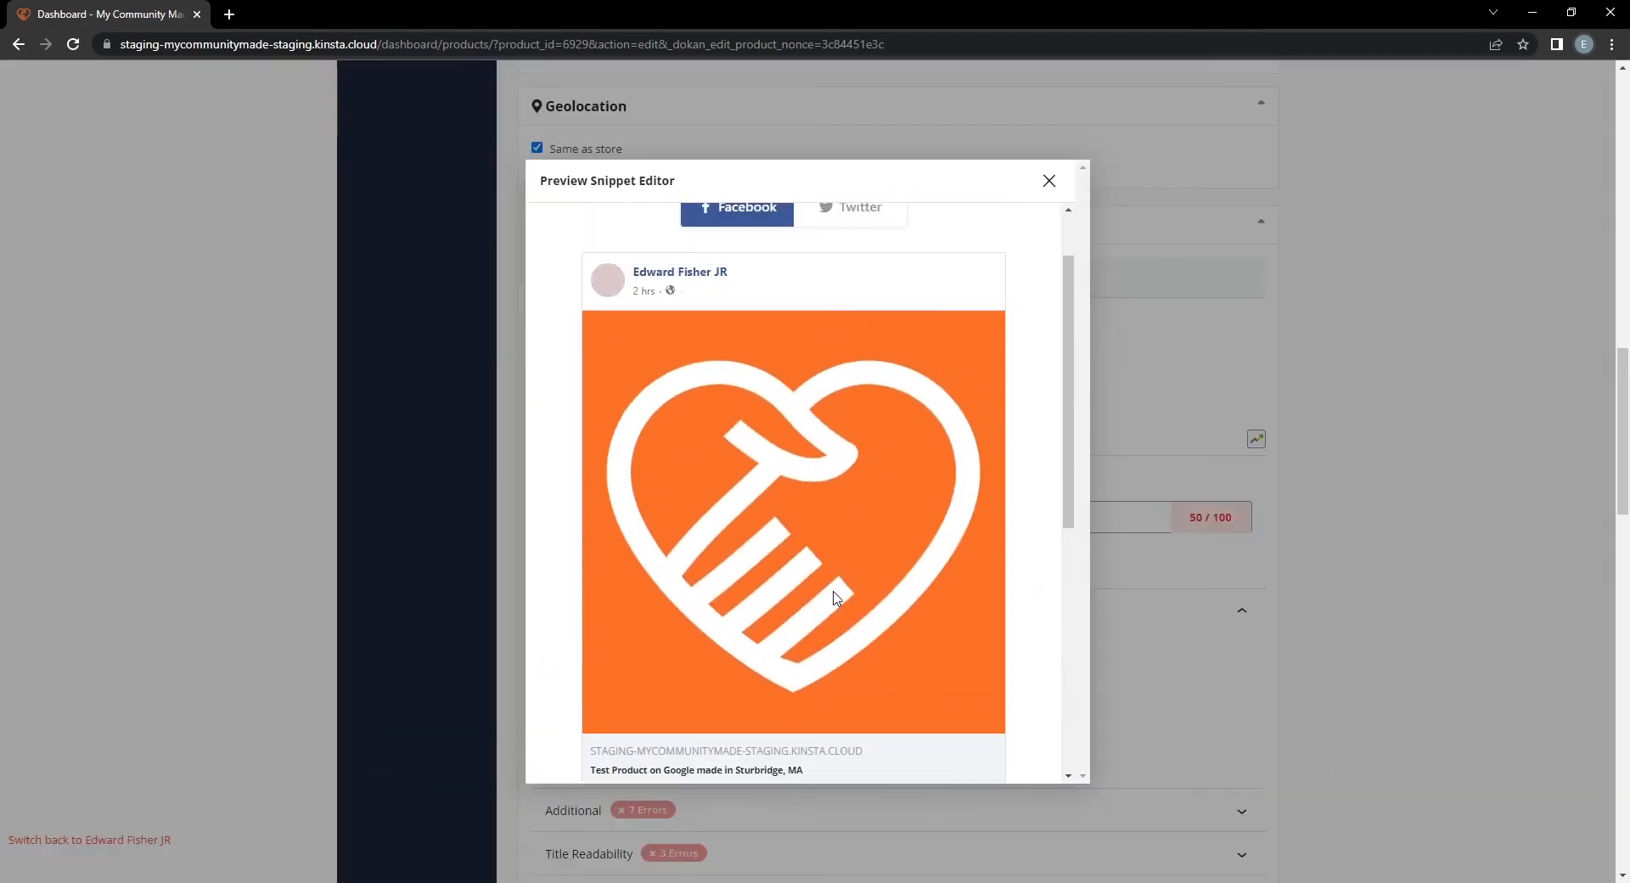
{"action": "scroll", "coordinate": [777, 553], "scroll_direction": "down", "scroll_amount": 2}
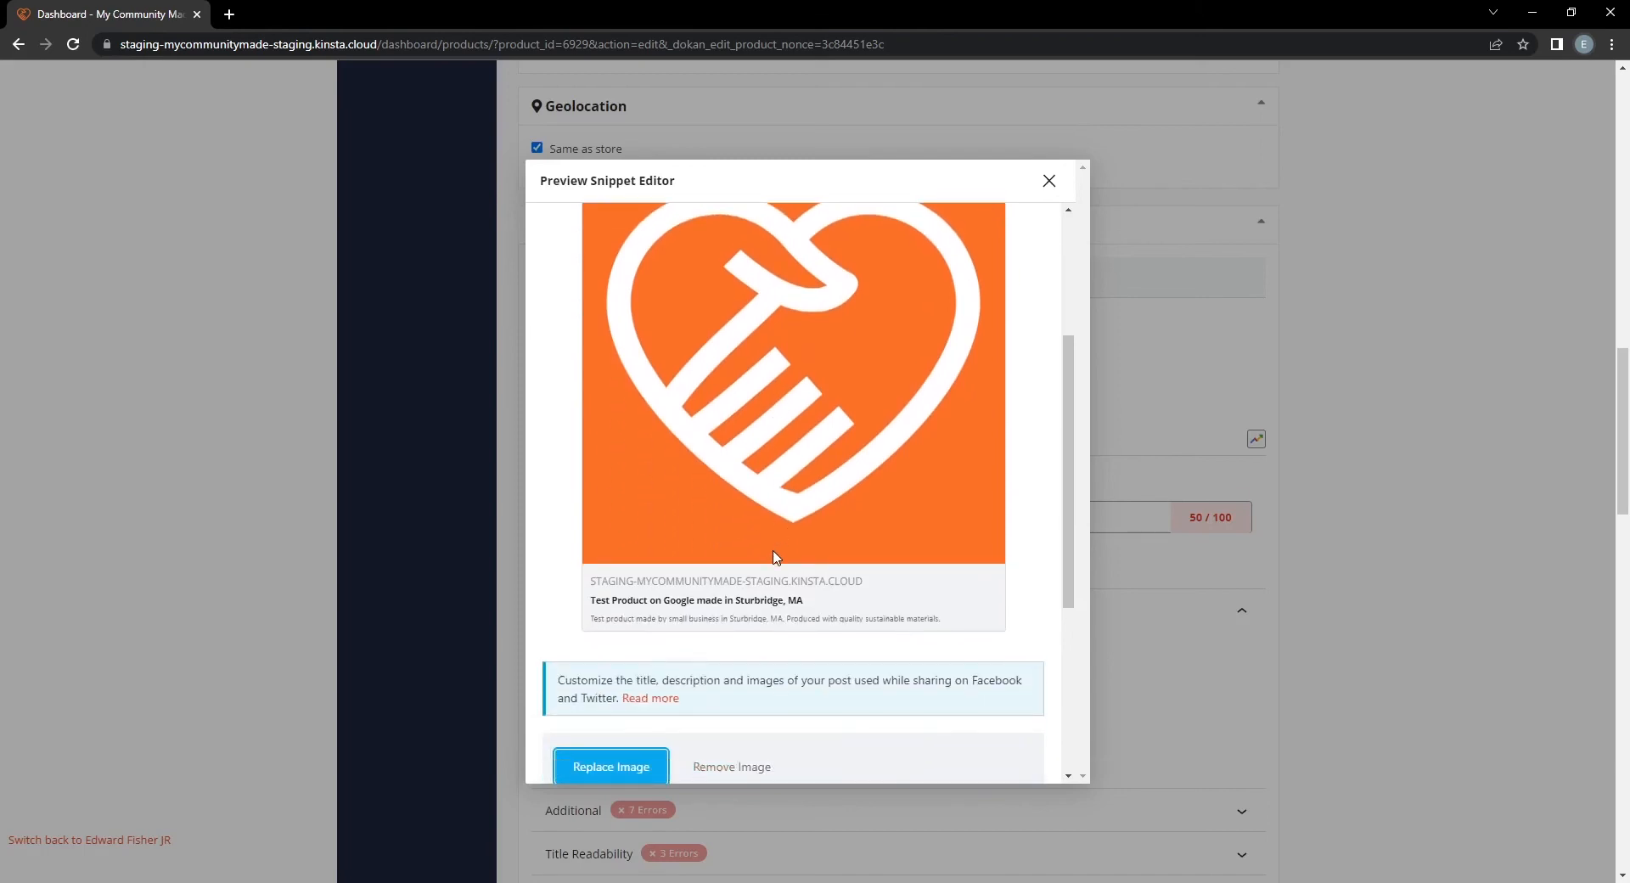
{"action": "scroll", "coordinate": [780, 371], "scroll_direction": "up", "scroll_amount": 2}
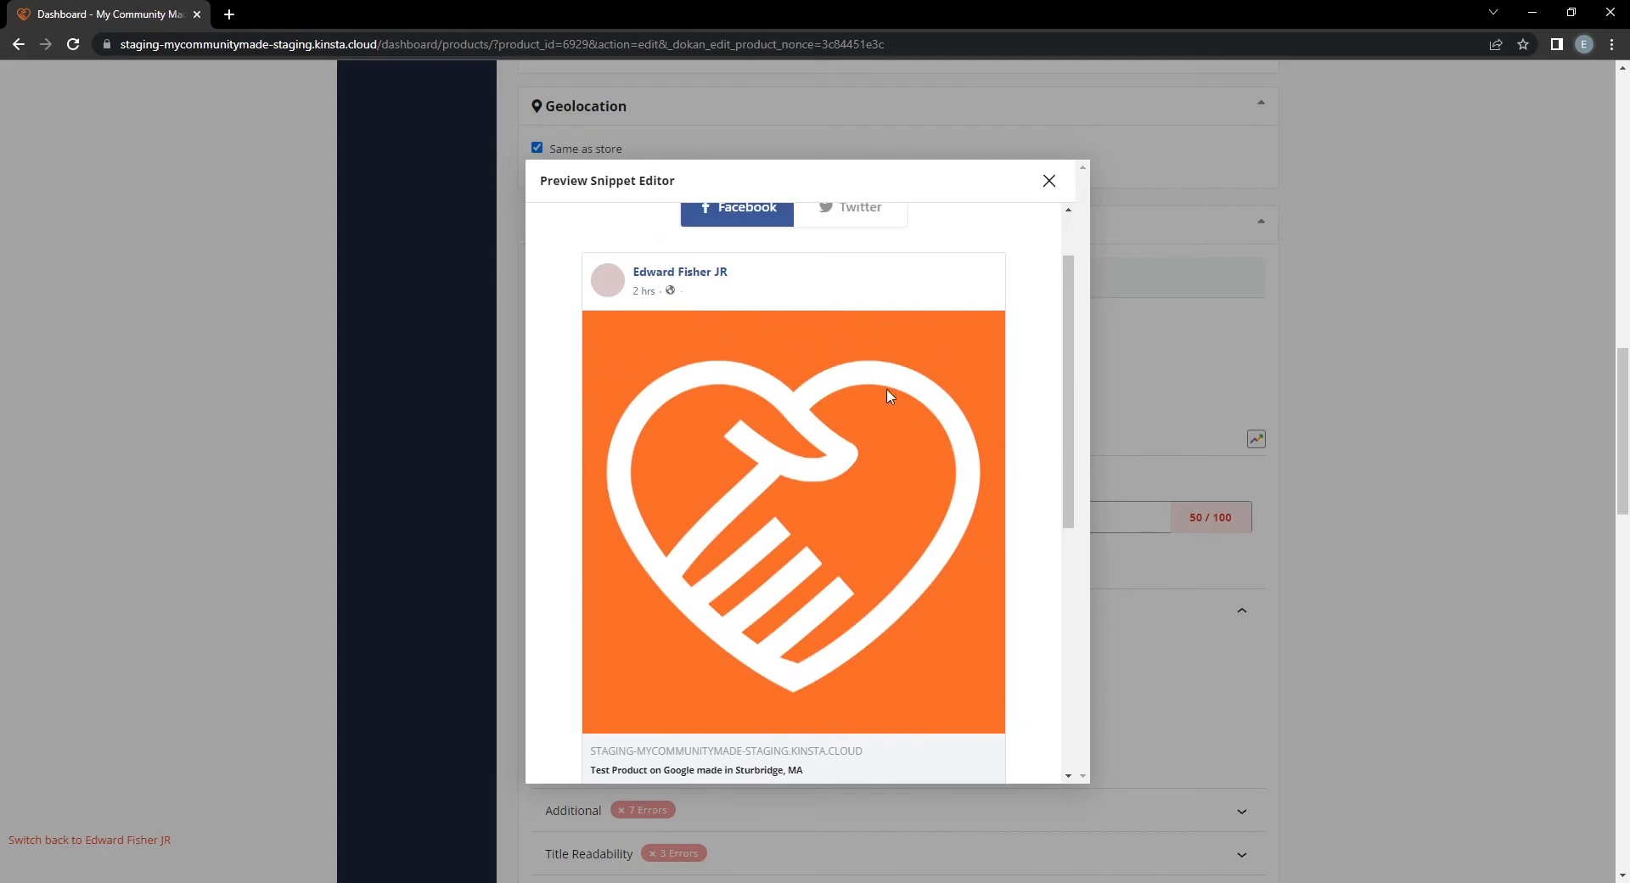
Set the Facebook sharing title to "New Test Item, Just Added to MCM", keeping the existing description.
{"action": "scroll", "coordinate": [760, 556], "scroll_direction": "down", "scroll_amount": 6}
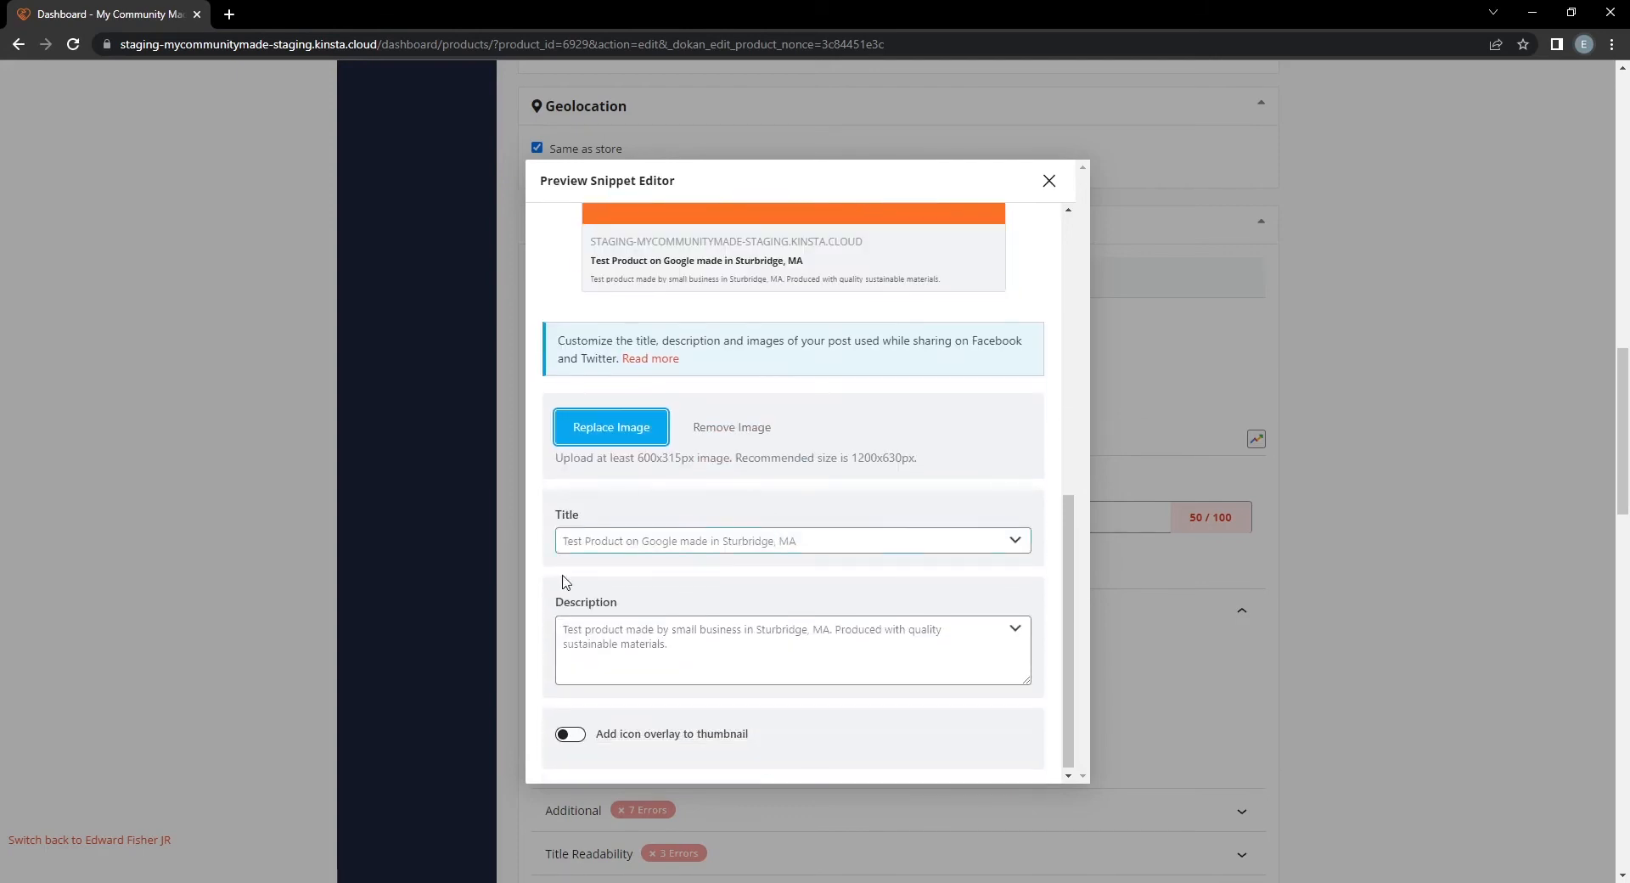
{"action": "left_click", "coordinate": [645, 541]}
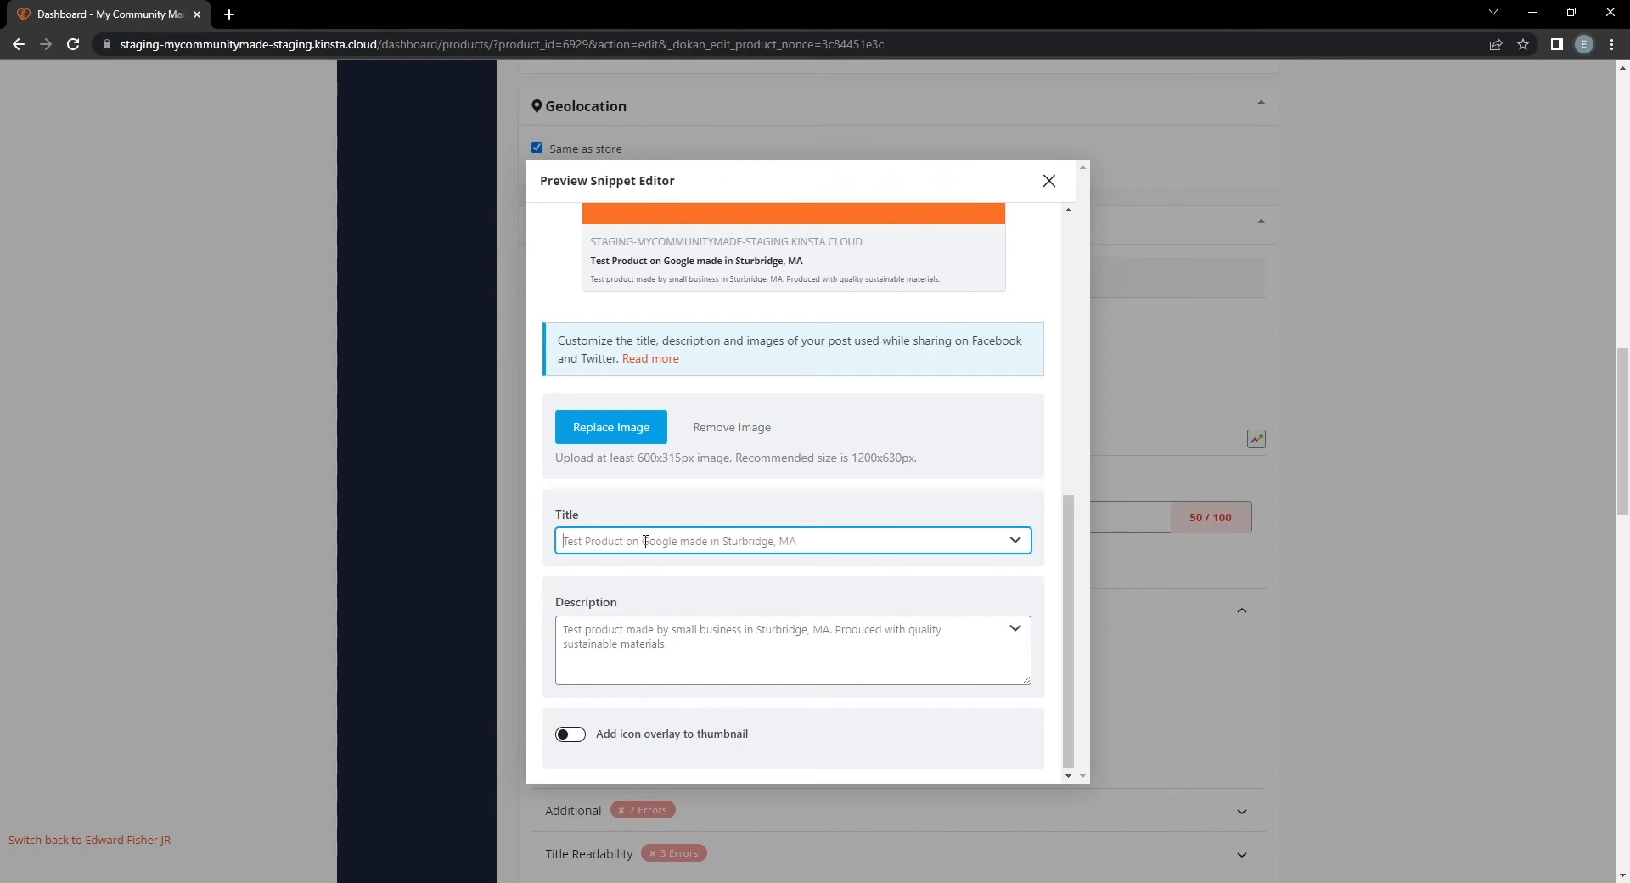
{"action": "type", "text": "New Te"}
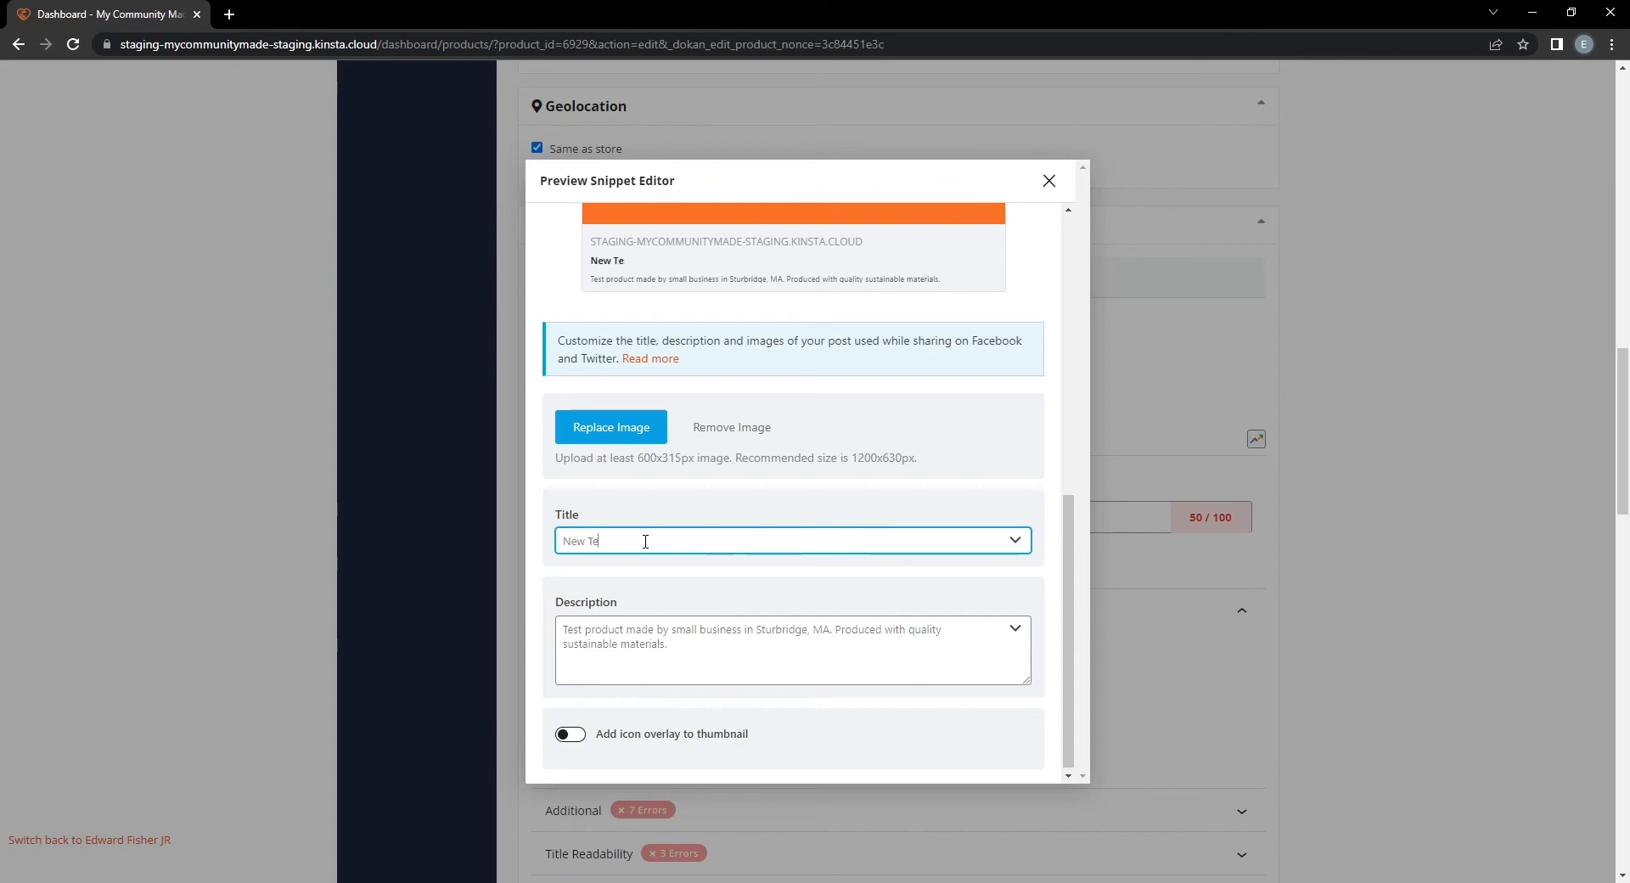
{"action": "type", "text": "st Item, Just Added to MCM"}
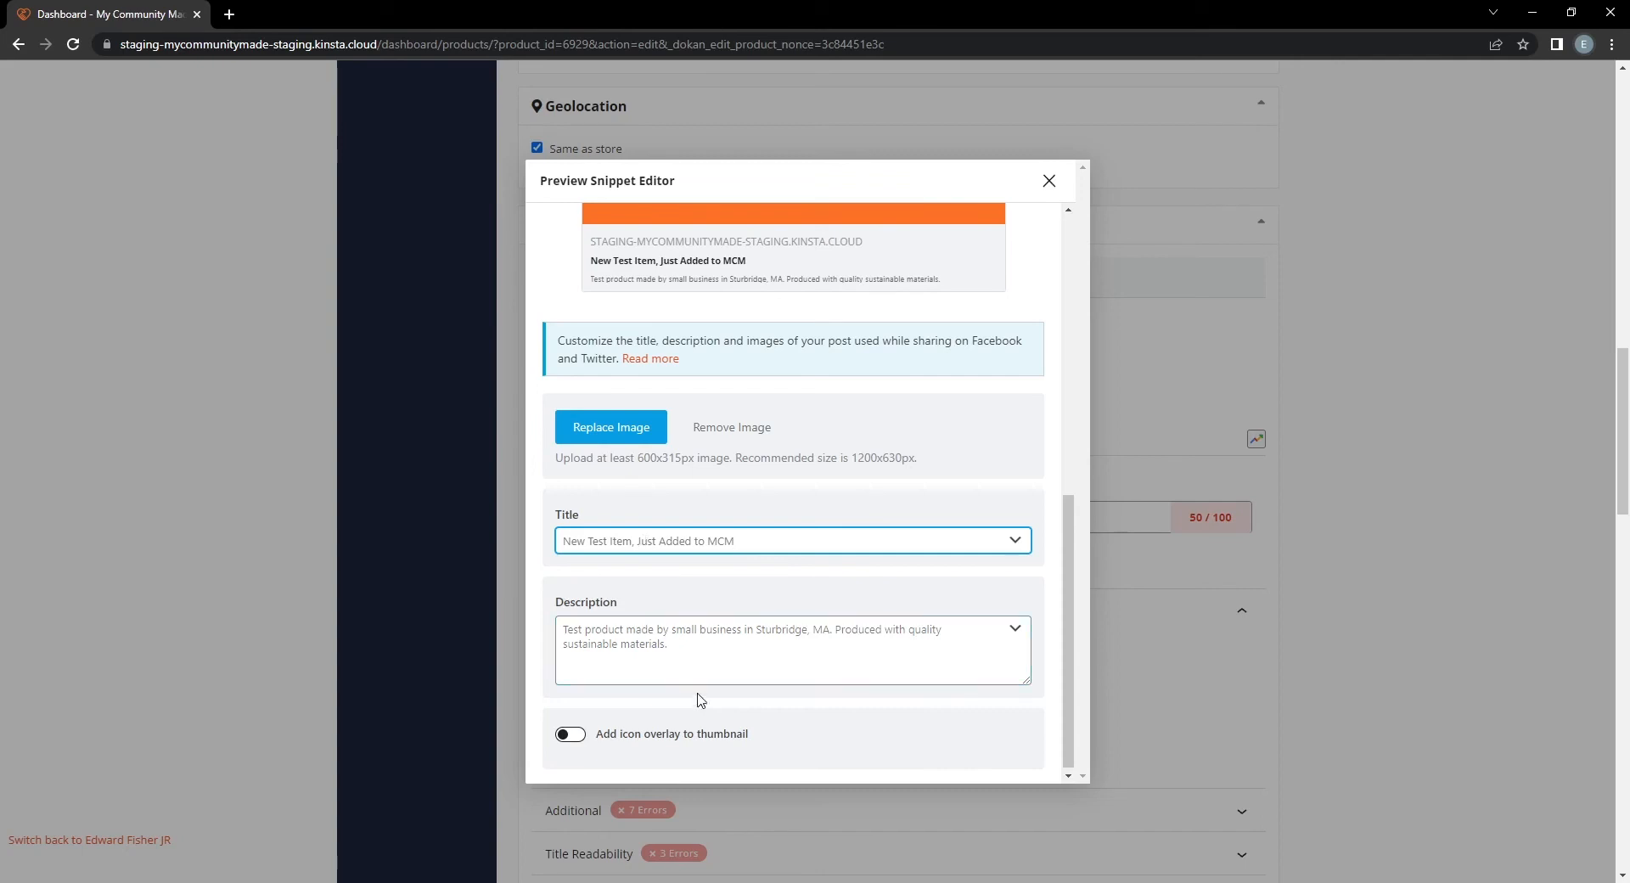
{"action": "left_click", "coordinate": [761, 655]}
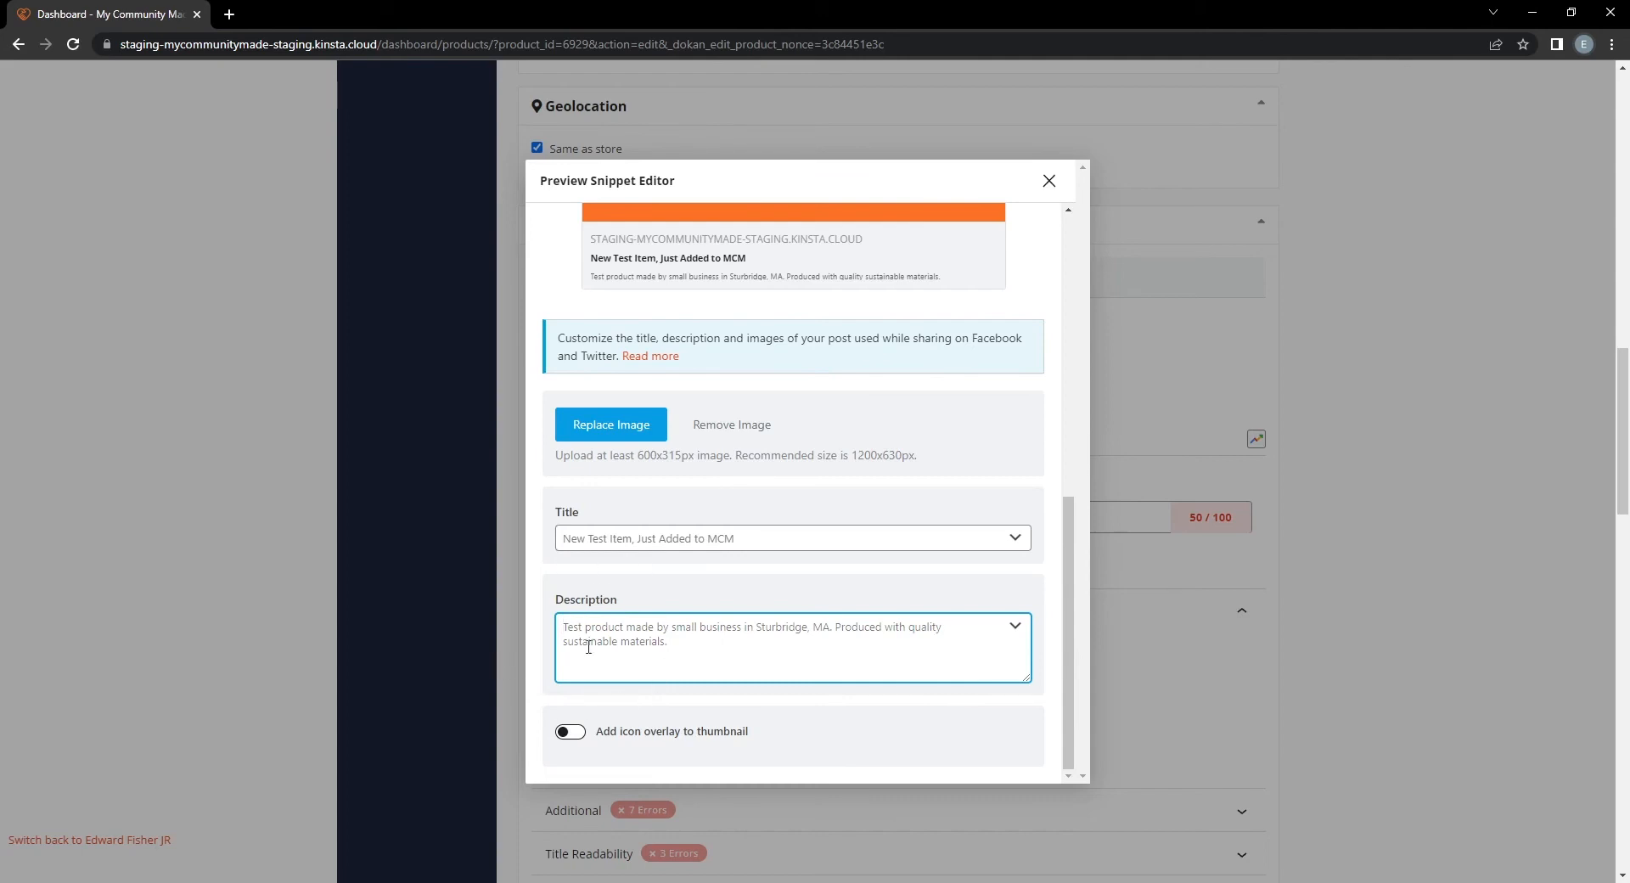
{"action": "scroll", "coordinate": [645, 622], "scroll_direction": "down", "scroll_amount": 1}
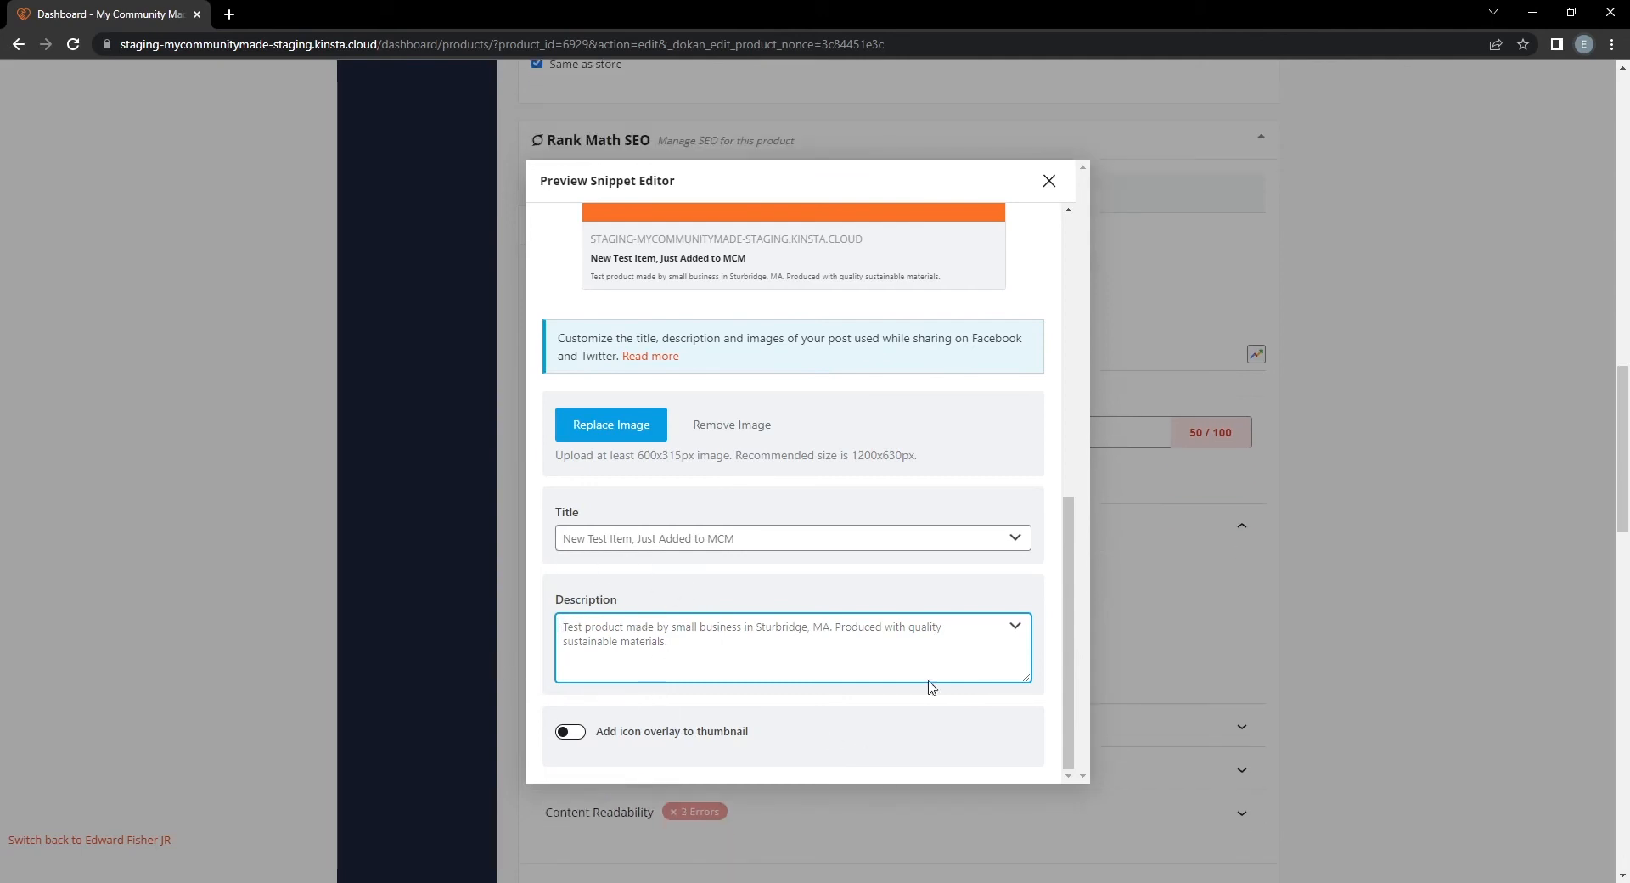
In the Twitter sharing settings, enable Use Data from Facebook Tab and check the resulting card preview.
{"action": "scroll", "coordinate": [928, 684], "scroll_direction": "up", "scroll_amount": 7}
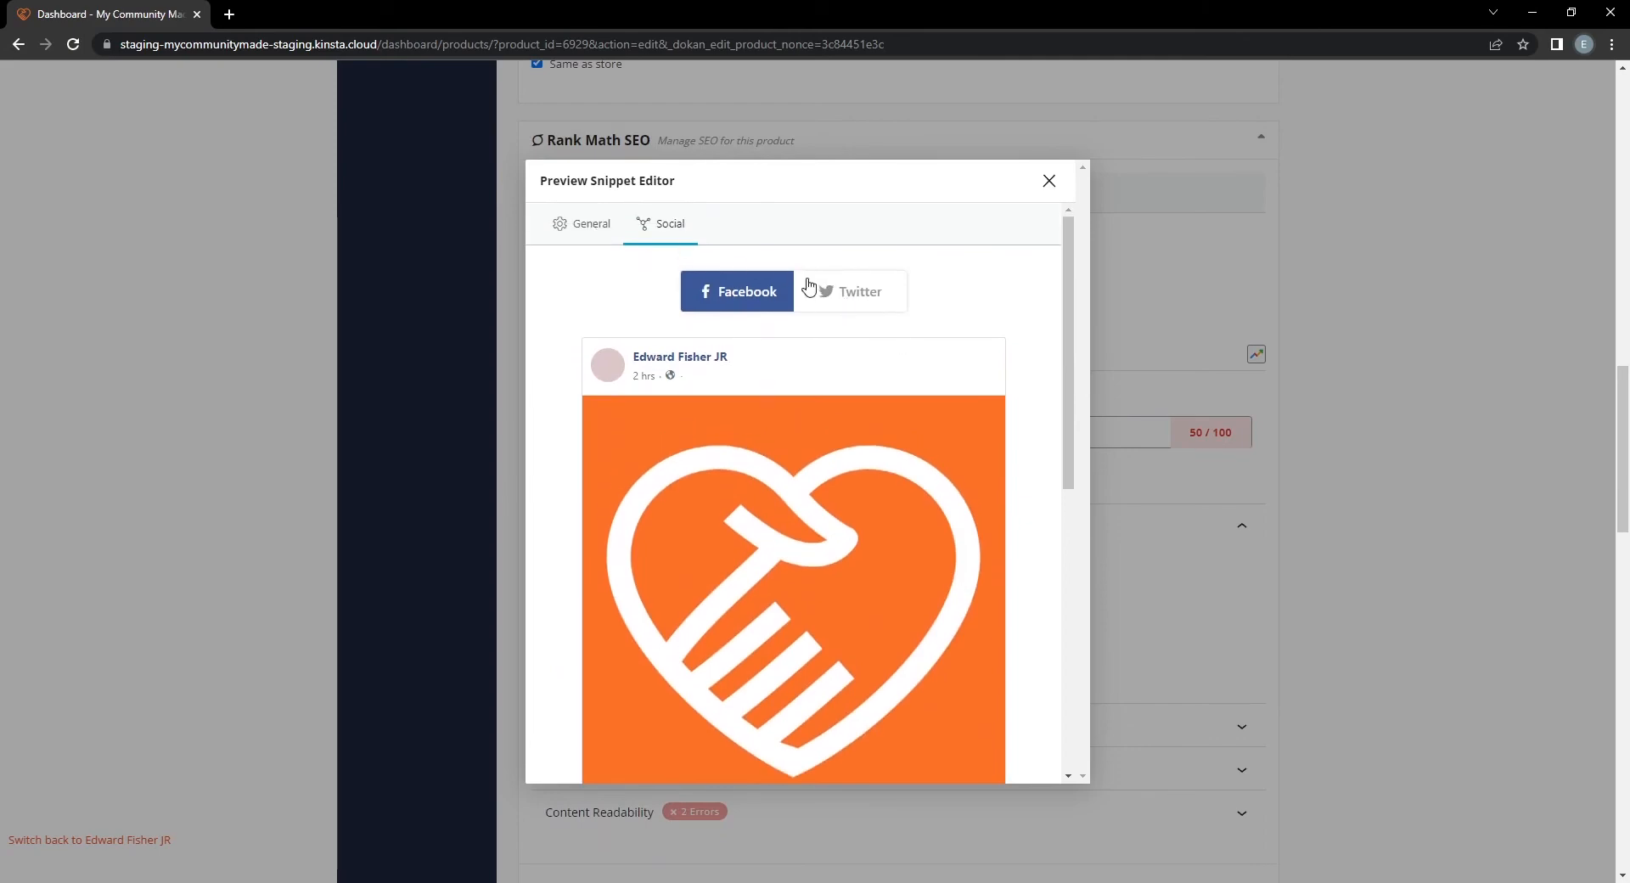
{"action": "left_click", "coordinate": [842, 302]}
{"action": "scroll", "coordinate": [860, 419], "scroll_direction": "down", "scroll_amount": 7}
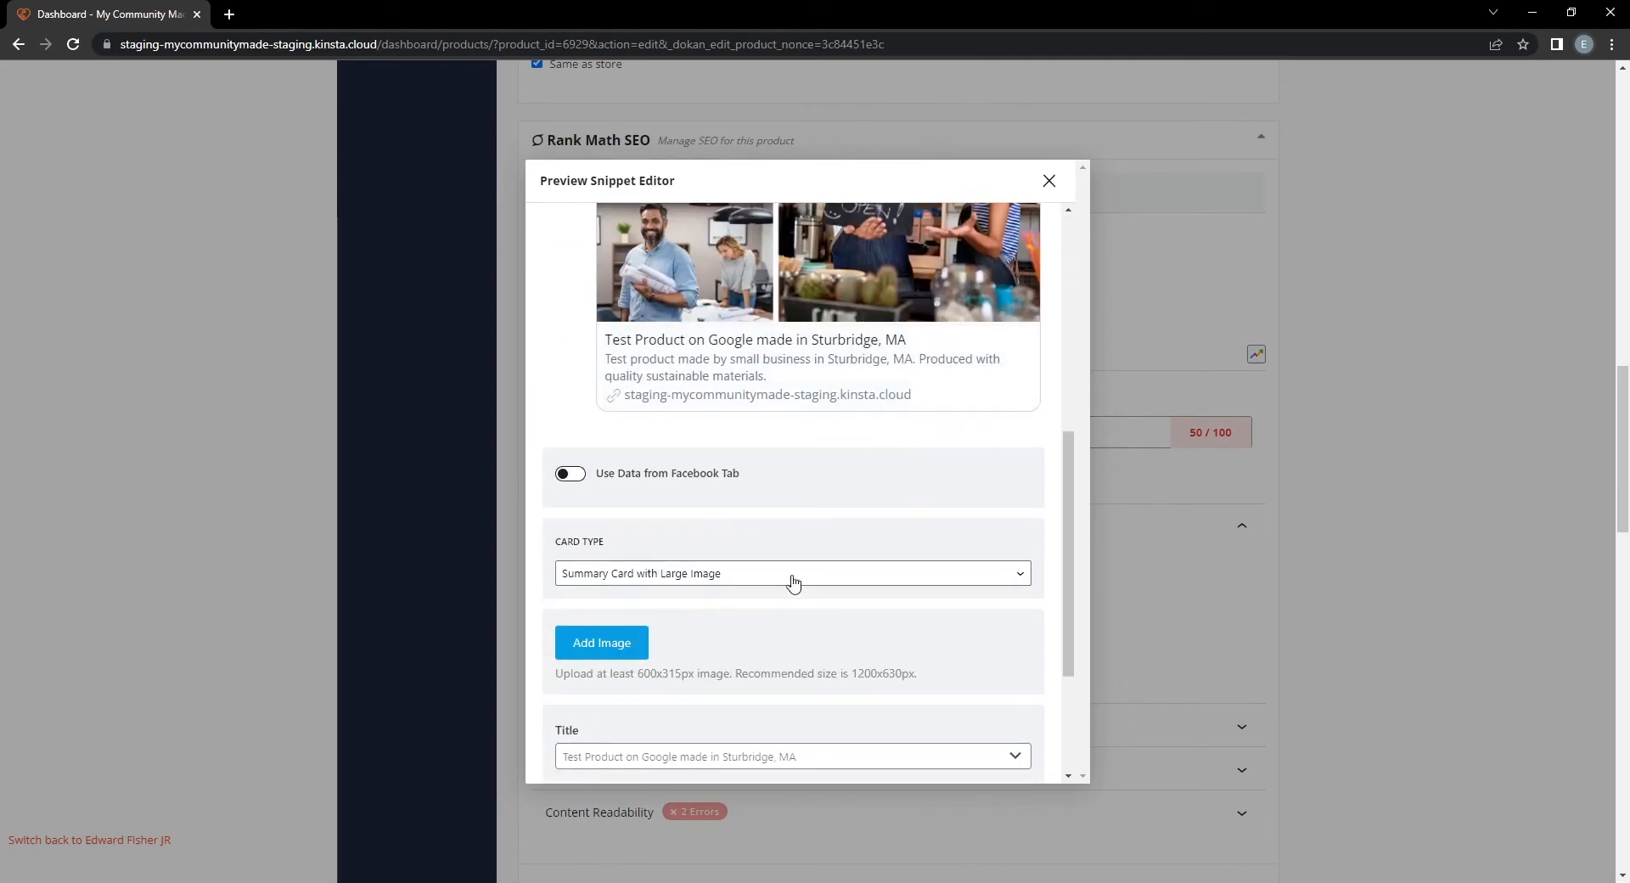
{"action": "scroll", "coordinate": [782, 439], "scroll_direction": "up", "scroll_amount": 1}
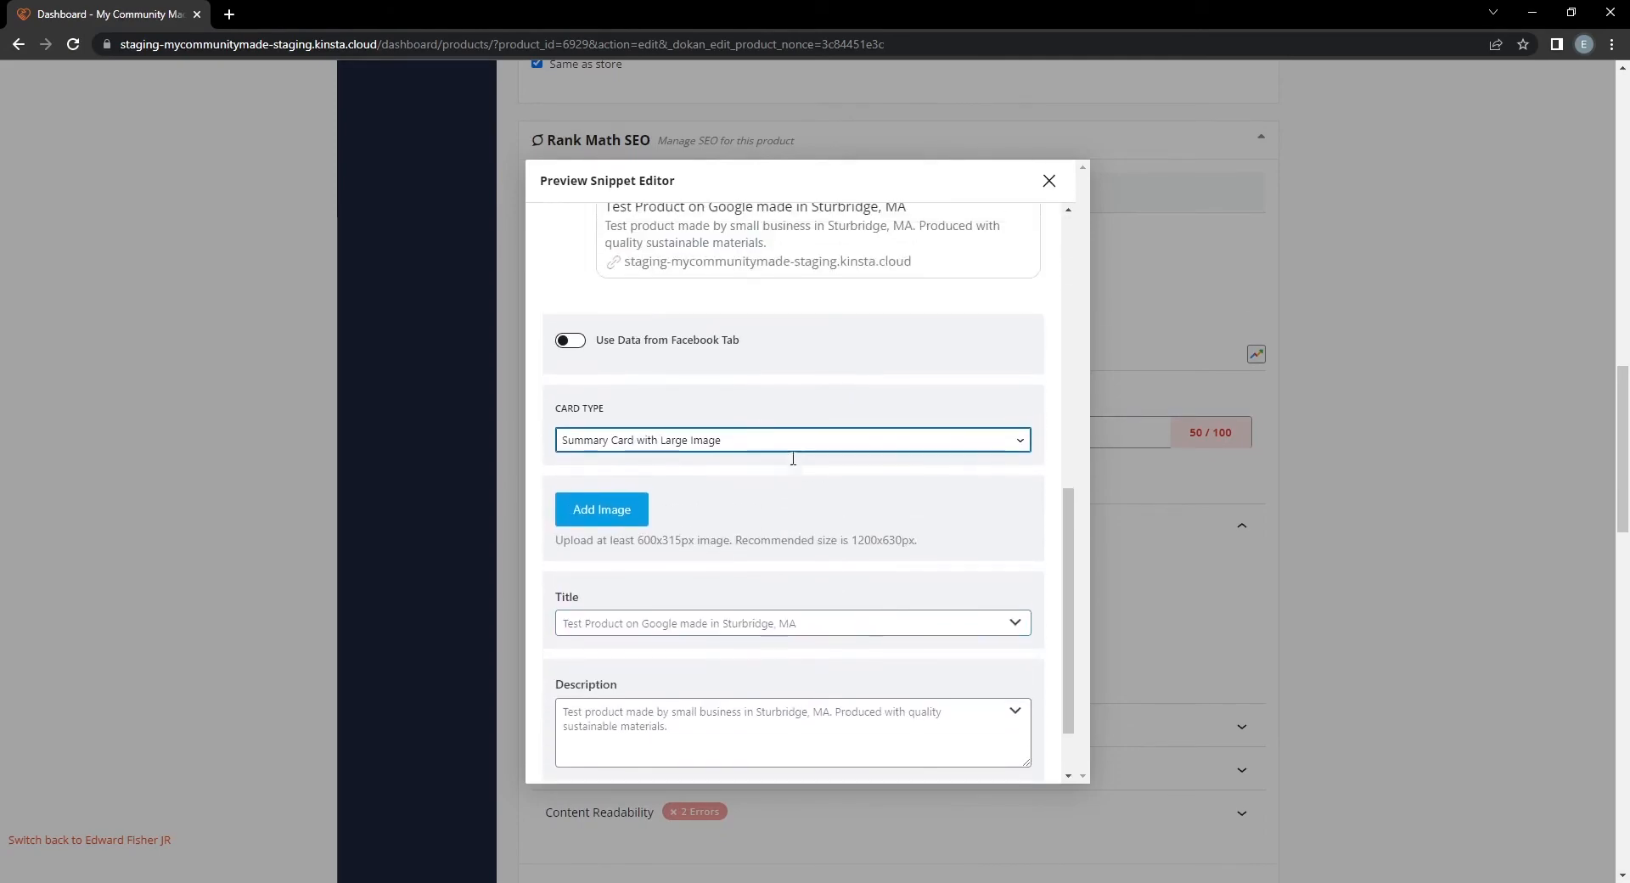
{"action": "scroll", "coordinate": [692, 392], "scroll_direction": "up", "scroll_amount": 1}
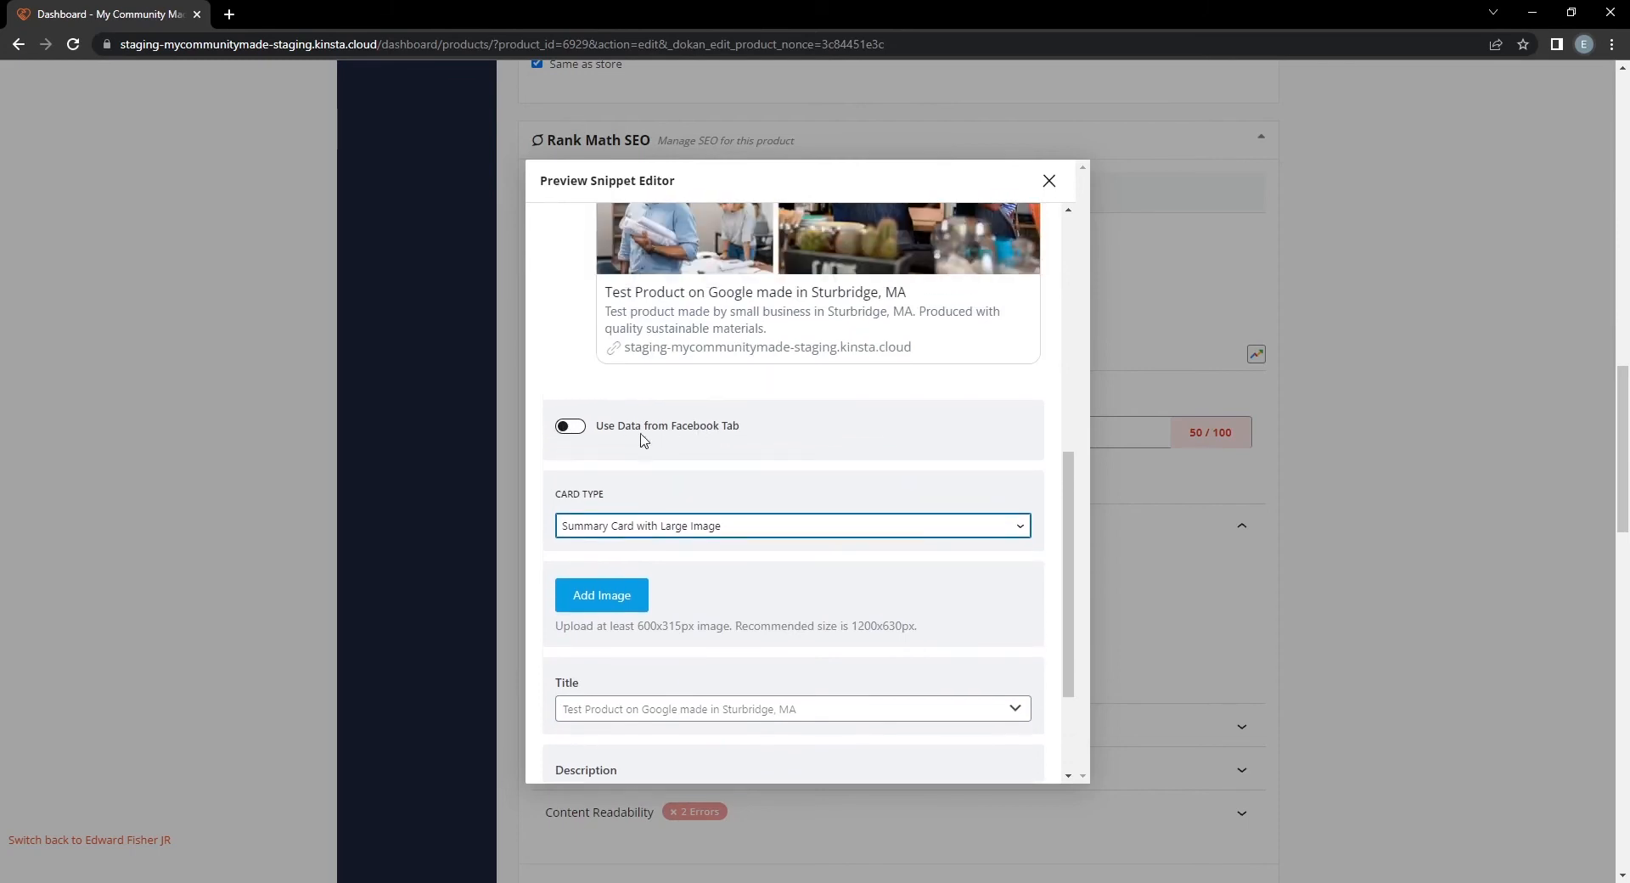
{"action": "left_click", "coordinate": [570, 433]}
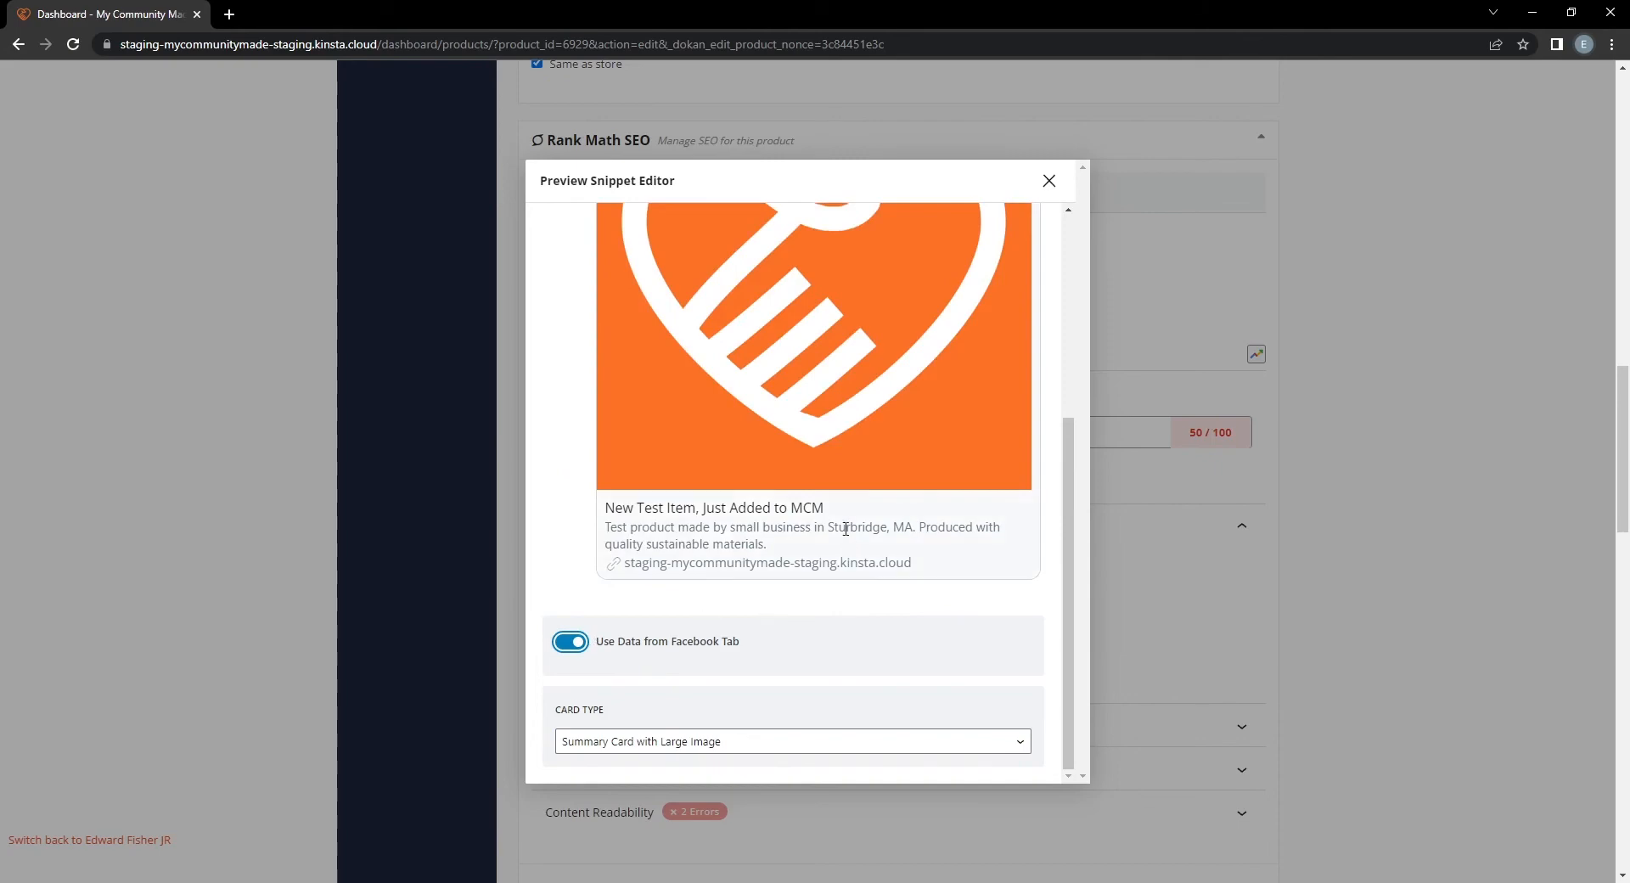
{"action": "scroll", "coordinate": [764, 476], "scroll_direction": "up", "scroll_amount": 3}
{"action": "scroll", "coordinate": [709, 471], "scroll_direction": "down", "scroll_amount": 3}
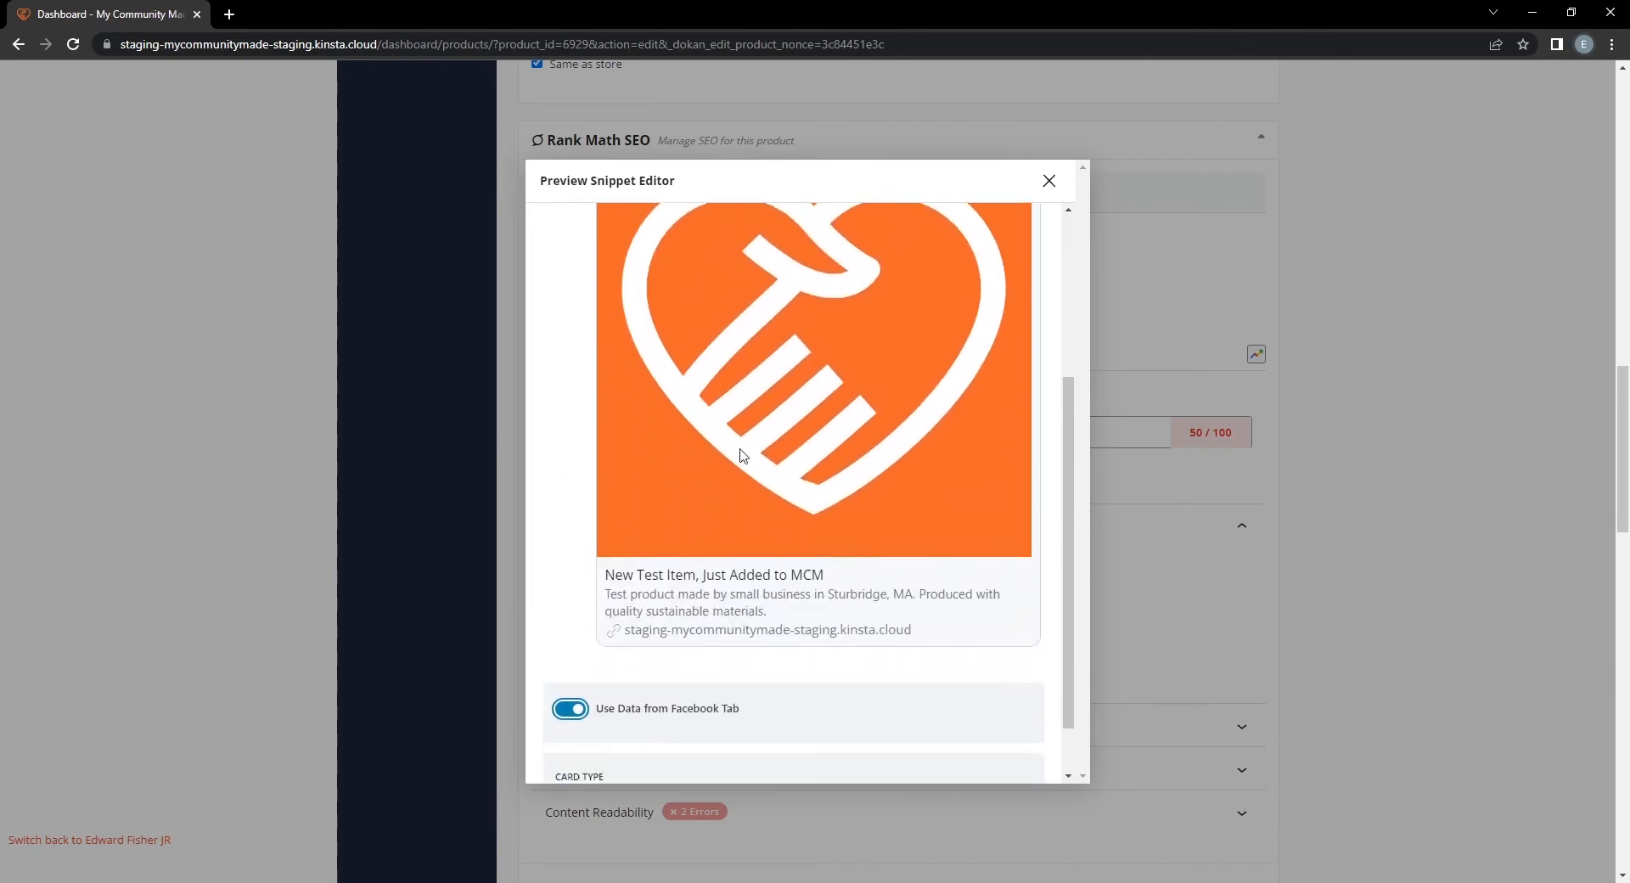
{"action": "scroll", "coordinate": [745, 630], "scroll_direction": "down", "scroll_amount": 3}
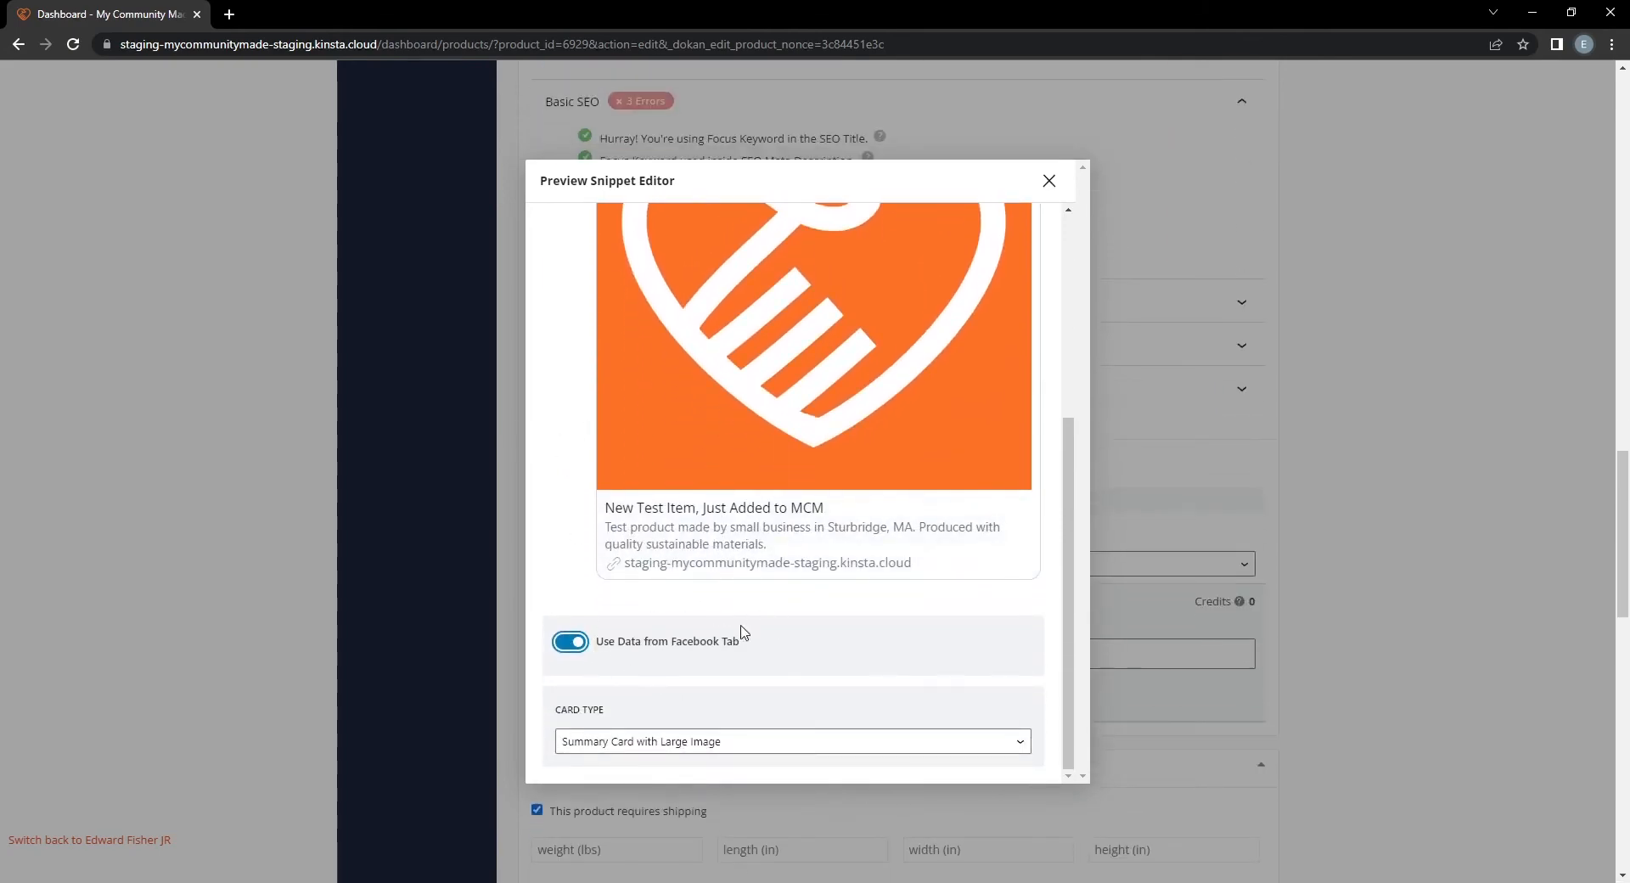
Review the Facebook post preview and the general search snippet once more, and close the snippet editor.
{"action": "scroll", "coordinate": [679, 367], "scroll_direction": "up", "scroll_amount": 5}
{"action": "left_click", "coordinate": [695, 293]}
{"action": "scroll", "coordinate": [846, 427], "scroll_direction": "down", "scroll_amount": 5}
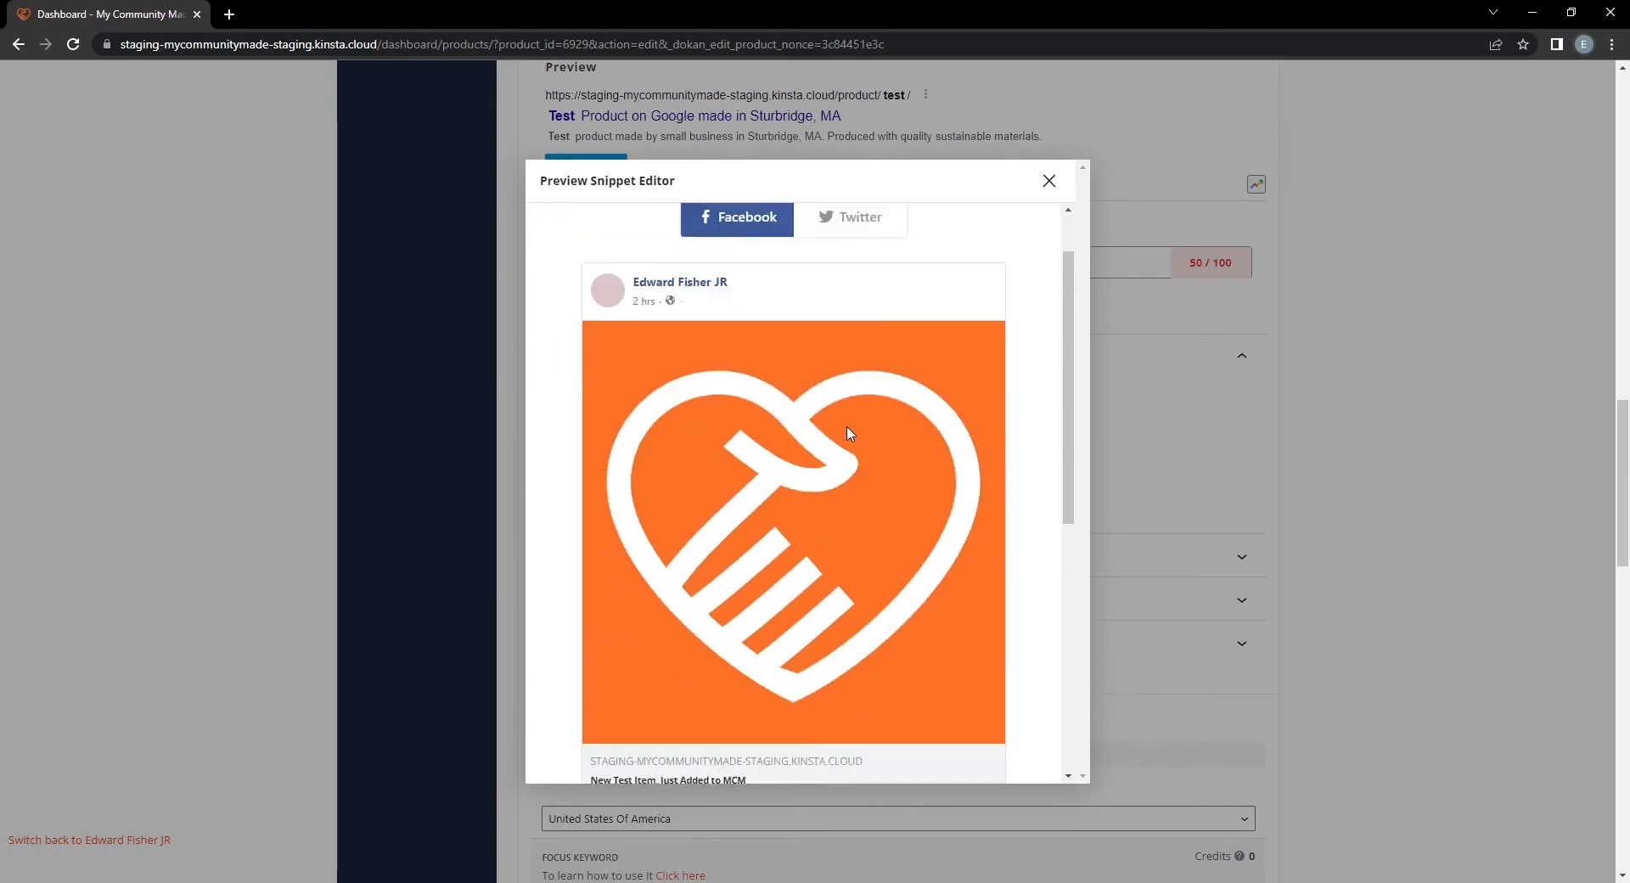
{"action": "scroll", "coordinate": [843, 424], "scroll_direction": "up", "scroll_amount": 5}
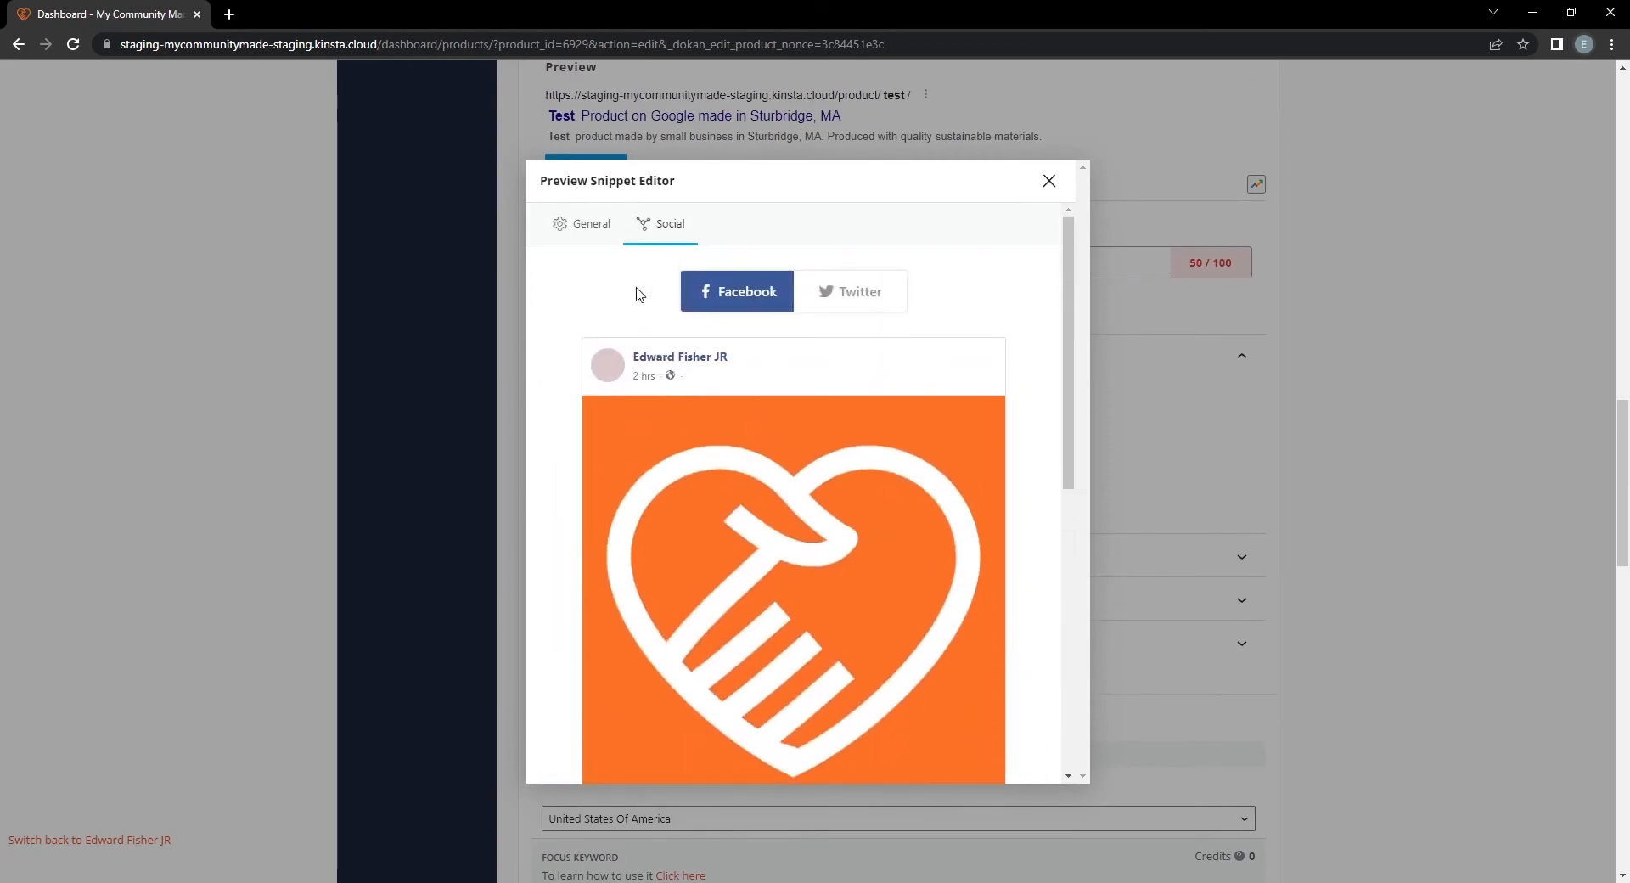
{"action": "left_click", "coordinate": [562, 227]}
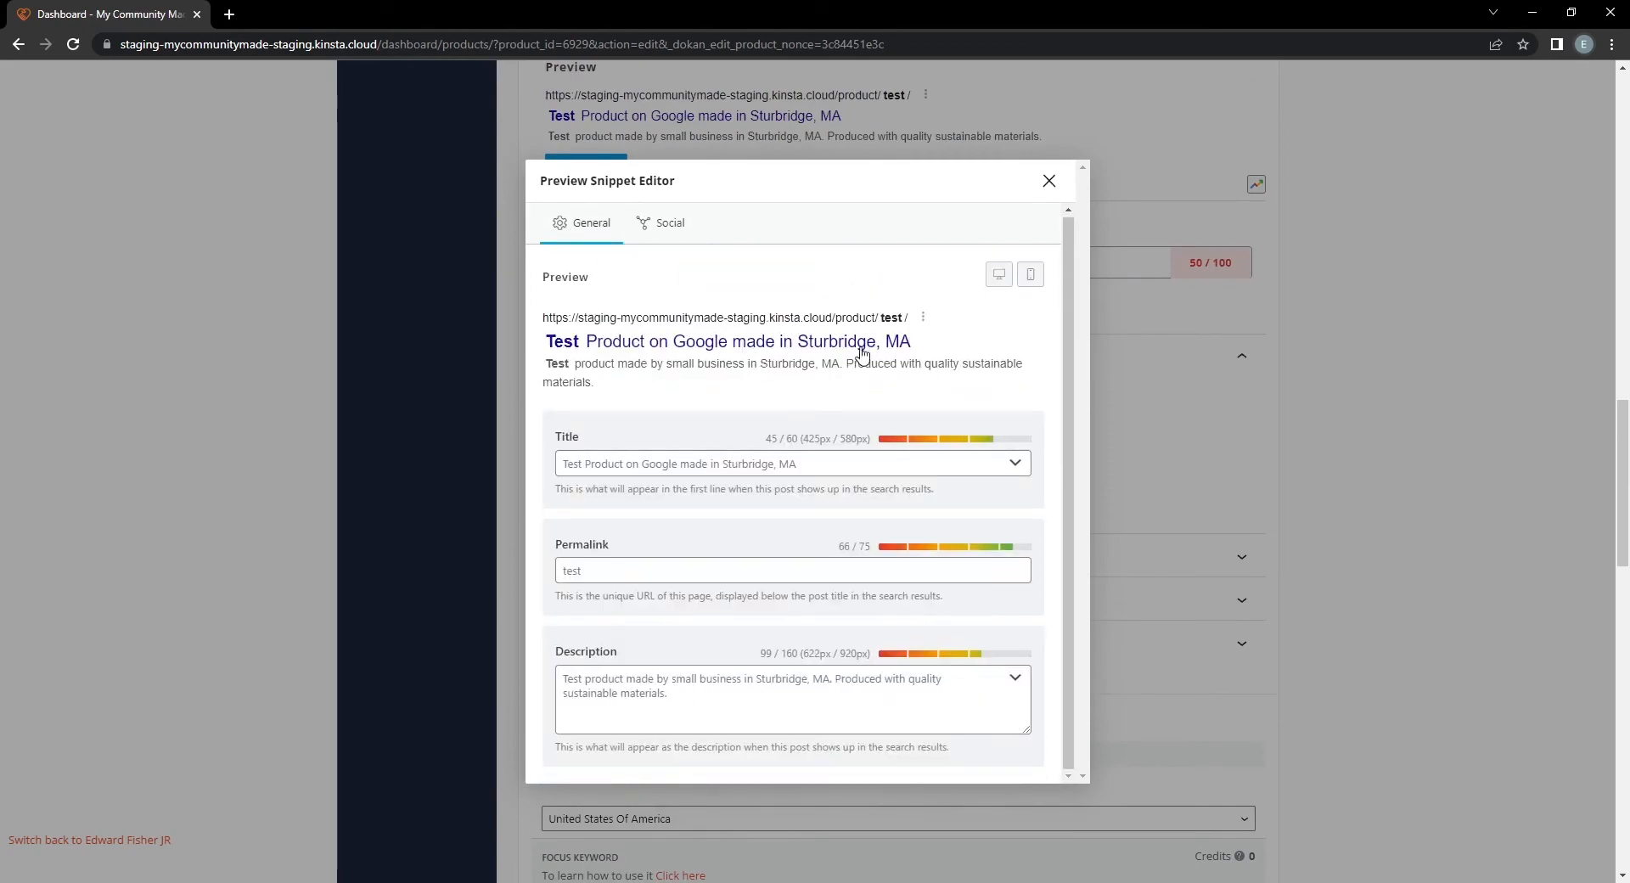
{"action": "left_click", "coordinate": [1047, 183]}
{"action": "scroll", "coordinate": [934, 340], "scroll_direction": "up", "scroll_amount": 1}
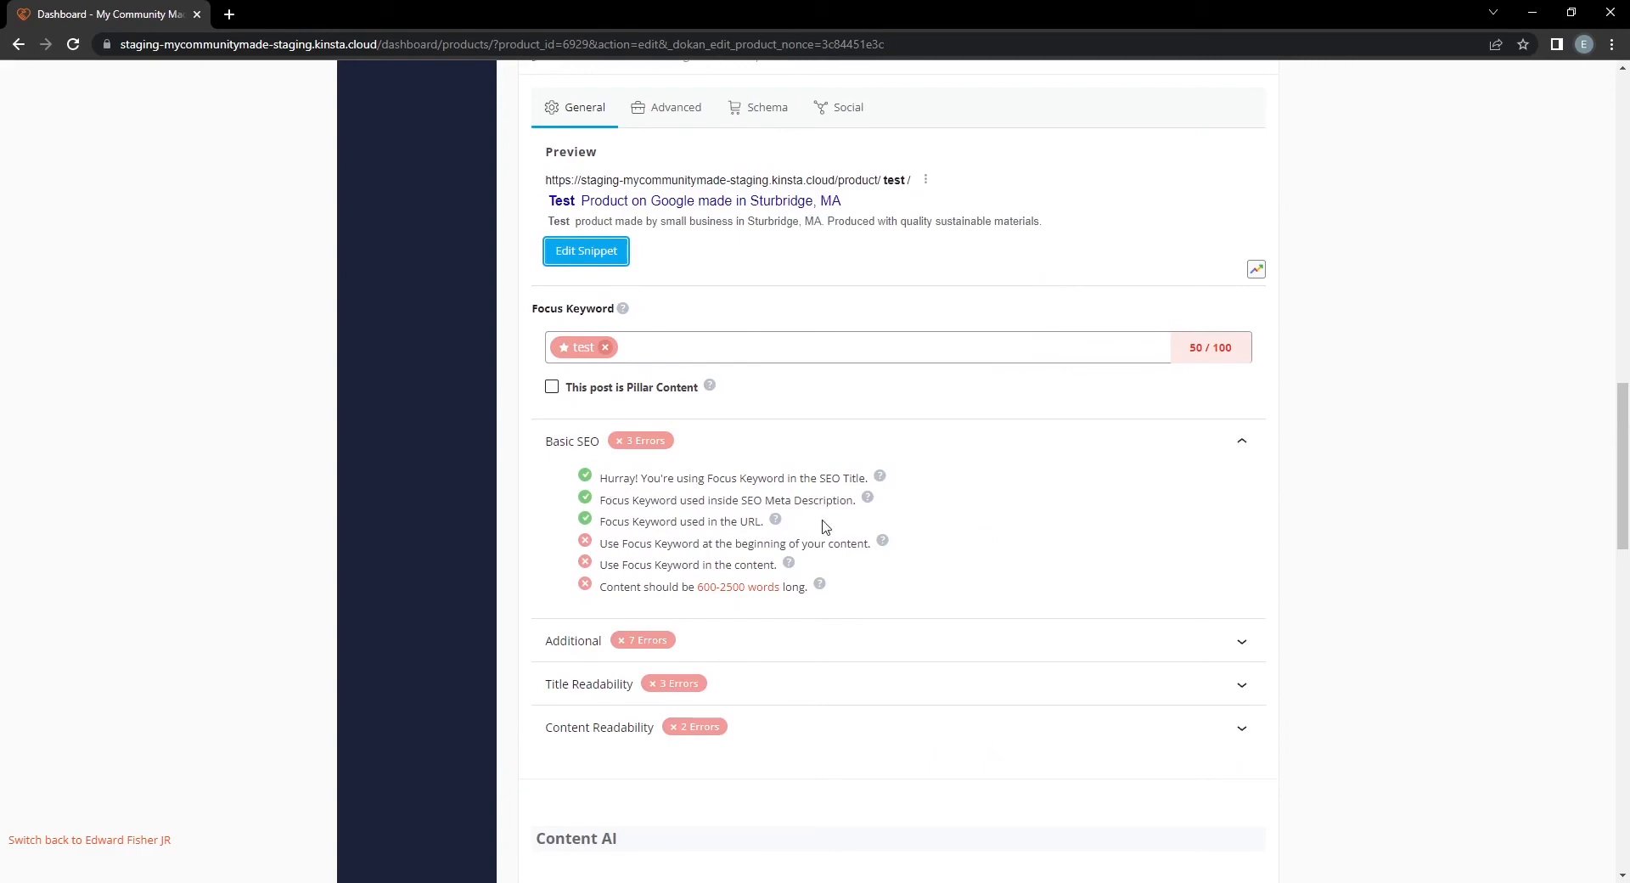
Expand the Additional SEO checks and examine the recommendations on subheadings, alt text, keyword density and links.
{"action": "scroll", "coordinate": [860, 561], "scroll_direction": "down", "scroll_amount": 1}
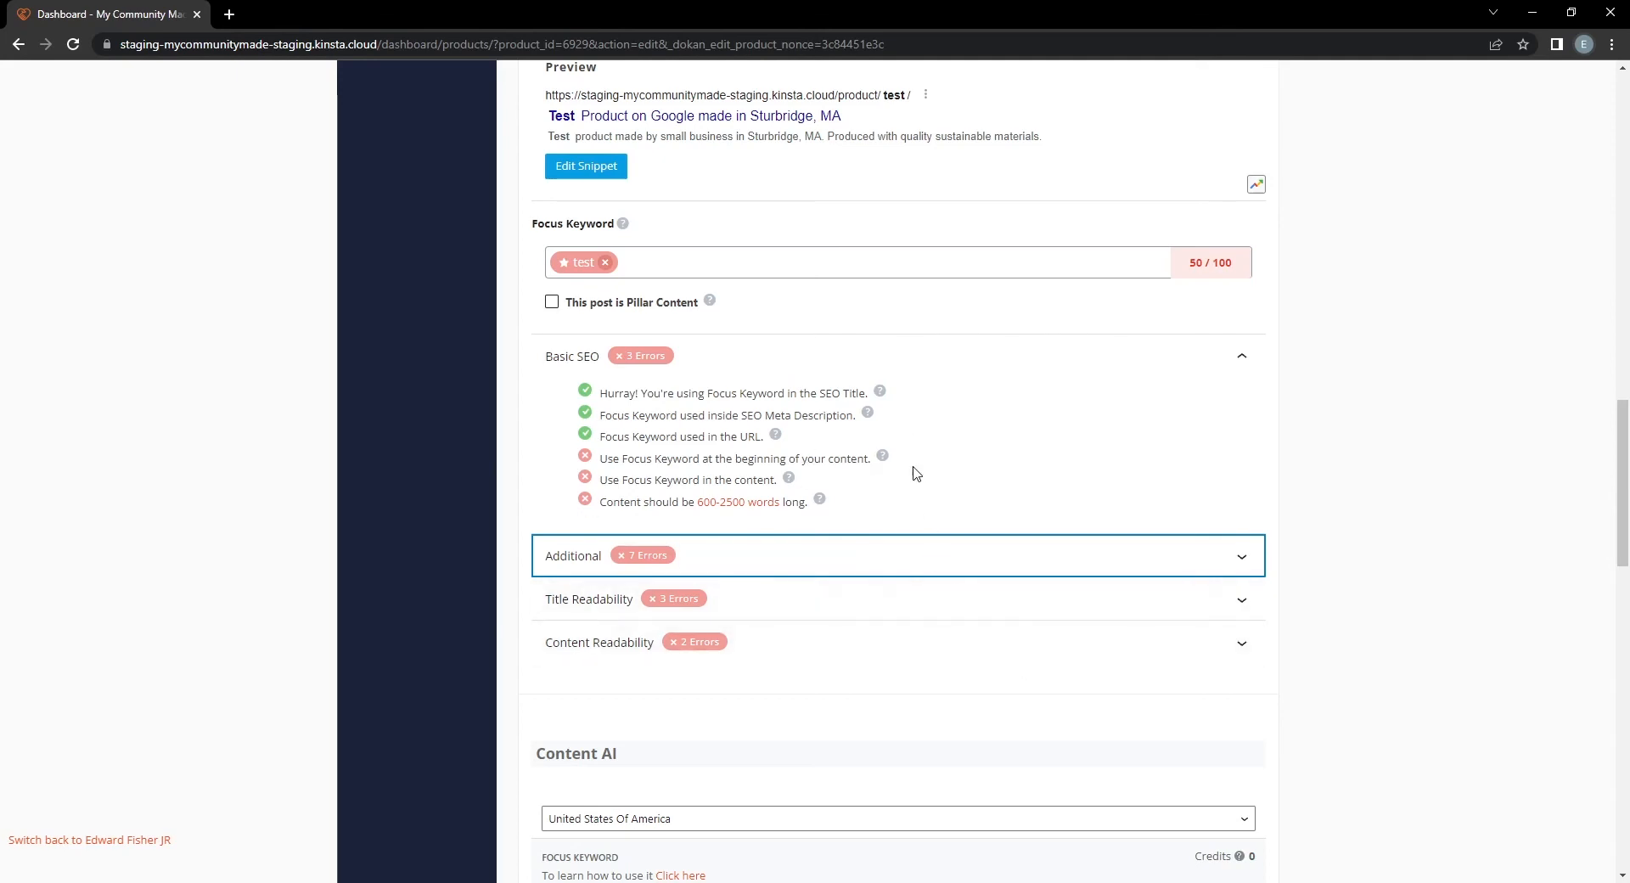
{"action": "left_click", "coordinate": [831, 548]}
{"action": "scroll", "coordinate": [841, 541], "scroll_direction": "down", "scroll_amount": 1}
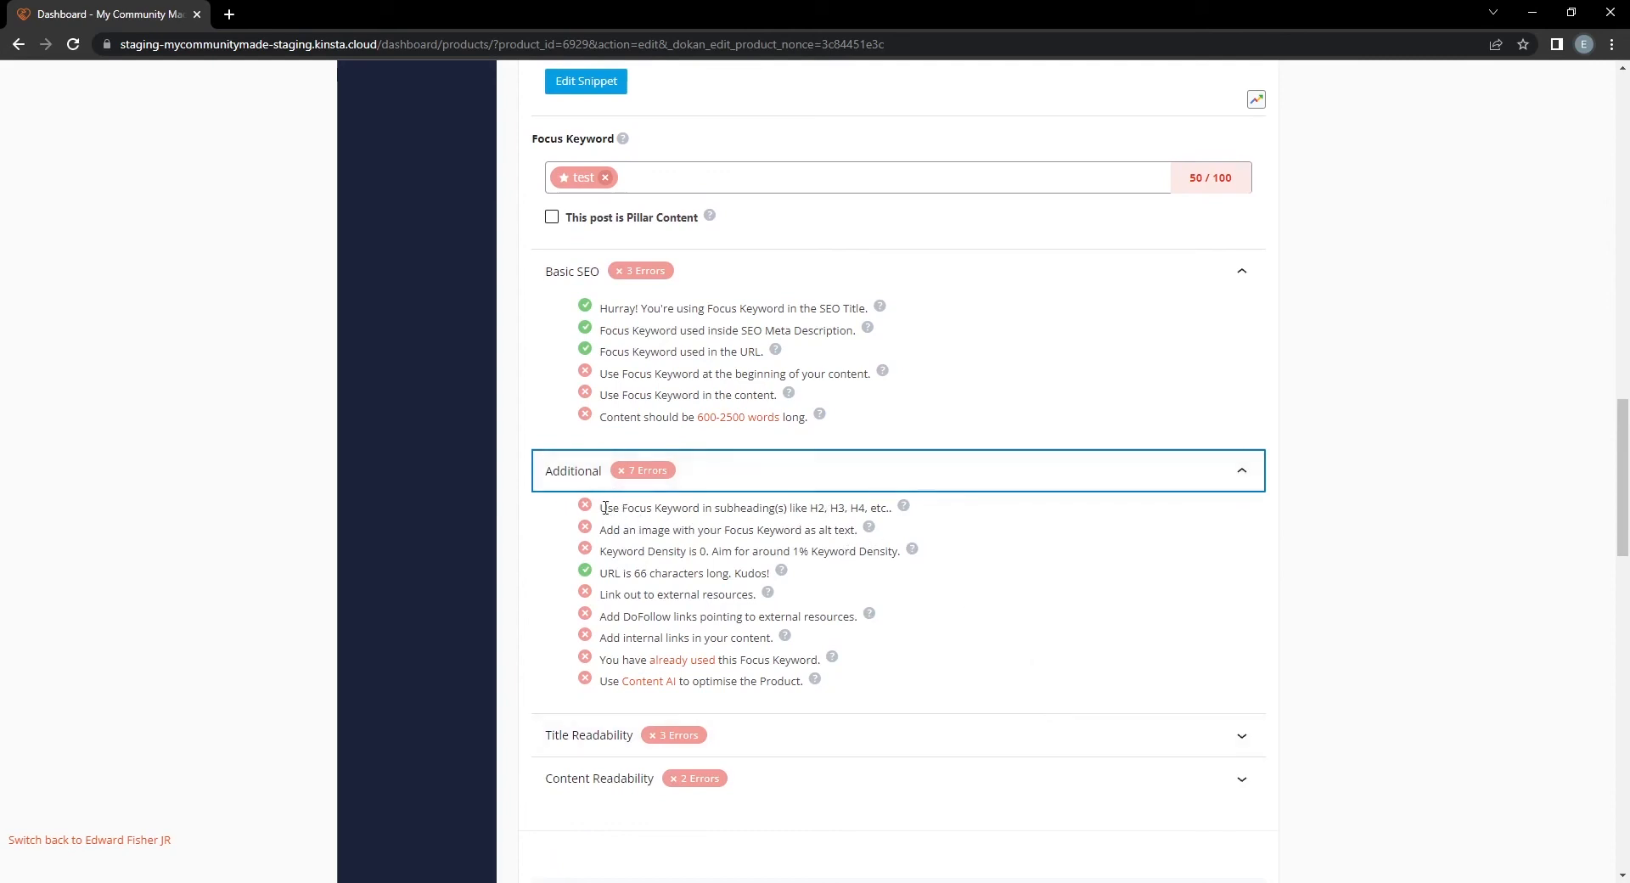
{"action": "left_click_drag", "start_coordinate": [604, 508], "coordinate": [881, 506]}
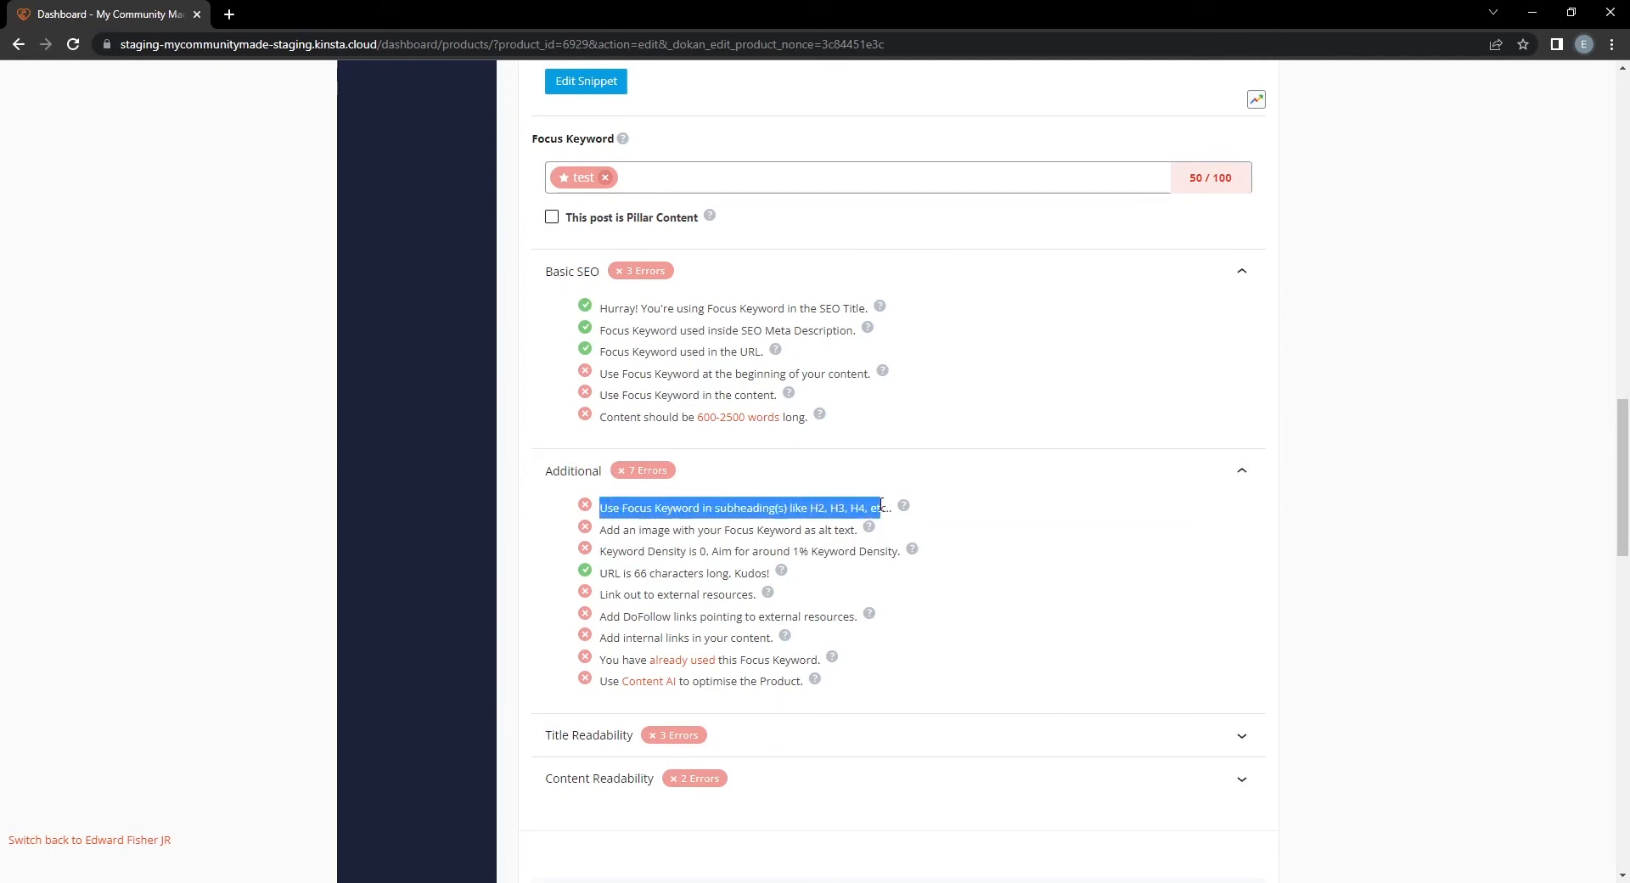
{"action": "left_click", "coordinate": [1096, 537]}
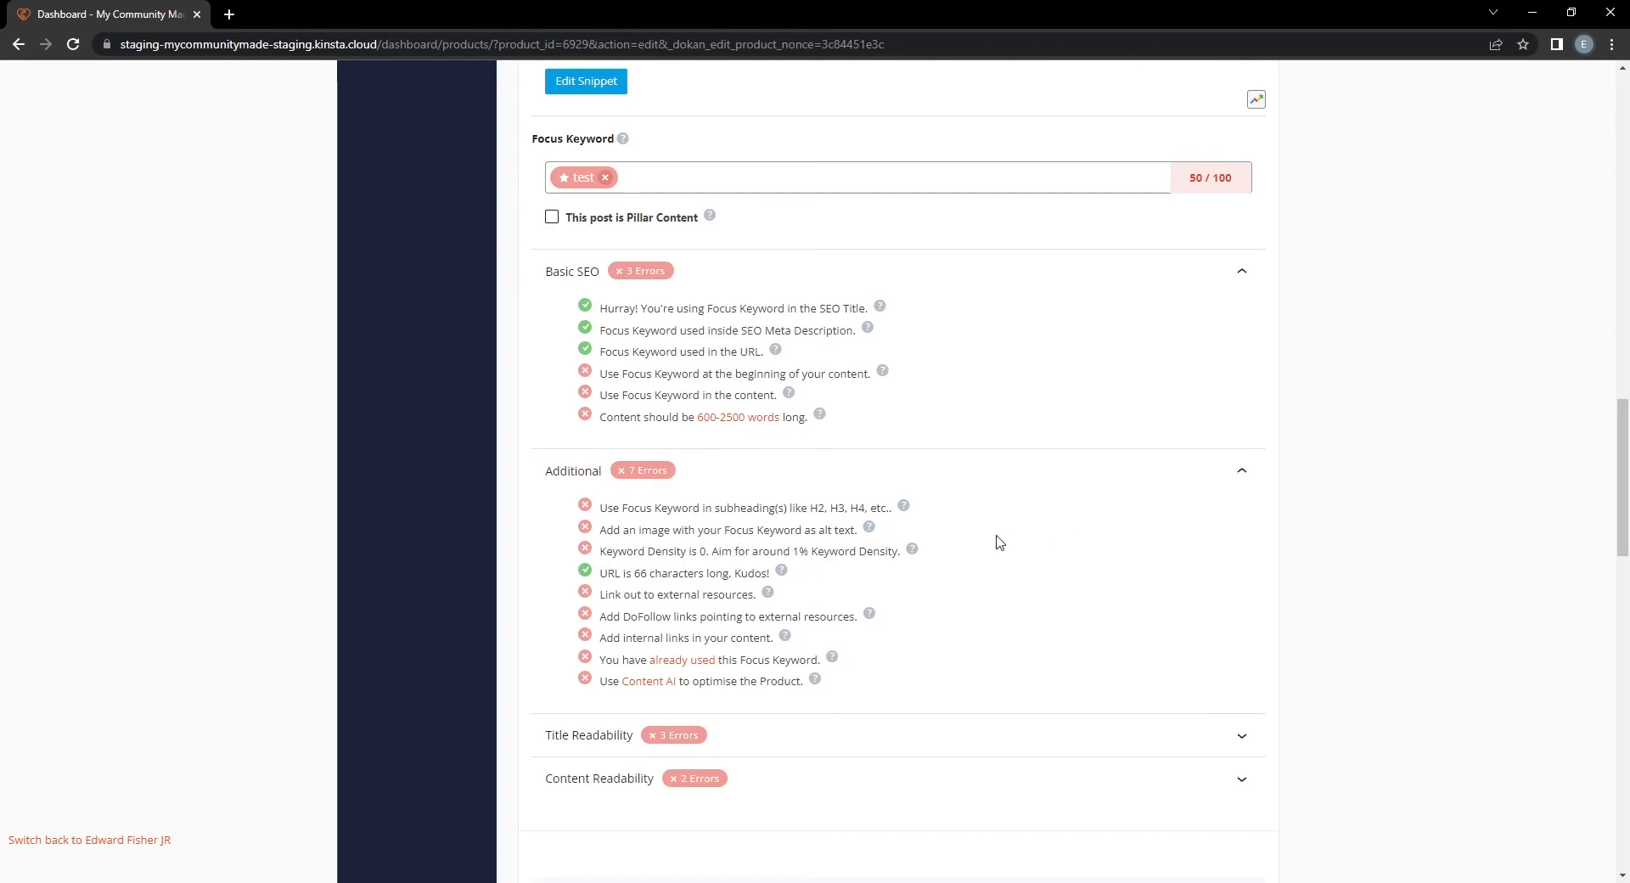
{"action": "scroll", "coordinate": [982, 510], "scroll_direction": "up", "scroll_amount": 1}
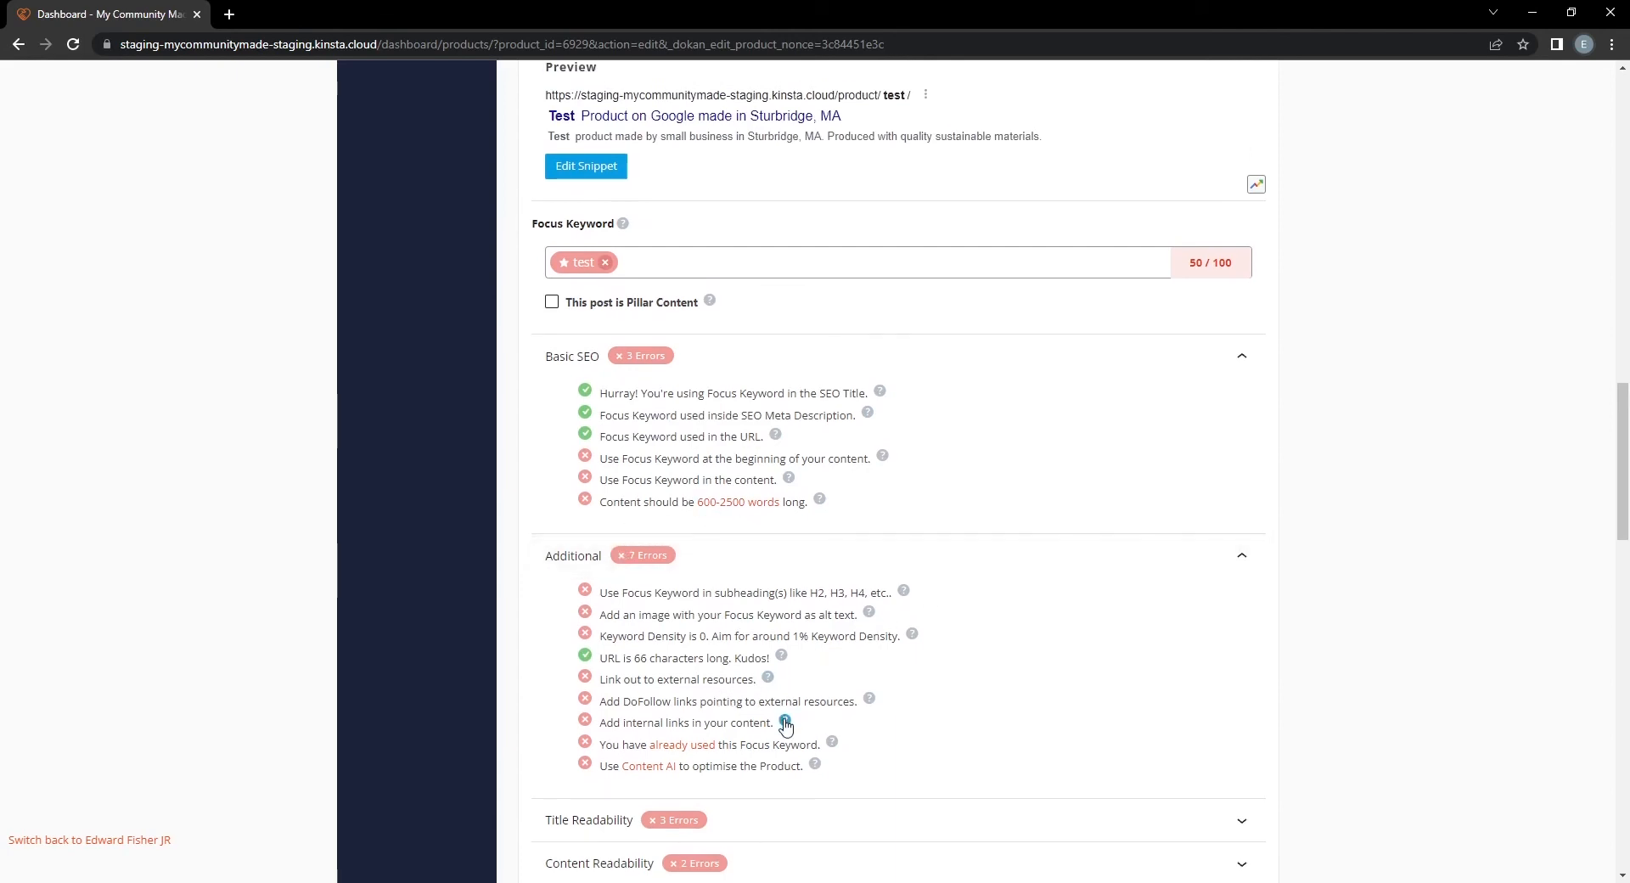
{"action": "left_click_drag", "start_coordinate": [771, 723], "coordinate": [718, 722]}
{"action": "left_click", "coordinate": [903, 706]}
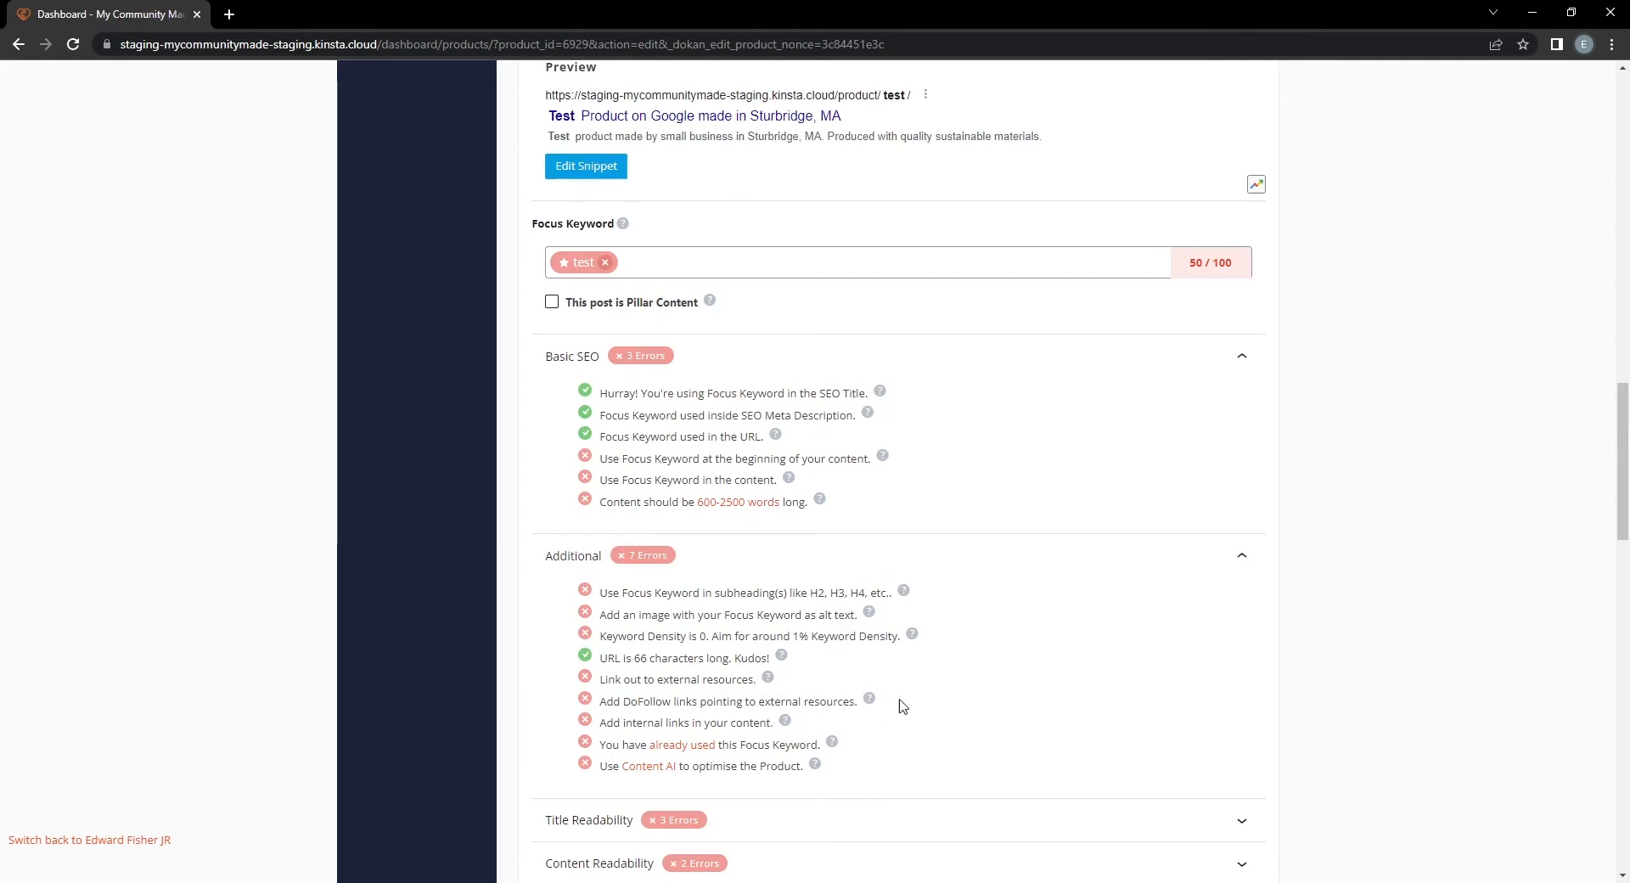
{"action": "scroll", "coordinate": [622, 768], "scroll_direction": "down", "scroll_amount": 1}
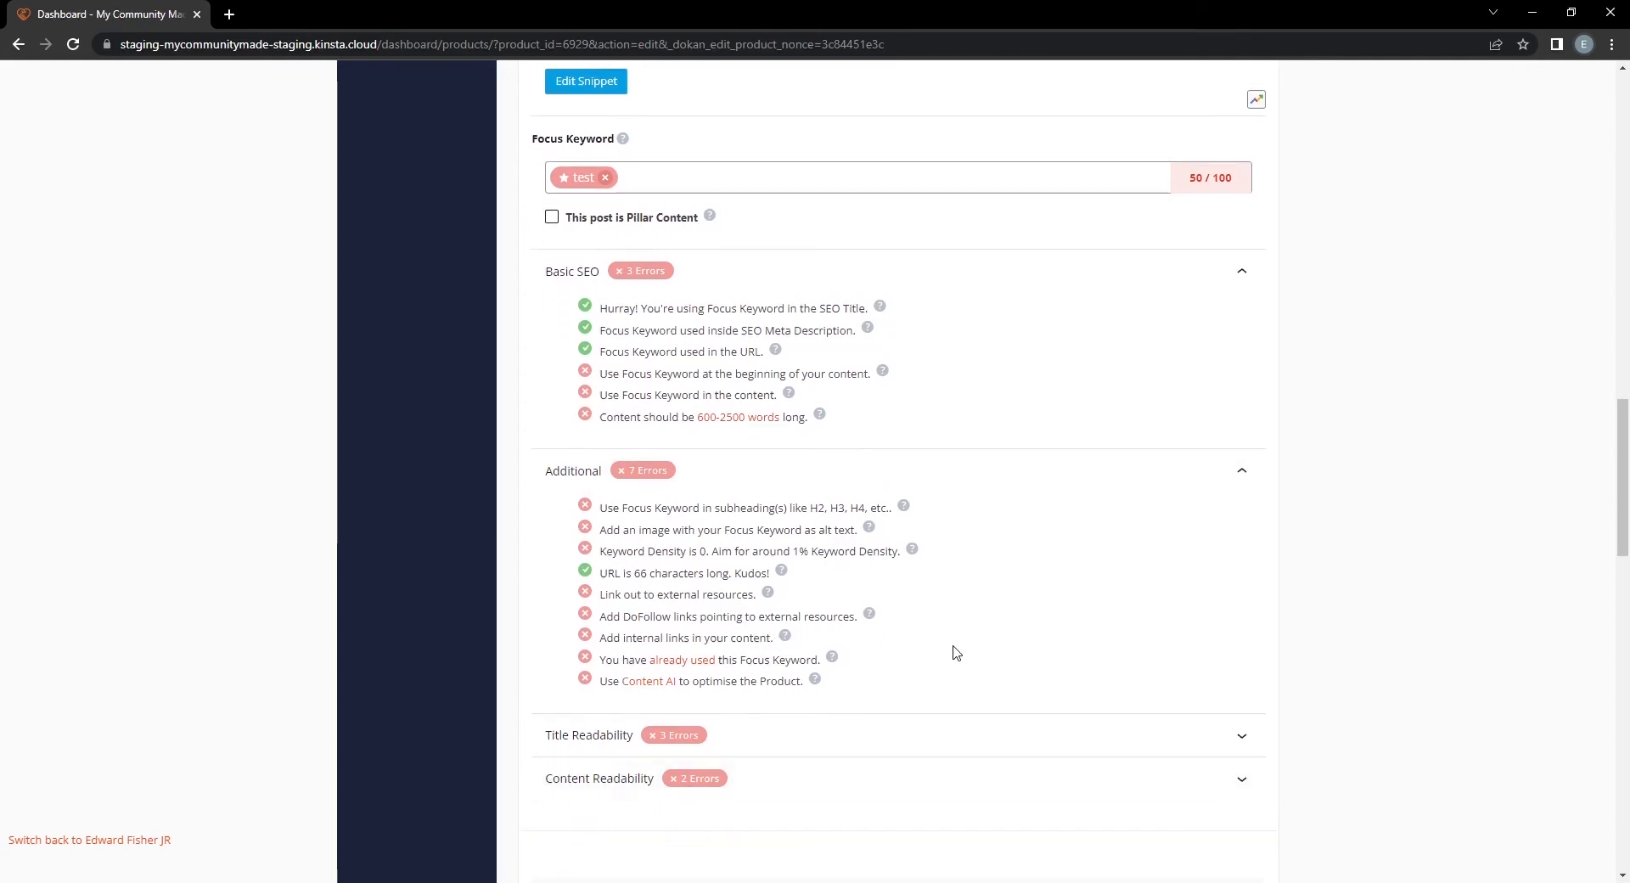
Expand the Content Readability checks and examine their recommendations alongside the other SEO checks.
{"action": "left_click", "coordinate": [954, 785]}
{"action": "scroll", "coordinate": [968, 730], "scroll_direction": "down", "scroll_amount": 2}
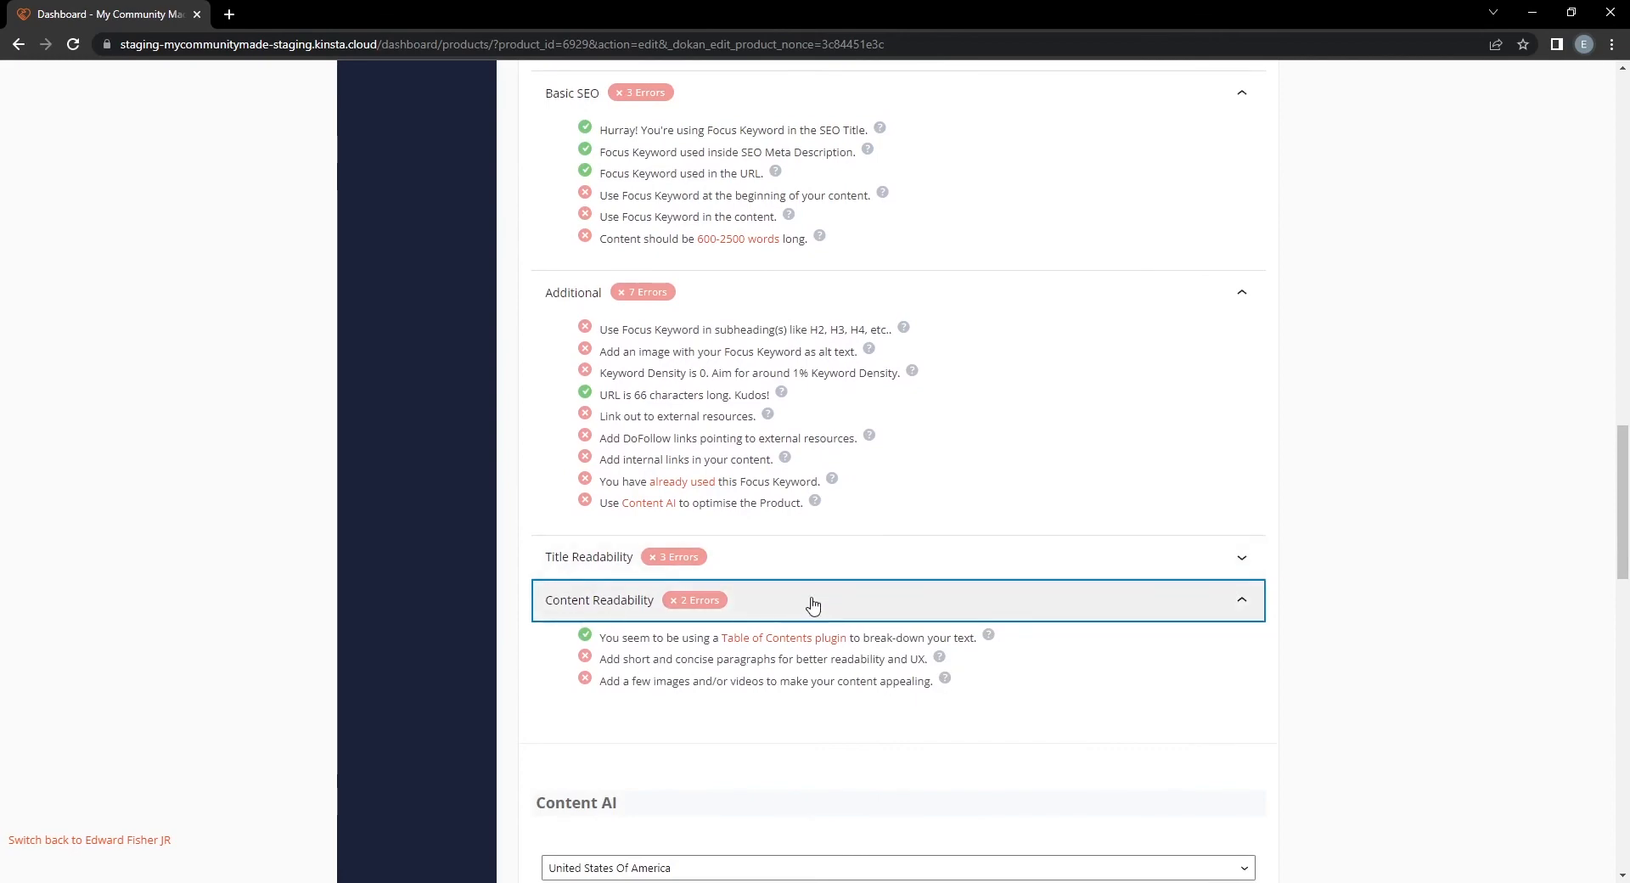
{"action": "scroll", "coordinate": [1029, 541], "scroll_direction": "down", "scroll_amount": 2}
{"action": "scroll", "coordinate": [1029, 541], "scroll_direction": "up", "scroll_amount": 2}
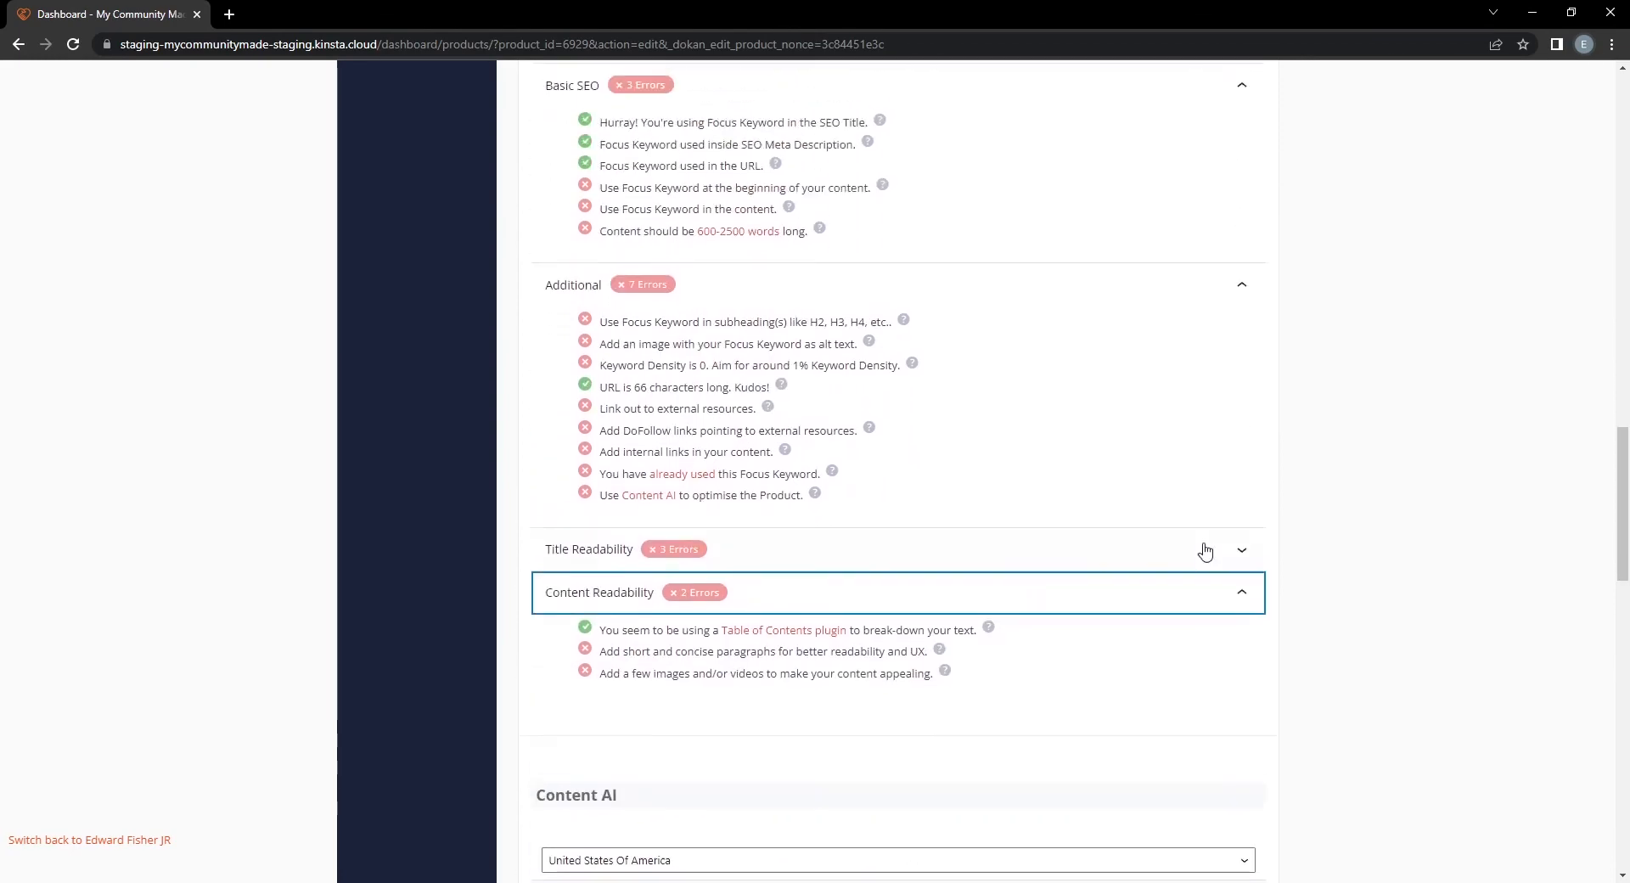
{"action": "scroll", "coordinate": [964, 623], "scroll_direction": "up", "scroll_amount": 4}
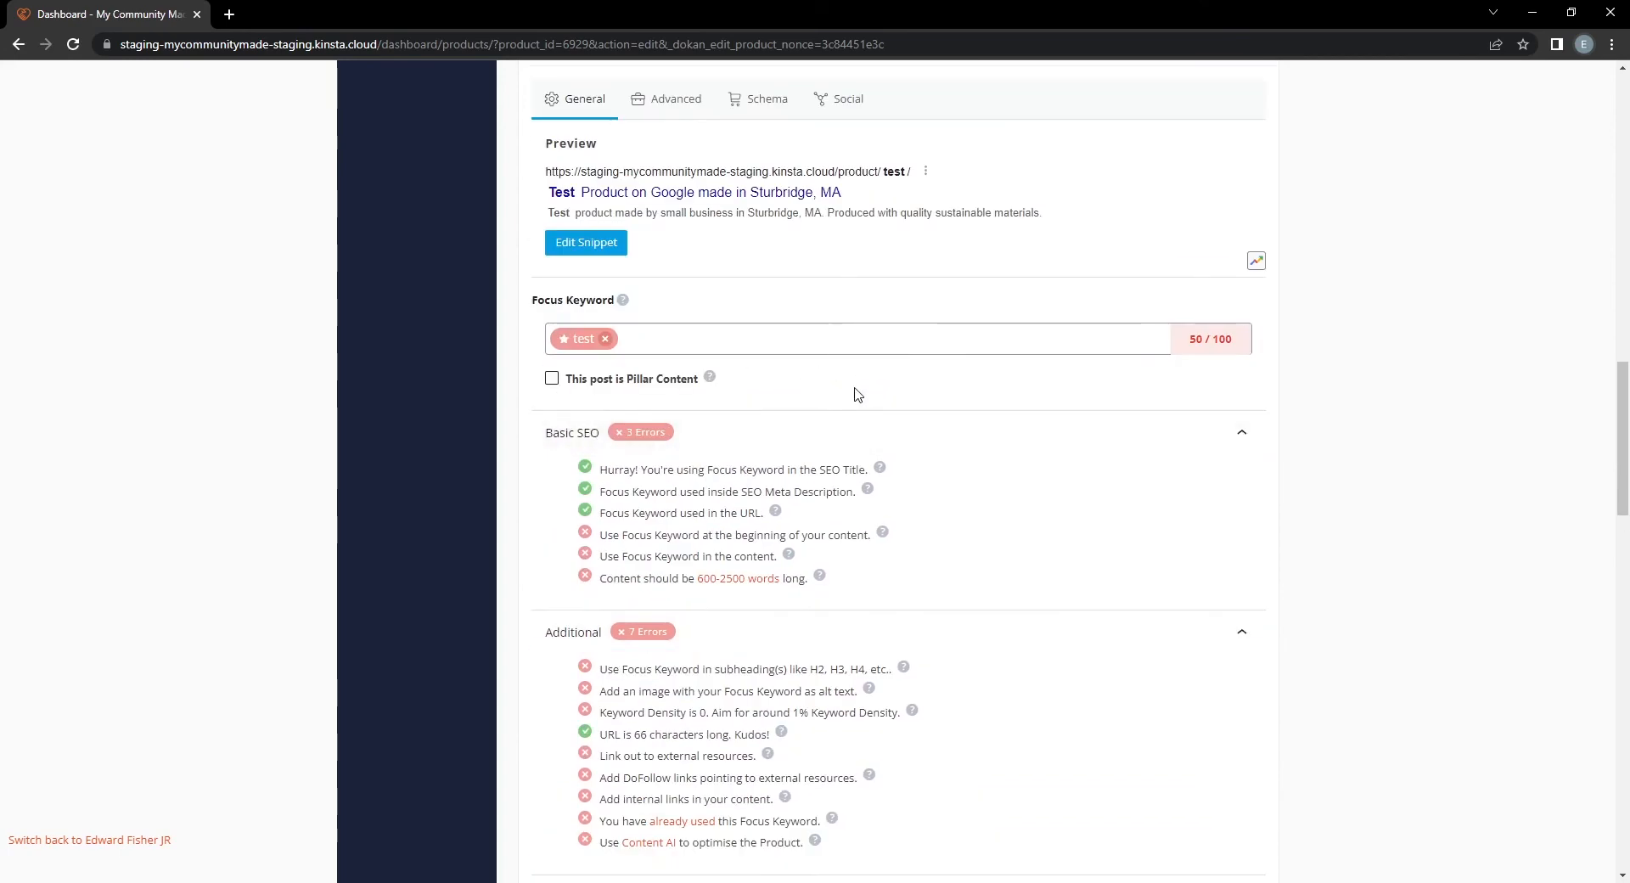
{"action": "scroll", "coordinate": [855, 392], "scroll_direction": "up", "scroll_amount": 3}
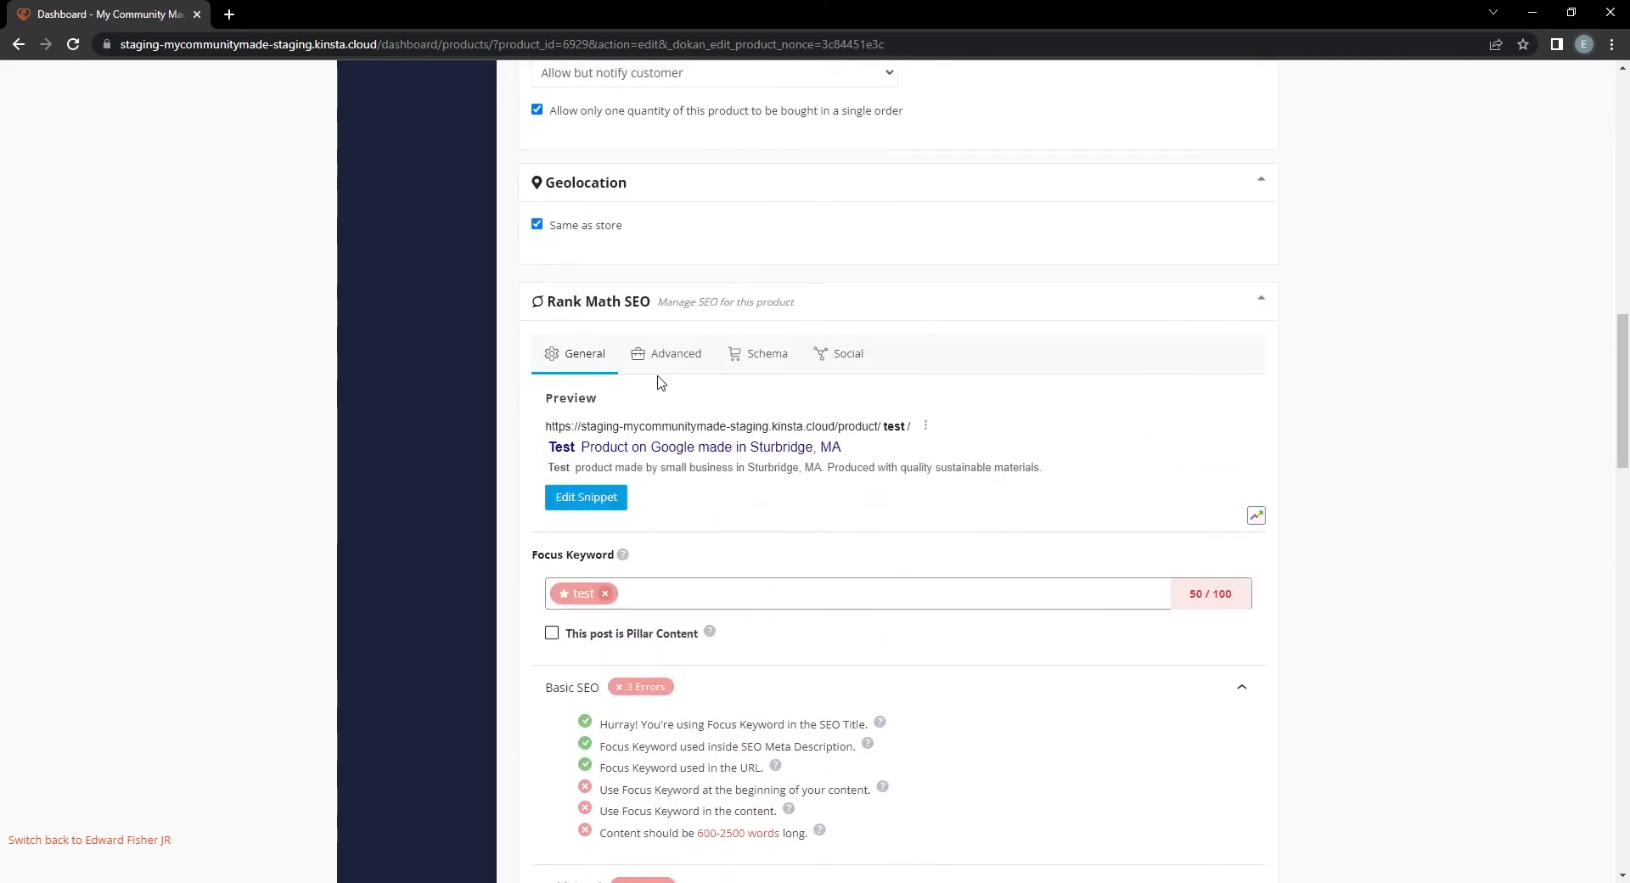
{"action": "scroll", "coordinate": [1071, 481], "scroll_direction": "down", "scroll_amount": 2}
{"action": "scroll", "coordinate": [1071, 481], "scroll_direction": "down", "scroll_amount": 3}
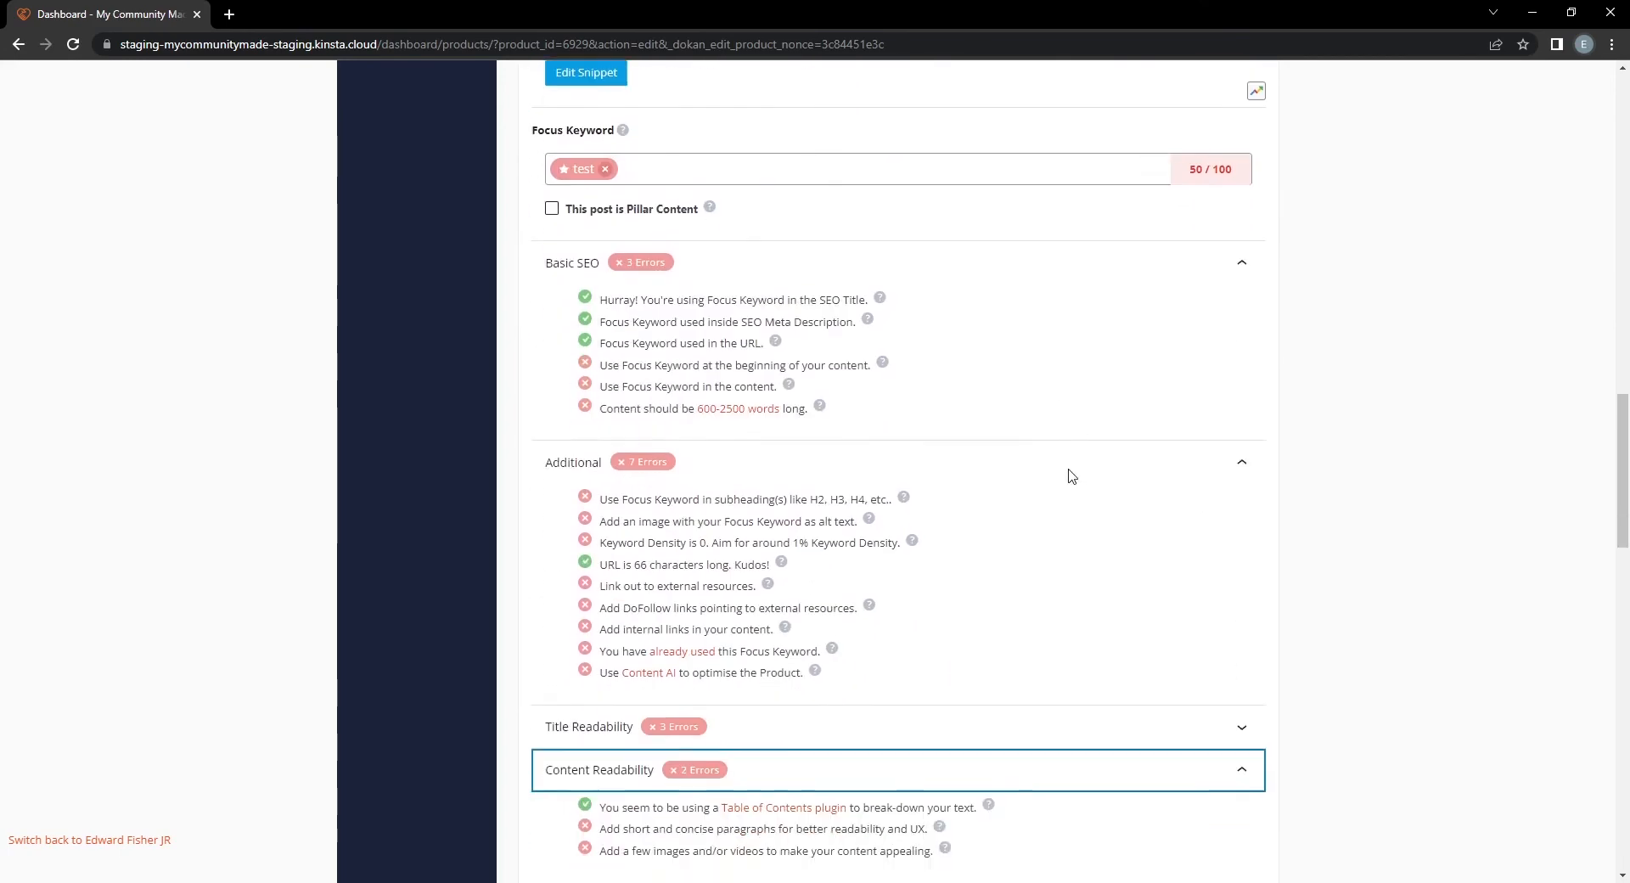
Collapse the Content Readability and Additional lists of SEO checks.
{"action": "left_click", "coordinate": [855, 773]}
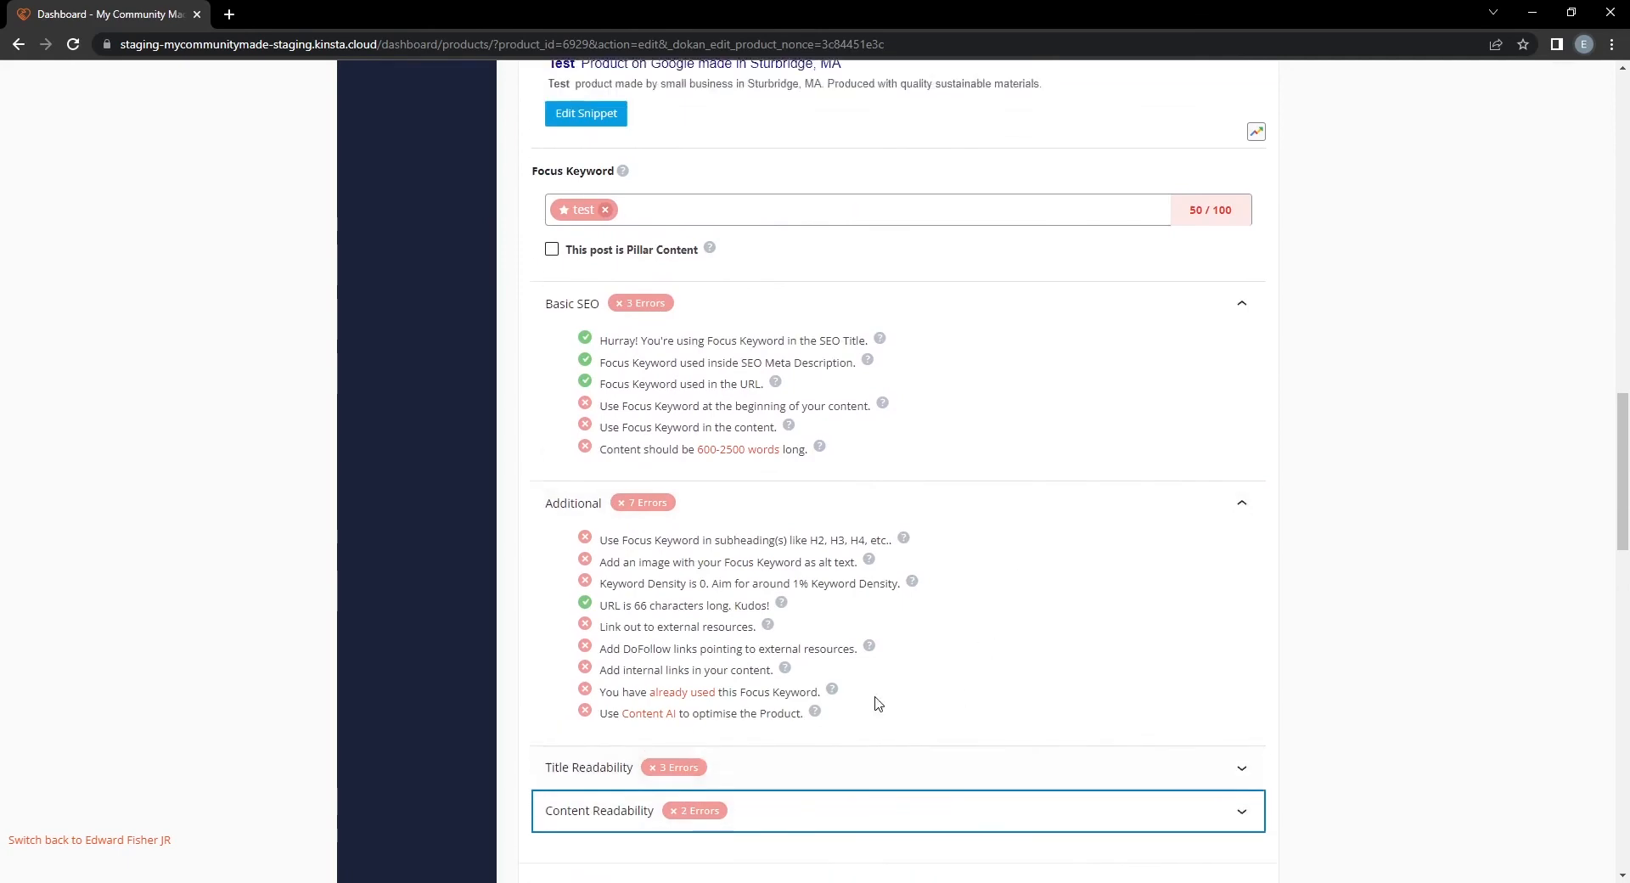
{"action": "scroll", "coordinate": [892, 527], "scroll_direction": "up", "scroll_amount": 2}
{"action": "left_click", "coordinate": [874, 635]}
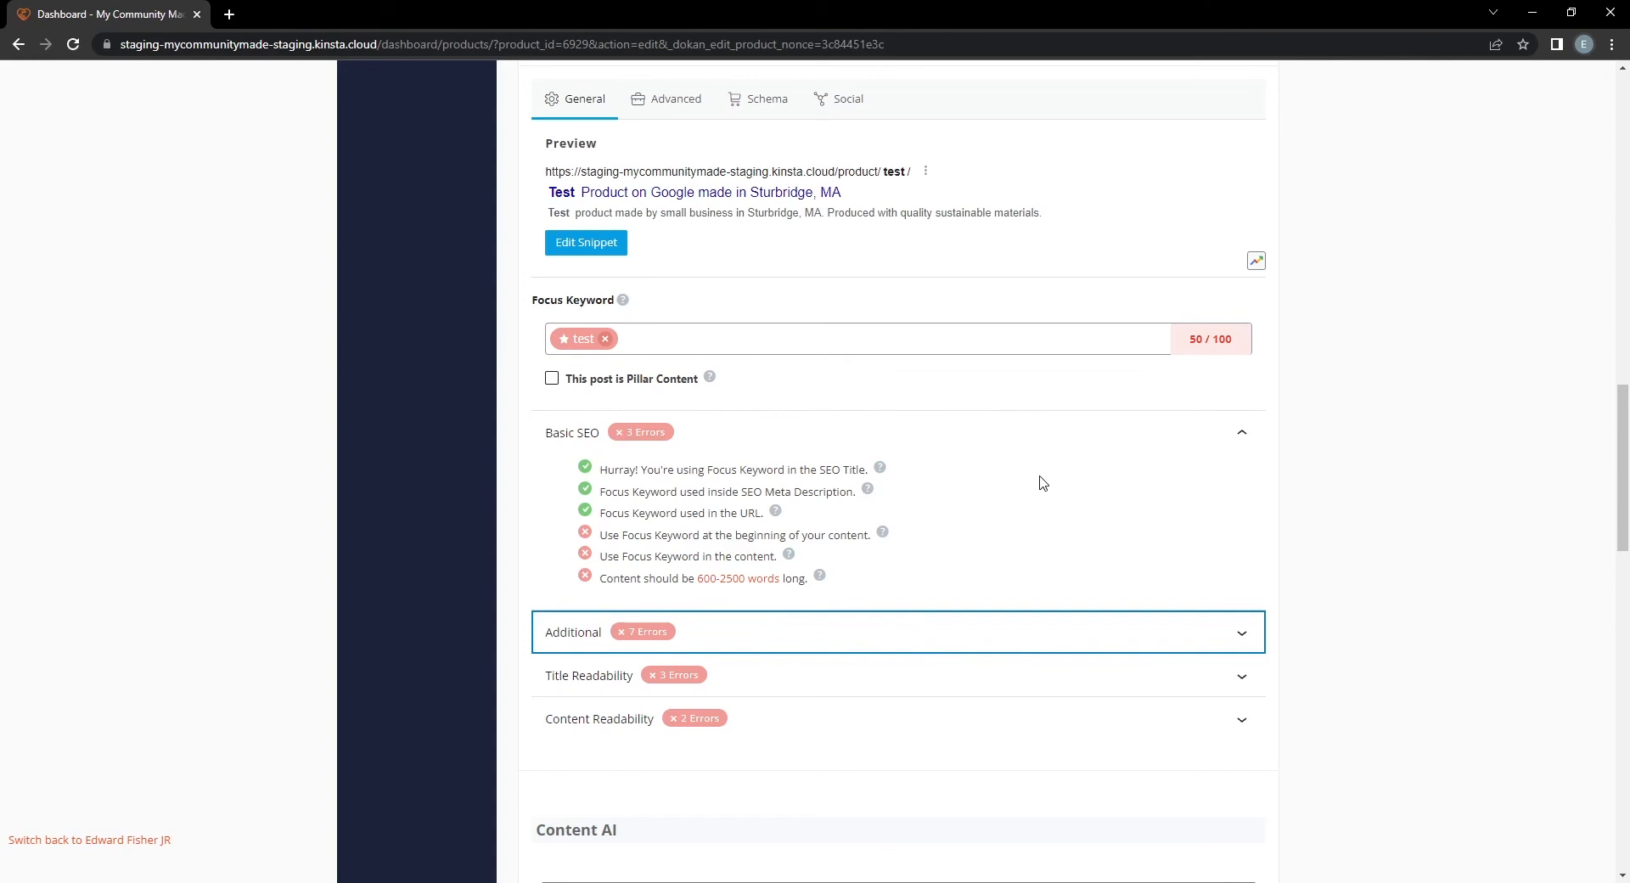
Examine the product's Advanced robots meta settings and Schema markup, and return to the General SEO settings.
{"action": "left_click", "coordinate": [622, 108]}
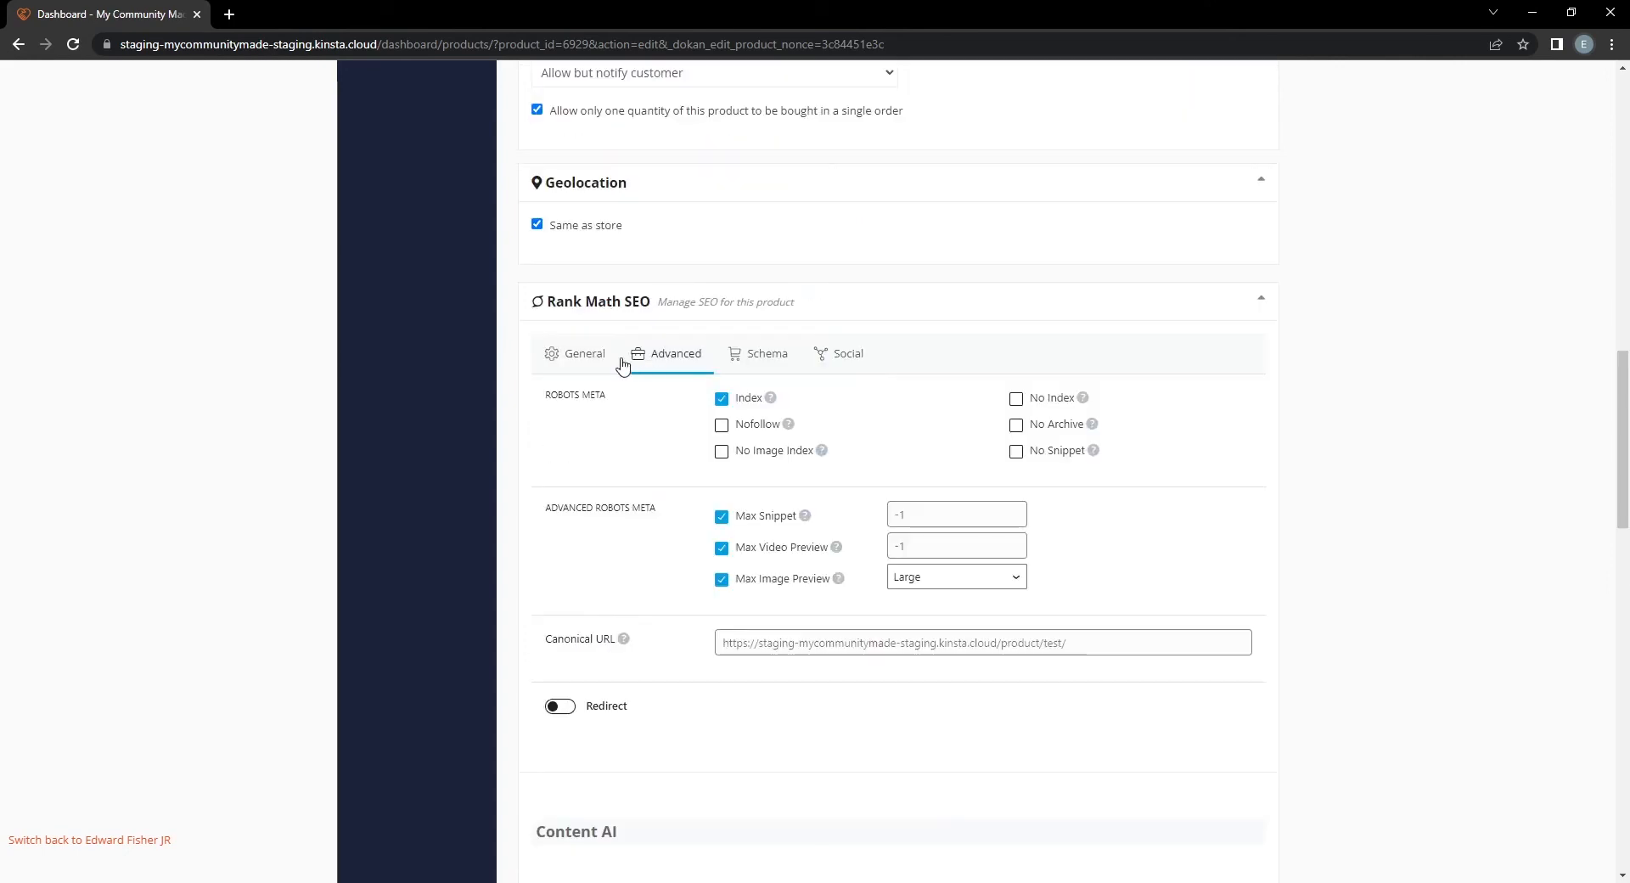
{"action": "left_click", "coordinate": [775, 359]}
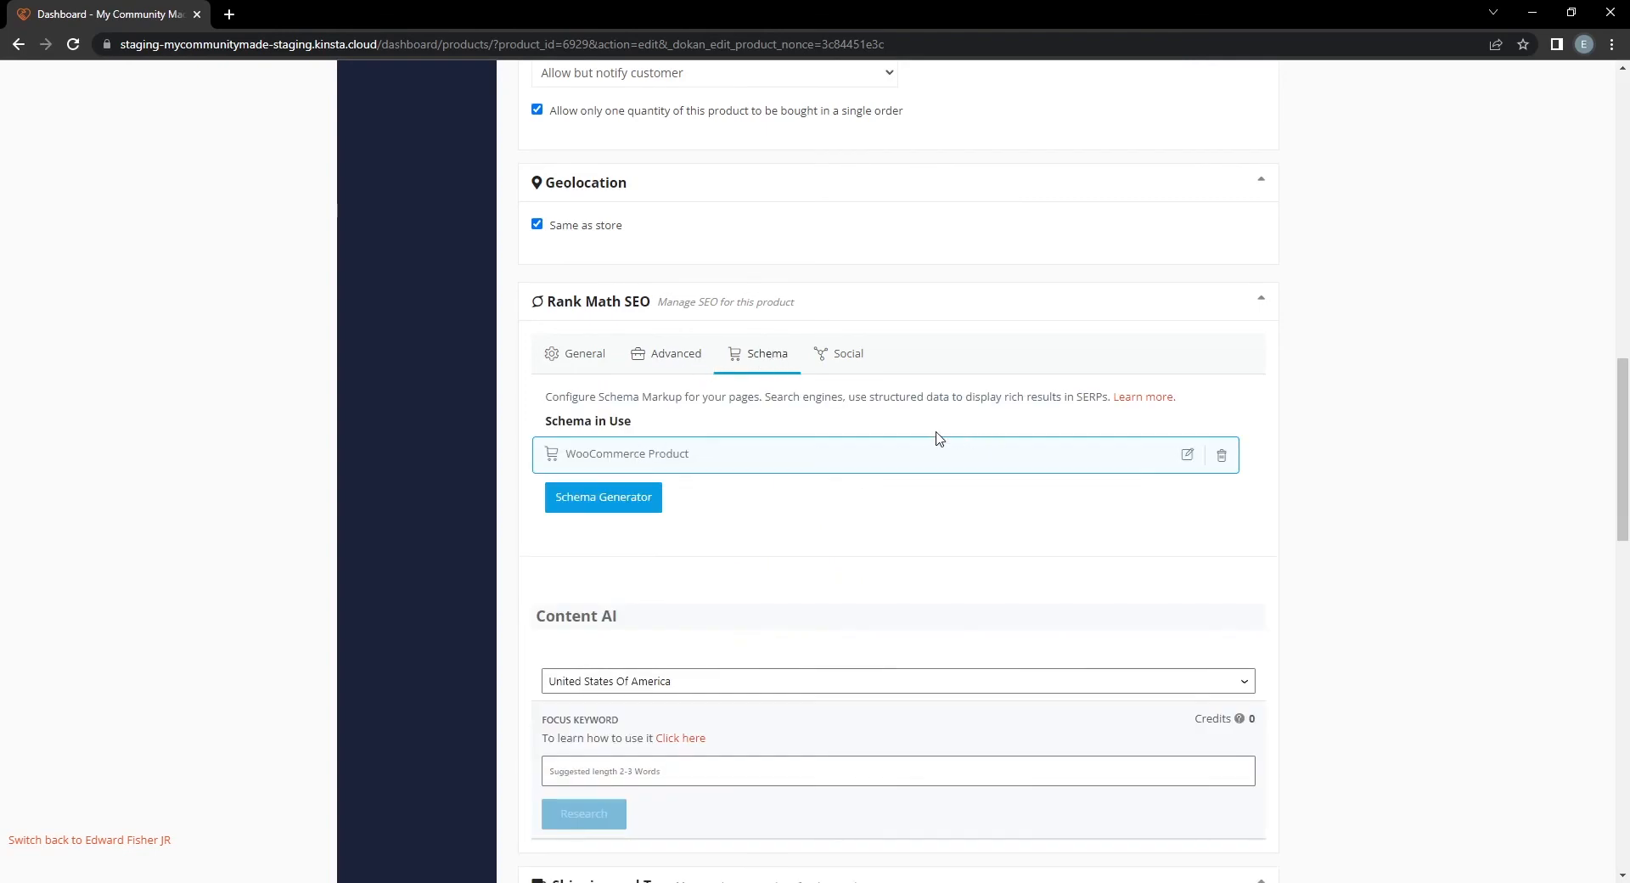
{"action": "left_click", "coordinate": [664, 365]}
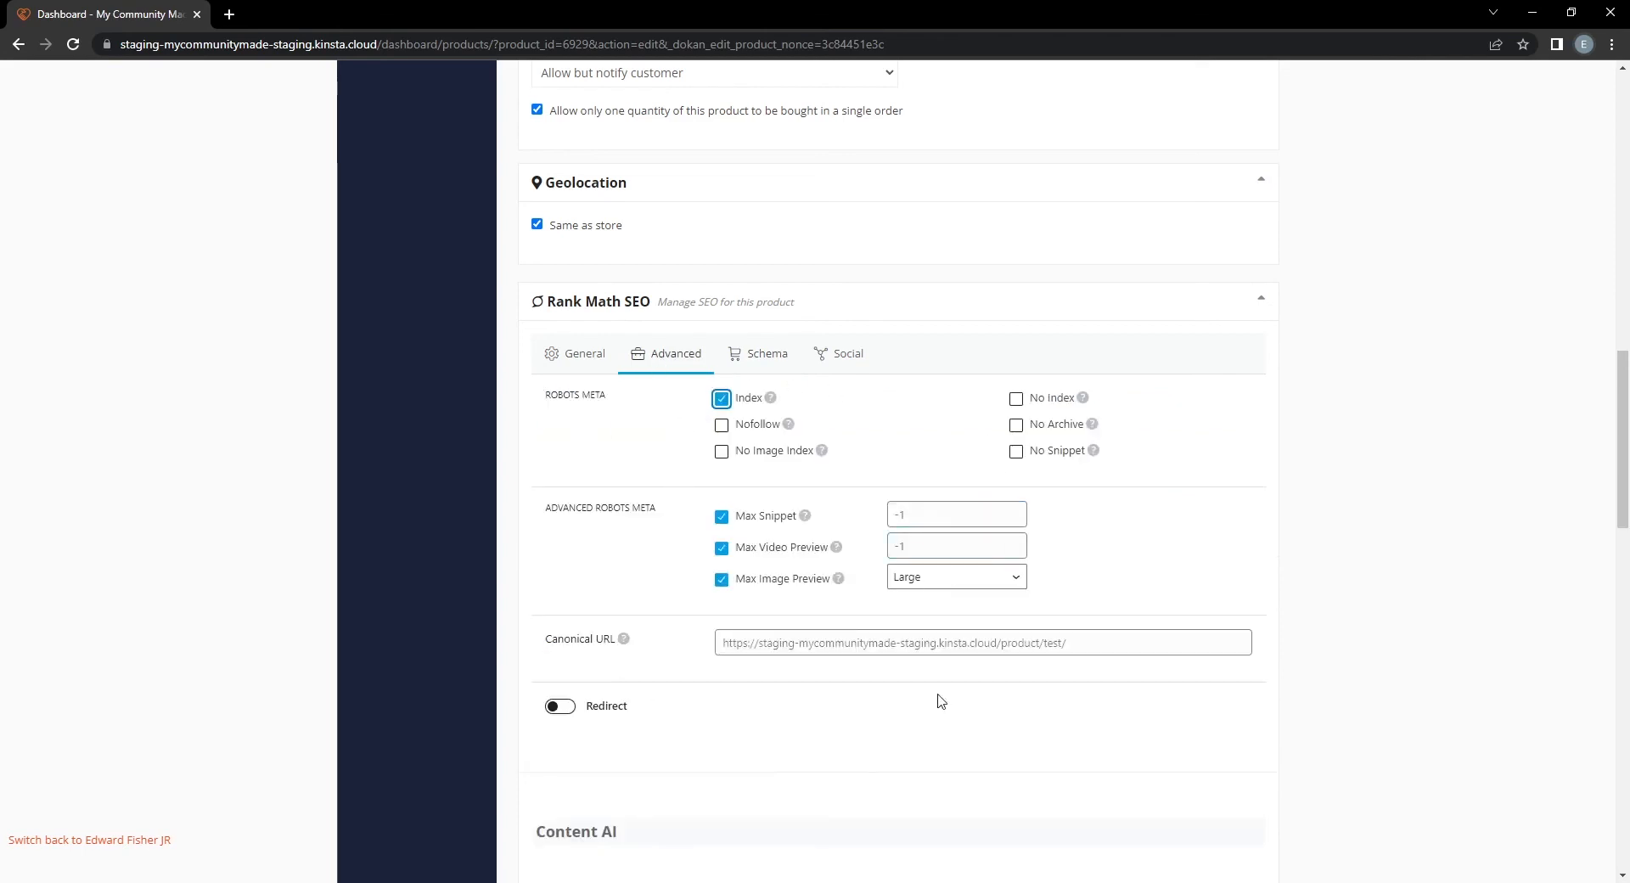
{"action": "left_click", "coordinate": [568, 365]}
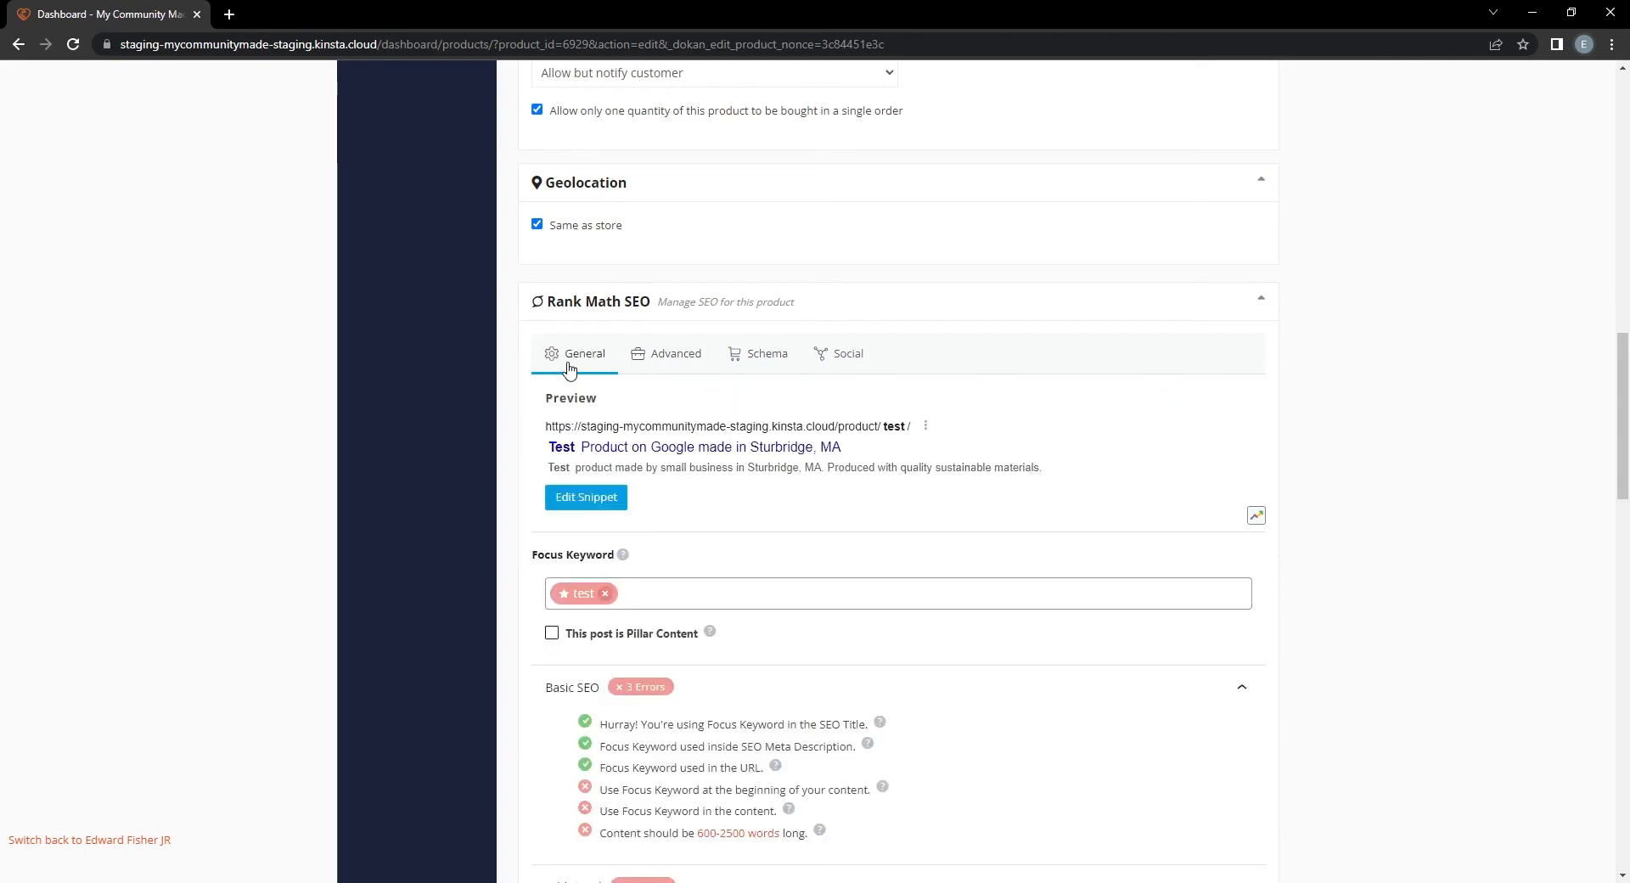
Collapse the Rank Math SEO, Geolocation and Inventory sections of the product form.
{"action": "scroll", "coordinate": [612, 539], "scroll_direction": "down", "scroll_amount": 5}
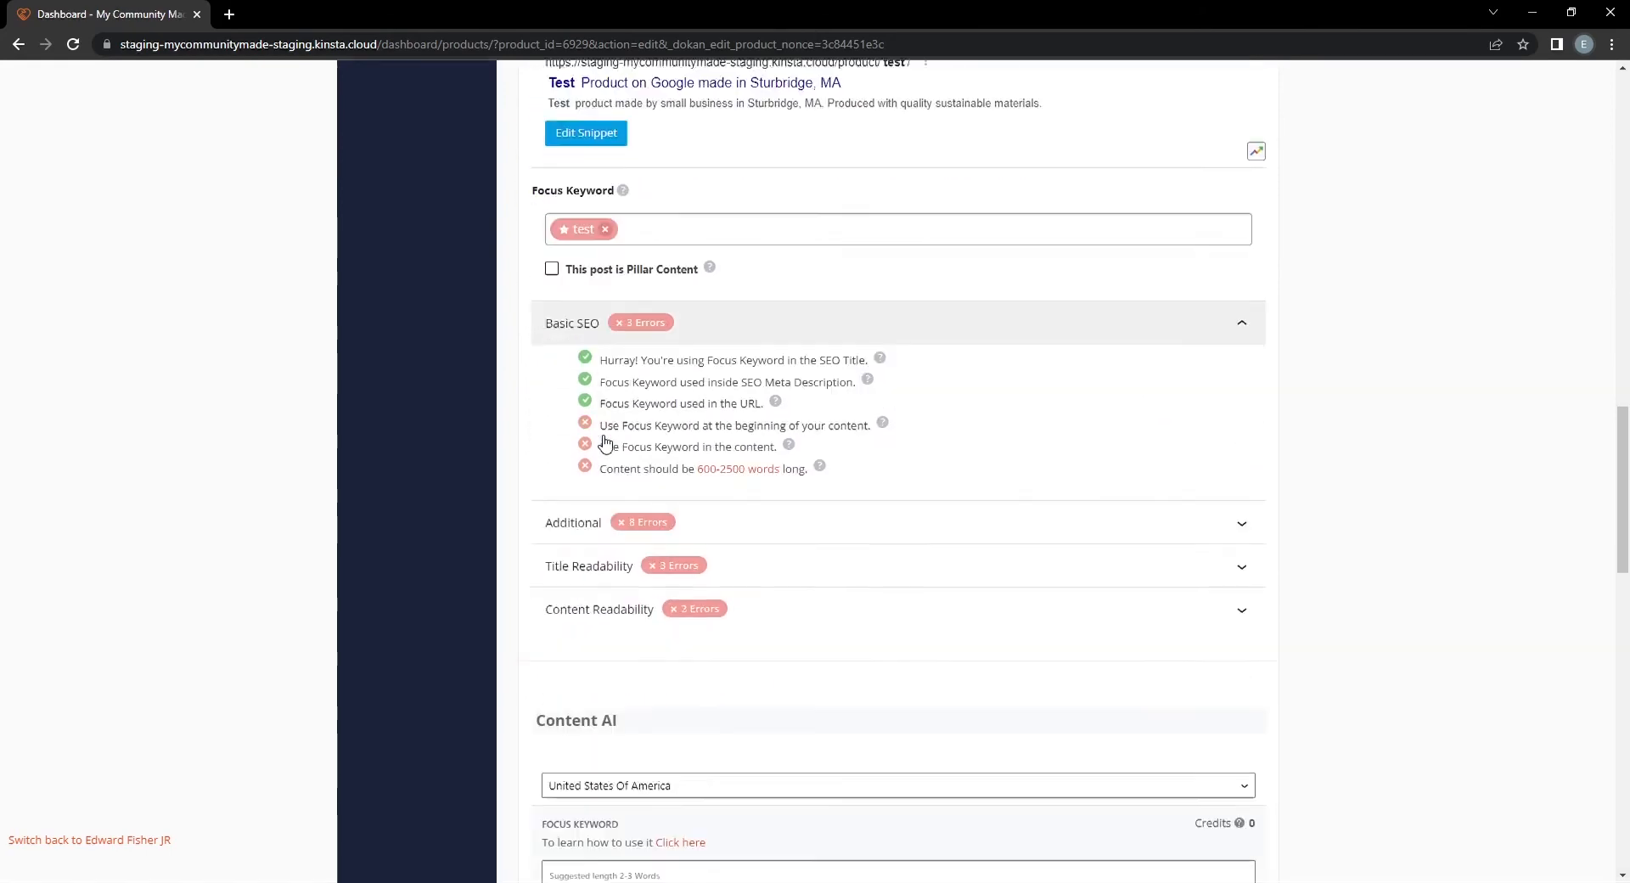
{"action": "scroll", "coordinate": [990, 346], "scroll_direction": "up", "scroll_amount": 4}
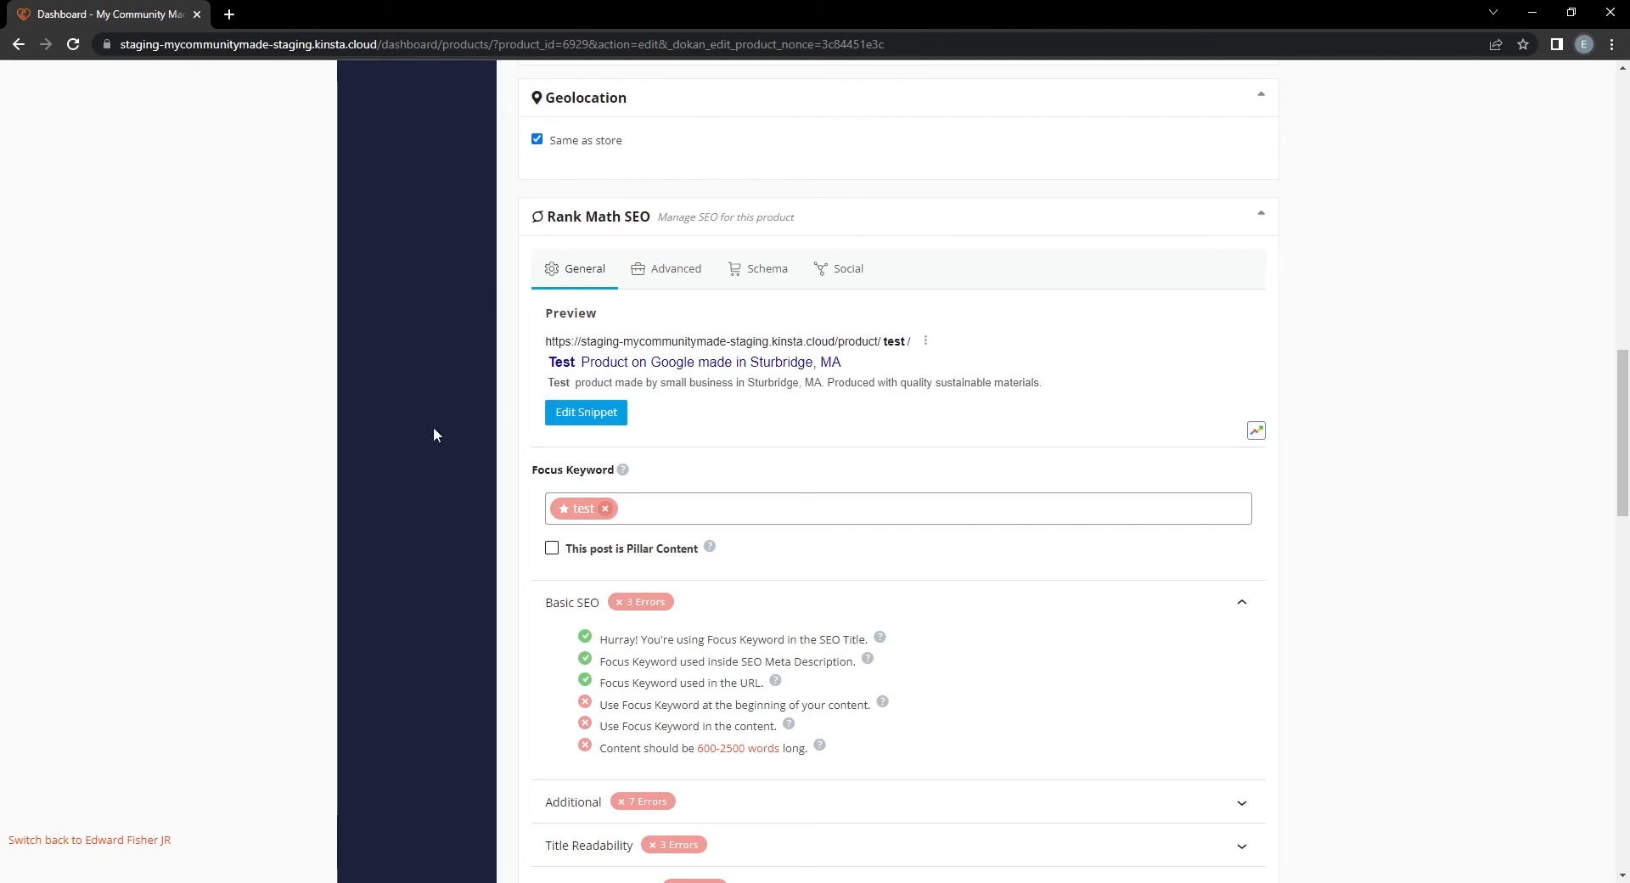
{"action": "left_click", "coordinate": [845, 220]}
{"action": "scroll", "coordinate": [847, 327], "scroll_direction": "up", "scroll_amount": 2}
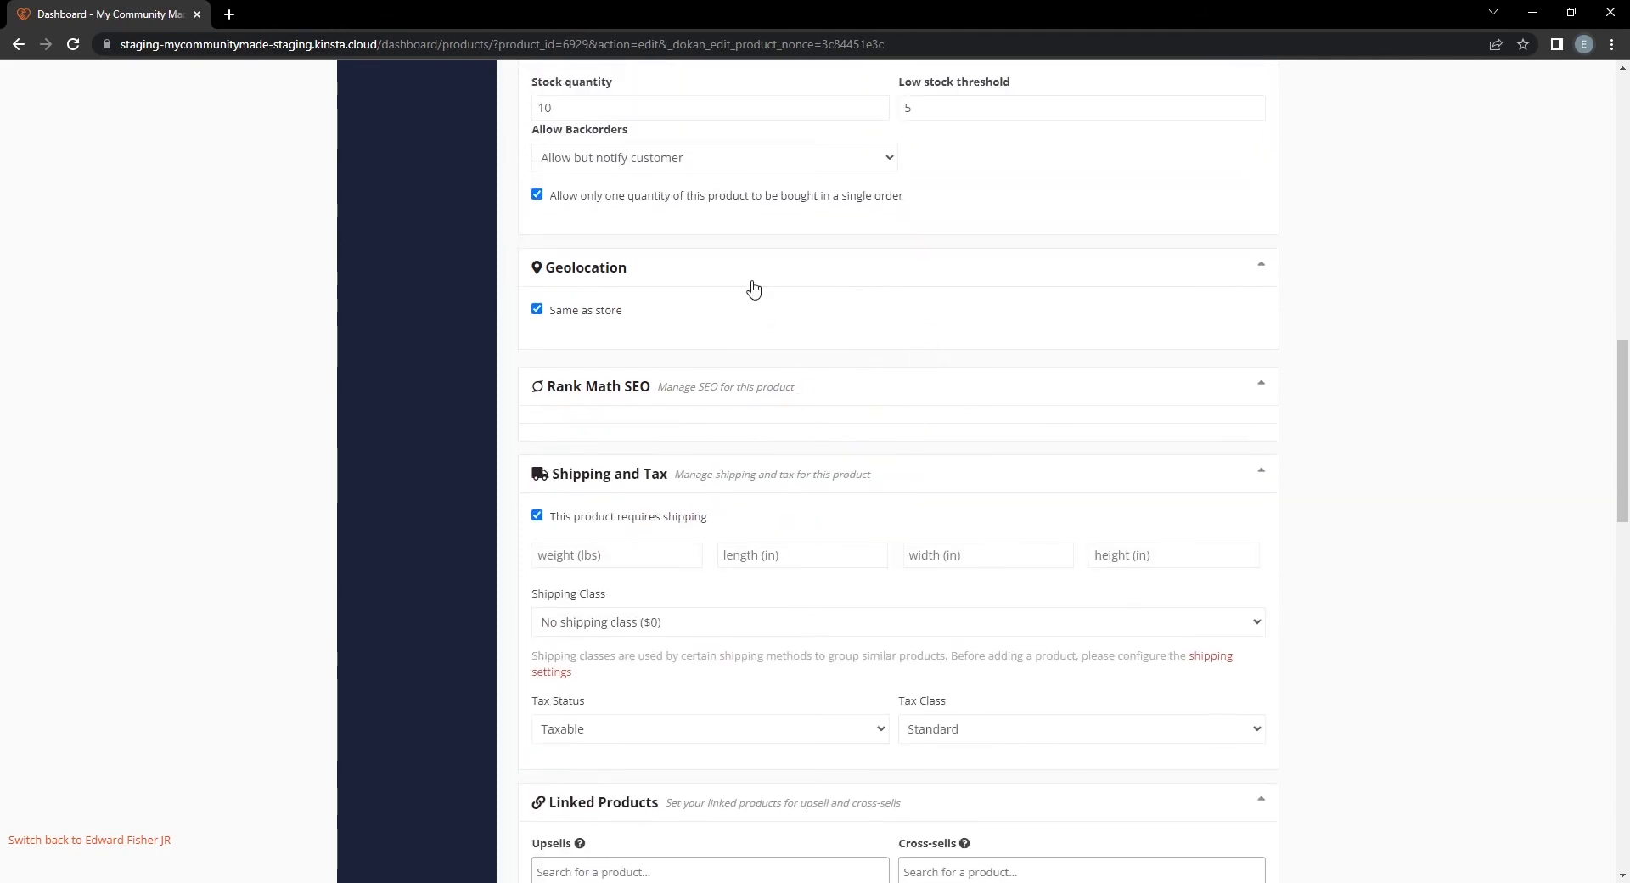
{"action": "left_click", "coordinate": [758, 280]}
{"action": "scroll", "coordinate": [756, 276], "scroll_direction": "up", "scroll_amount": 4}
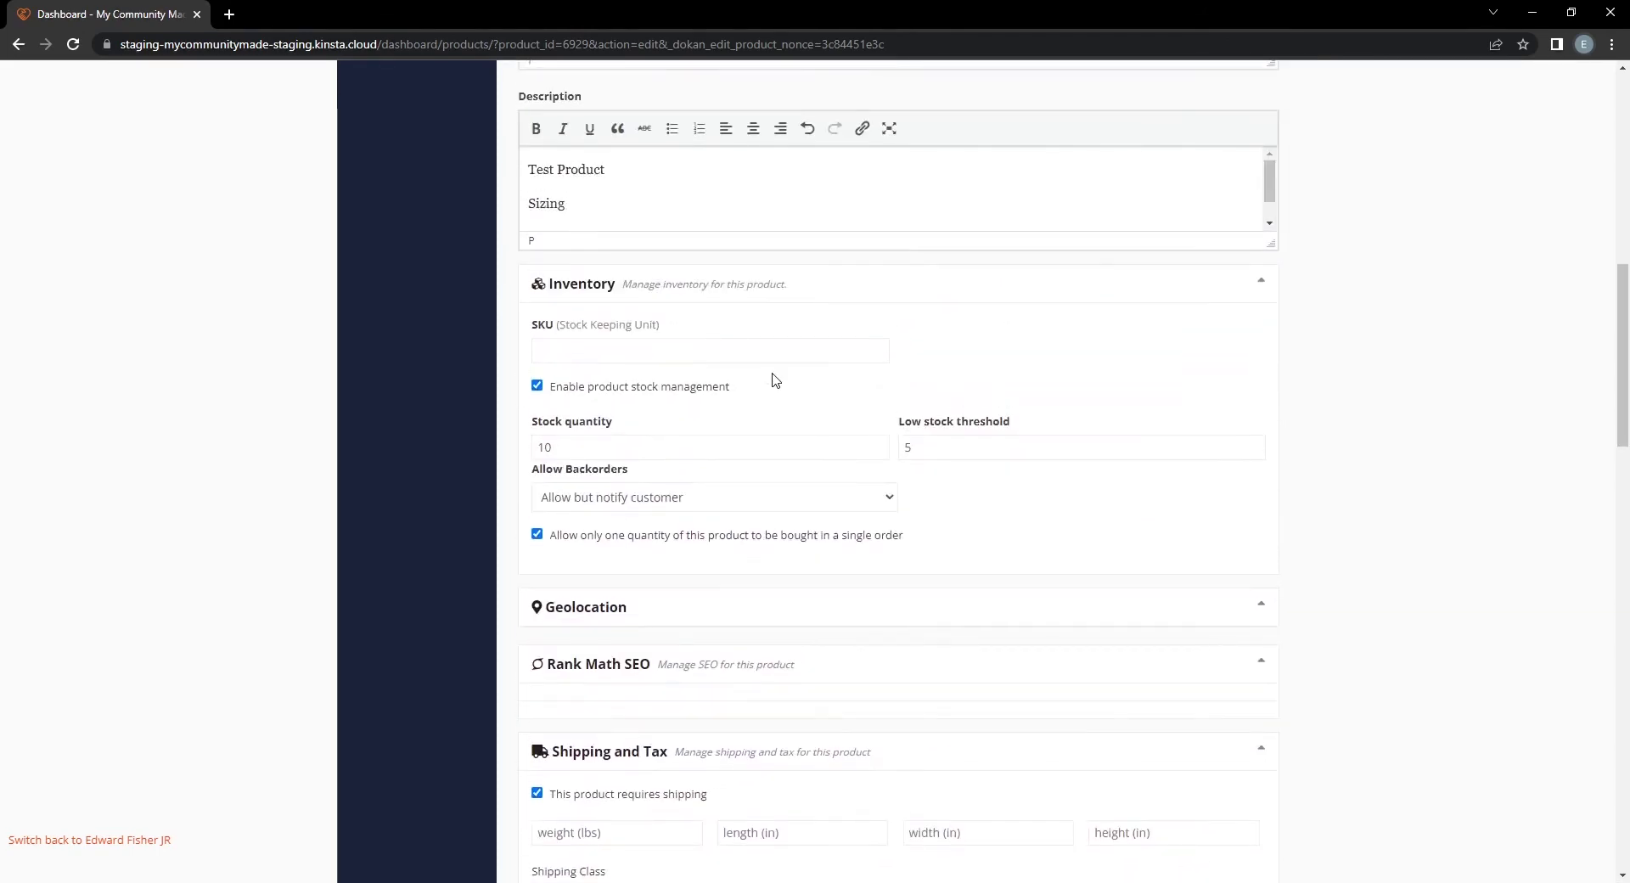
{"action": "left_click", "coordinate": [773, 285]}
{"action": "scroll", "coordinate": [768, 450], "scroll_direction": "up", "scroll_amount": 4}
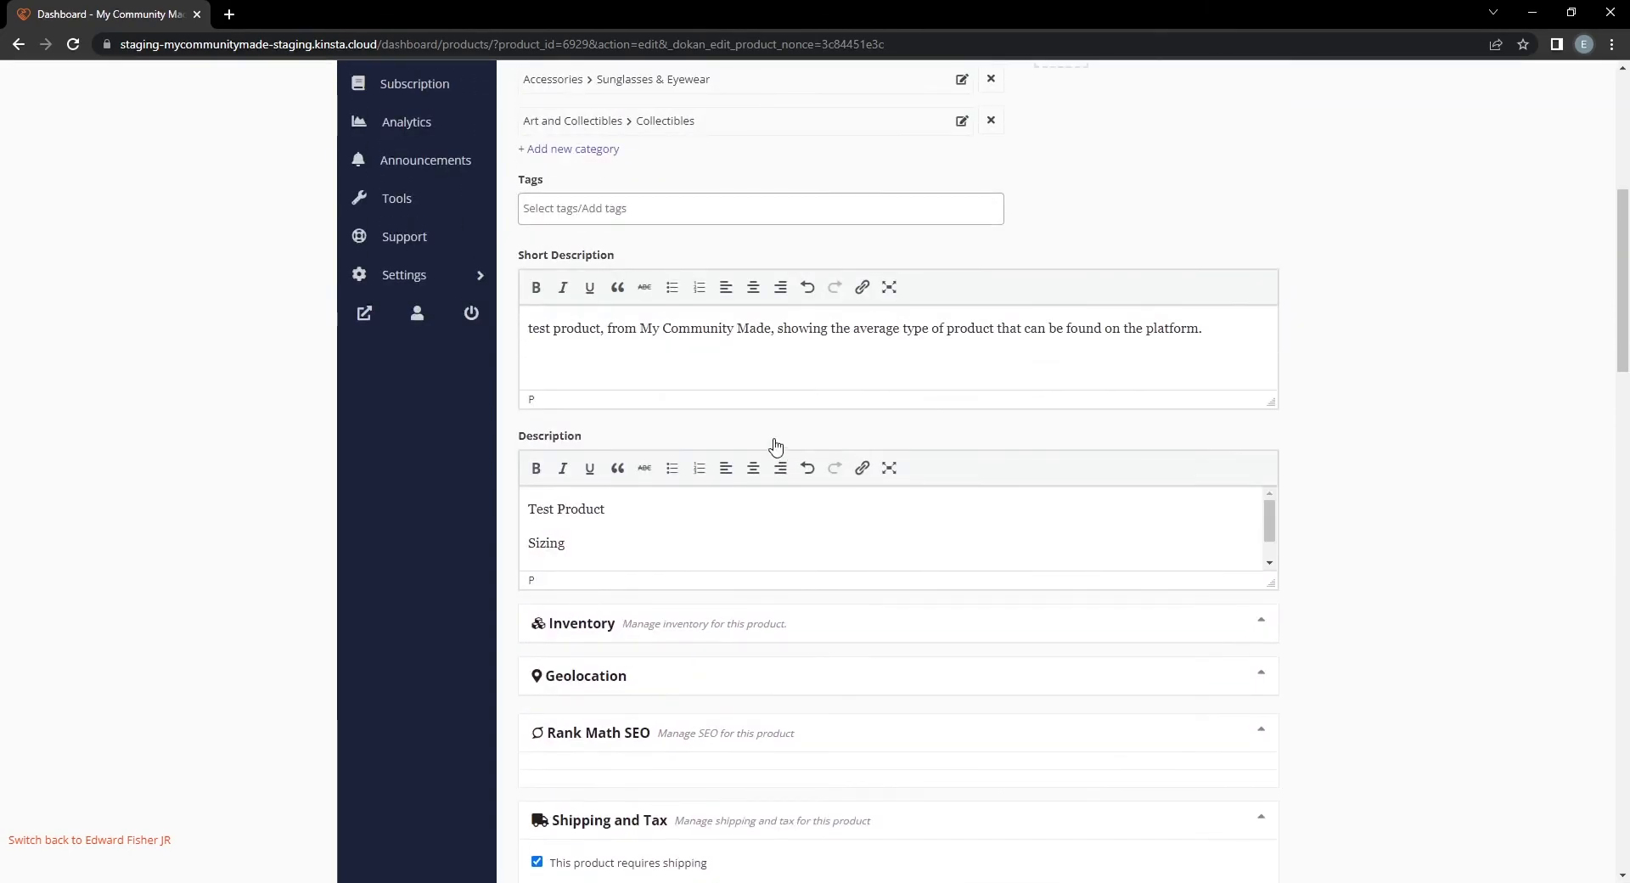
Set the product's shipping class to Standard in the Shipping and Tax section.
{"action": "scroll", "coordinate": [775, 437], "scroll_direction": "down", "scroll_amount": 6}
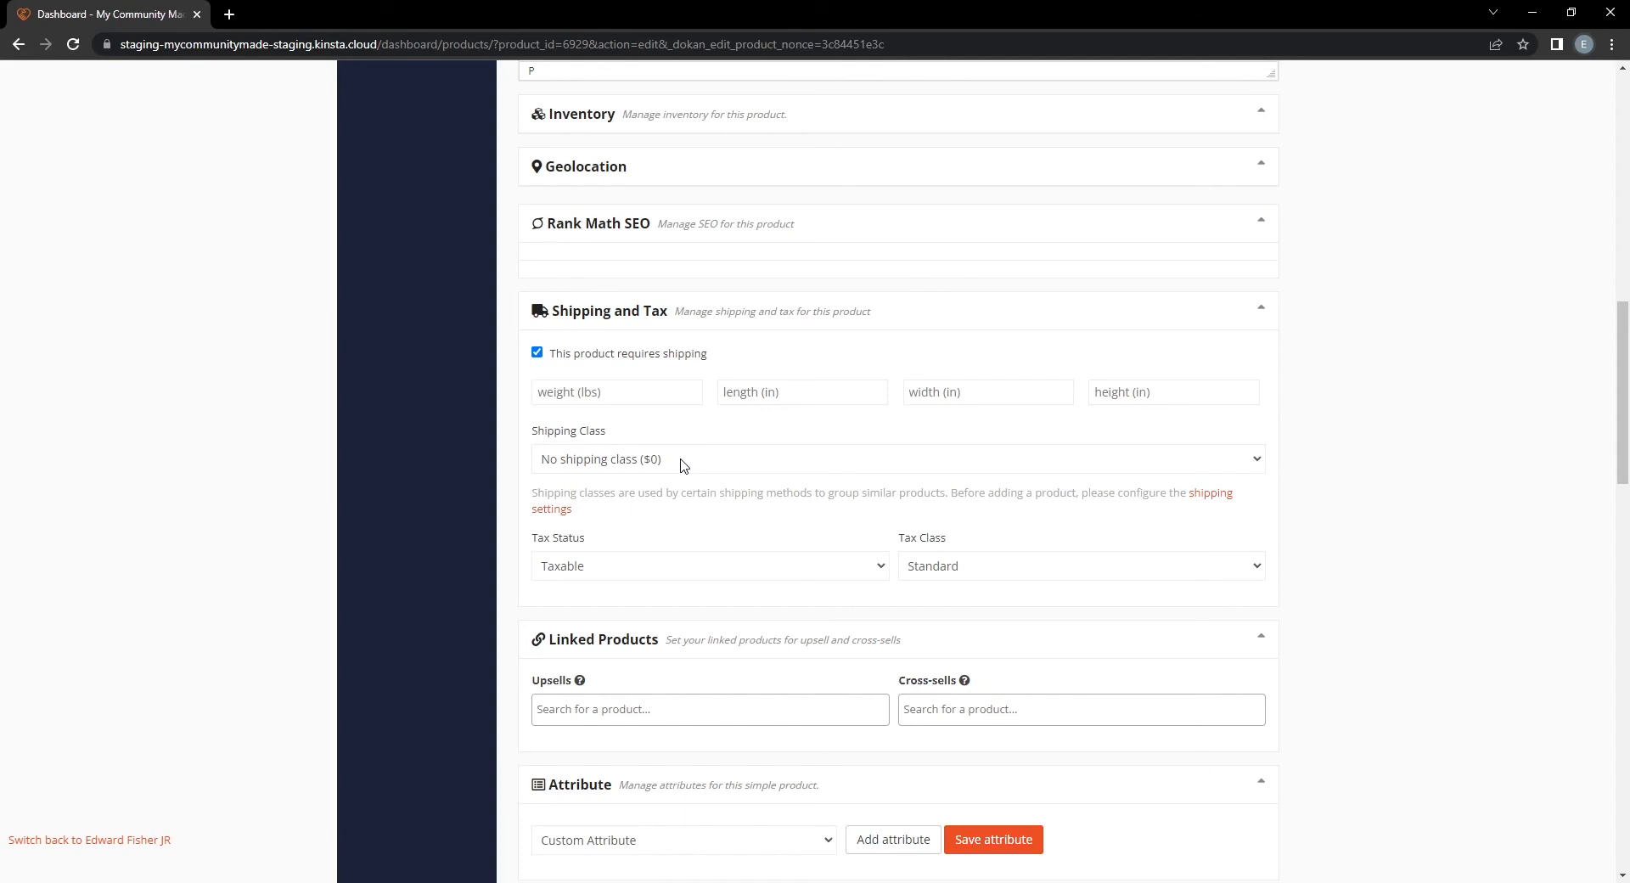
{"action": "left_click", "coordinate": [571, 454]}
{"action": "left_click", "coordinate": [577, 499]}
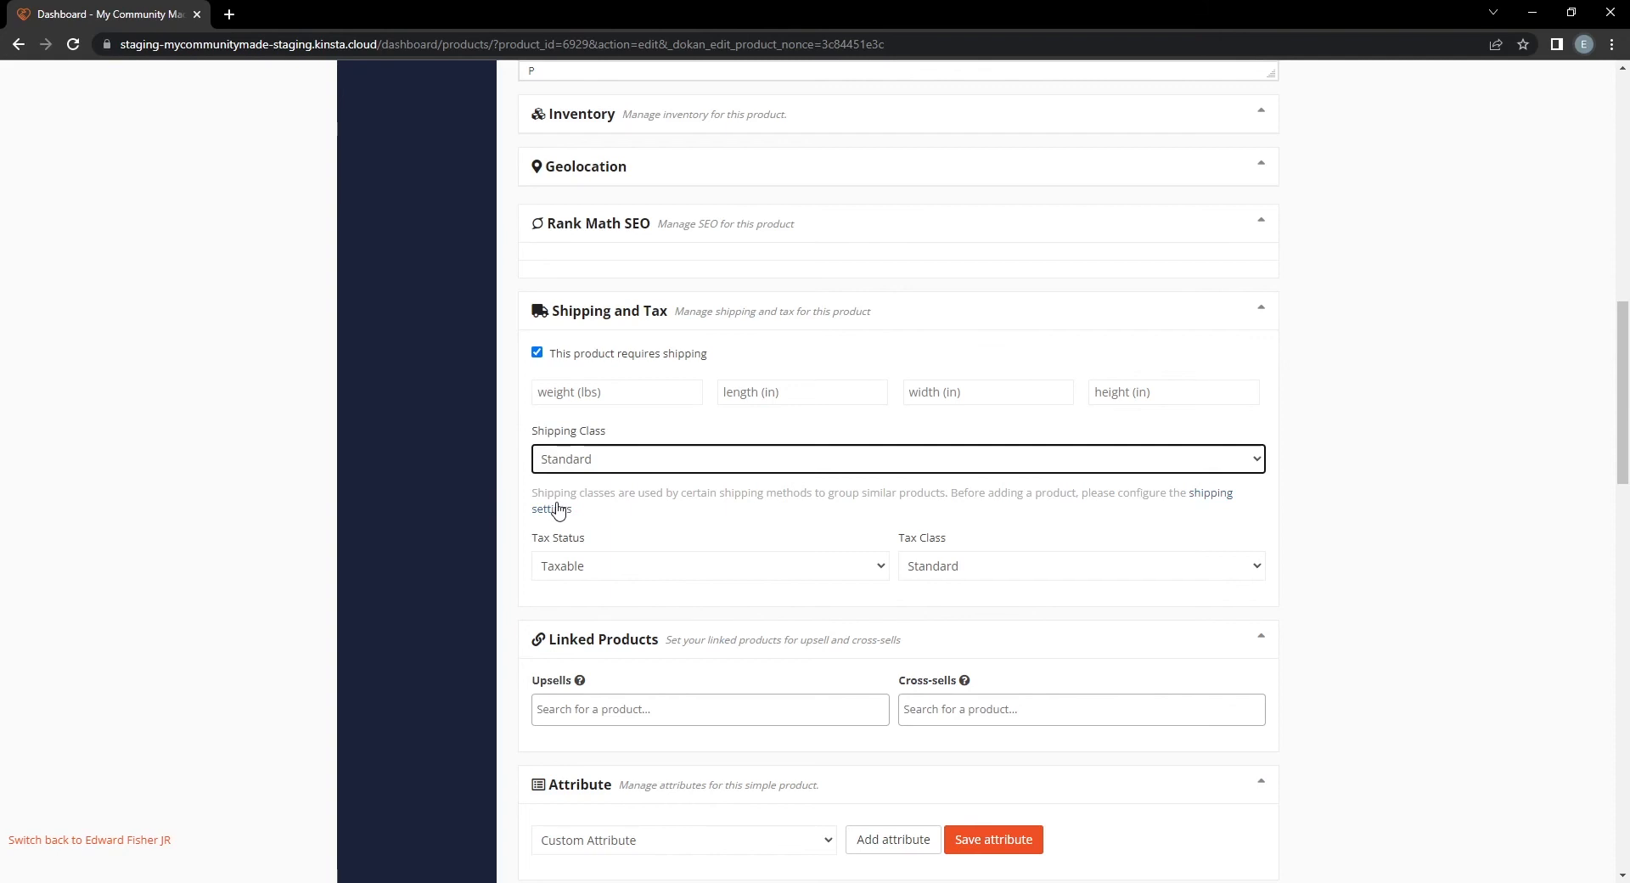
{"action": "left_click", "coordinate": [558, 511]}
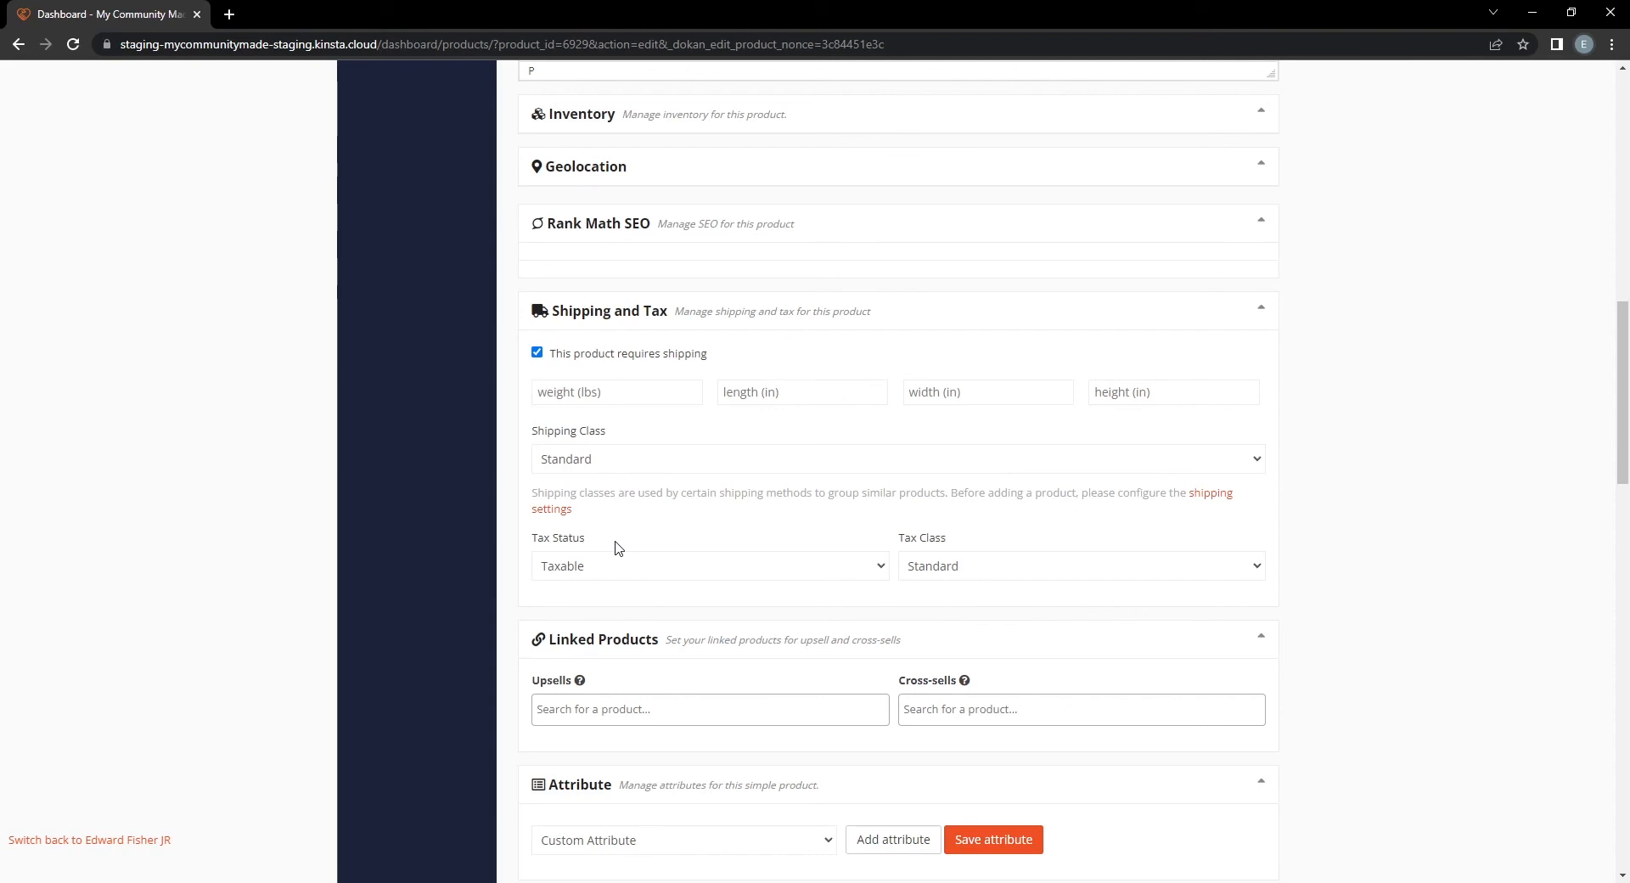
{"action": "left_click", "coordinate": [603, 495]}
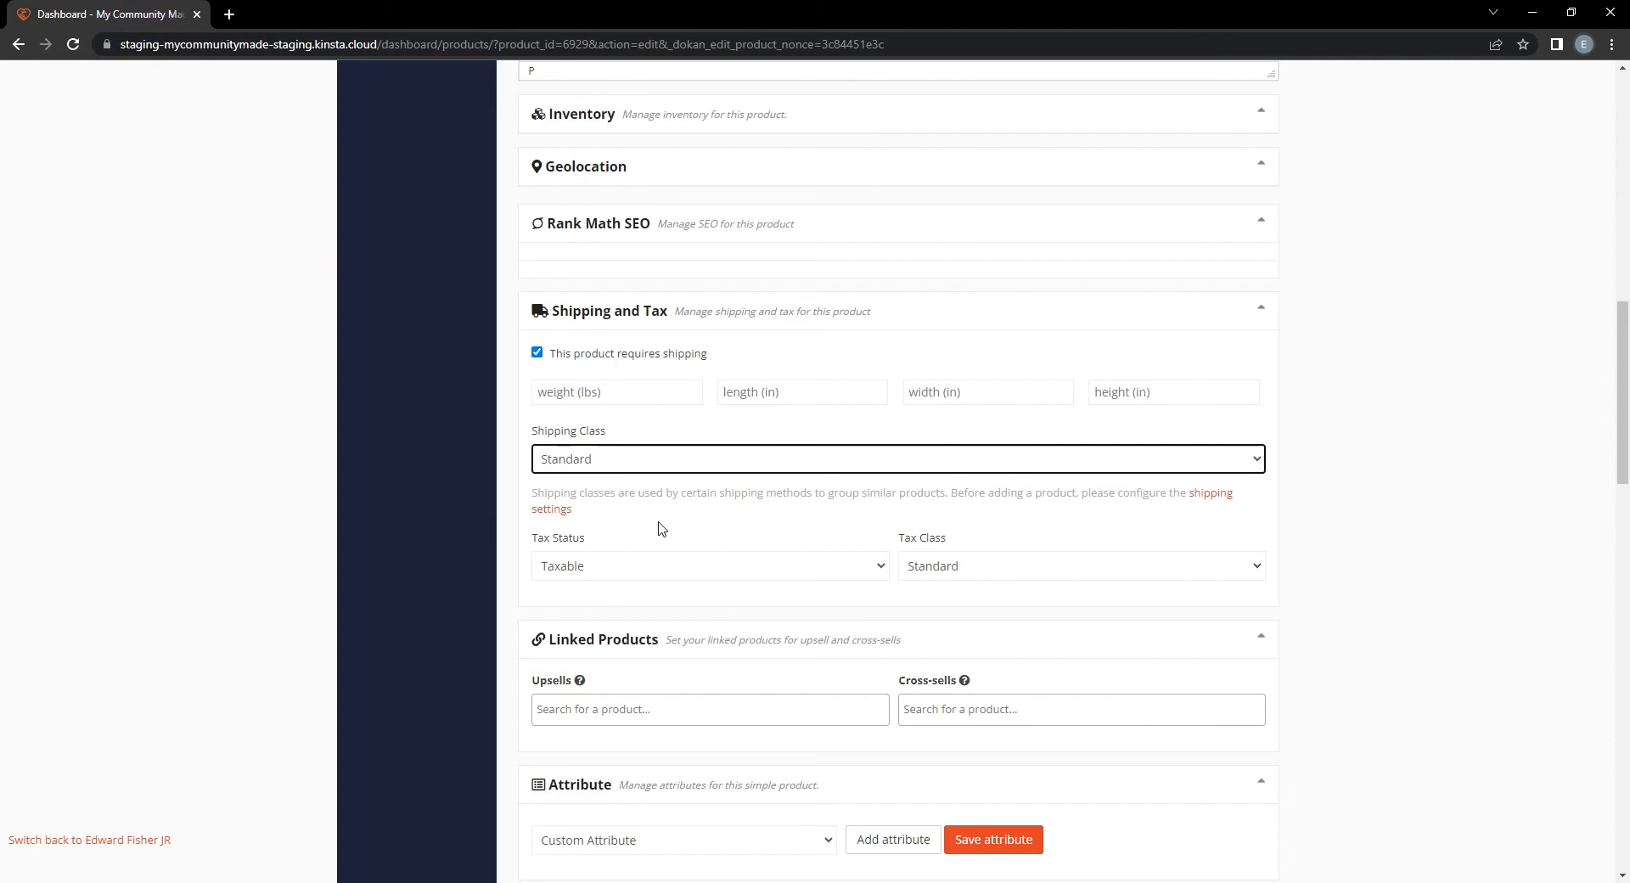
{"action": "left_click", "coordinate": [691, 392]}
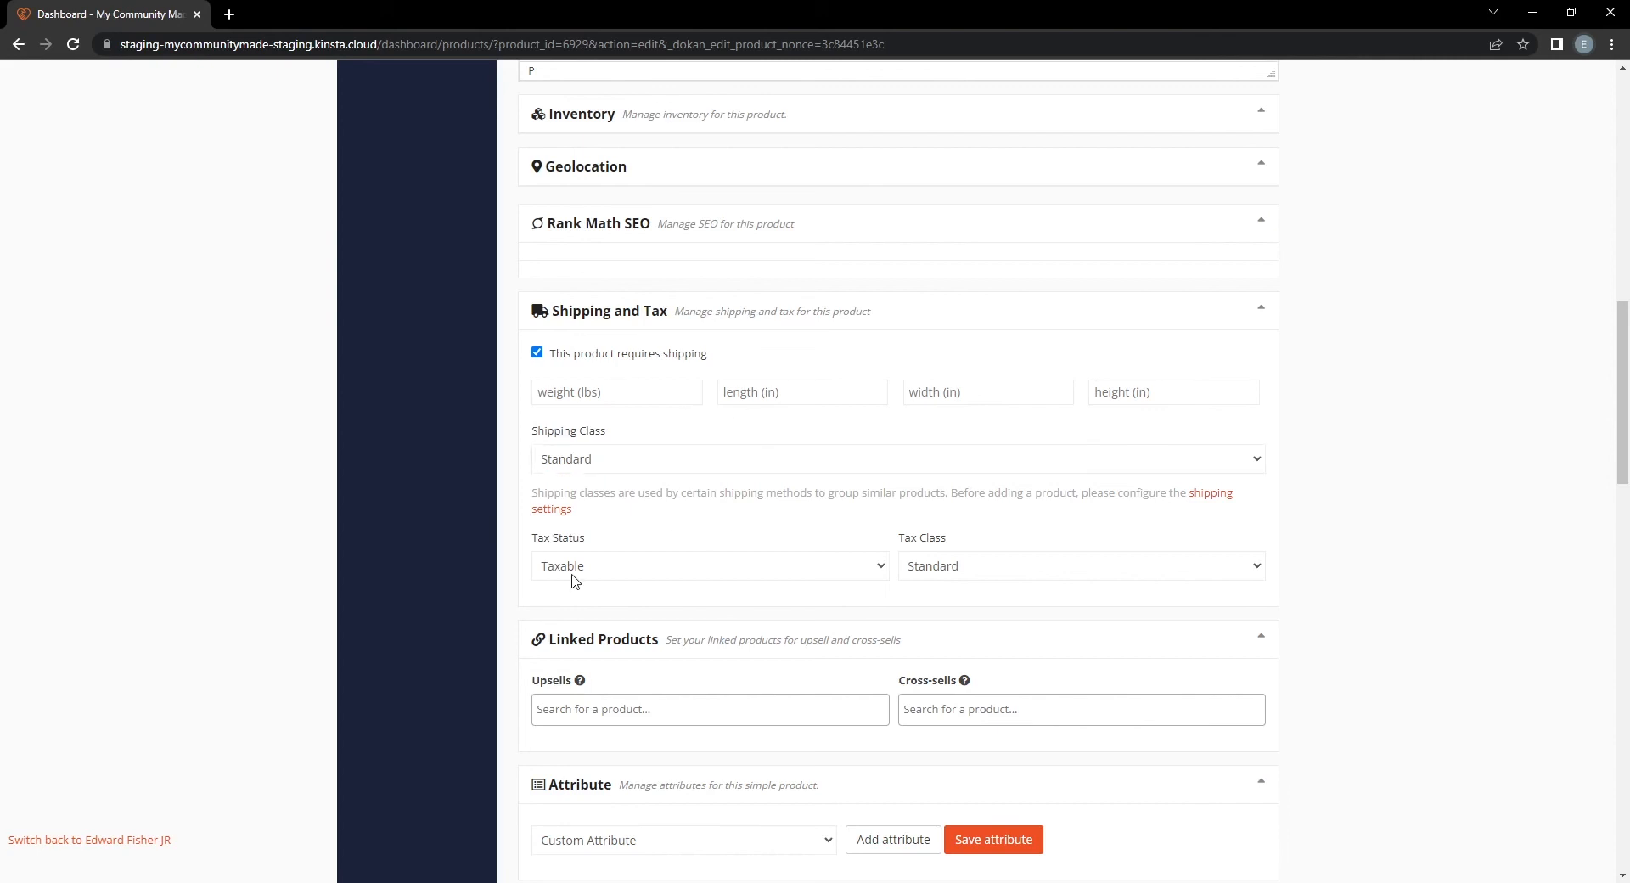
Examine the Tax Status and Tax Class choices, leaving them at Taxable and Standard.
{"action": "left_click", "coordinate": [578, 575]}
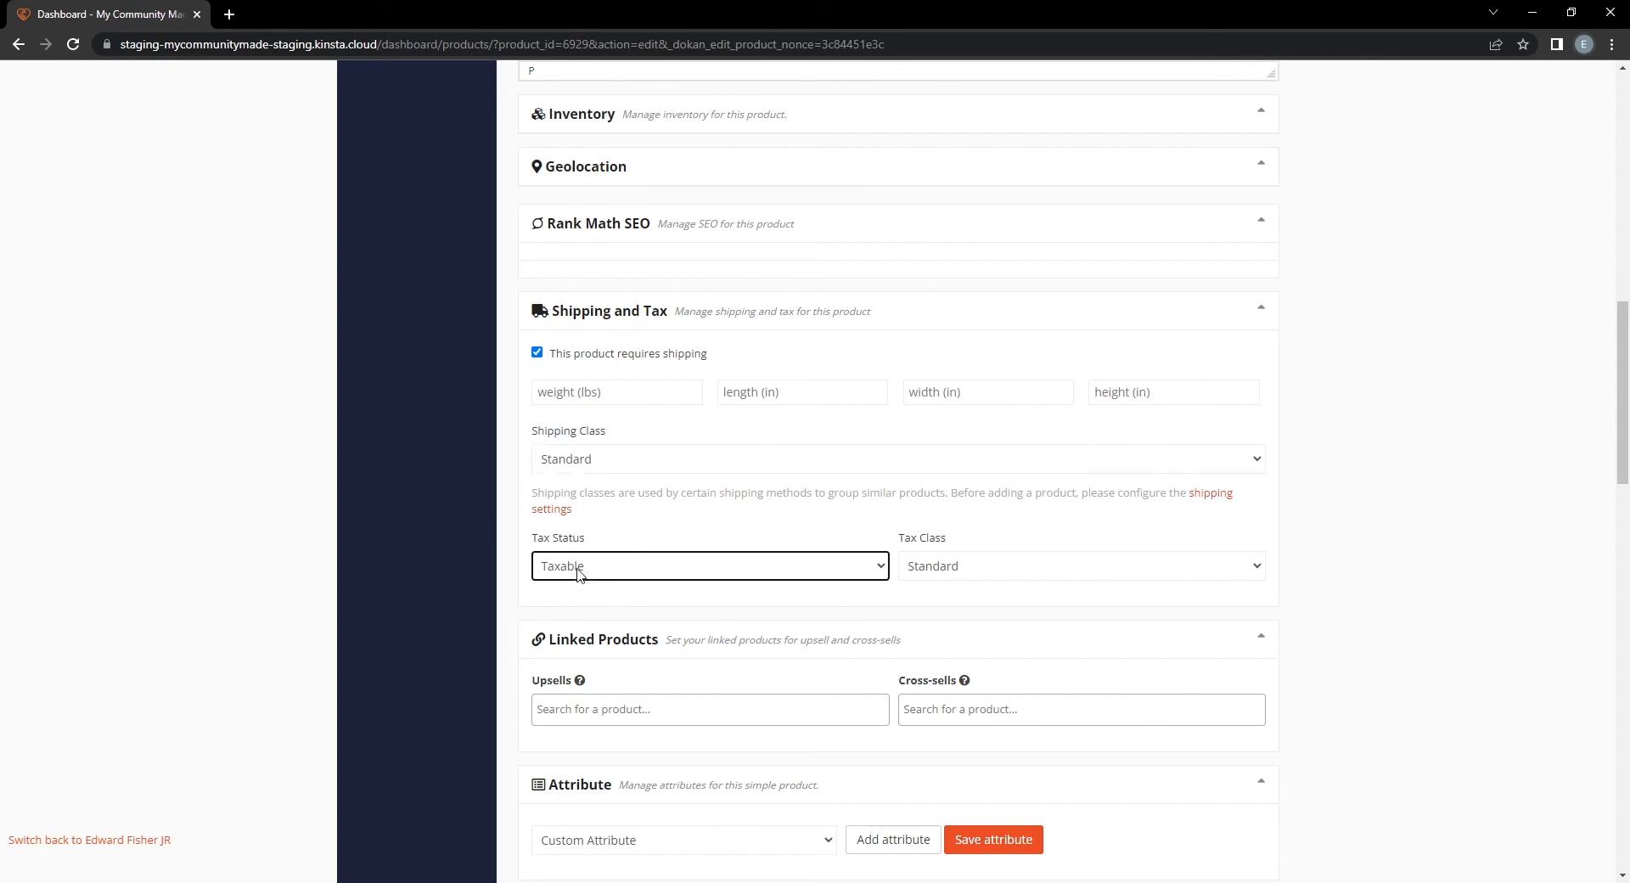
{"action": "left_click", "coordinate": [977, 571]}
{"action": "scroll", "coordinate": [833, 521], "scroll_direction": "down", "scroll_amount": 2}
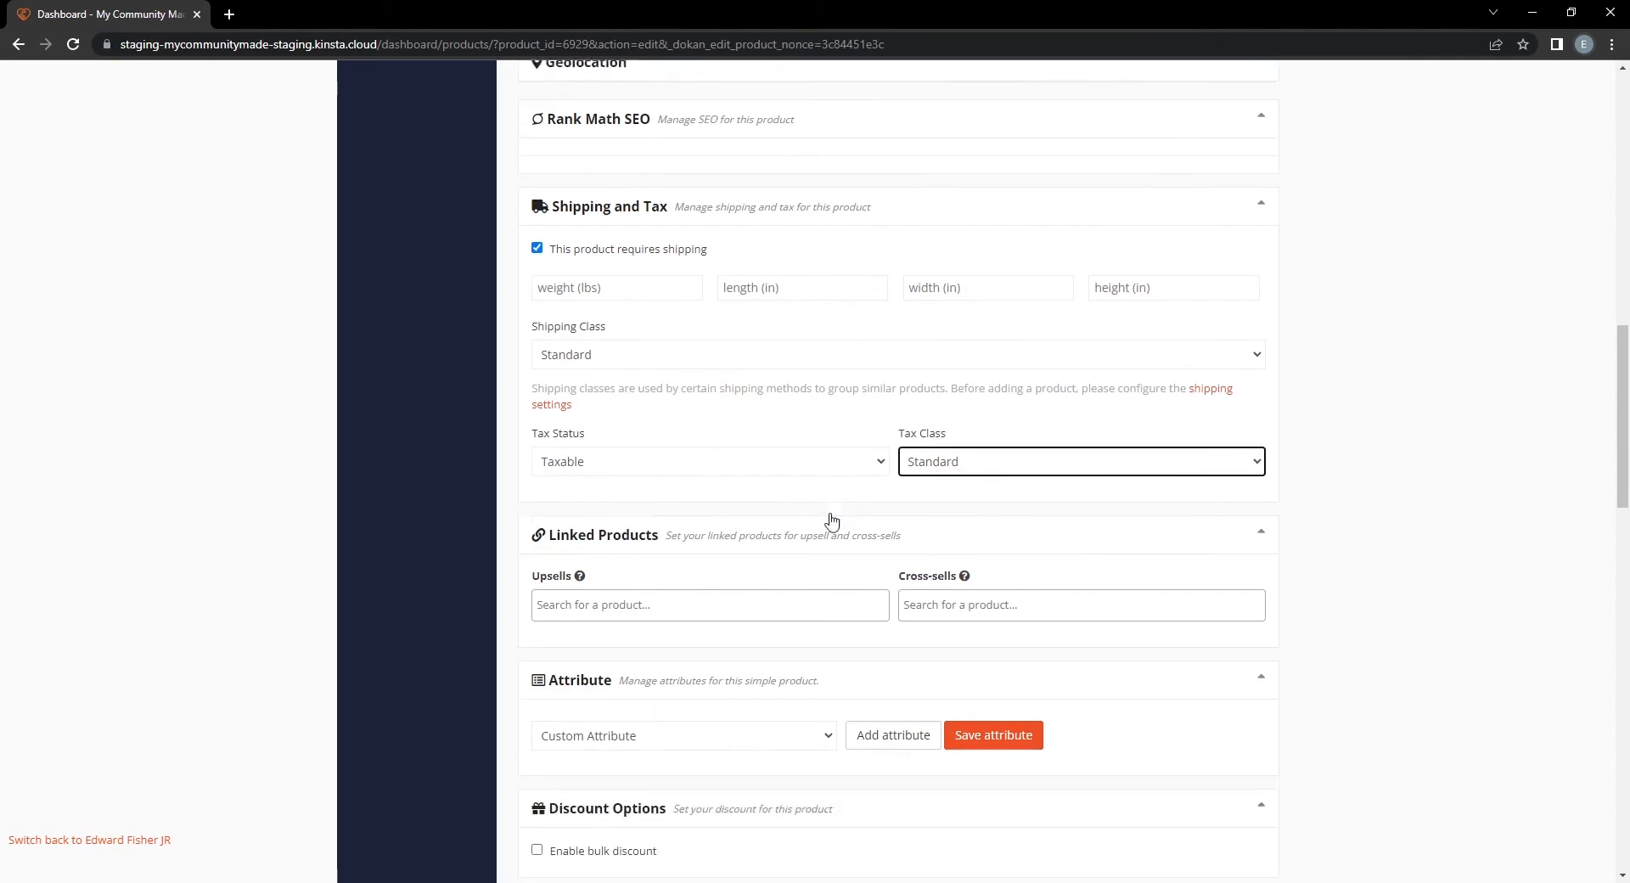
{"action": "left_click", "coordinate": [690, 411]}
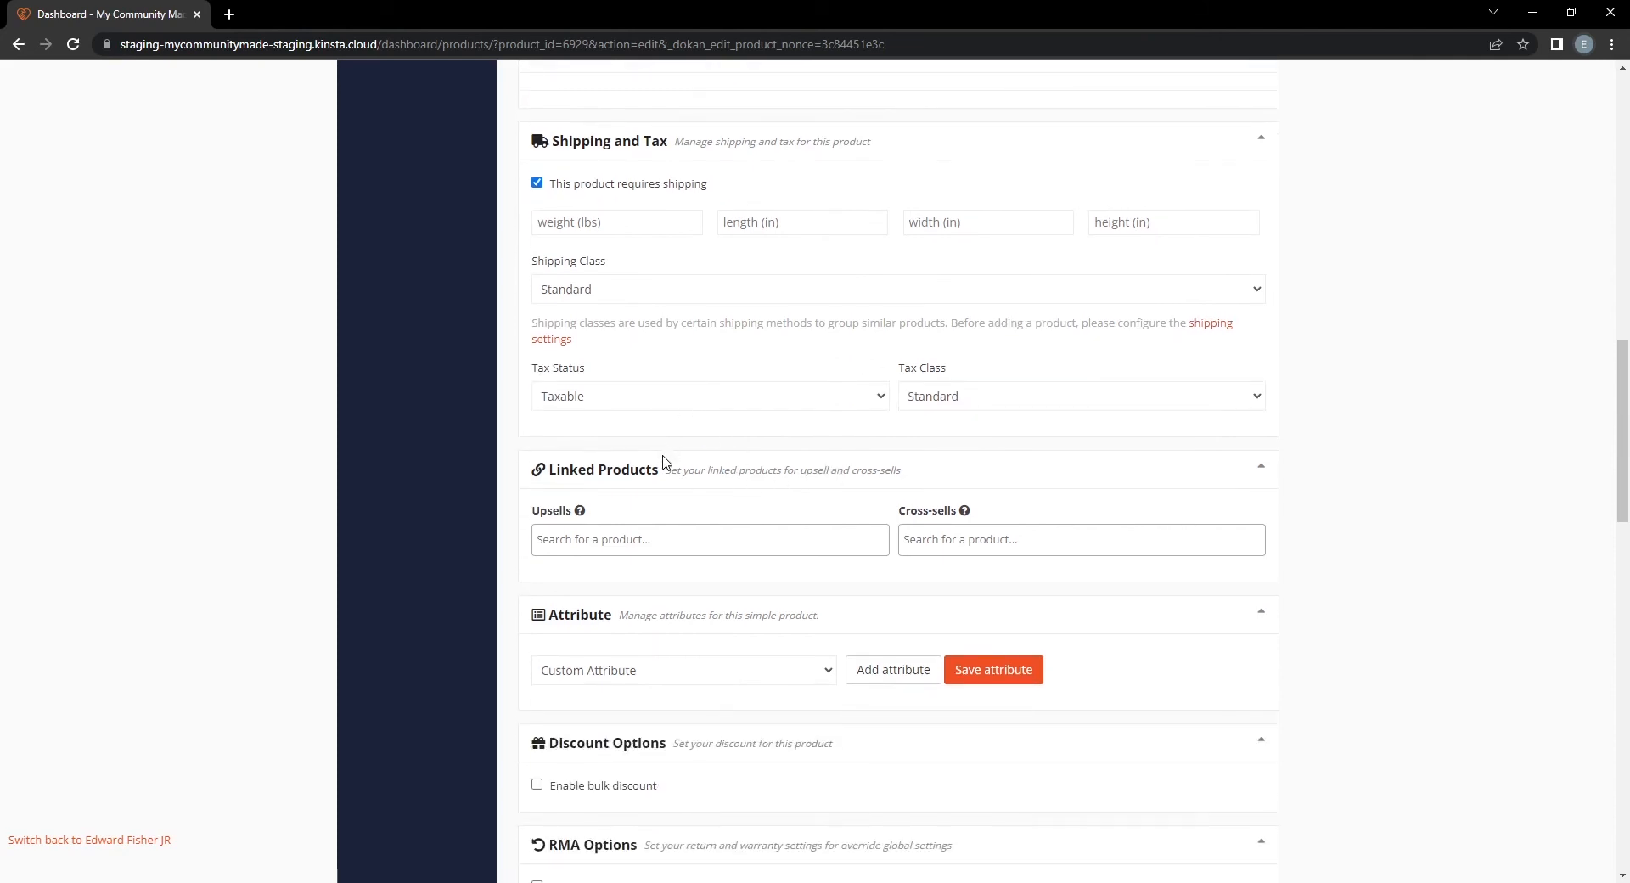
{"action": "left_click", "coordinate": [666, 463]}
{"action": "left_click", "coordinate": [639, 410]}
{"action": "left_click", "coordinate": [623, 425]}
{"action": "scroll", "coordinate": [720, 477], "scroll_direction": "down", "scroll_amount": 2}
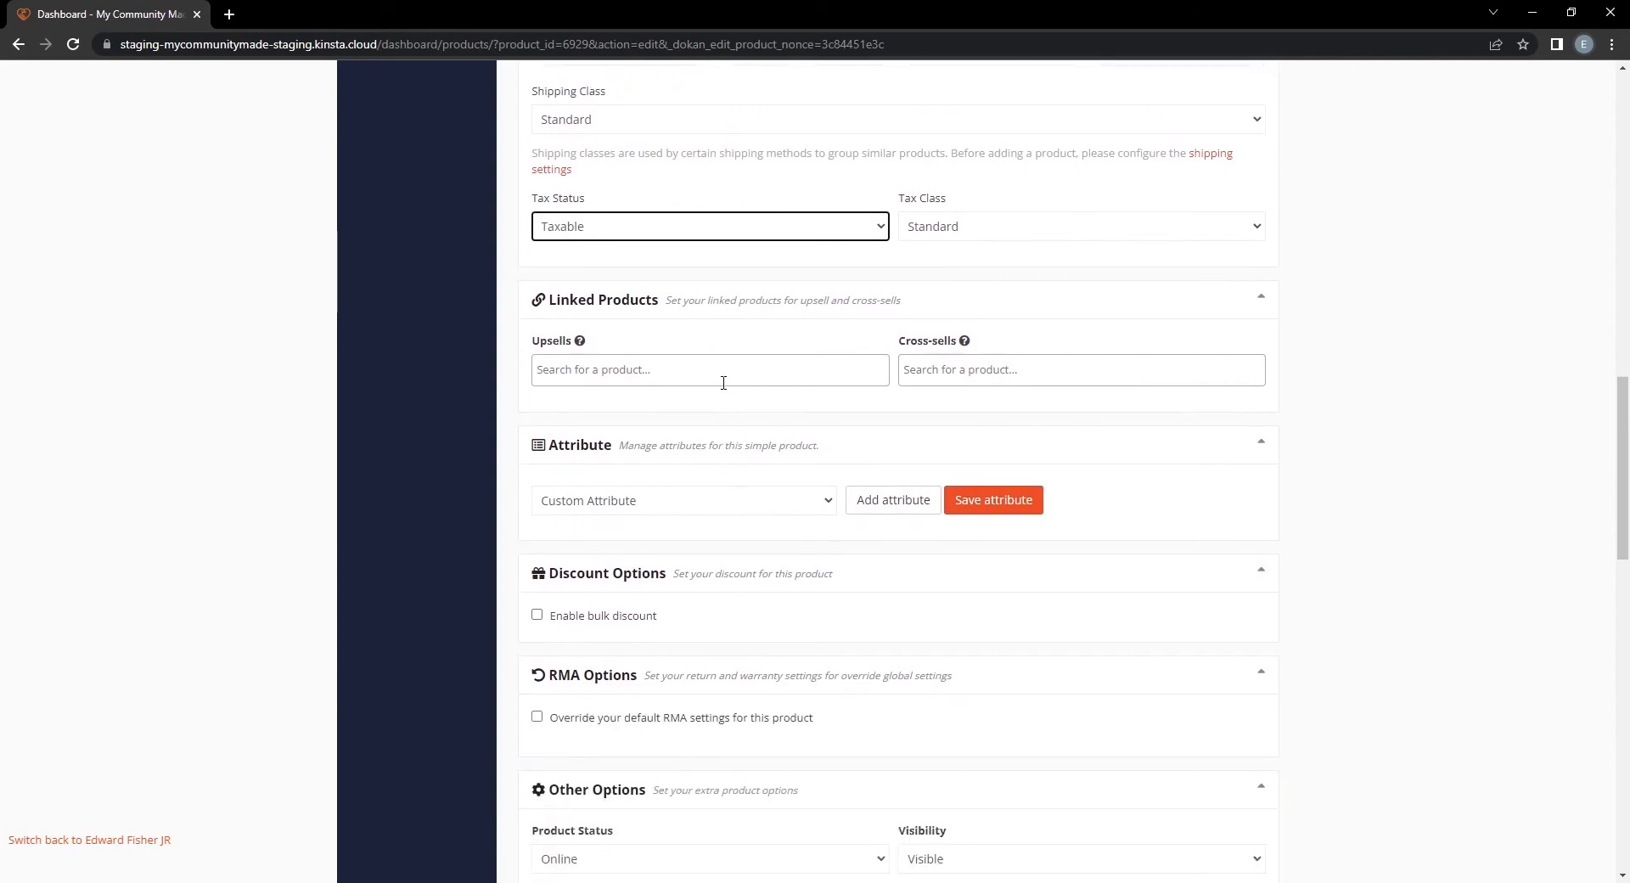
Collapse the Shipping and Tax section to bring Linked Products into focus.
{"action": "left_click", "coordinate": [722, 376]}
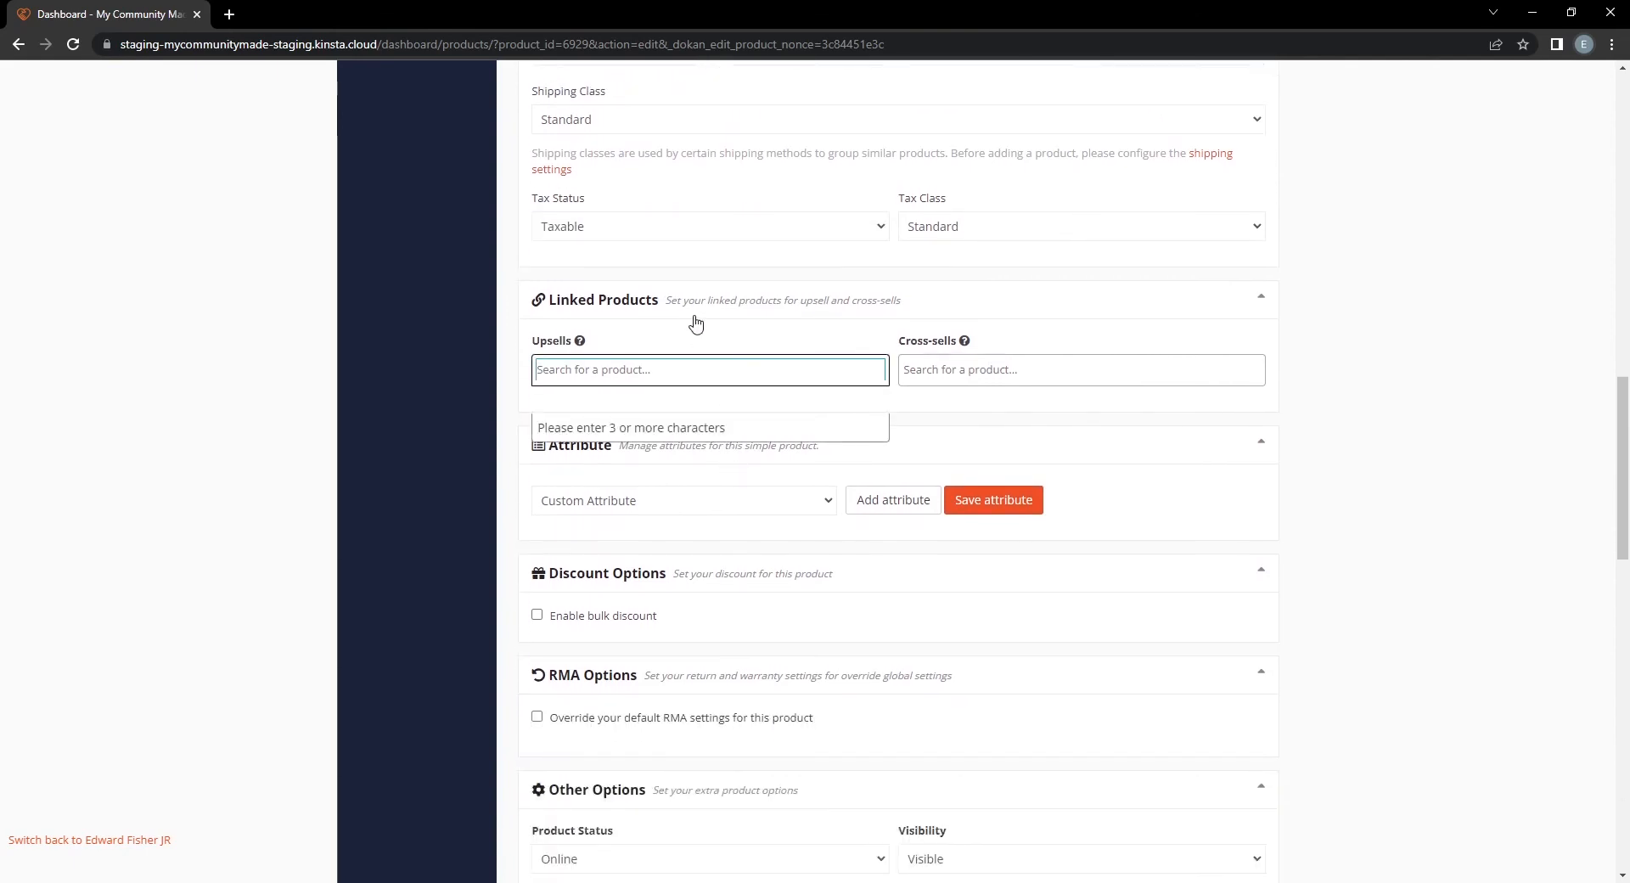
{"action": "scroll", "coordinate": [694, 324], "scroll_direction": "up", "scroll_amount": 2}
{"action": "left_click", "coordinate": [691, 139]}
{"action": "scroll", "coordinate": [765, 253], "scroll_direction": "up", "scroll_amount": 2}
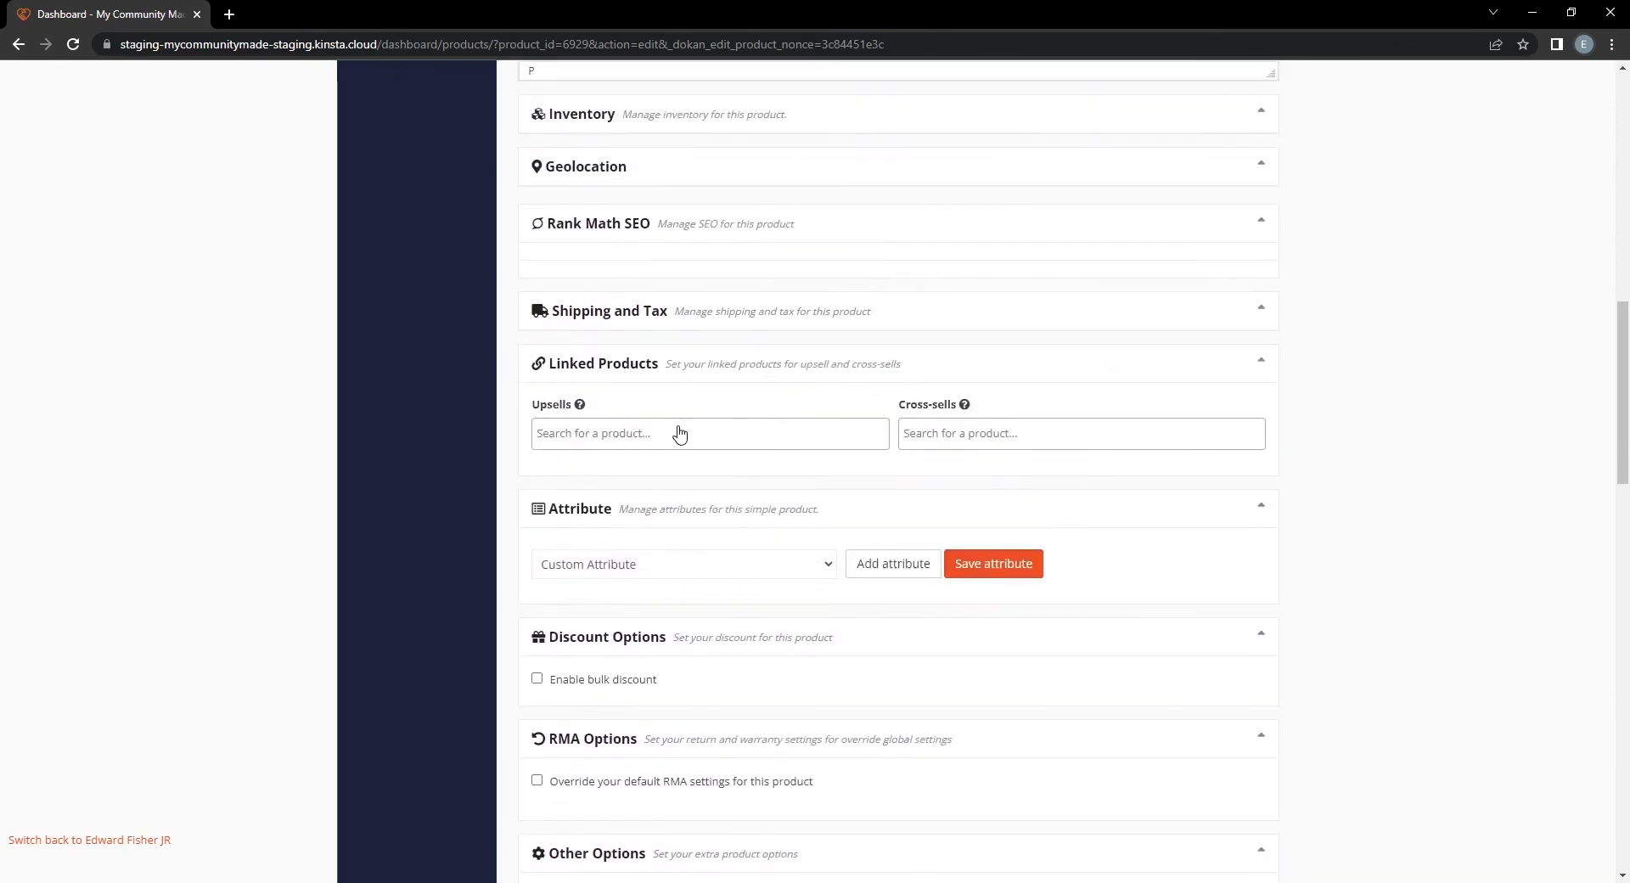
Search the upsell products for "test", try linking Test (#6927) as an upsell, and remove it again.
{"action": "left_click", "coordinate": [626, 441]}
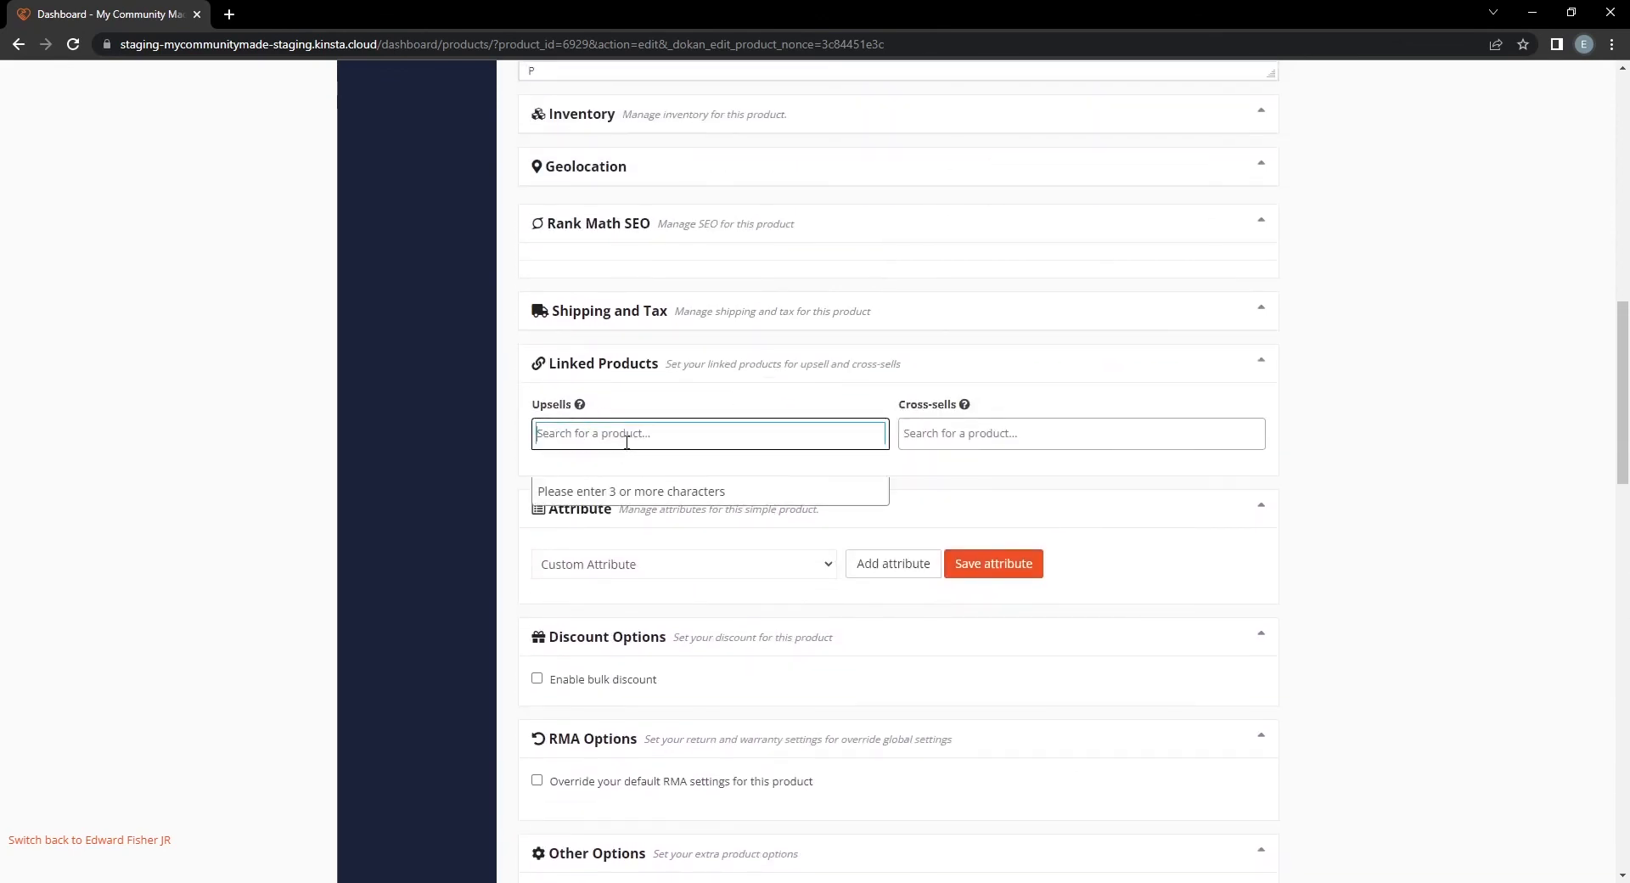
{"action": "type", "text": "test"}
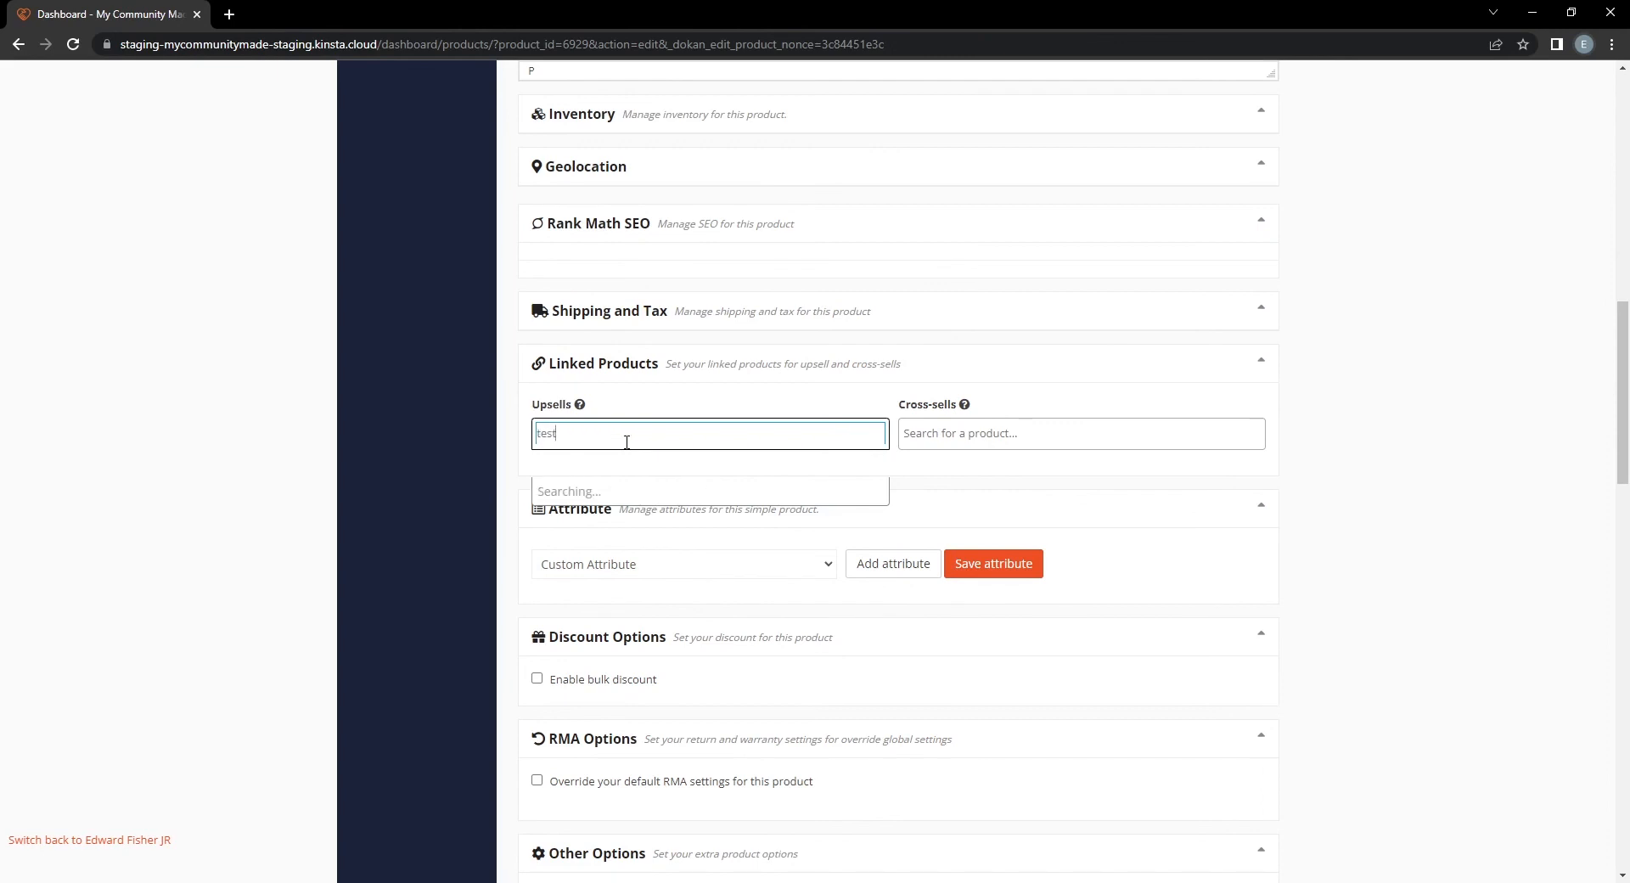
{"action": "key", "text": "BackSpace"}
{"action": "key", "text": "BackSpace"}
{"action": "key", "text": "BackSpace"}
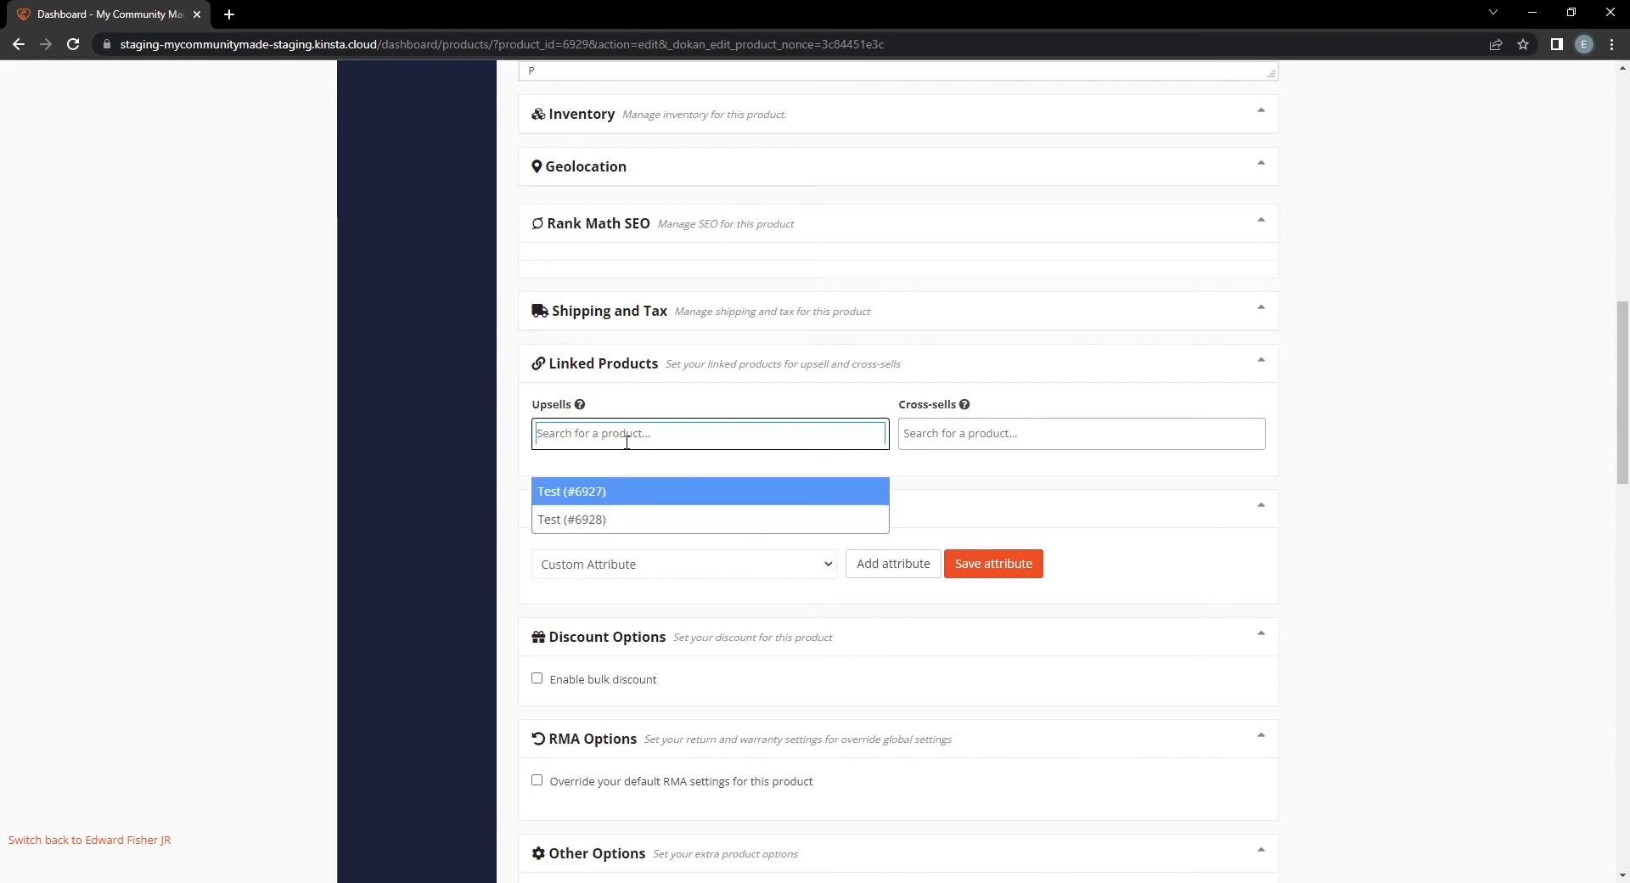
{"action": "left_click", "coordinate": [638, 491]}
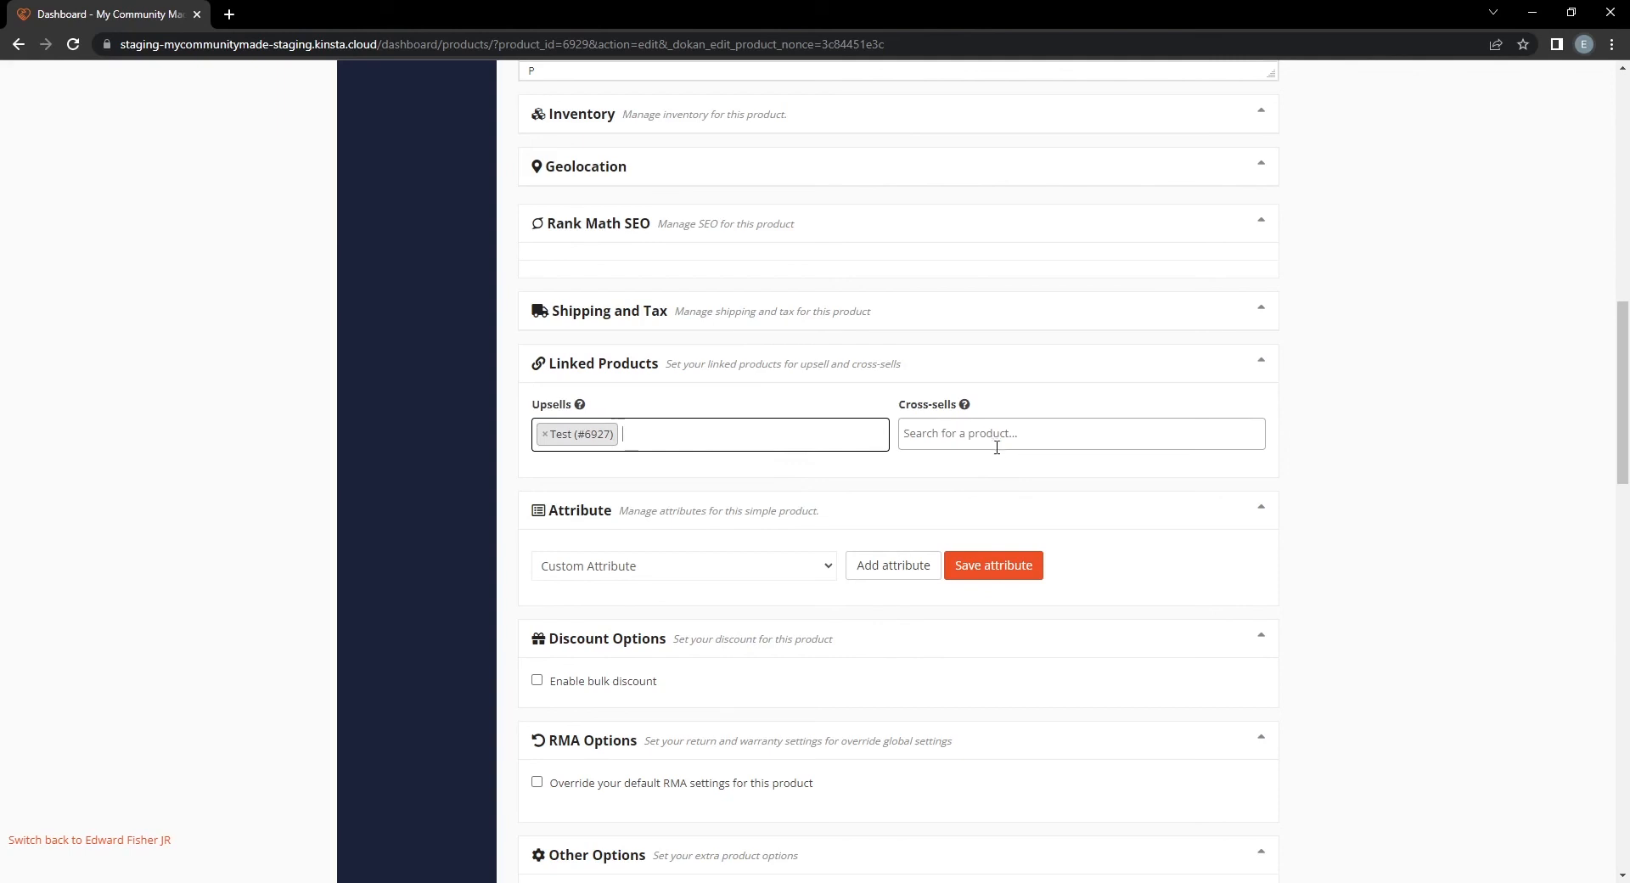
{"action": "mouse_move", "coordinate": [580, 411]}
{"action": "key", "text": "BackSpace"}
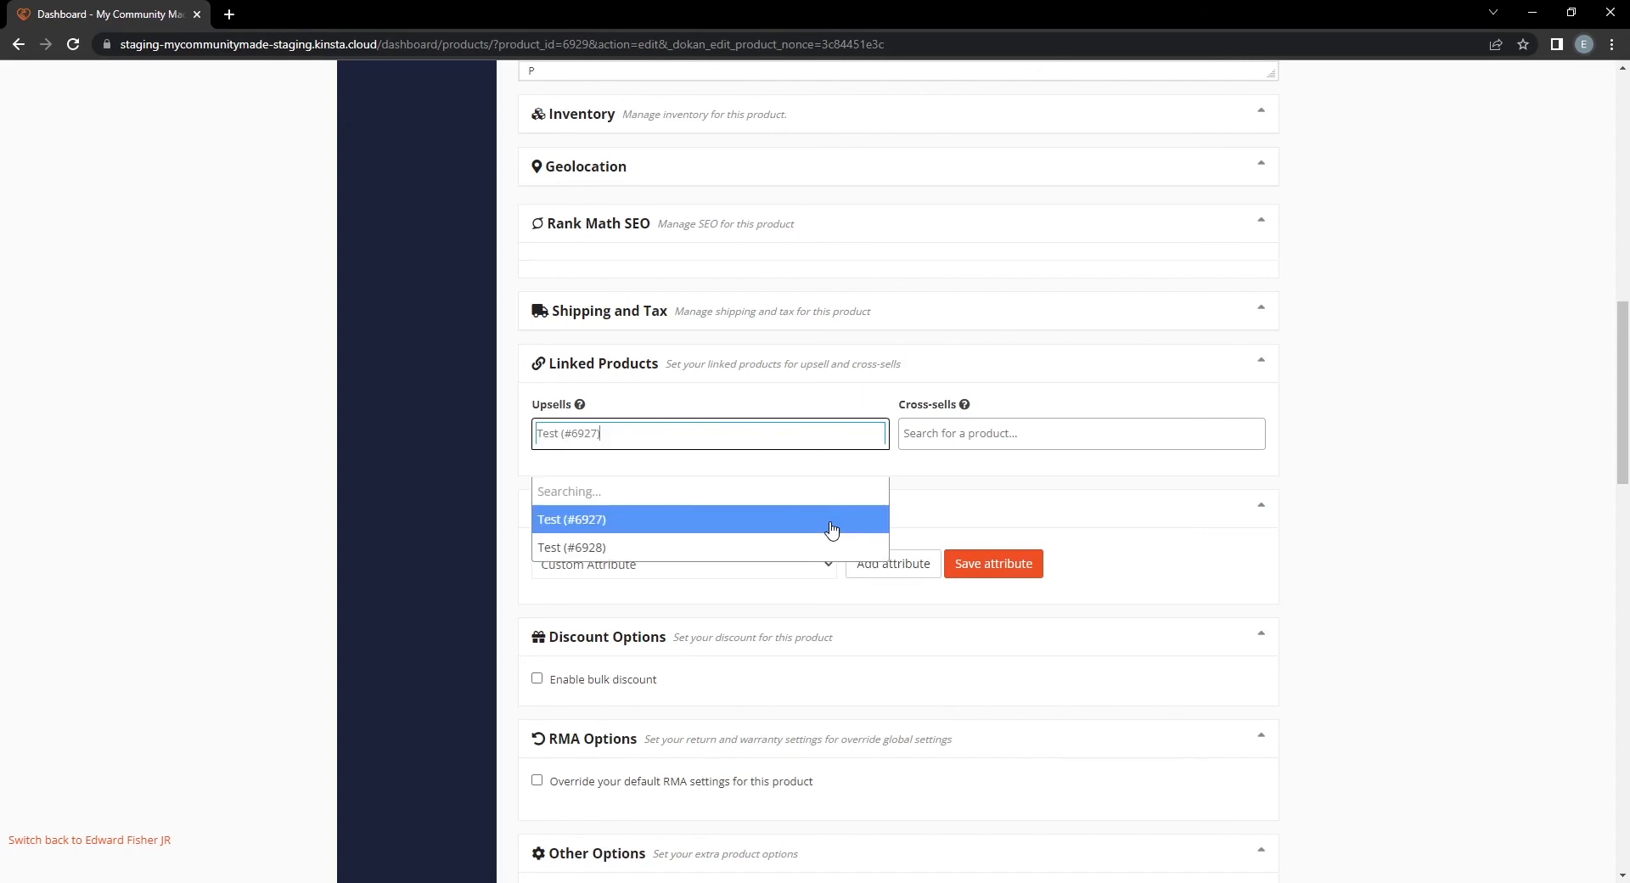
Collapse the Linked Products section, keeping the Attribute section expanded.
{"action": "left_click", "coordinate": [958, 494]}
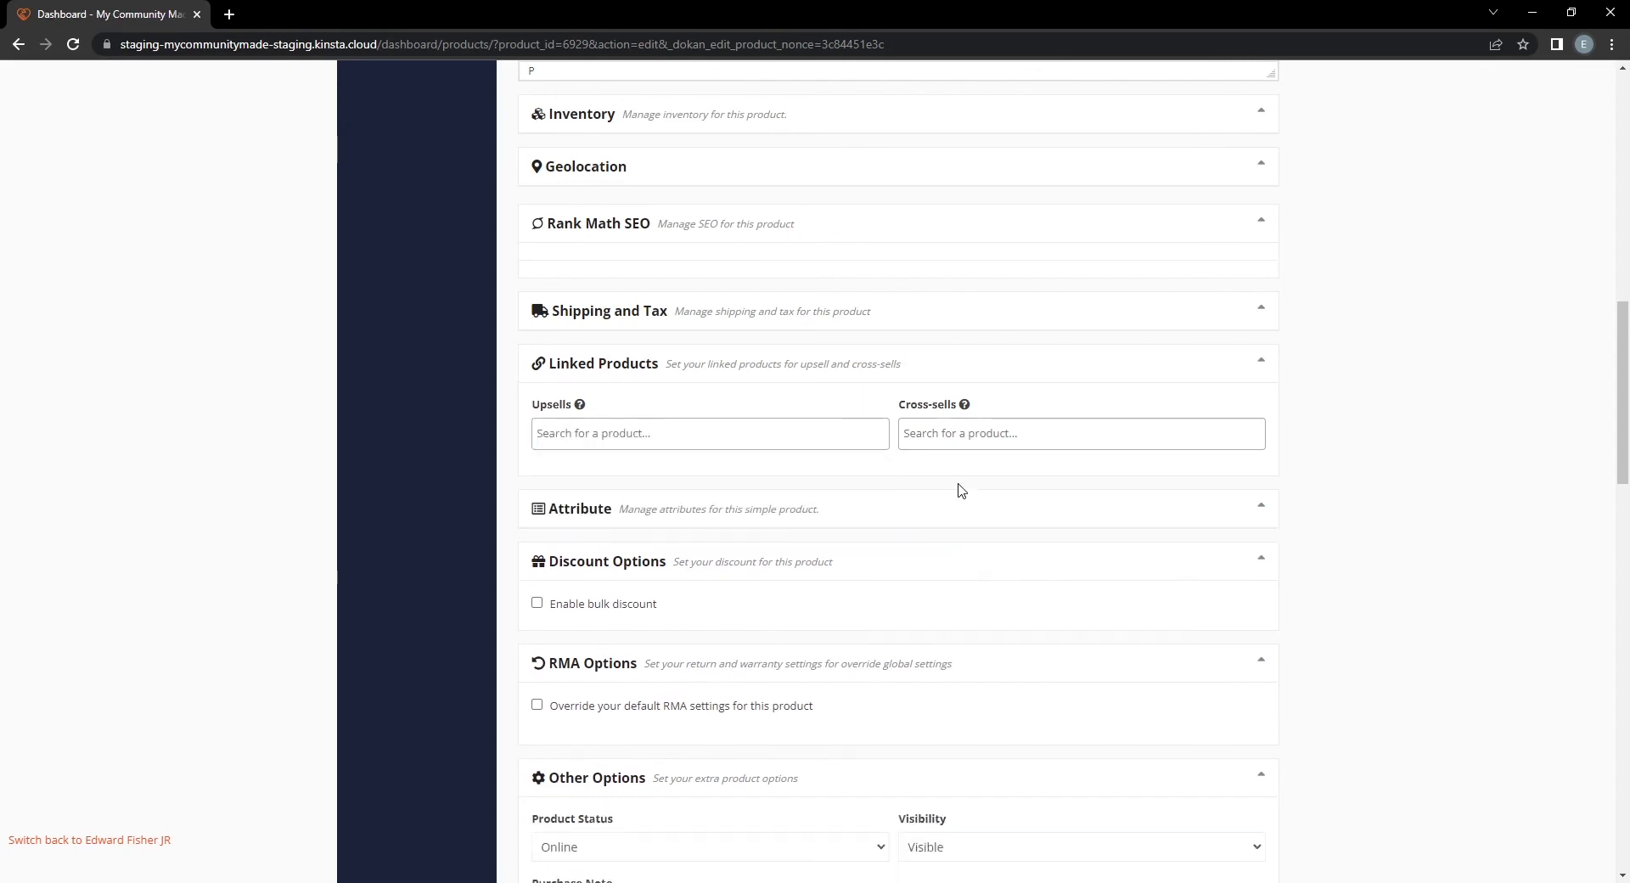
{"action": "left_click", "coordinate": [853, 508]}
{"action": "left_click", "coordinate": [858, 377]}
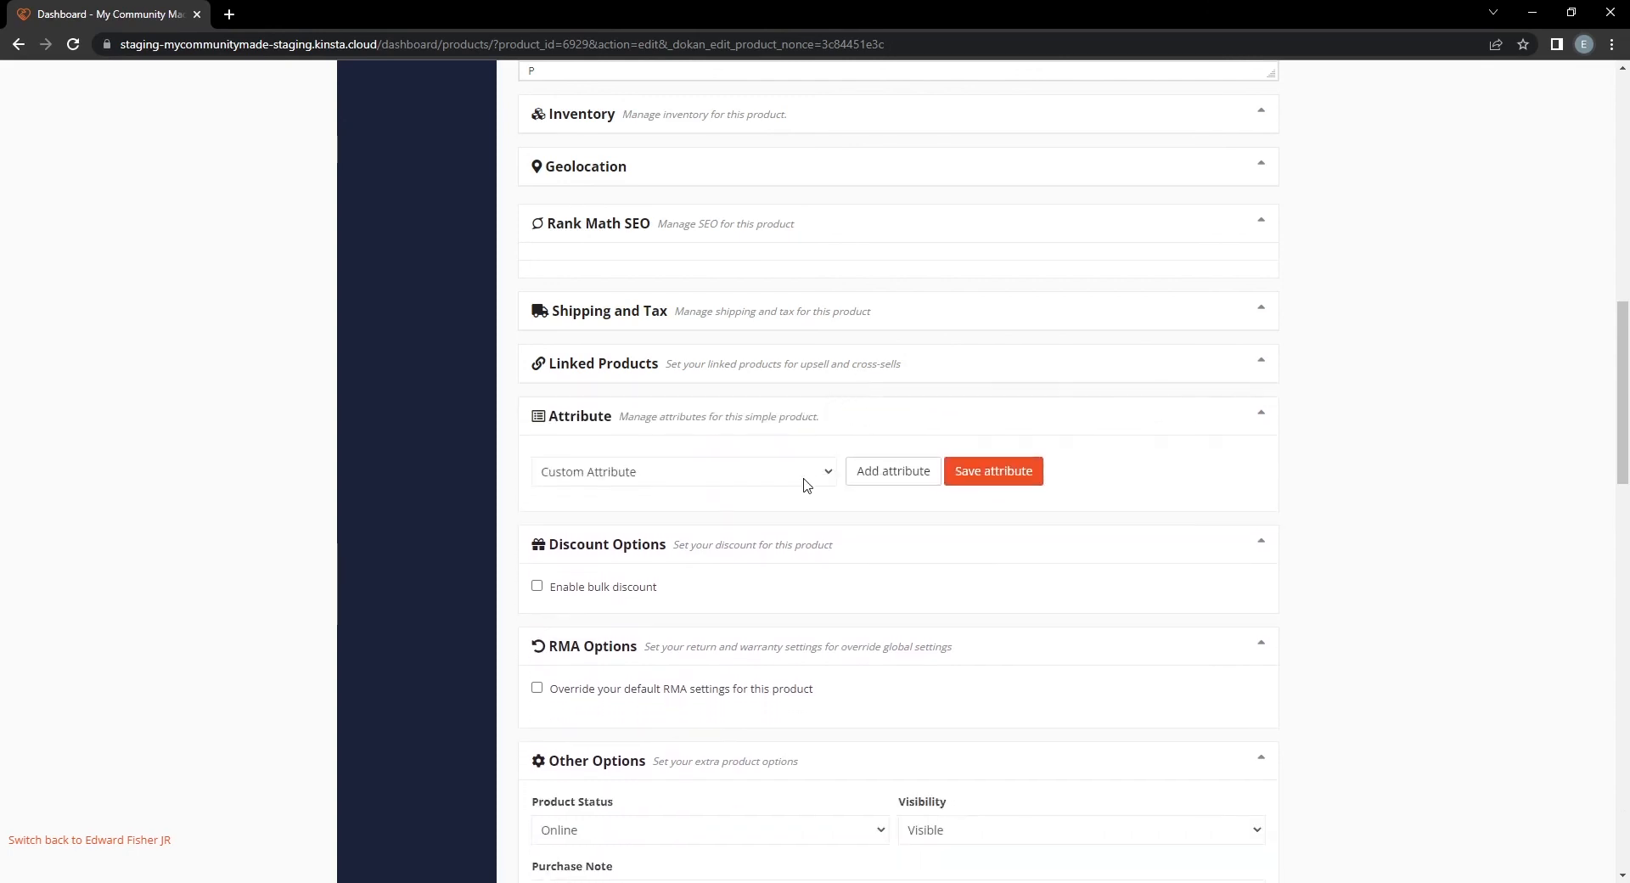
Add a custom attribute to the product and name it "Personalized".
{"action": "left_click", "coordinate": [726, 485]}
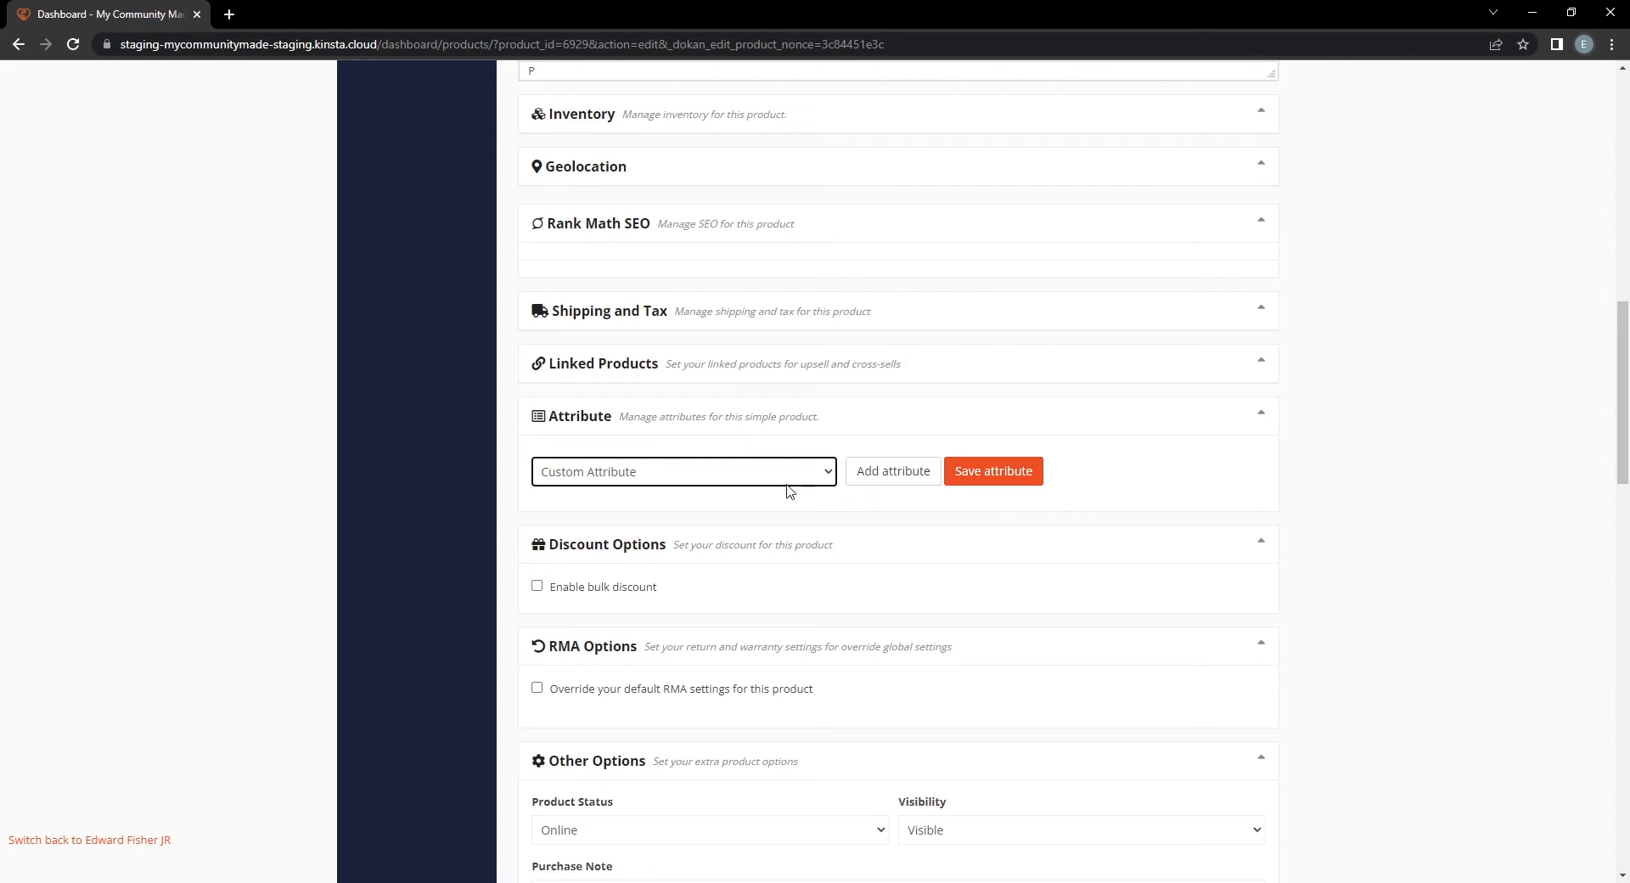
{"action": "left_click", "coordinate": [873, 469]}
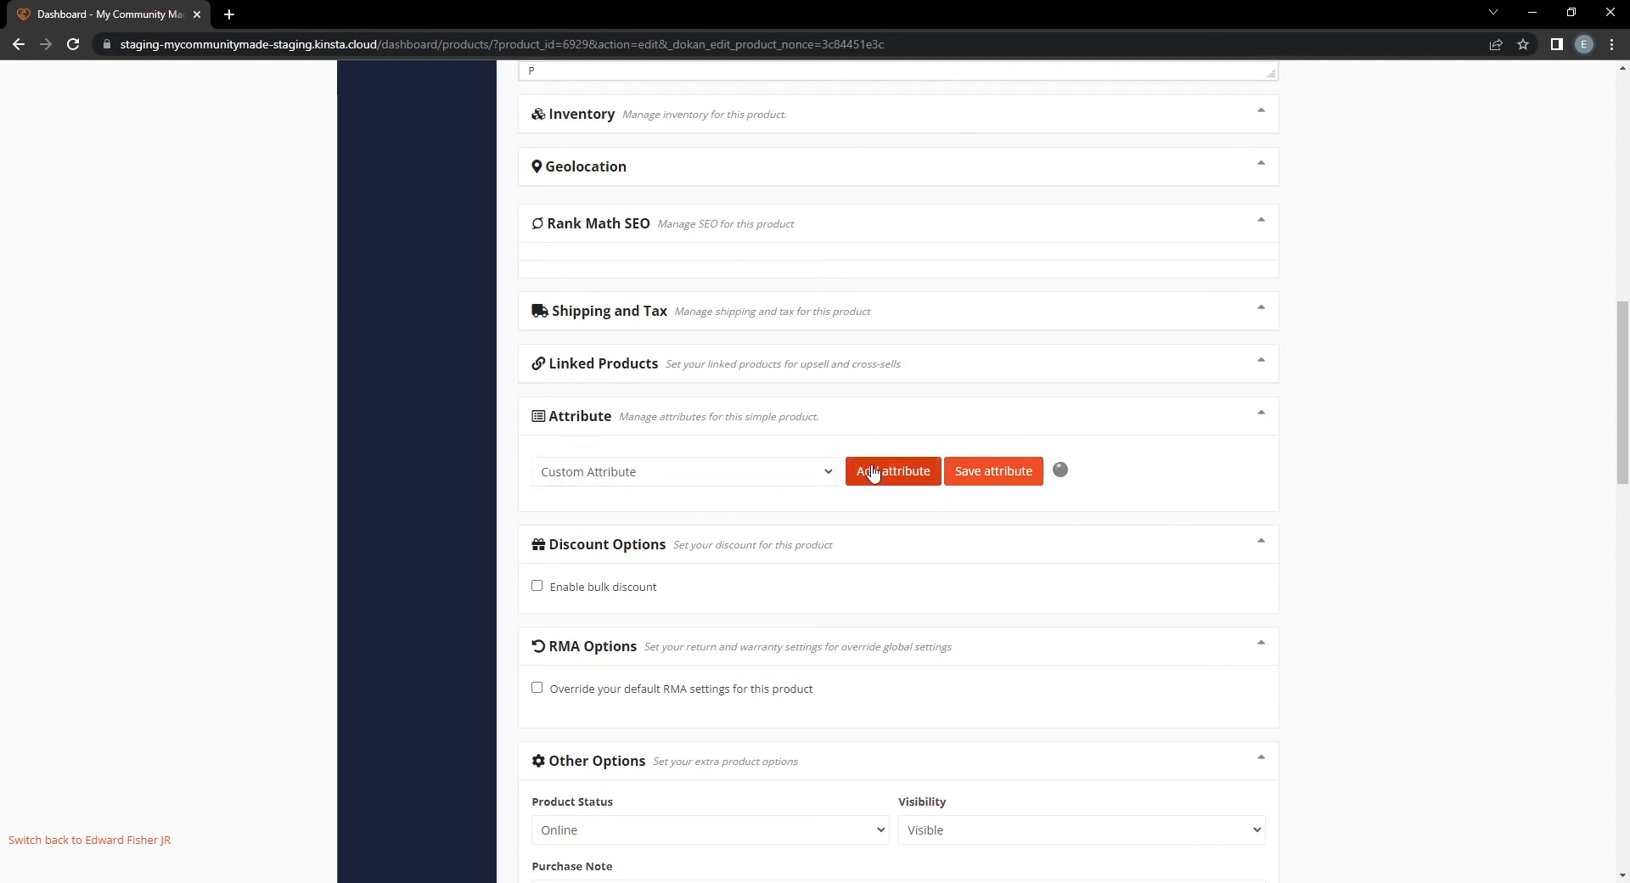
{"action": "left_click", "coordinate": [711, 535]}
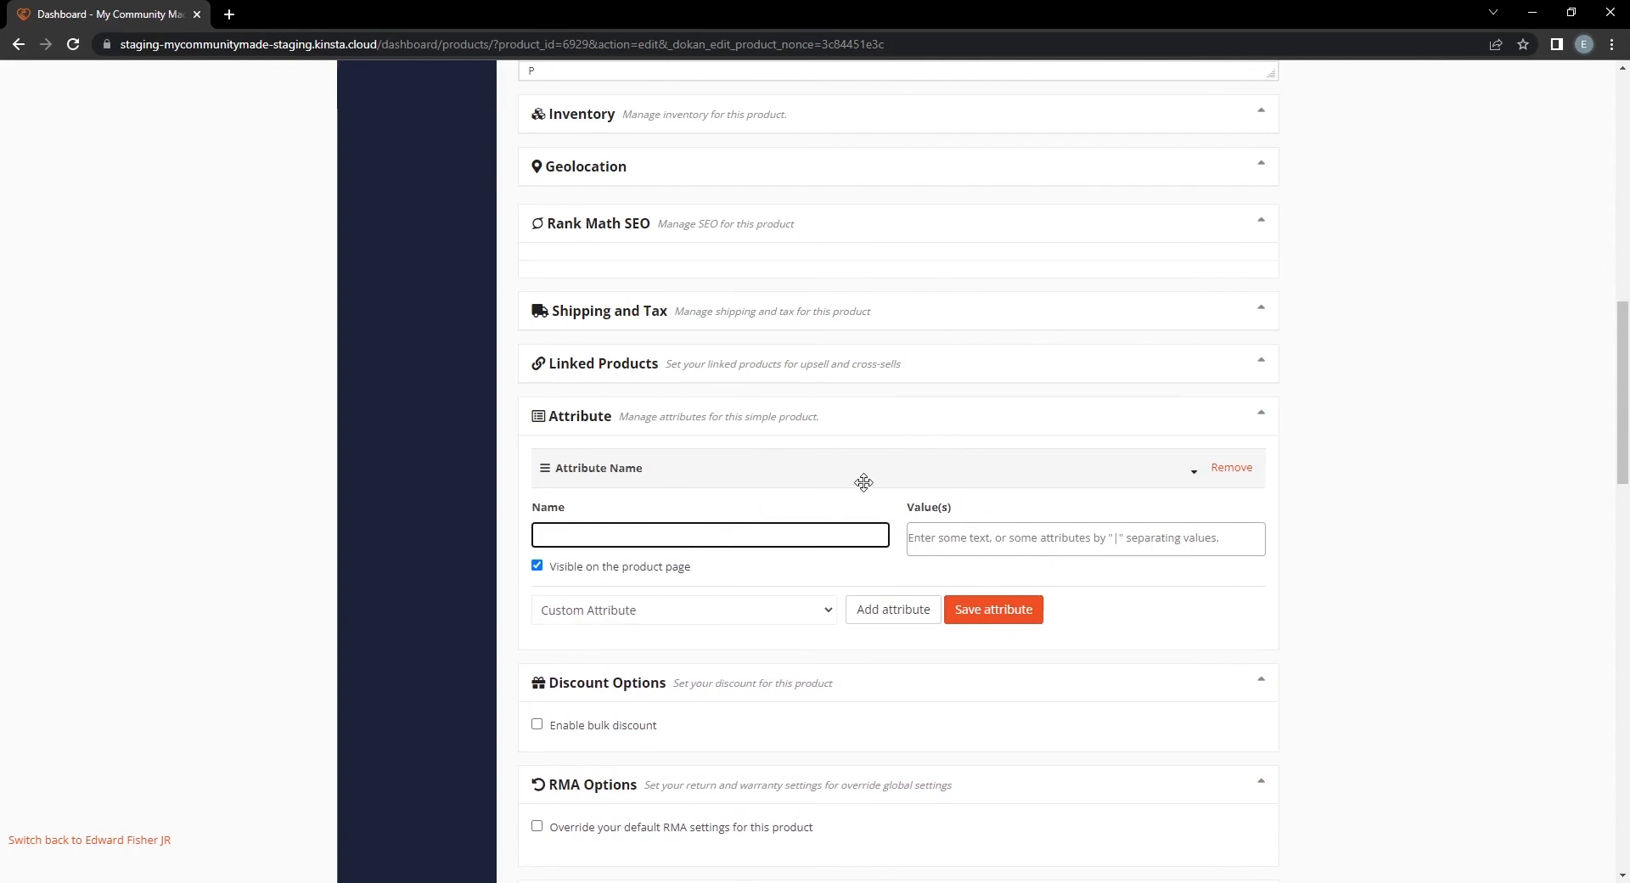
{"action": "type", "text": "P"}
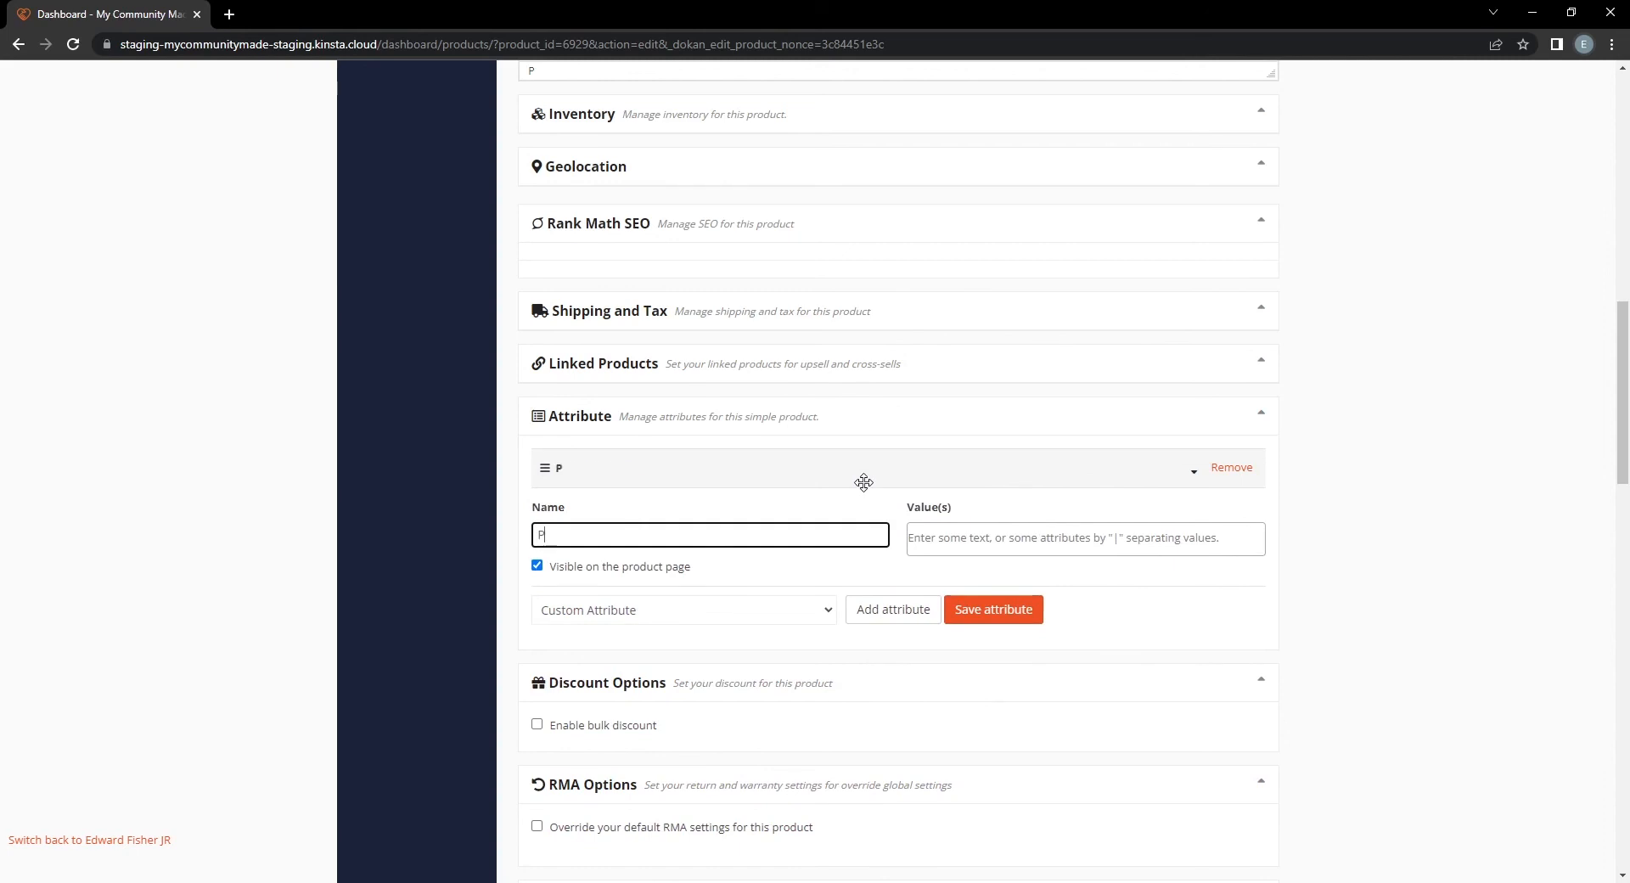
{"action": "type", "text": "ersonalized"}
Give the Personalized attribute the values "option 1", "option 2" and "option 3", and save the attribute.
{"action": "left_click", "coordinate": [1010, 546]}
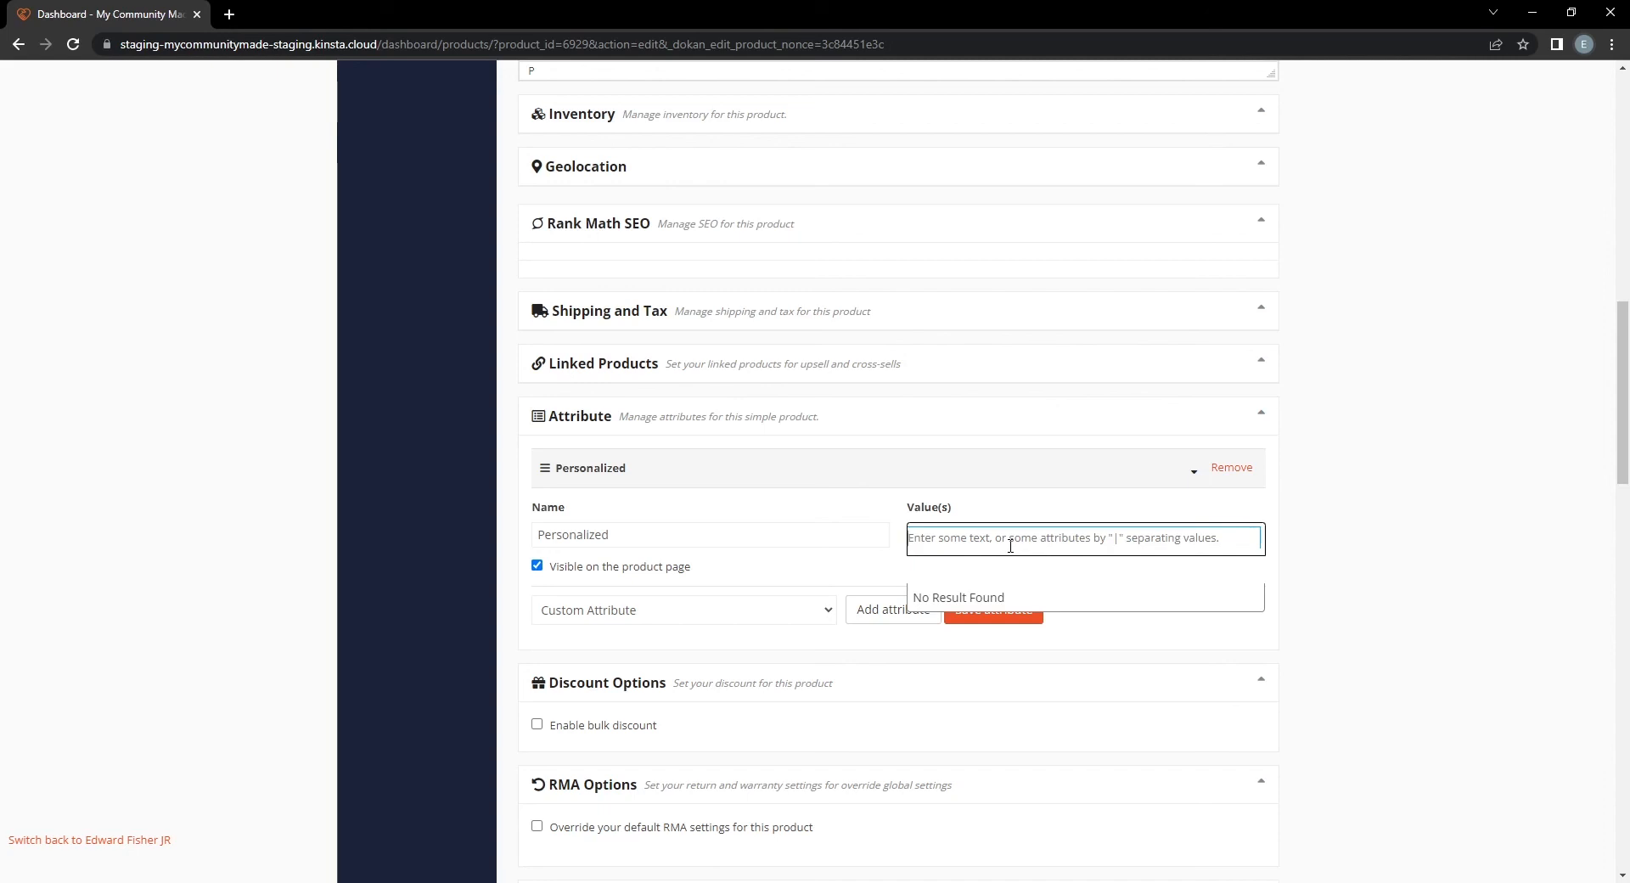
{"action": "type", "text": "option 1"}
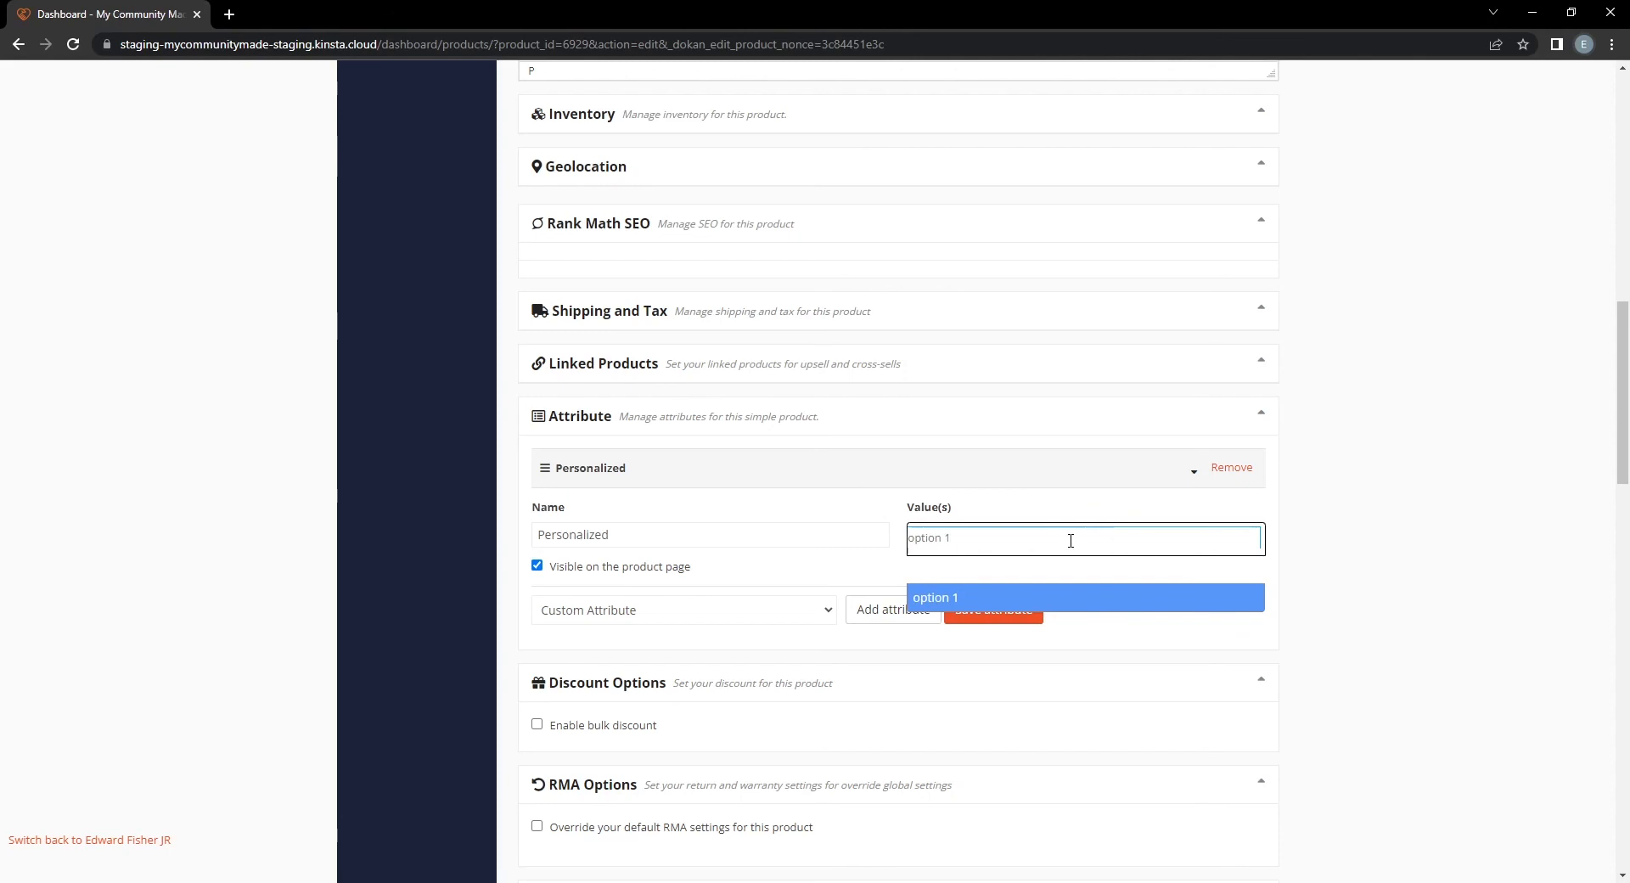
{"action": "key", "text": "Return"}
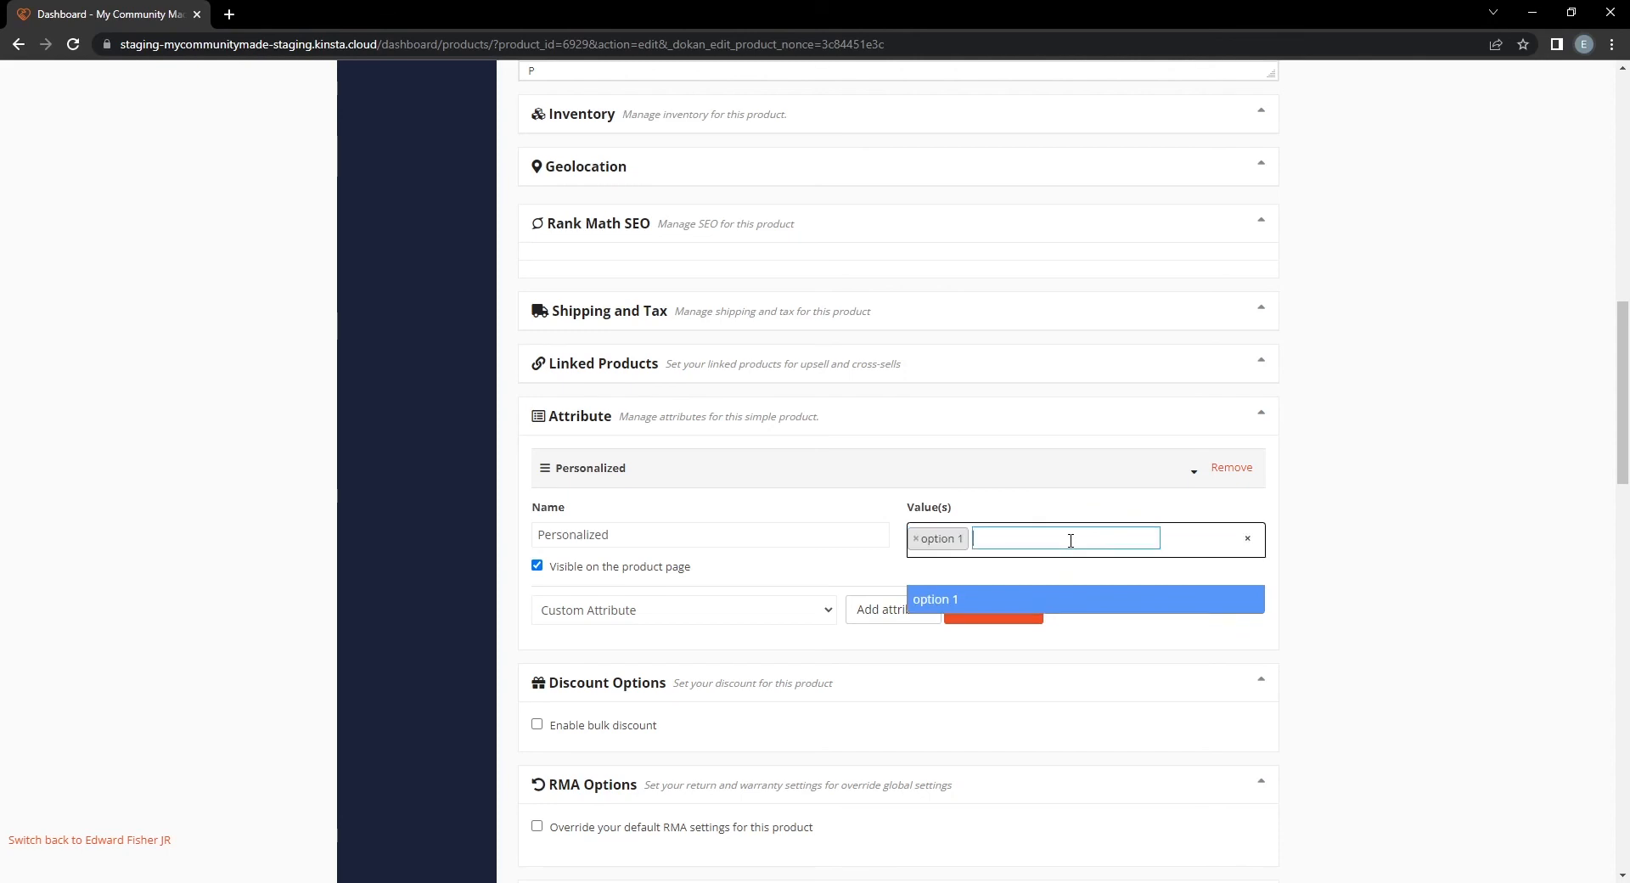
{"action": "type", "text": "option 2"}
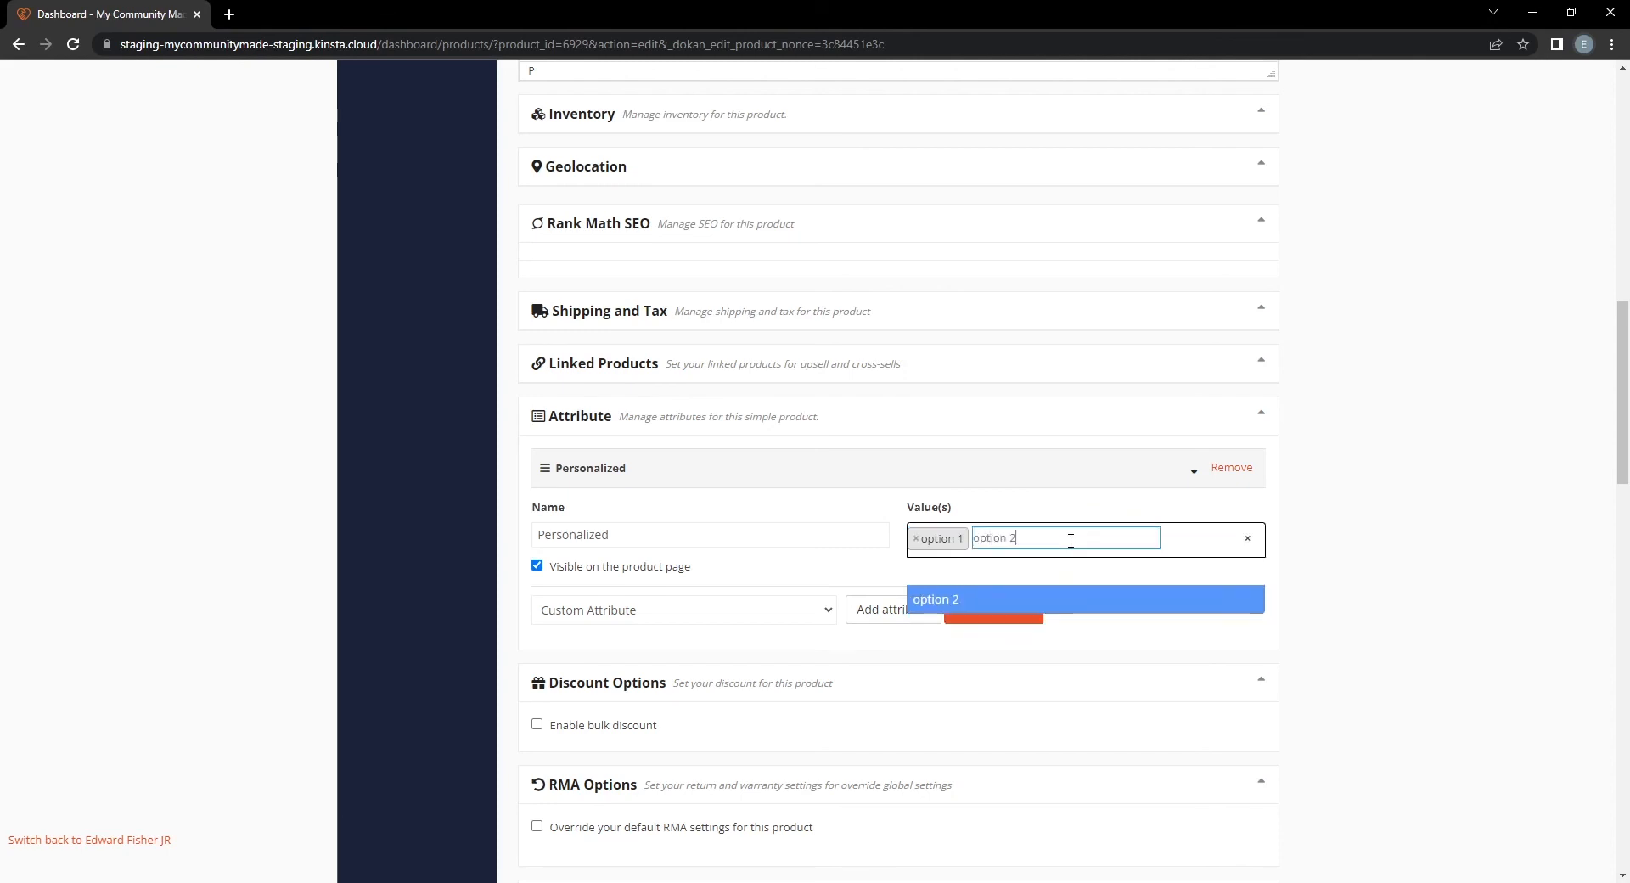
{"action": "key", "text": "Return"}
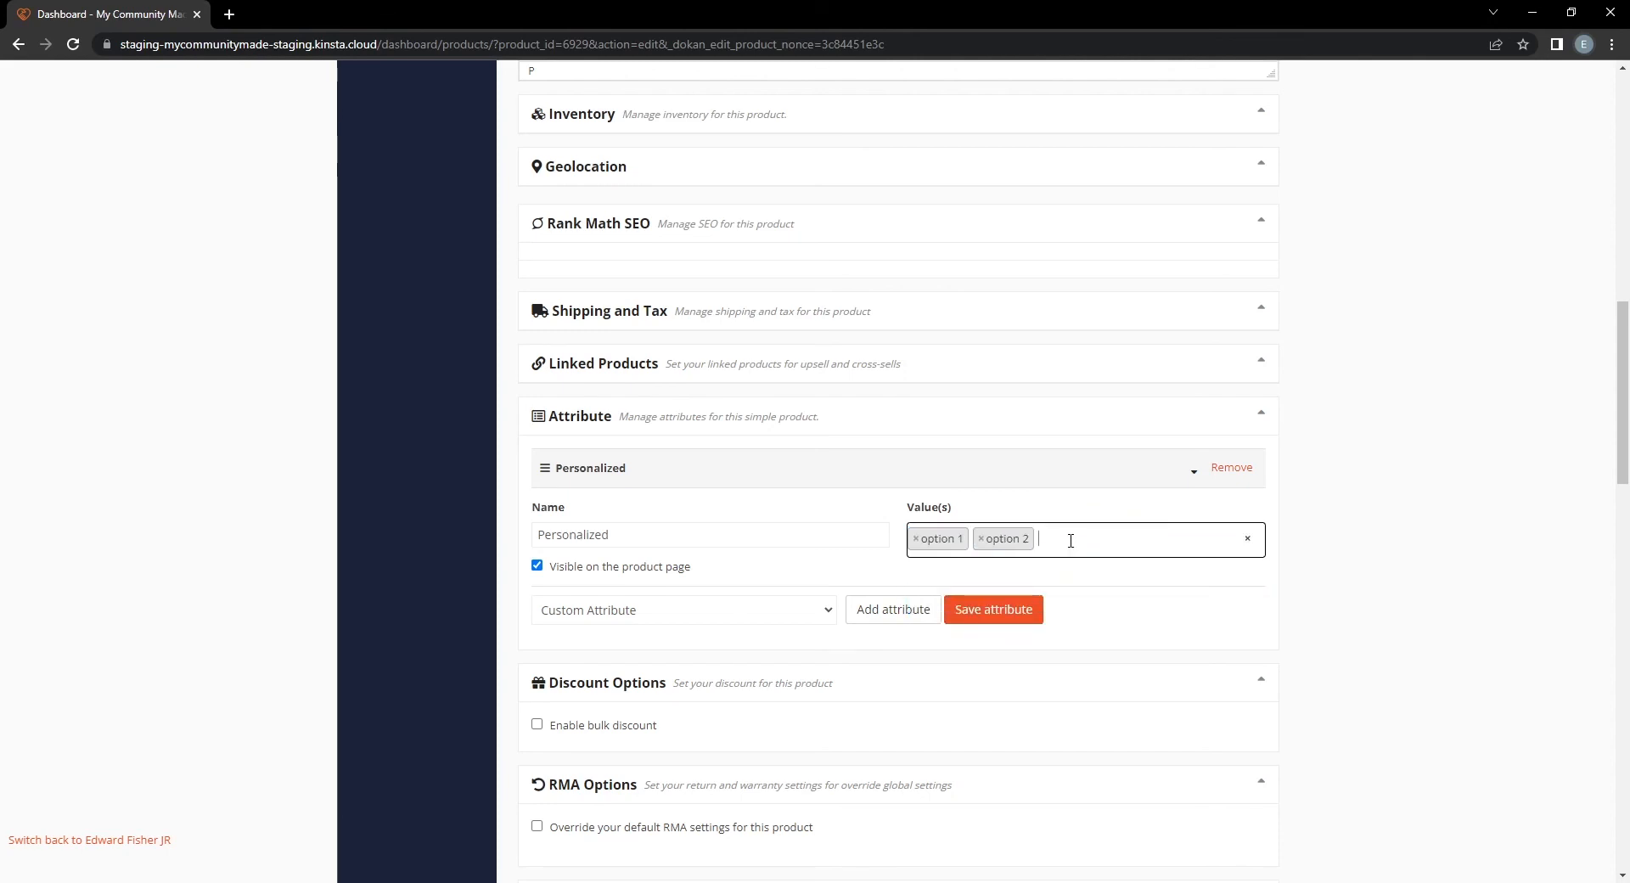
{"action": "type", "text": "option 3"}
{"action": "key", "text": "Return"}
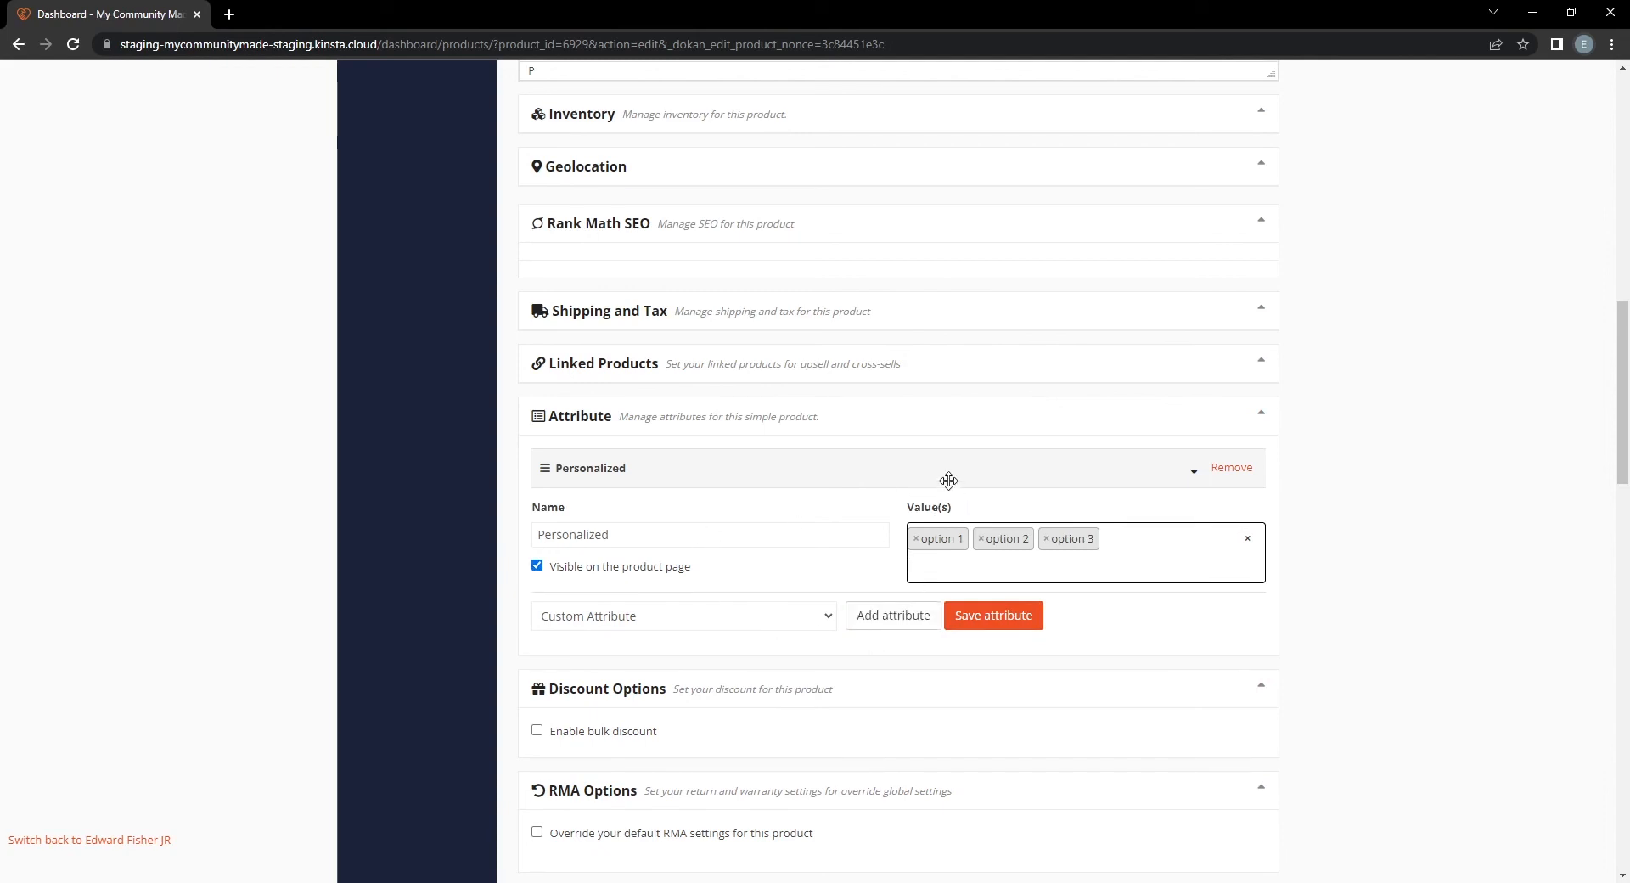
{"action": "scroll", "coordinate": [946, 481], "scroll_direction": "down", "scroll_amount": 1}
{"action": "left_click", "coordinate": [960, 530]}
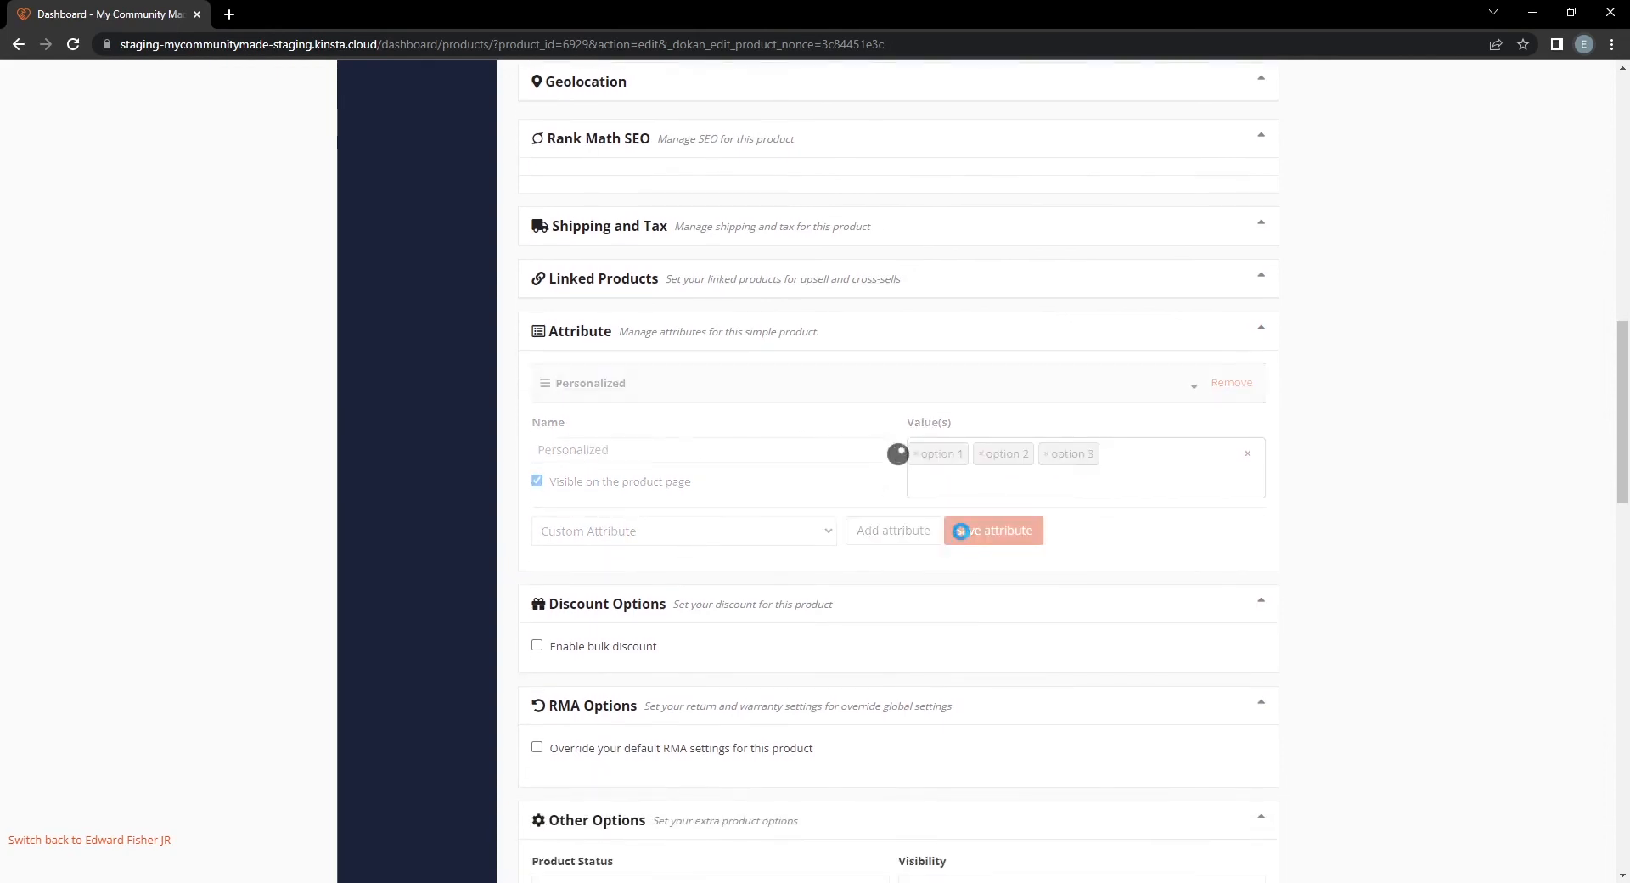
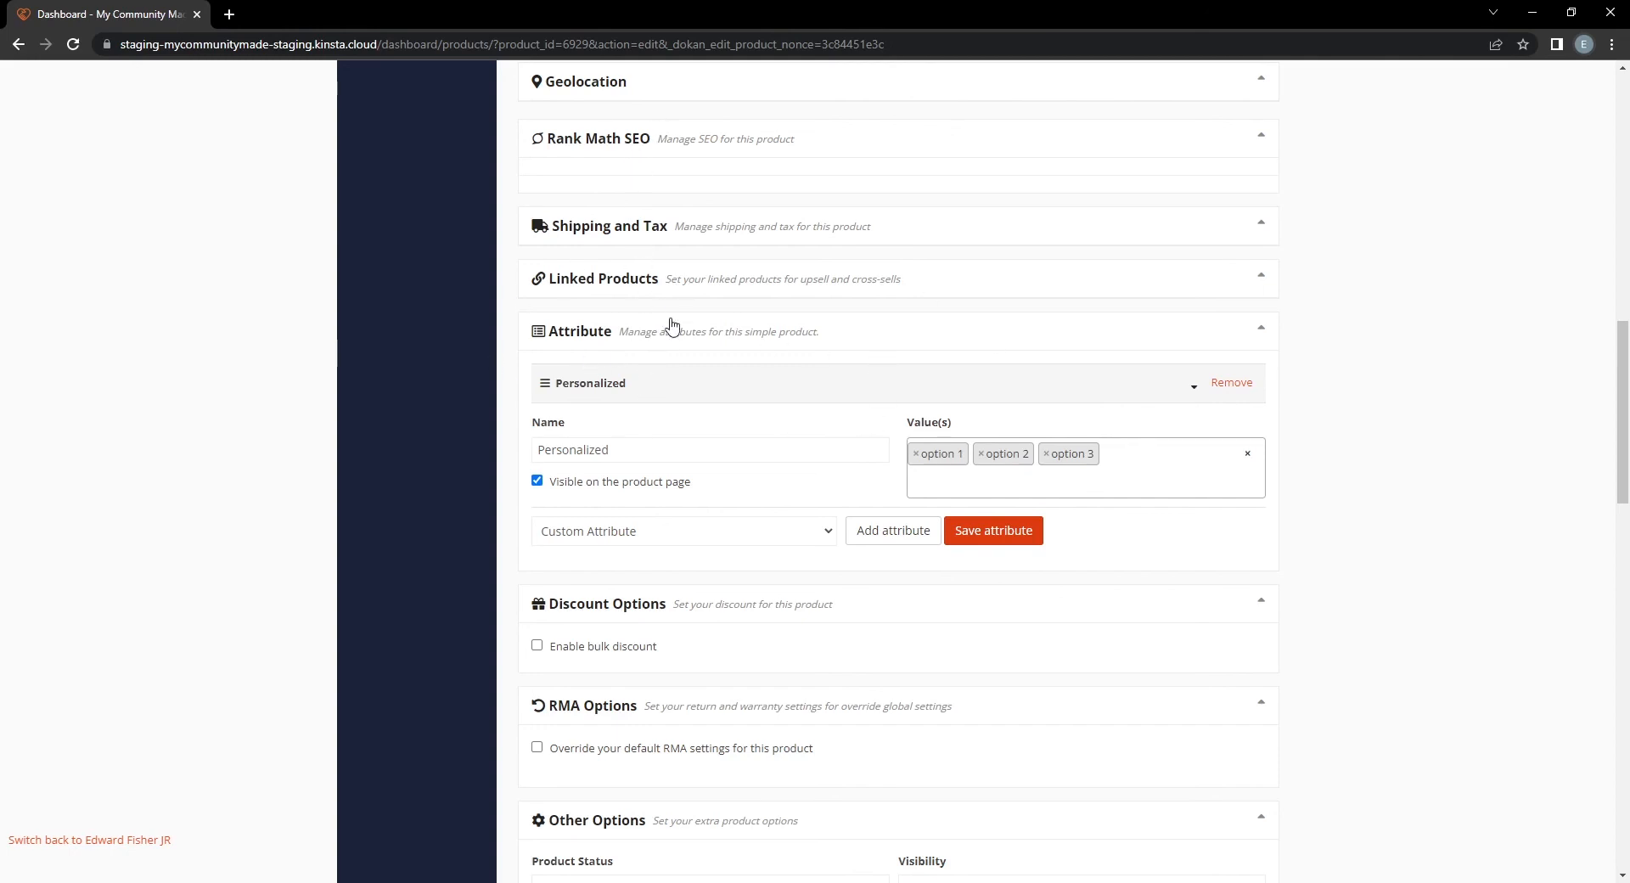
Collapse the Attribute section and try a bulk discount of 10% with a minimum quantity of 5.
{"action": "left_click", "coordinate": [668, 330]}
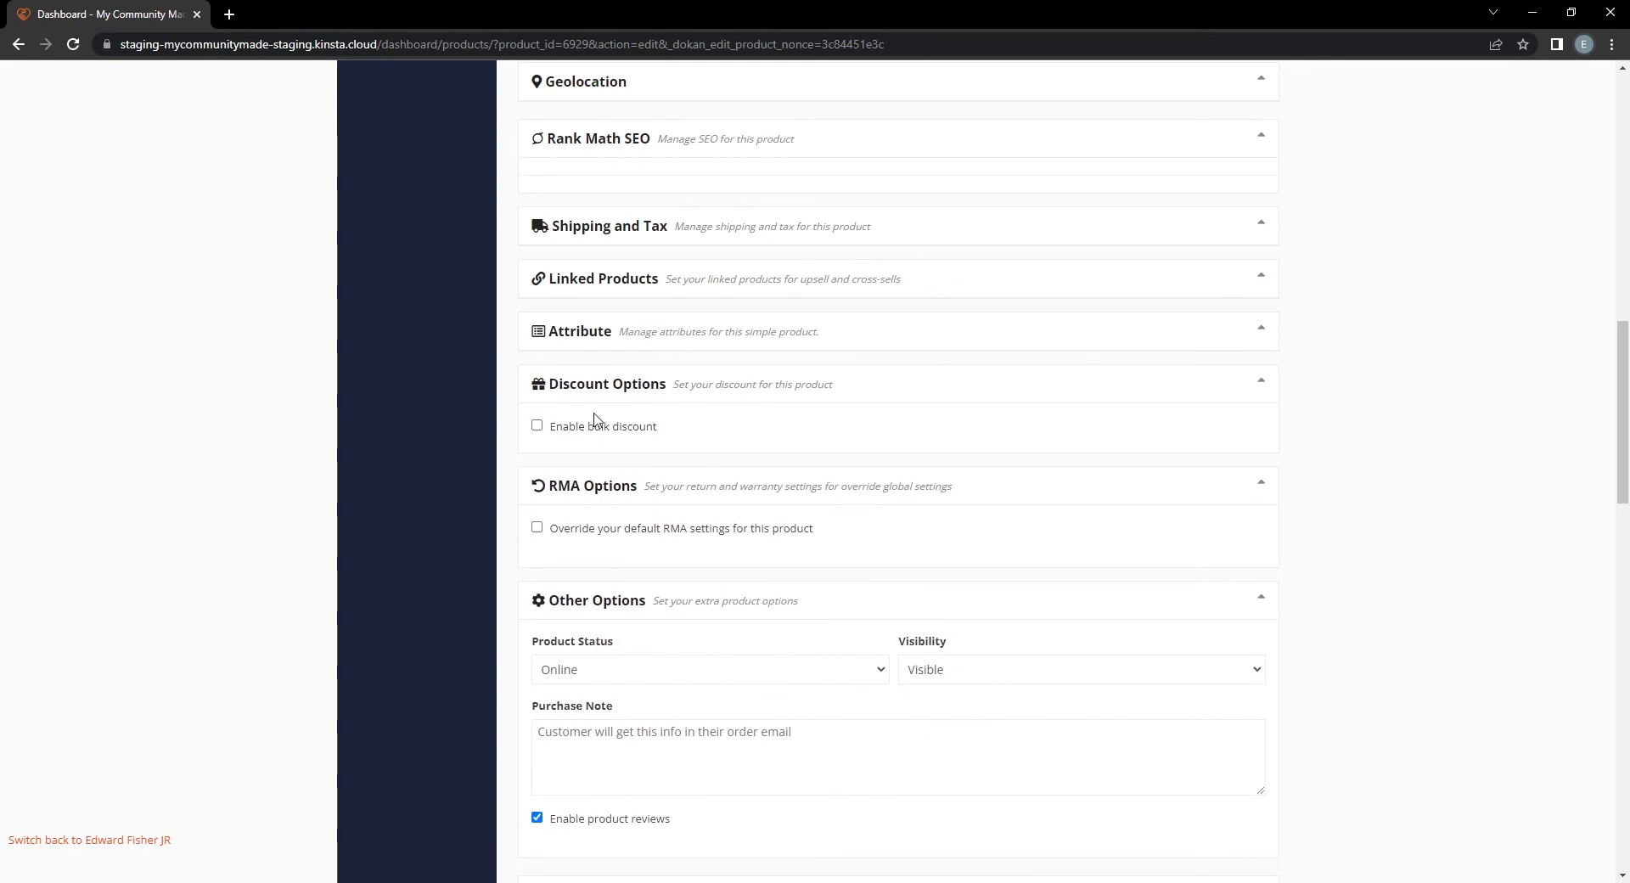
{"action": "left_click", "coordinate": [538, 425]}
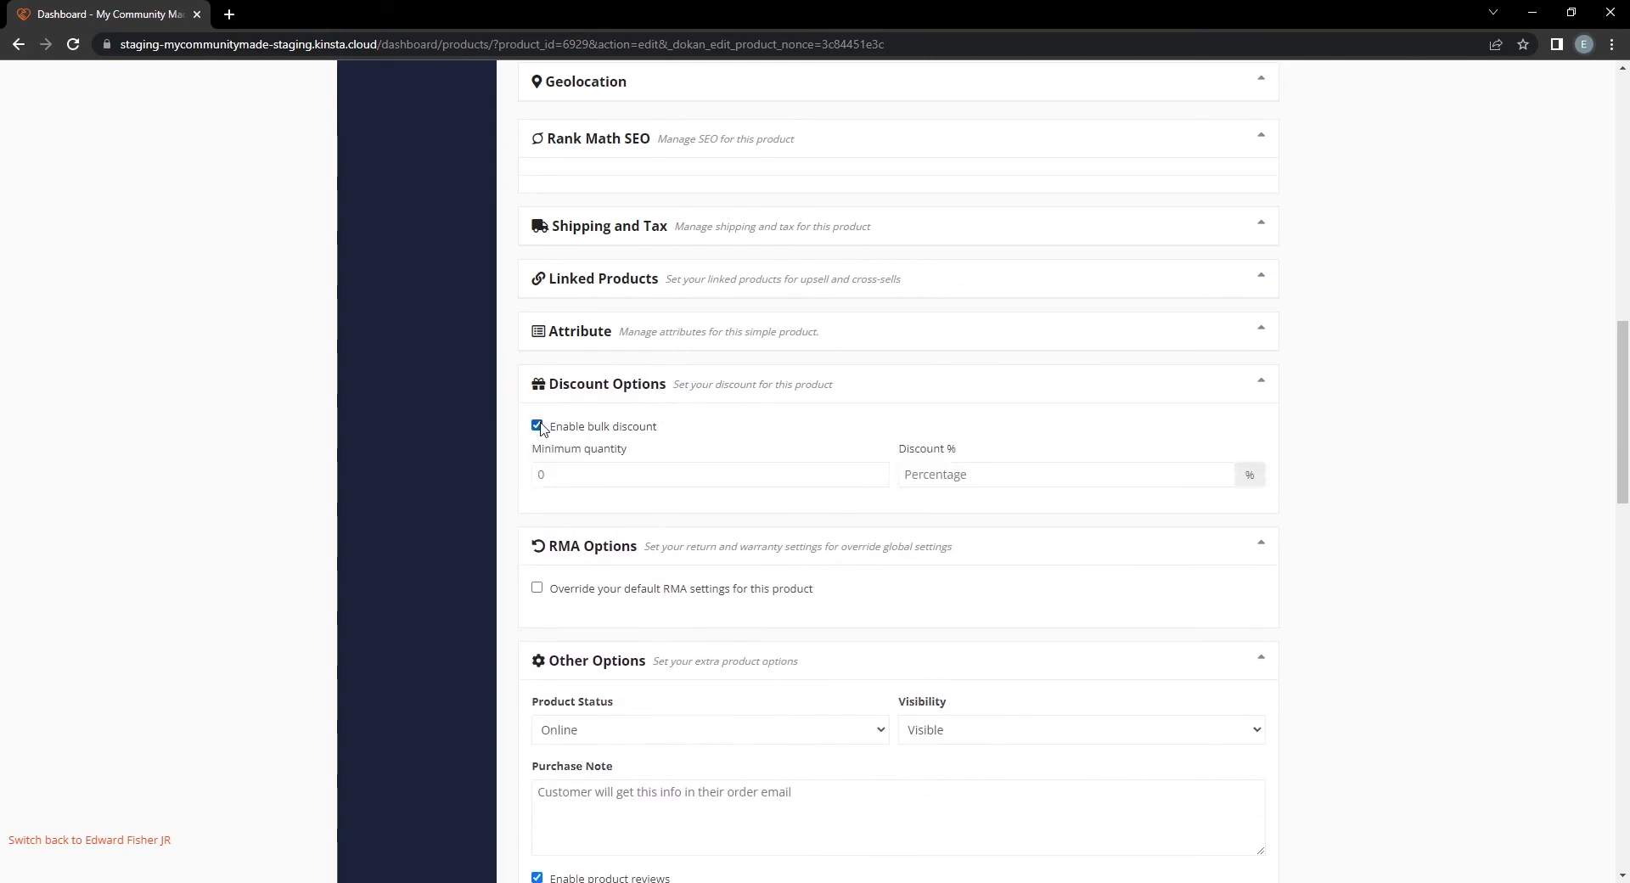
{"action": "left_click", "coordinate": [606, 471]}
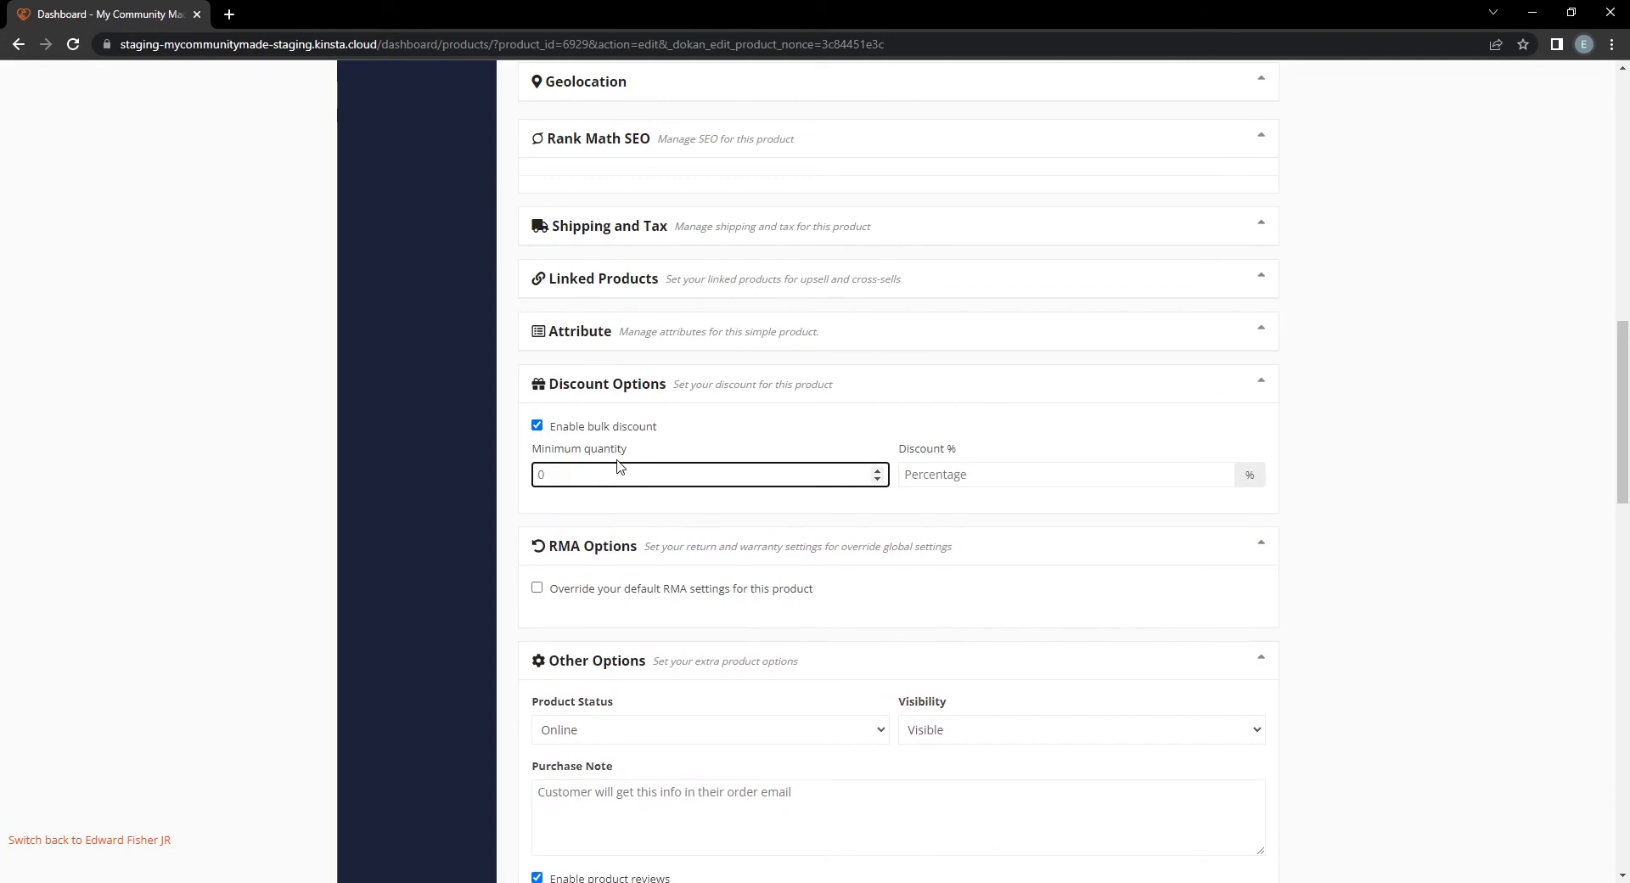
{"action": "type", "text": "5"}
{"action": "left_click", "coordinate": [1099, 475]}
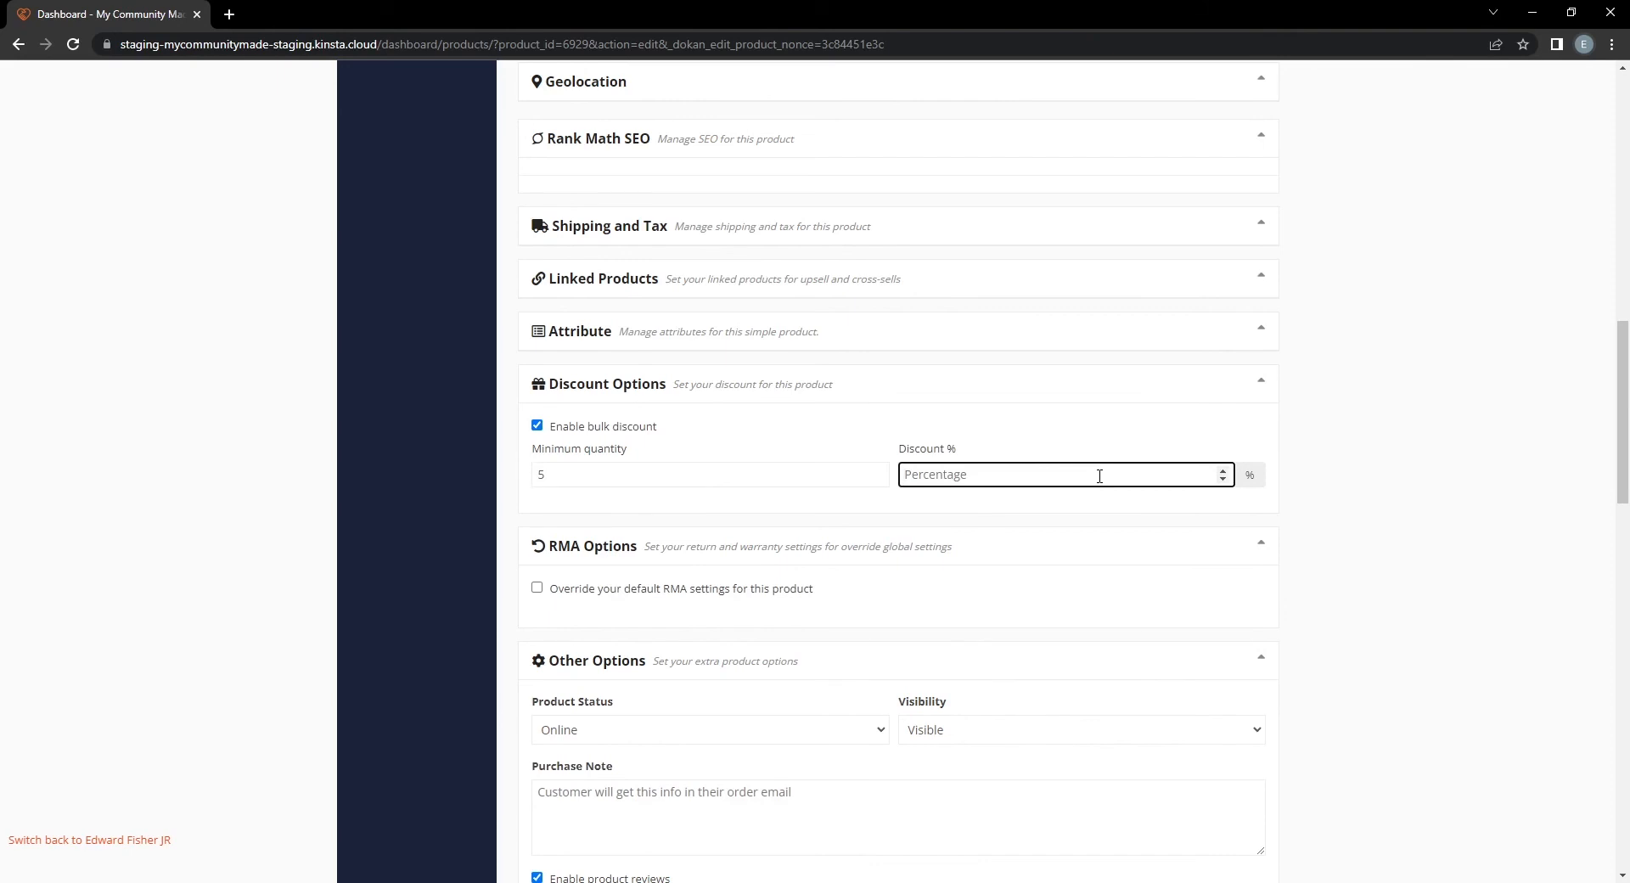
{"action": "type", "text": "10"}
{"action": "left_click", "coordinate": [1094, 427]}
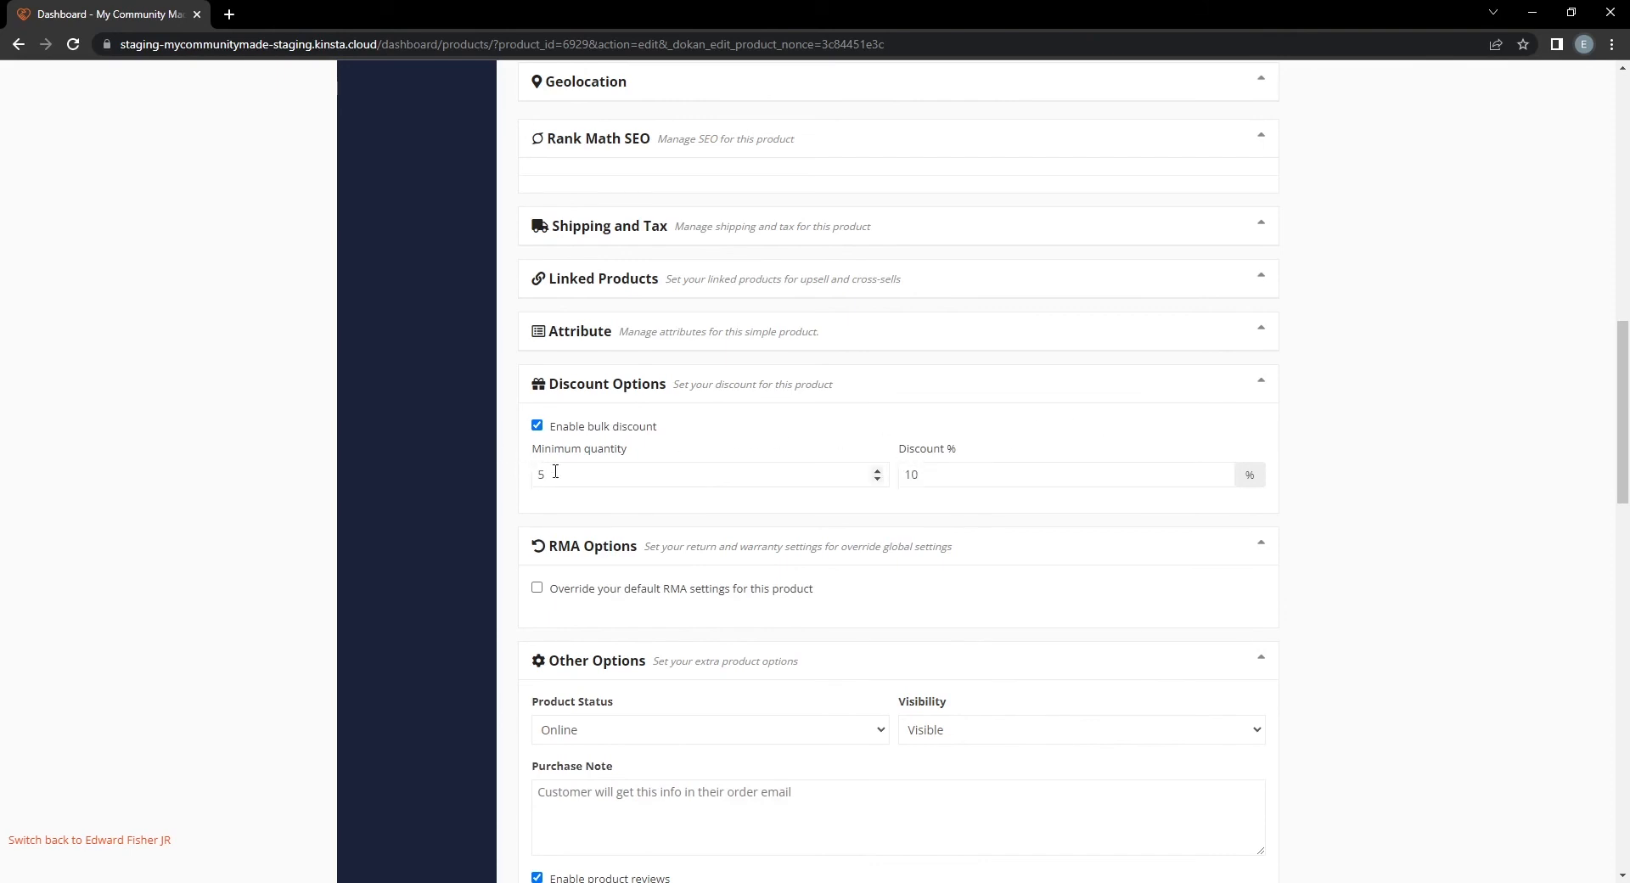
Disable the bulk discount again and collapse the Discount Options section.
{"action": "left_click", "coordinate": [923, 480]}
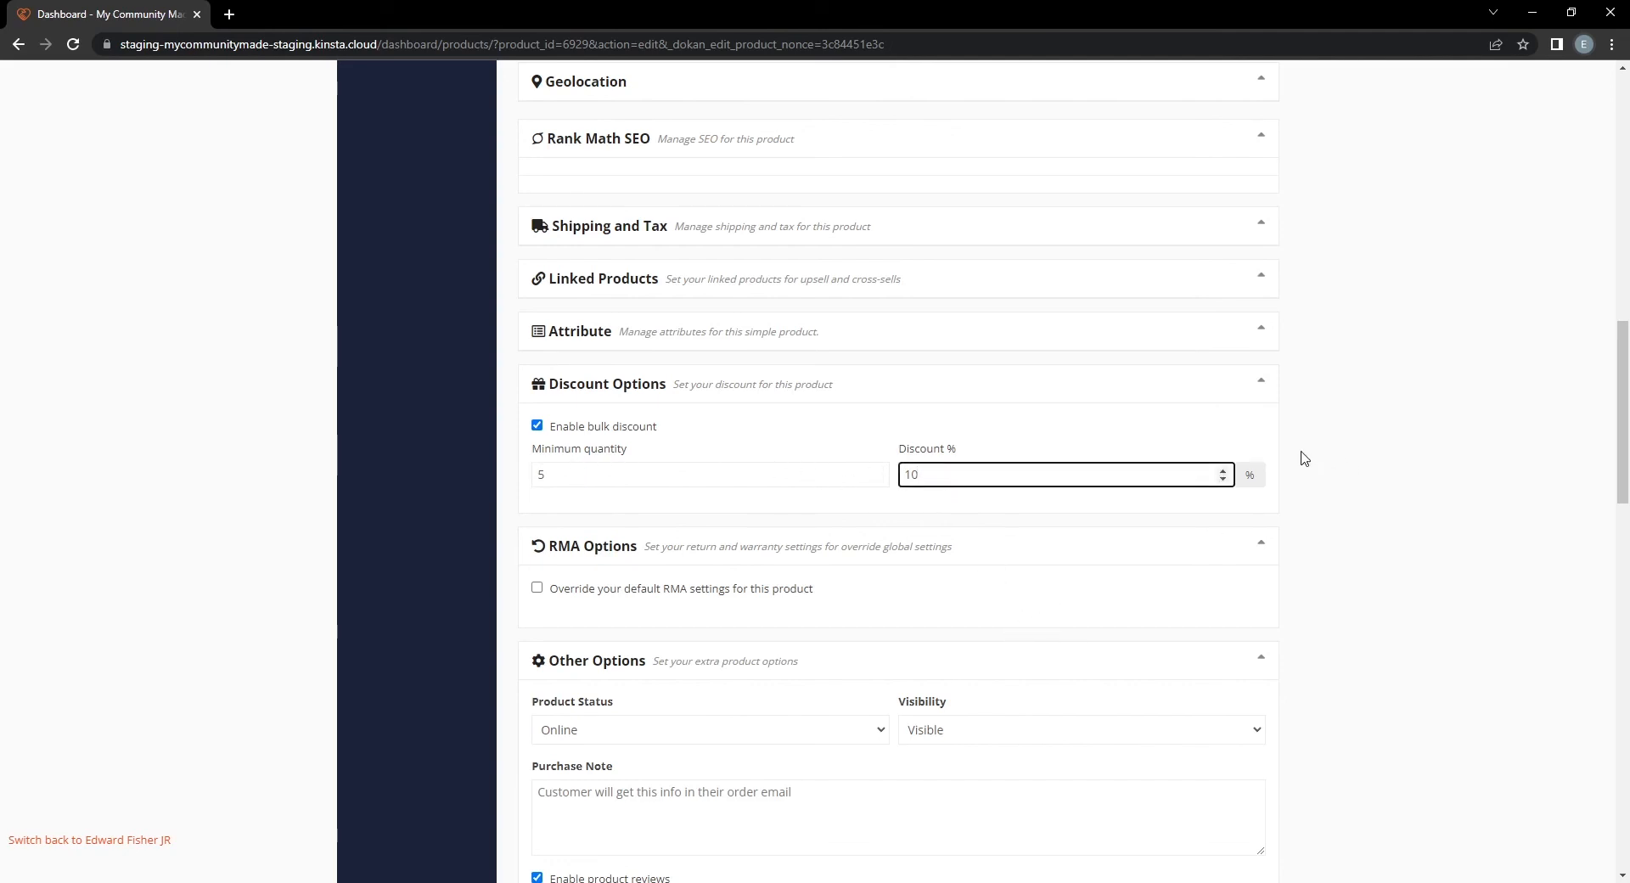
{"action": "left_click", "coordinate": [1249, 480]}
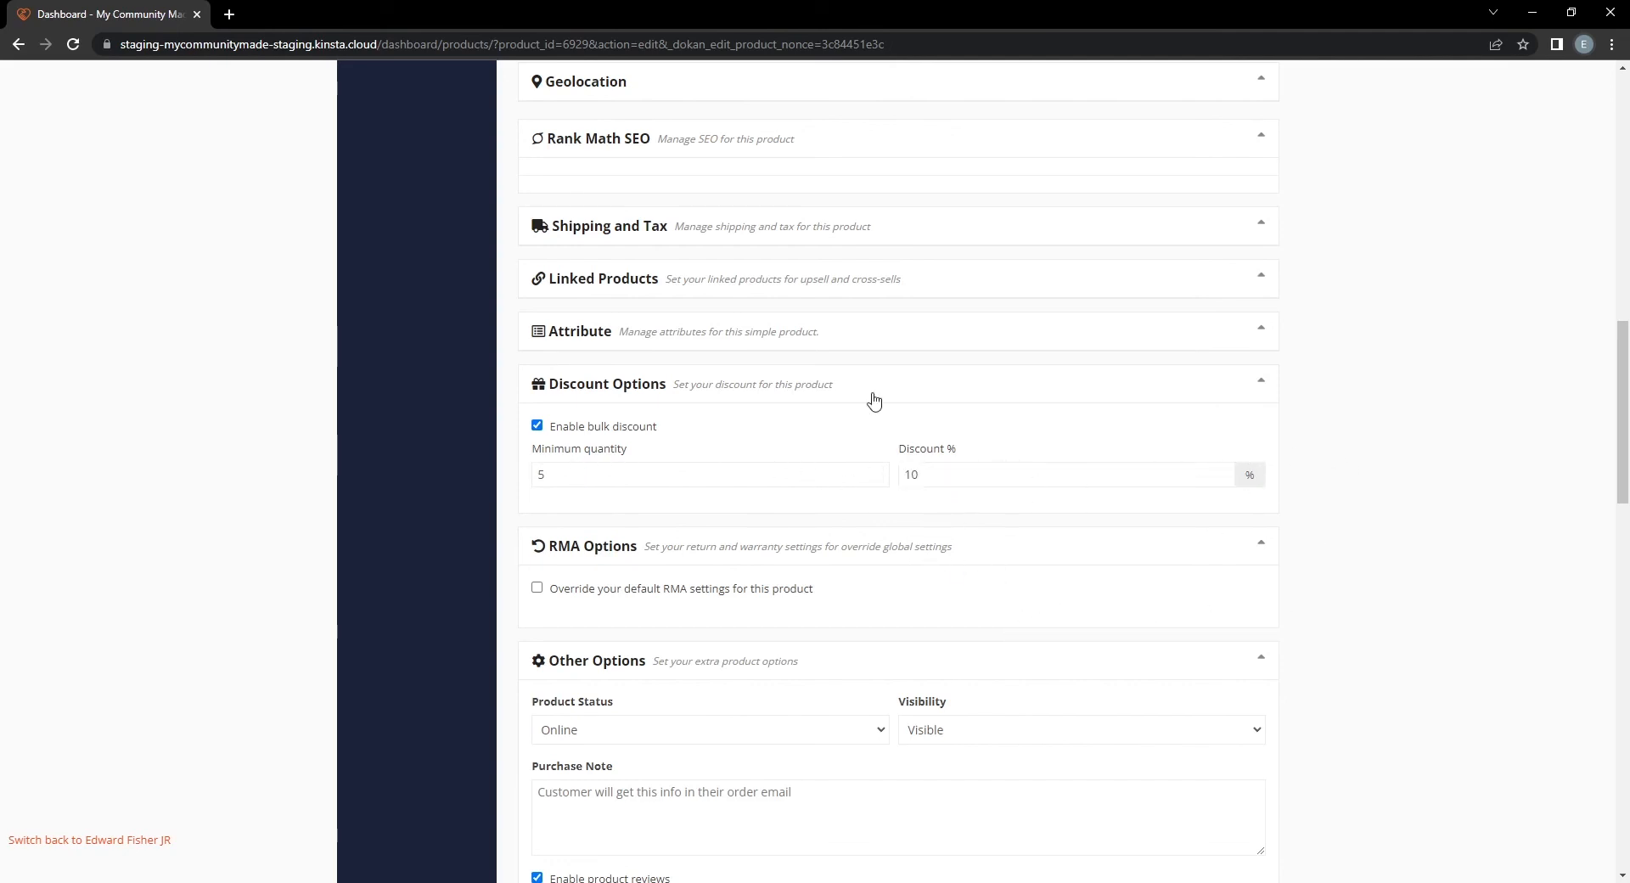
{"action": "left_click", "coordinate": [538, 426]}
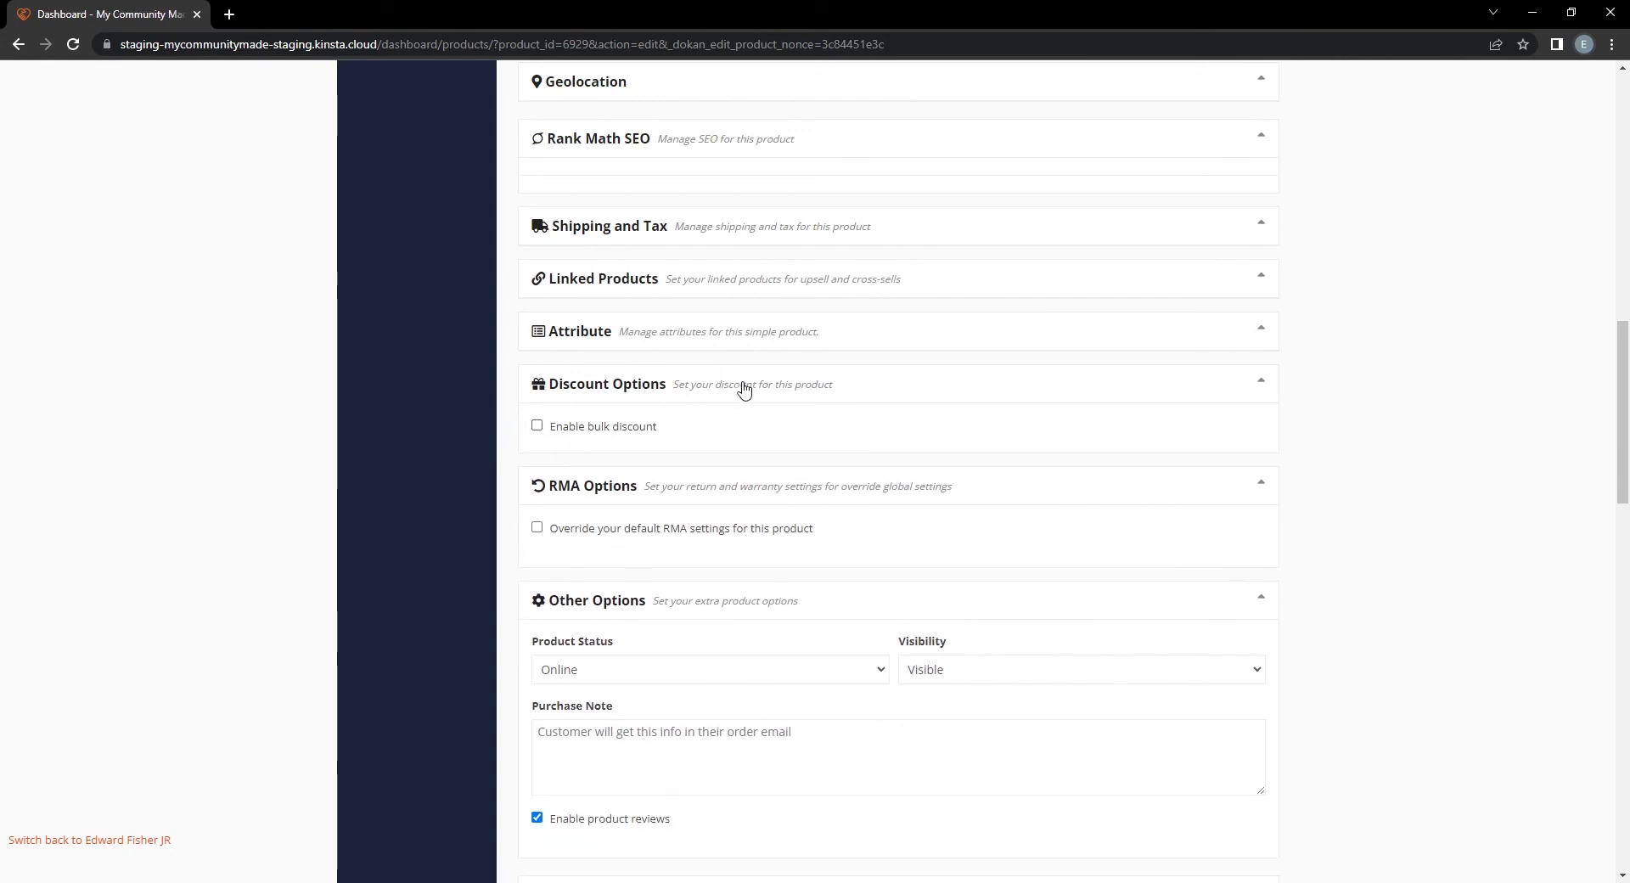
{"action": "left_click", "coordinate": [744, 387]}
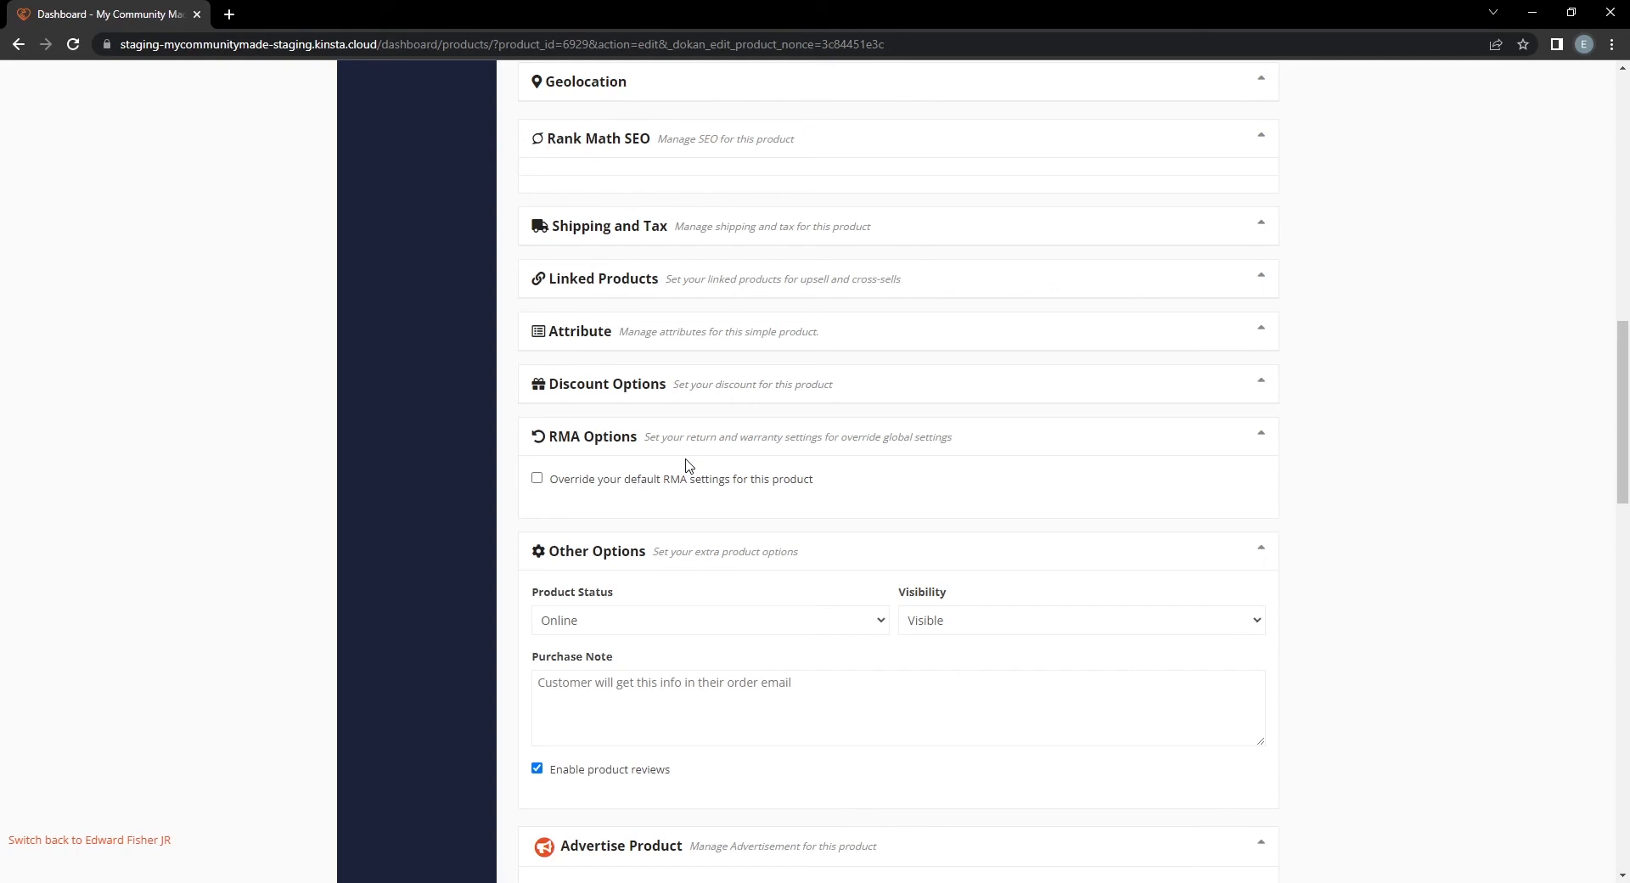
Try overriding the default RMA settings for this product, with the label "No Return".
{"action": "left_click", "coordinate": [537, 479]}
{"action": "scroll", "coordinate": [854, 510], "scroll_direction": "down", "scroll_amount": 2}
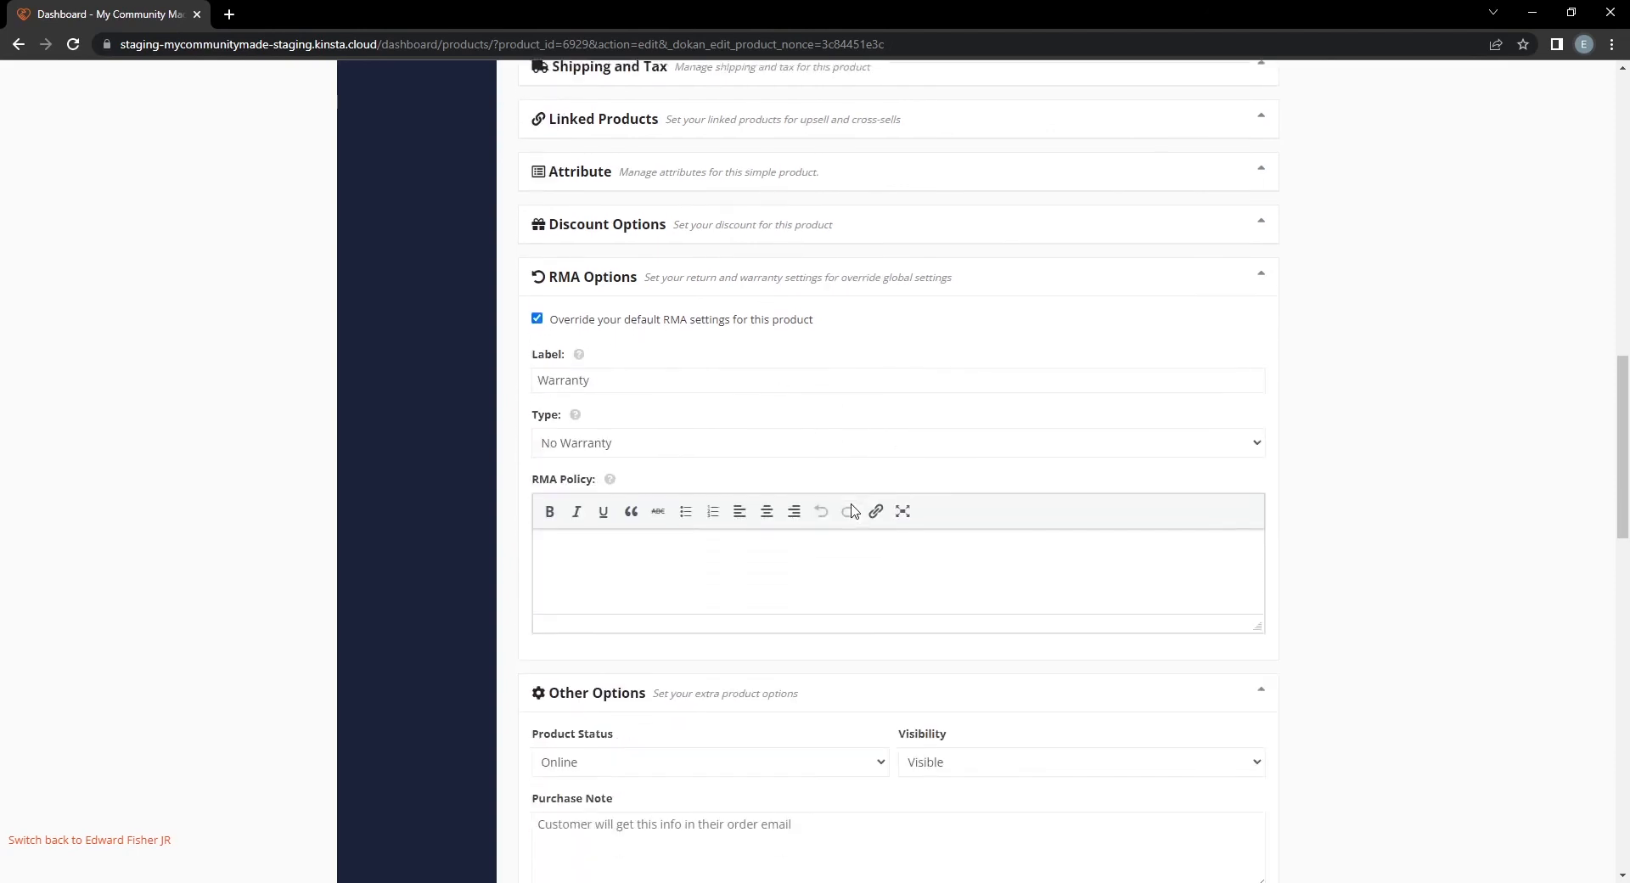
{"action": "left_click", "coordinate": [671, 368]}
{"action": "key", "text": "ctrl+a"}
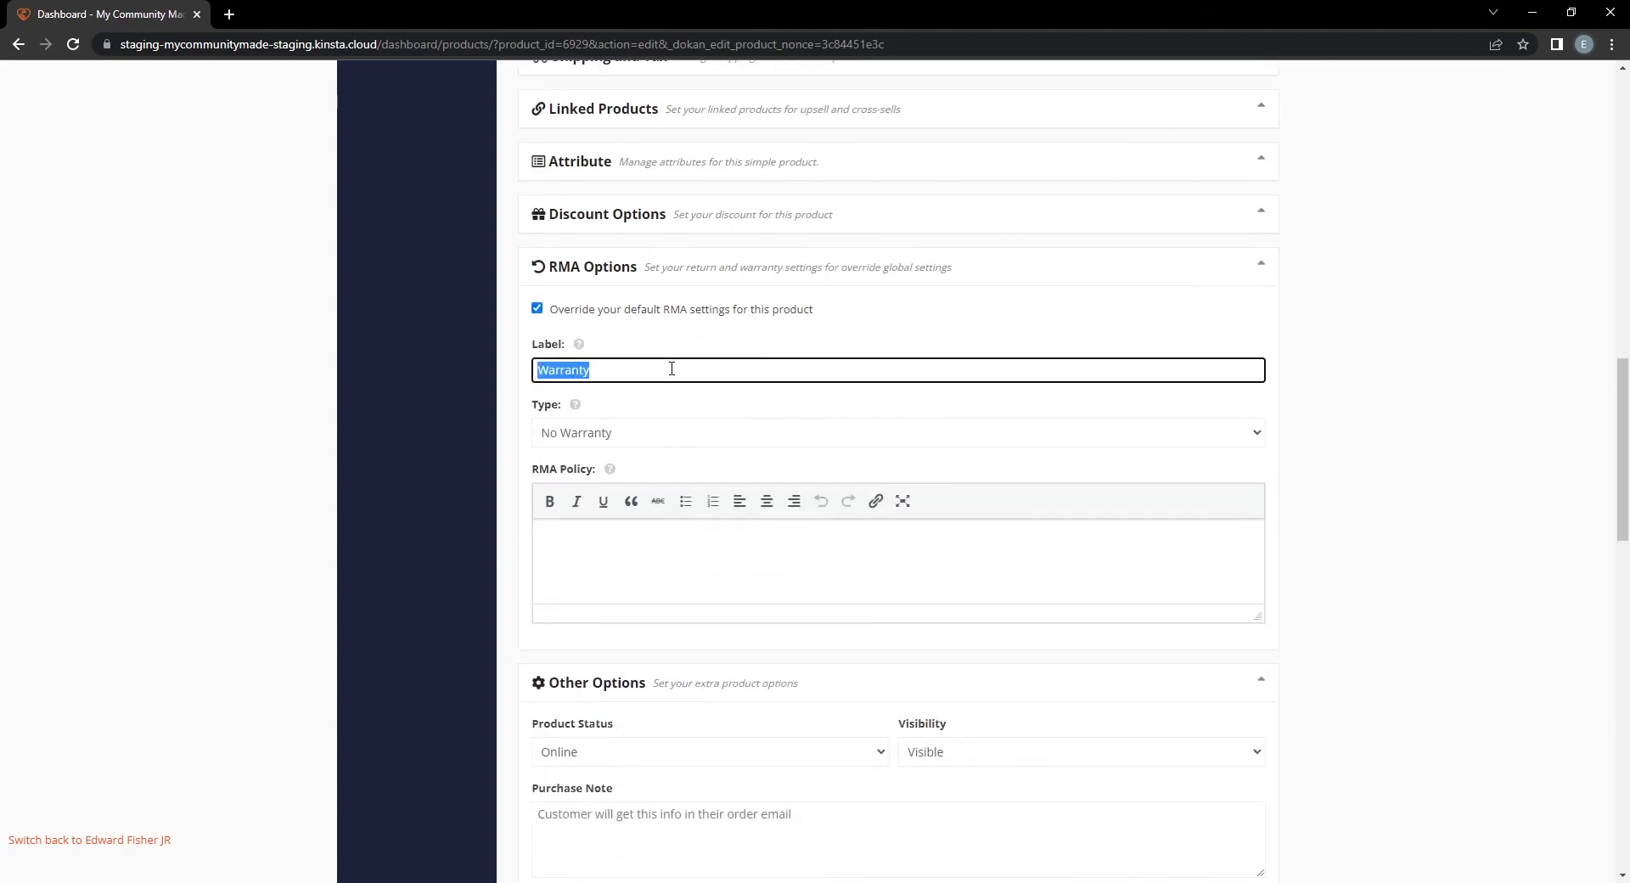
{"action": "type", "text": "No "}
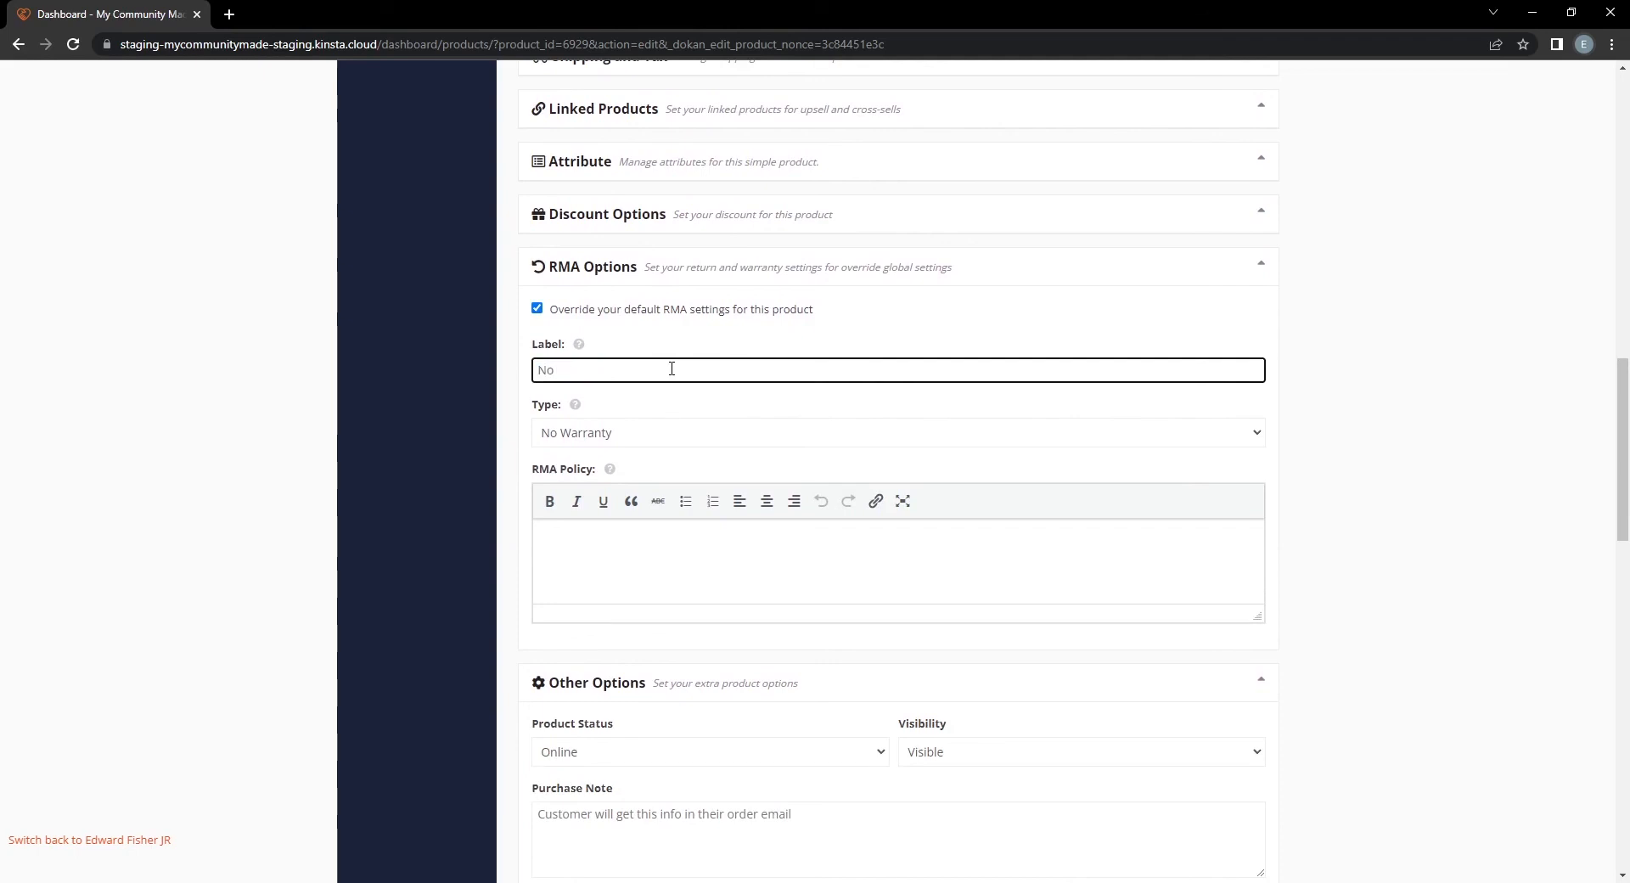
{"action": "type", "text": "Return"}
{"action": "key", "text": "Tab"}
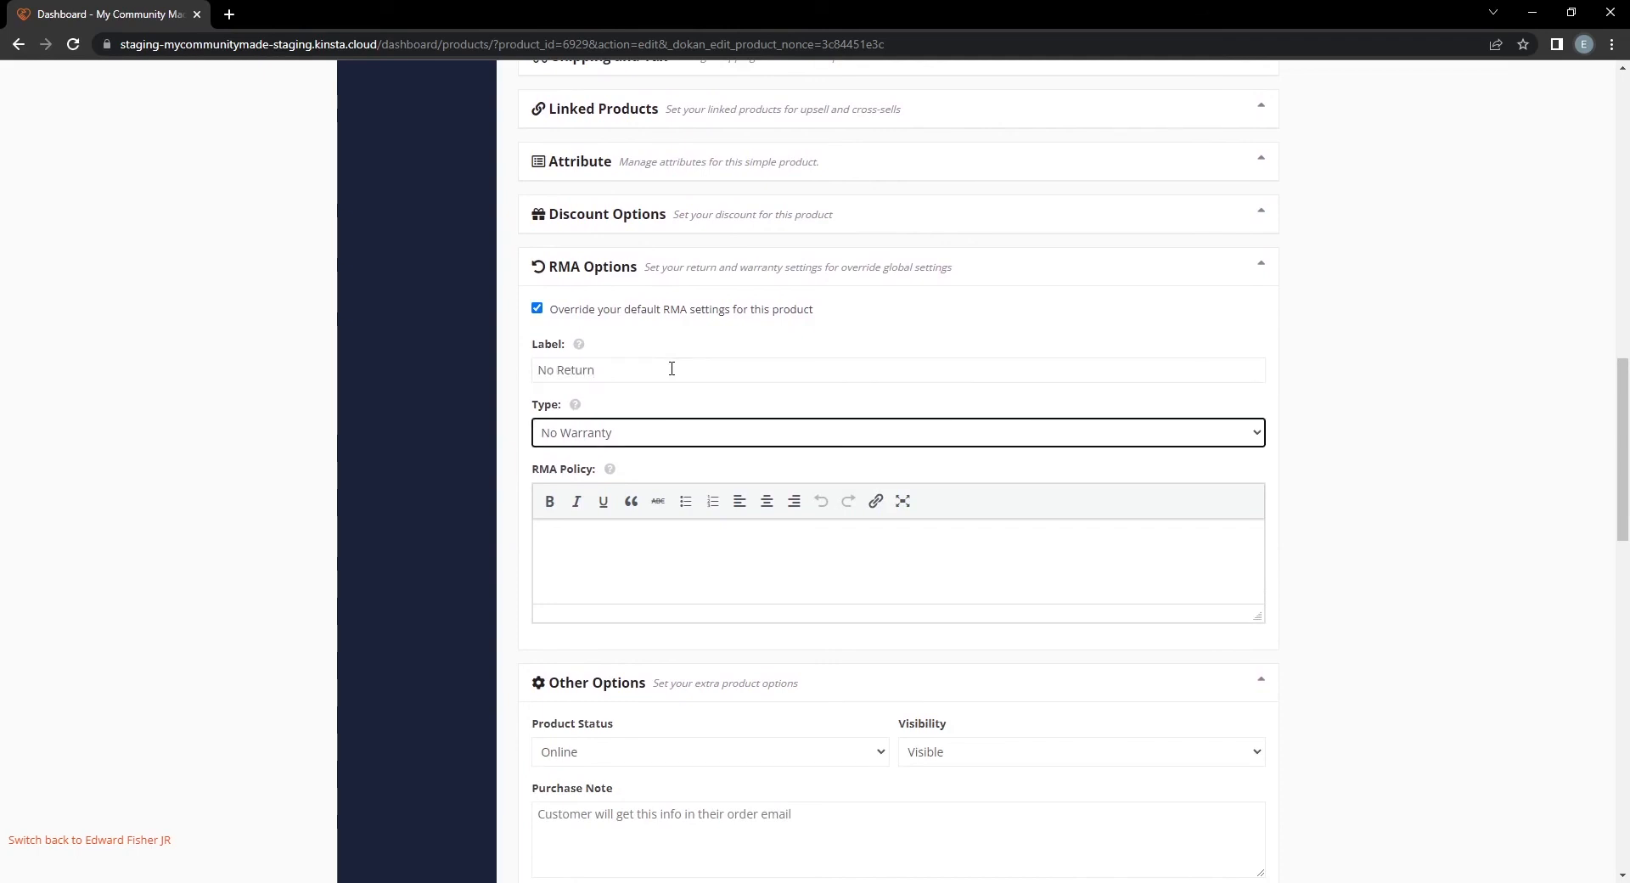
Enter the RMA policy "We don't accept returns on personalized items.".
{"action": "left_click", "coordinate": [672, 539]}
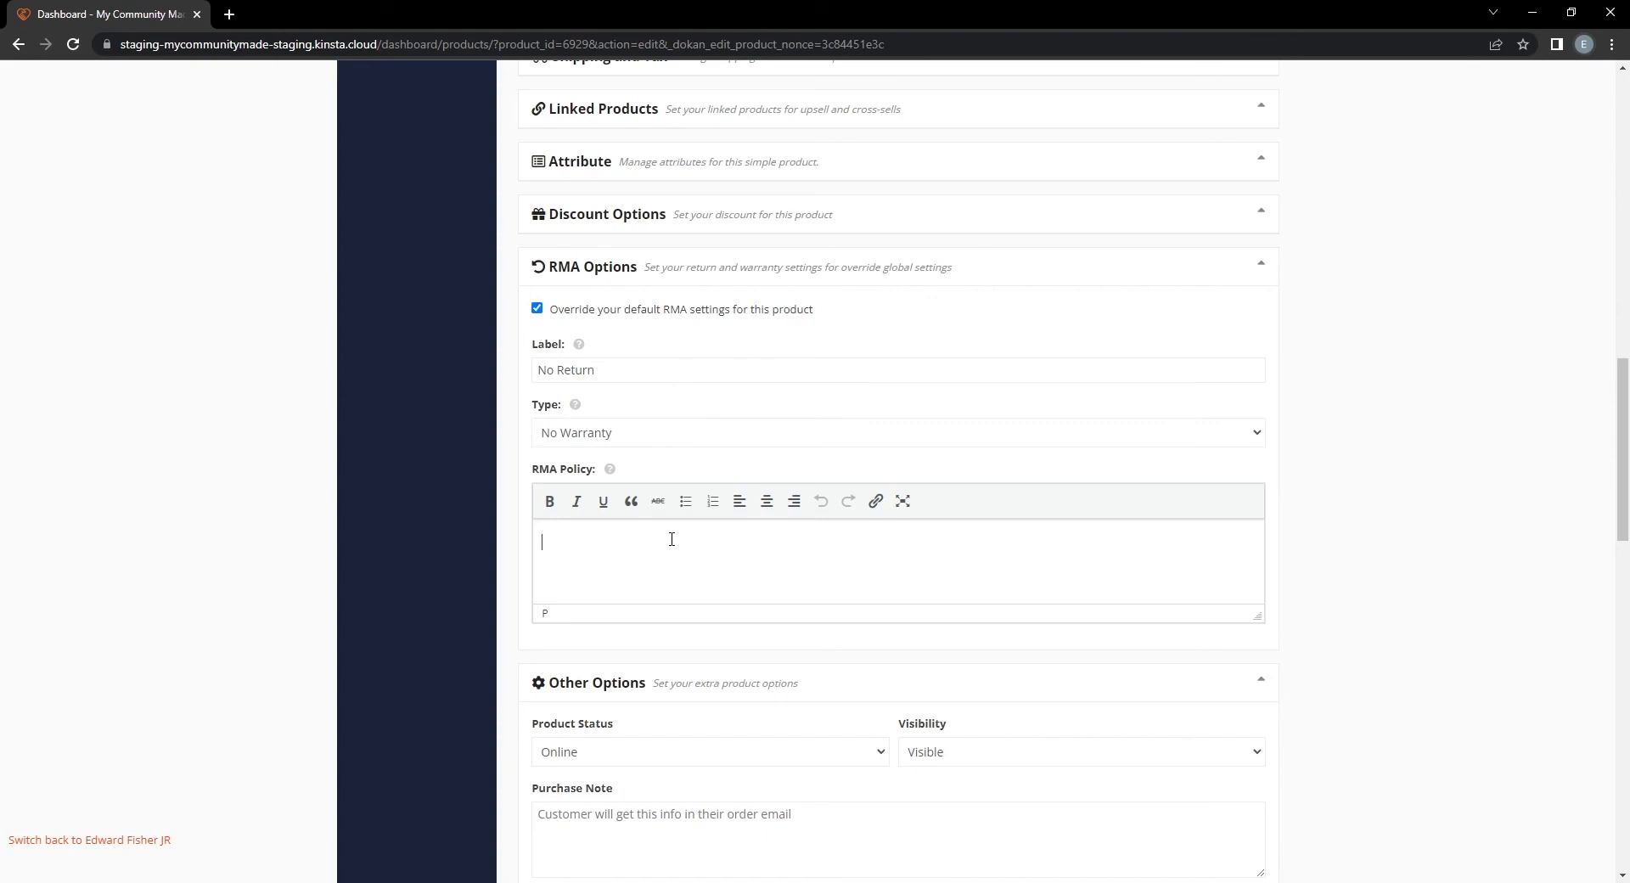
{"action": "type", "text": "We dont' ac"}
{"action": "key", "text": "BackSpace"}
{"action": "key", "text": "BackSpace"}
{"action": "key", "text": "BackSpace"}
{"action": "key", "text": "BackSpace"}
{"action": "key", "text": "BackSpace"}
{"action": "type", "text": "'t accept returns on"}
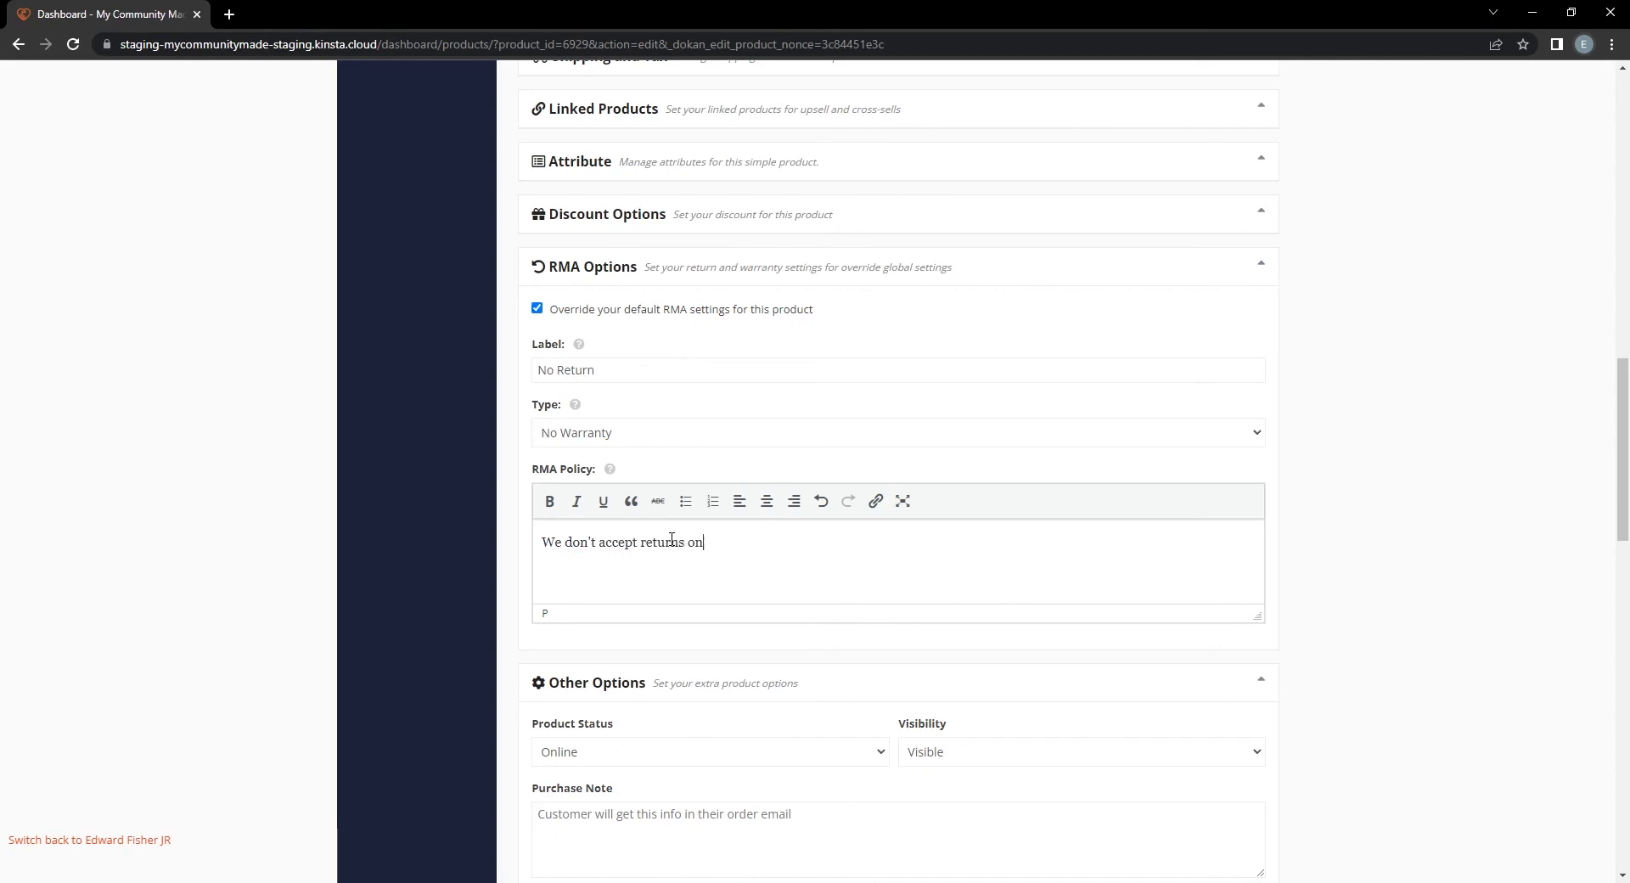
{"action": "type", "text": " personalized items."}
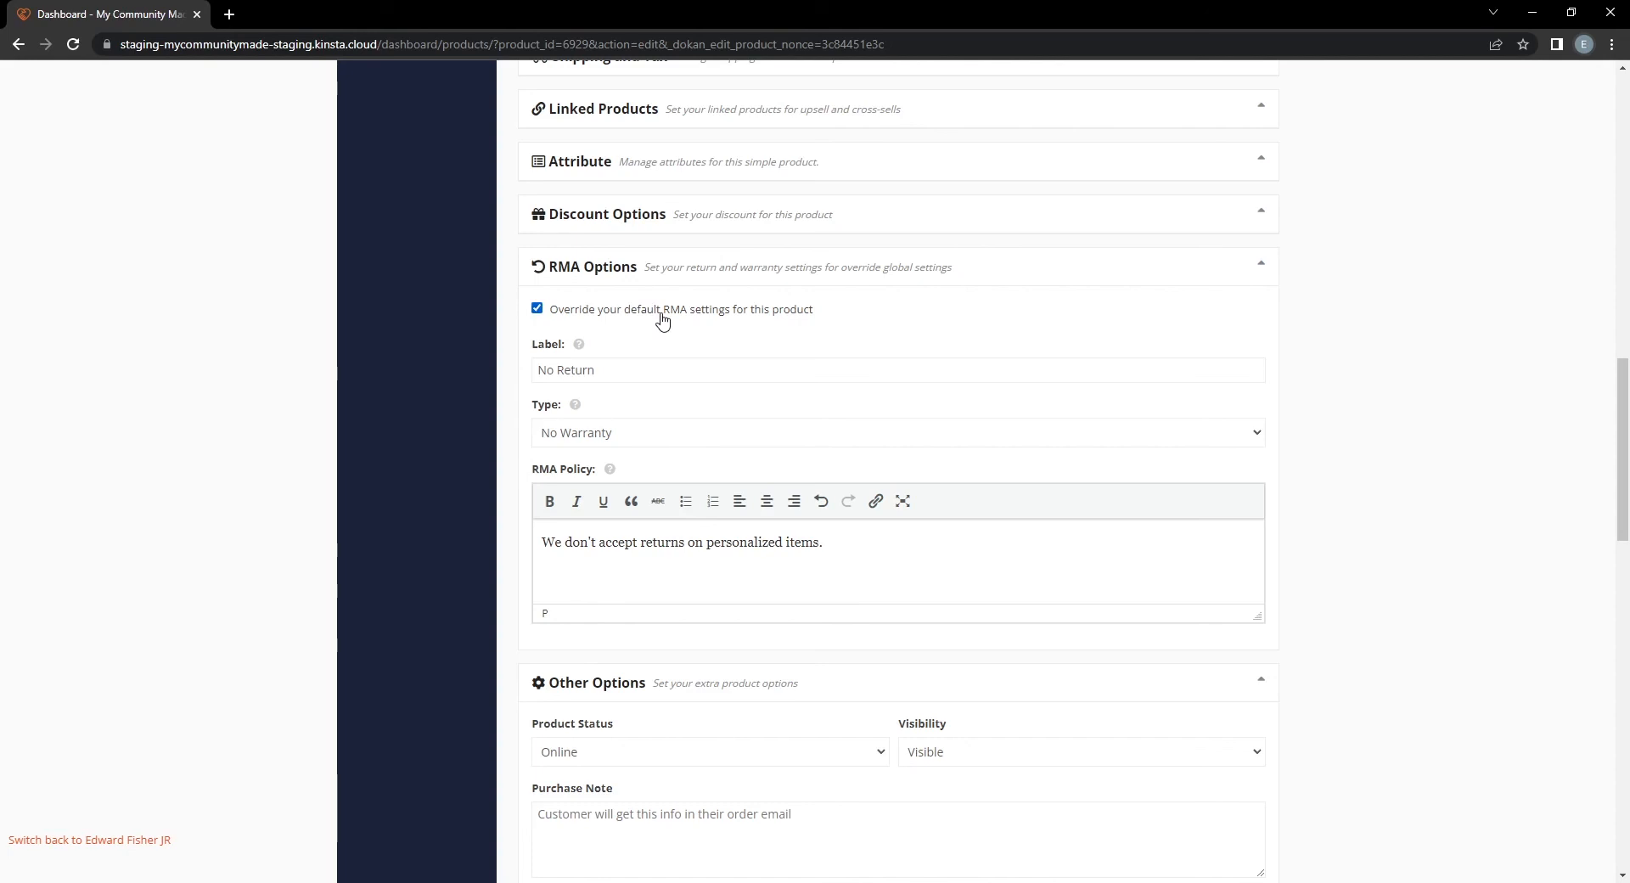
Turn off the product's RMA override so the store's default return settings apply.
{"action": "left_click", "coordinate": [537, 309]}
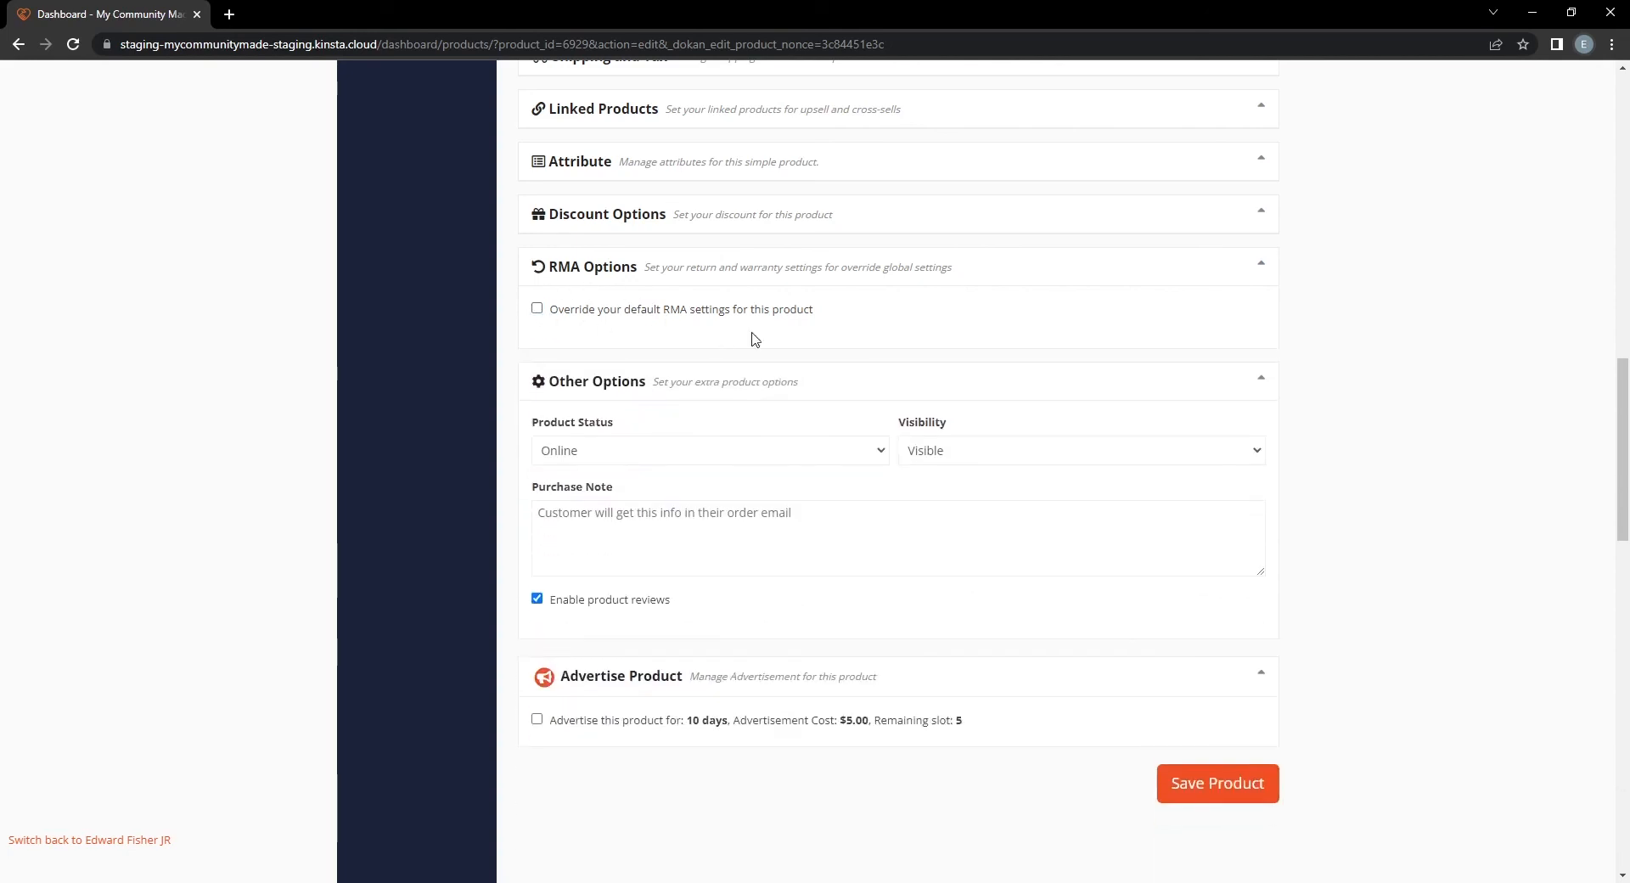
{"action": "left_click", "coordinate": [537, 310]}
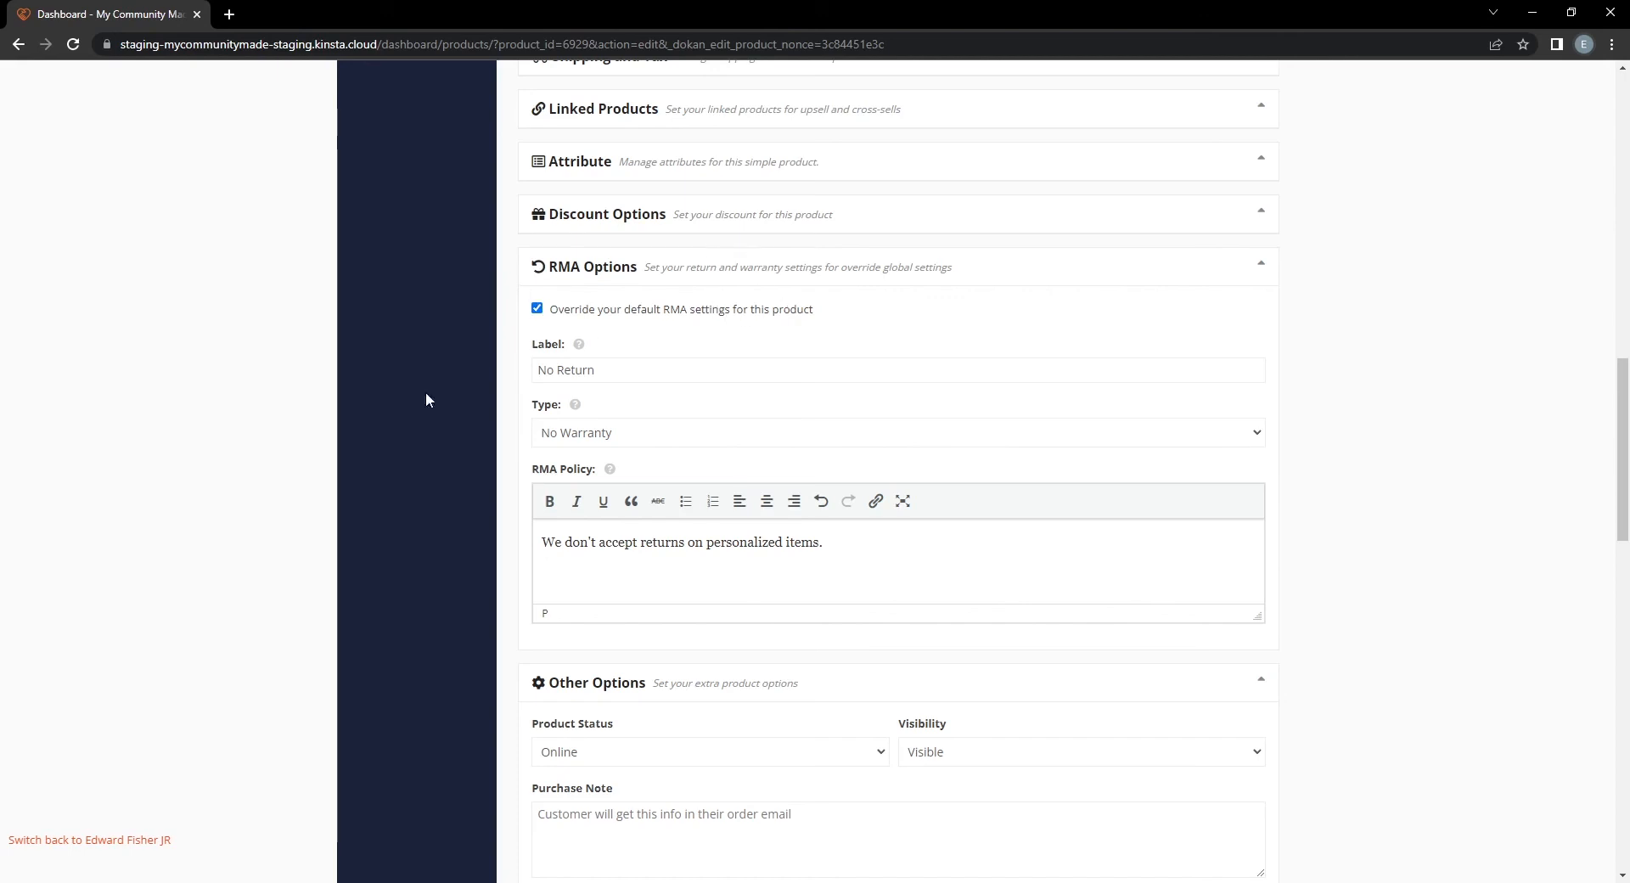
{"action": "left_click", "coordinate": [536, 309]}
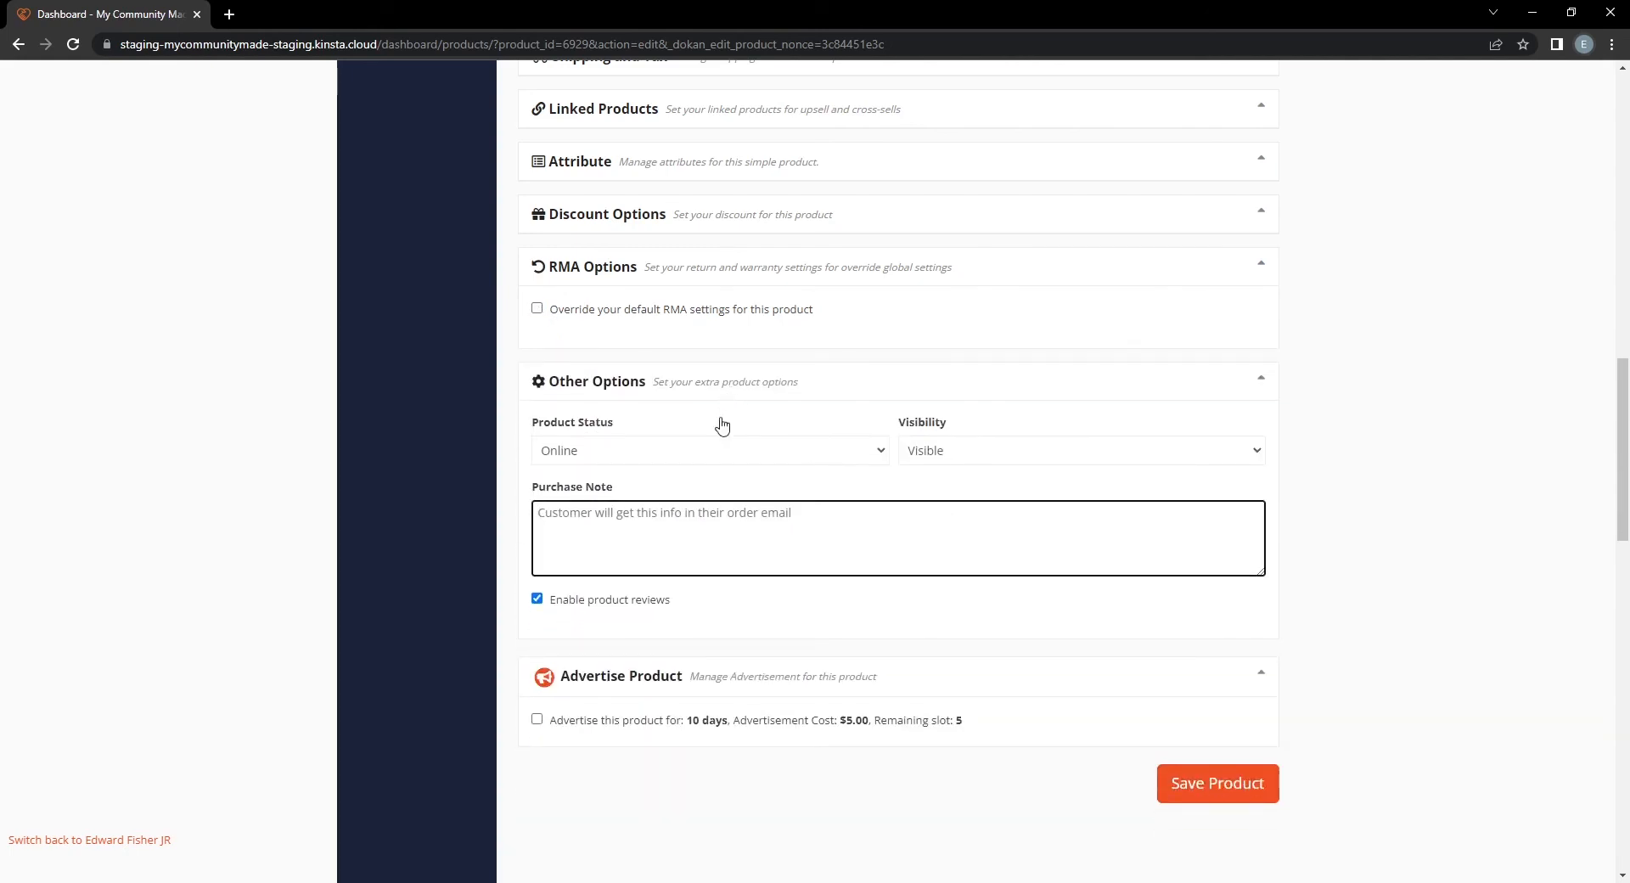
Try the Draft product status, set it back to Online, and keep the visibility at Visible.
{"action": "left_click", "coordinate": [793, 453]}
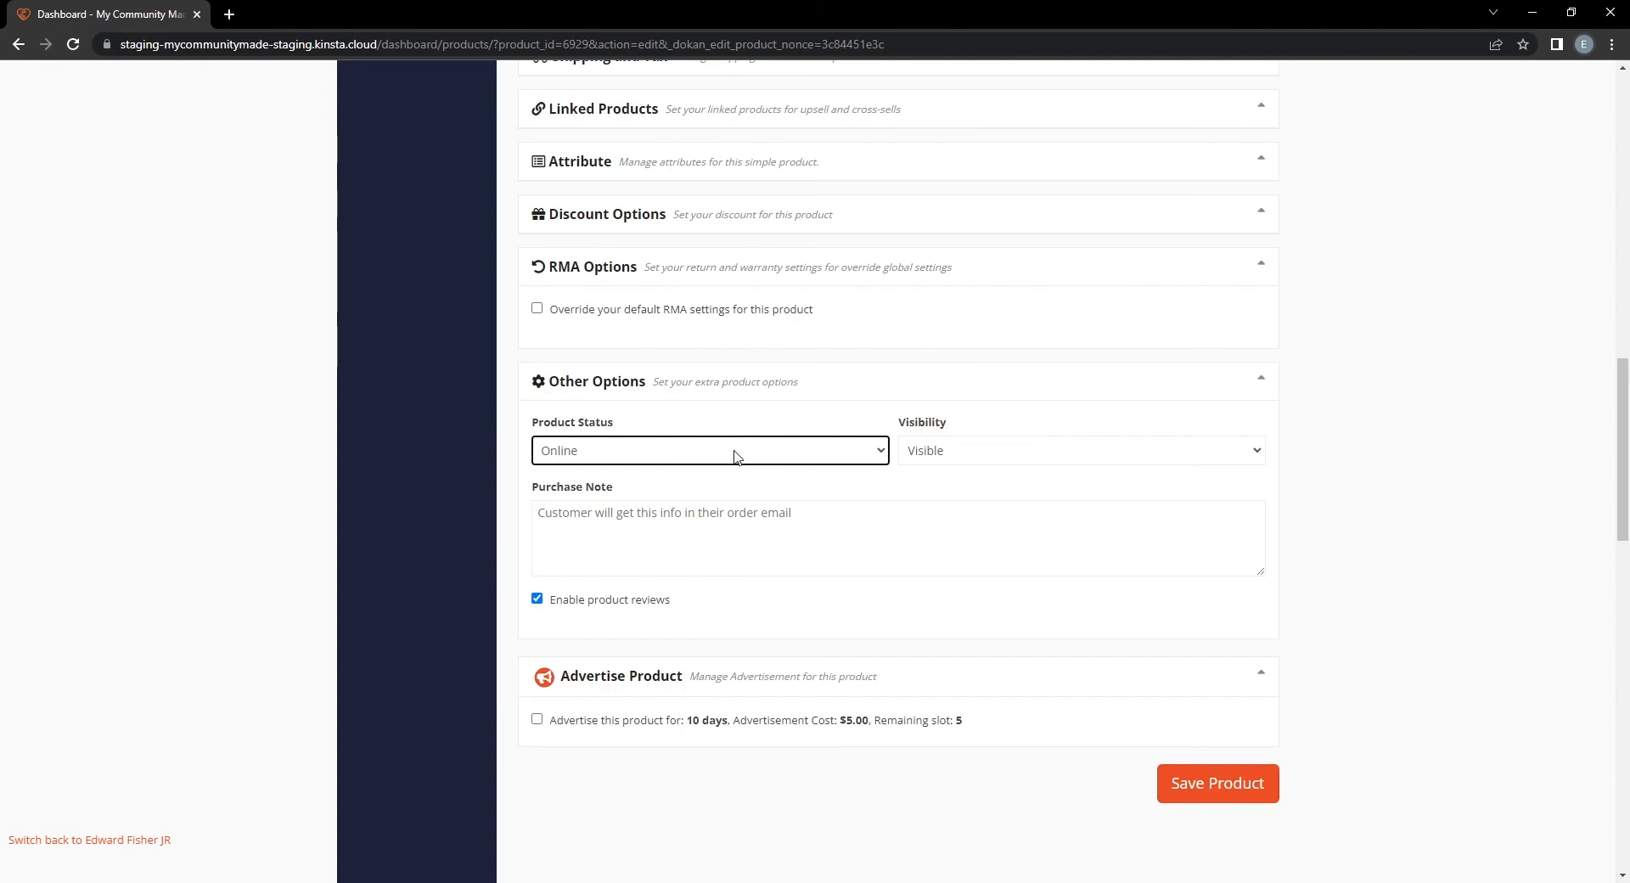
{"action": "left_click", "coordinate": [585, 434]}
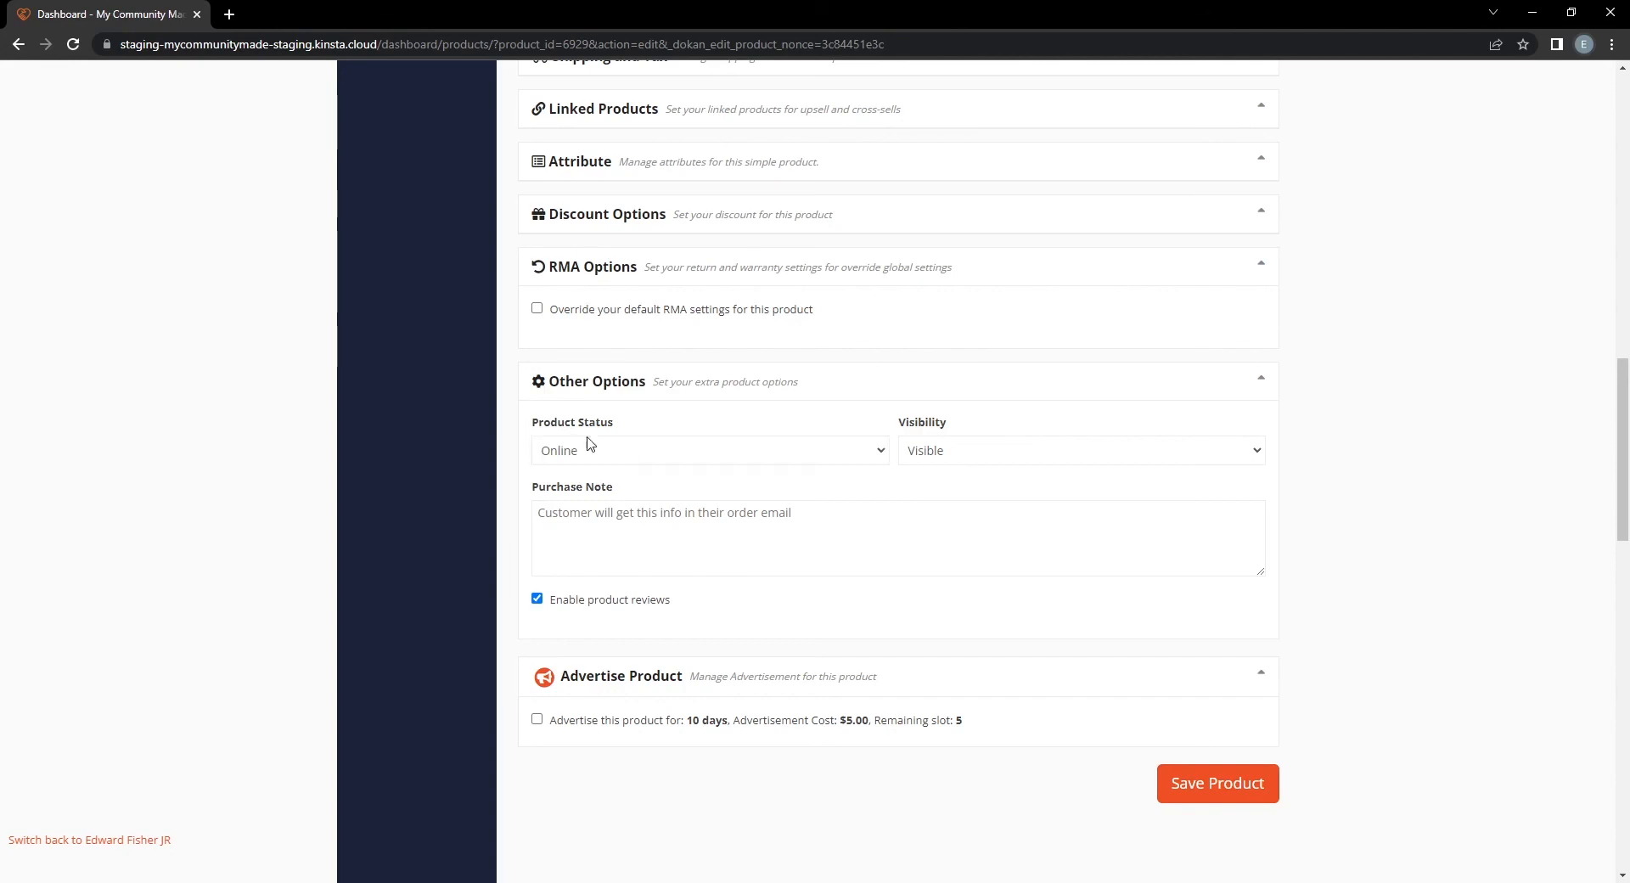
{"action": "left_click", "coordinate": [584, 497]}
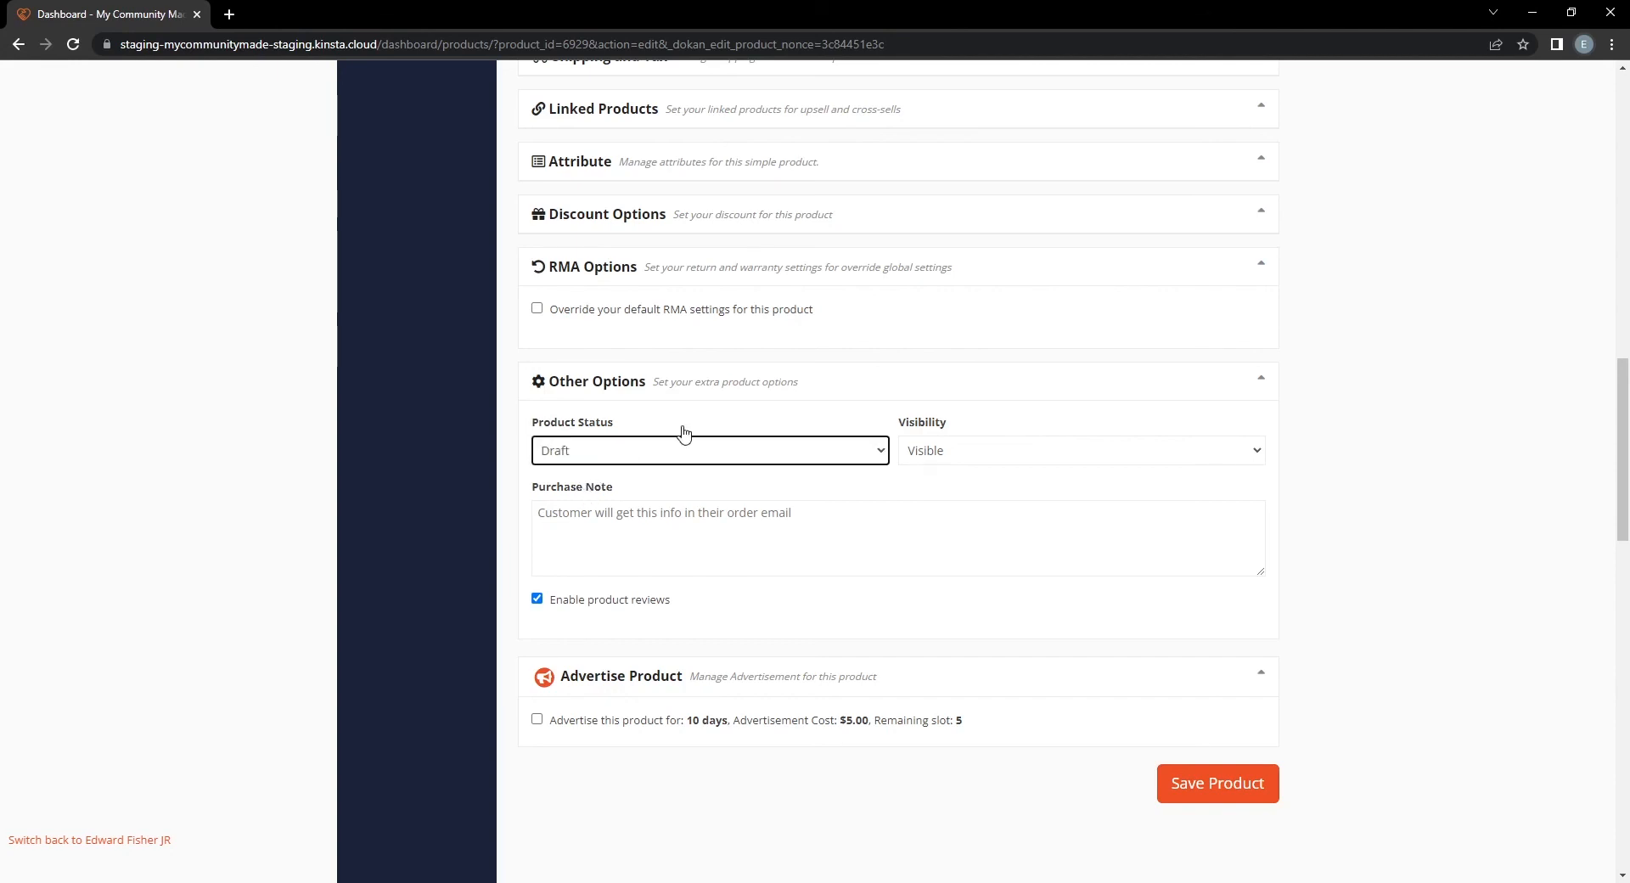
{"action": "left_click", "coordinate": [662, 449]}
{"action": "left_click", "coordinate": [661, 474]}
{"action": "left_click", "coordinate": [996, 450]}
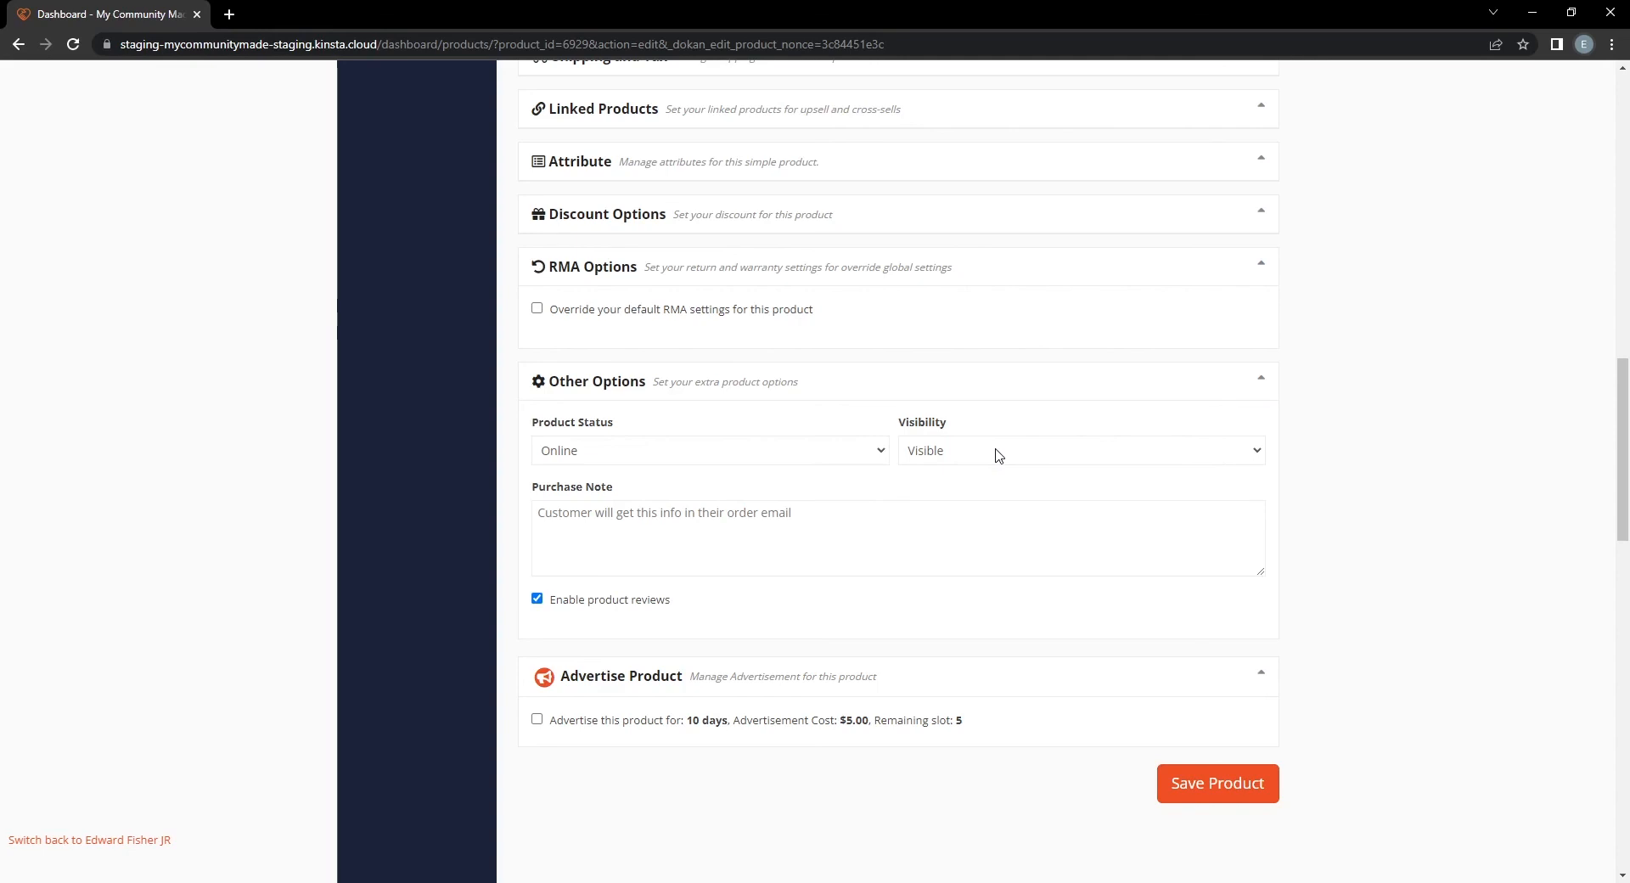
{"action": "left_click", "coordinate": [1043, 475]}
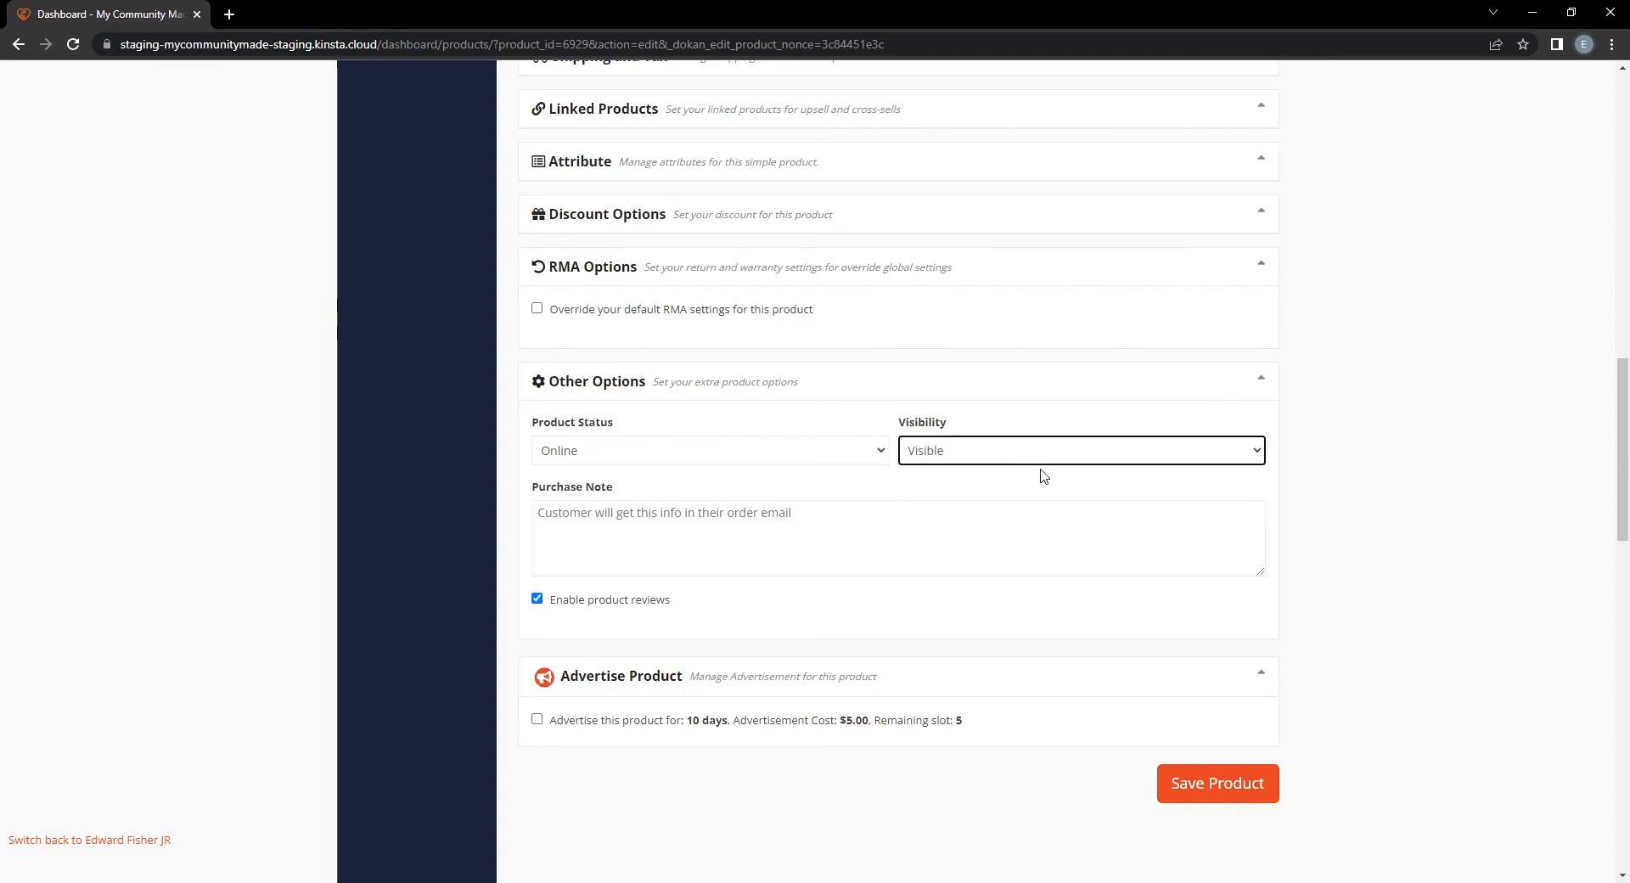
Add the purchase note "It may take three to four days to receive your product" and leave product reviews enabled.
{"action": "left_click", "coordinate": [751, 518]}
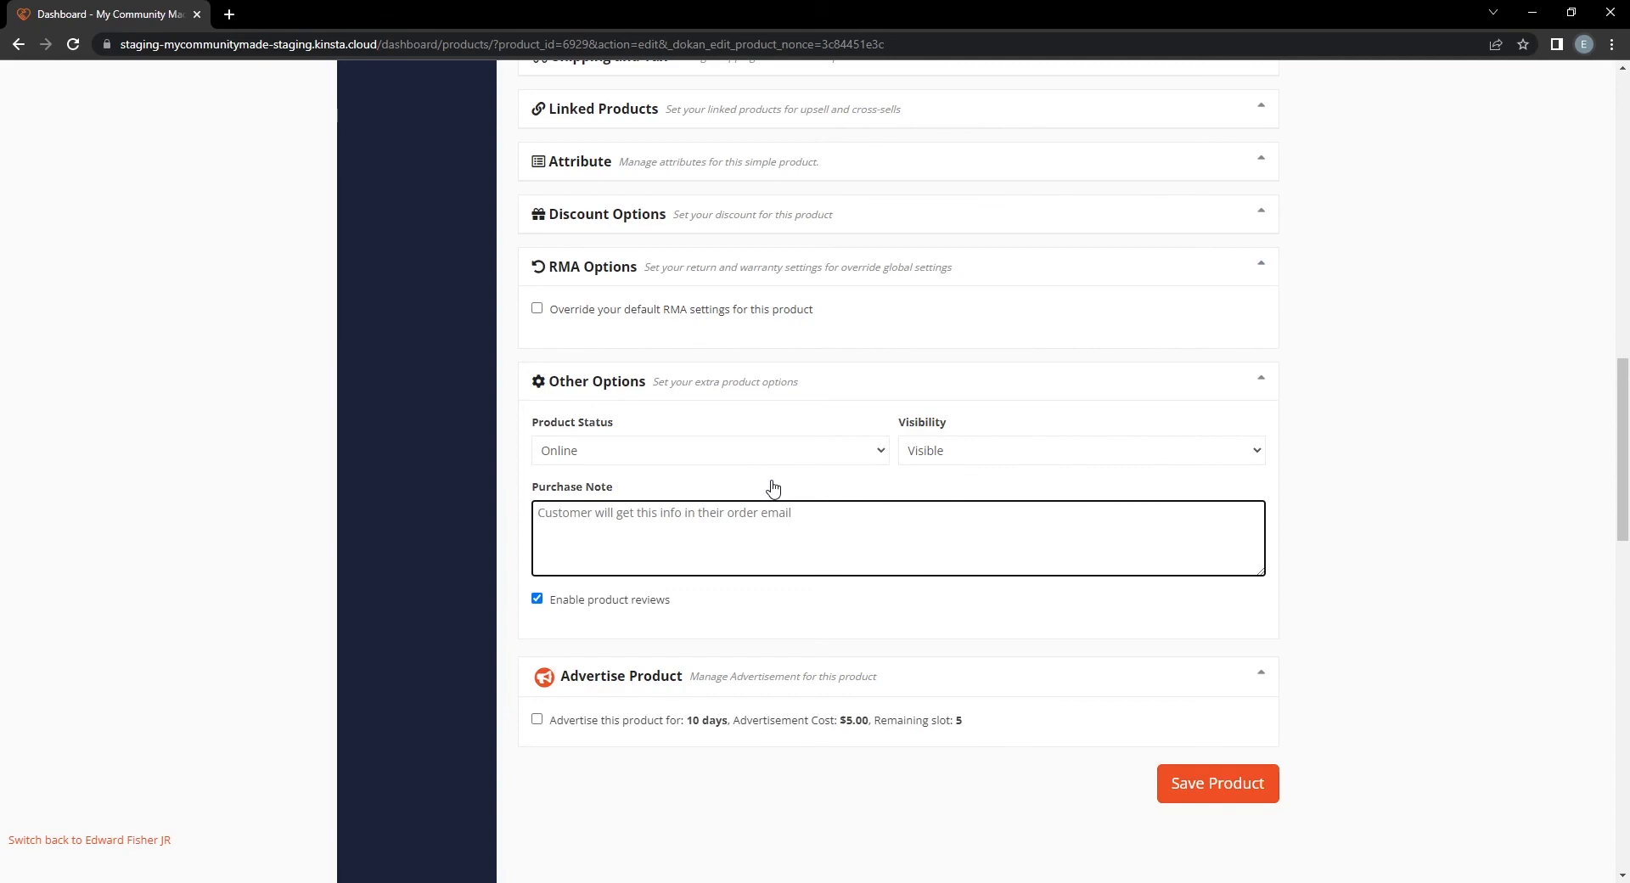
{"action": "type", "text": "It may "}
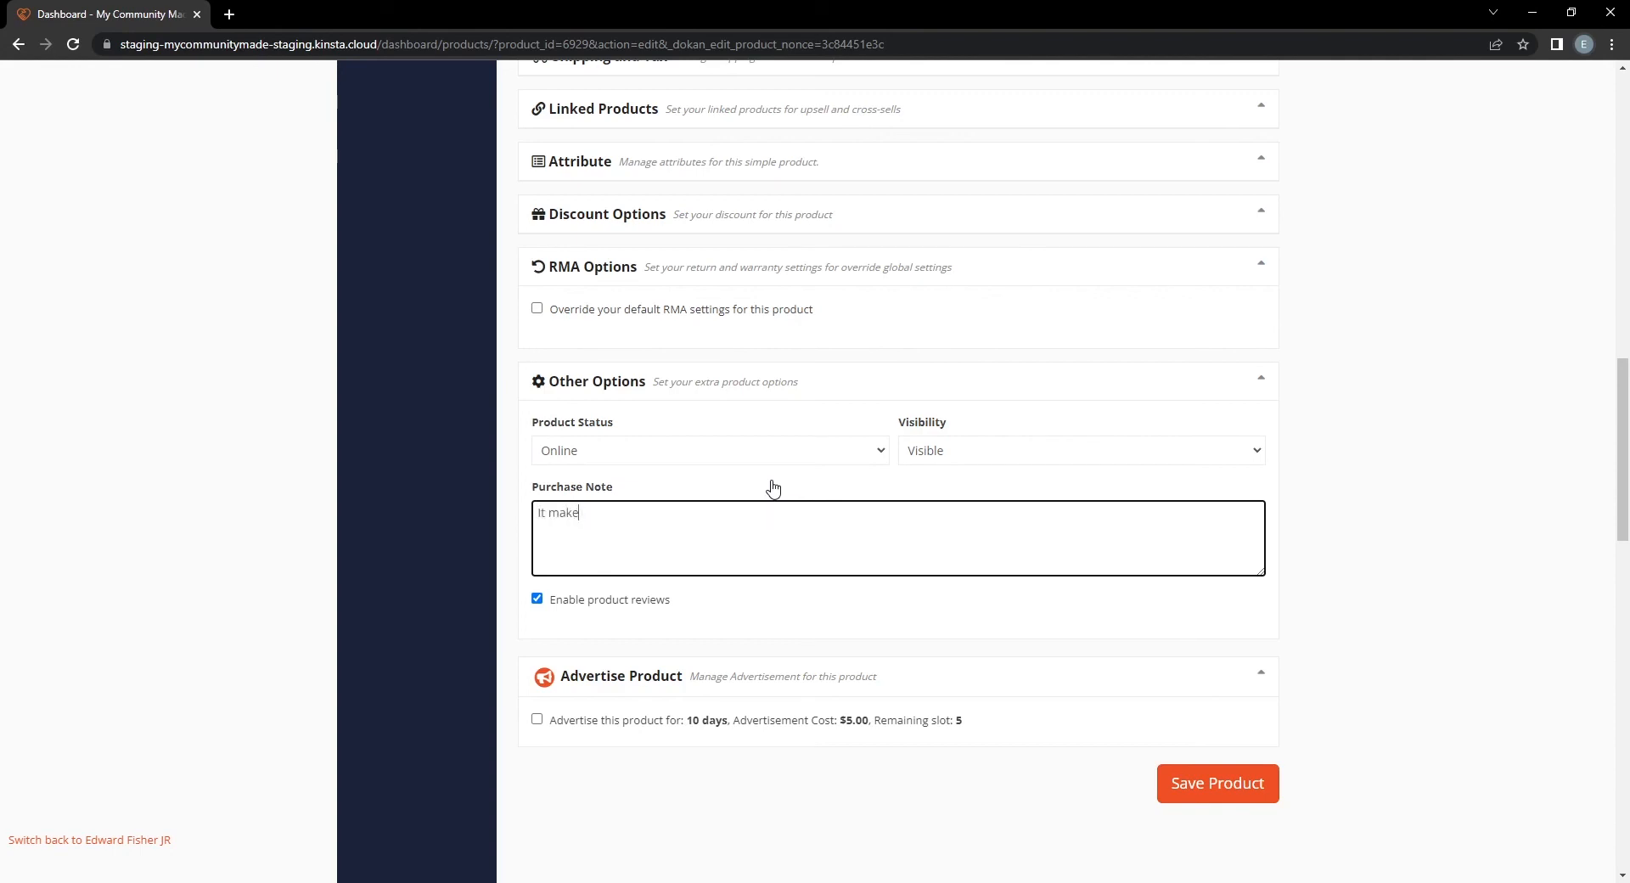
{"action": "type", "text": "take three to four days to rec"}
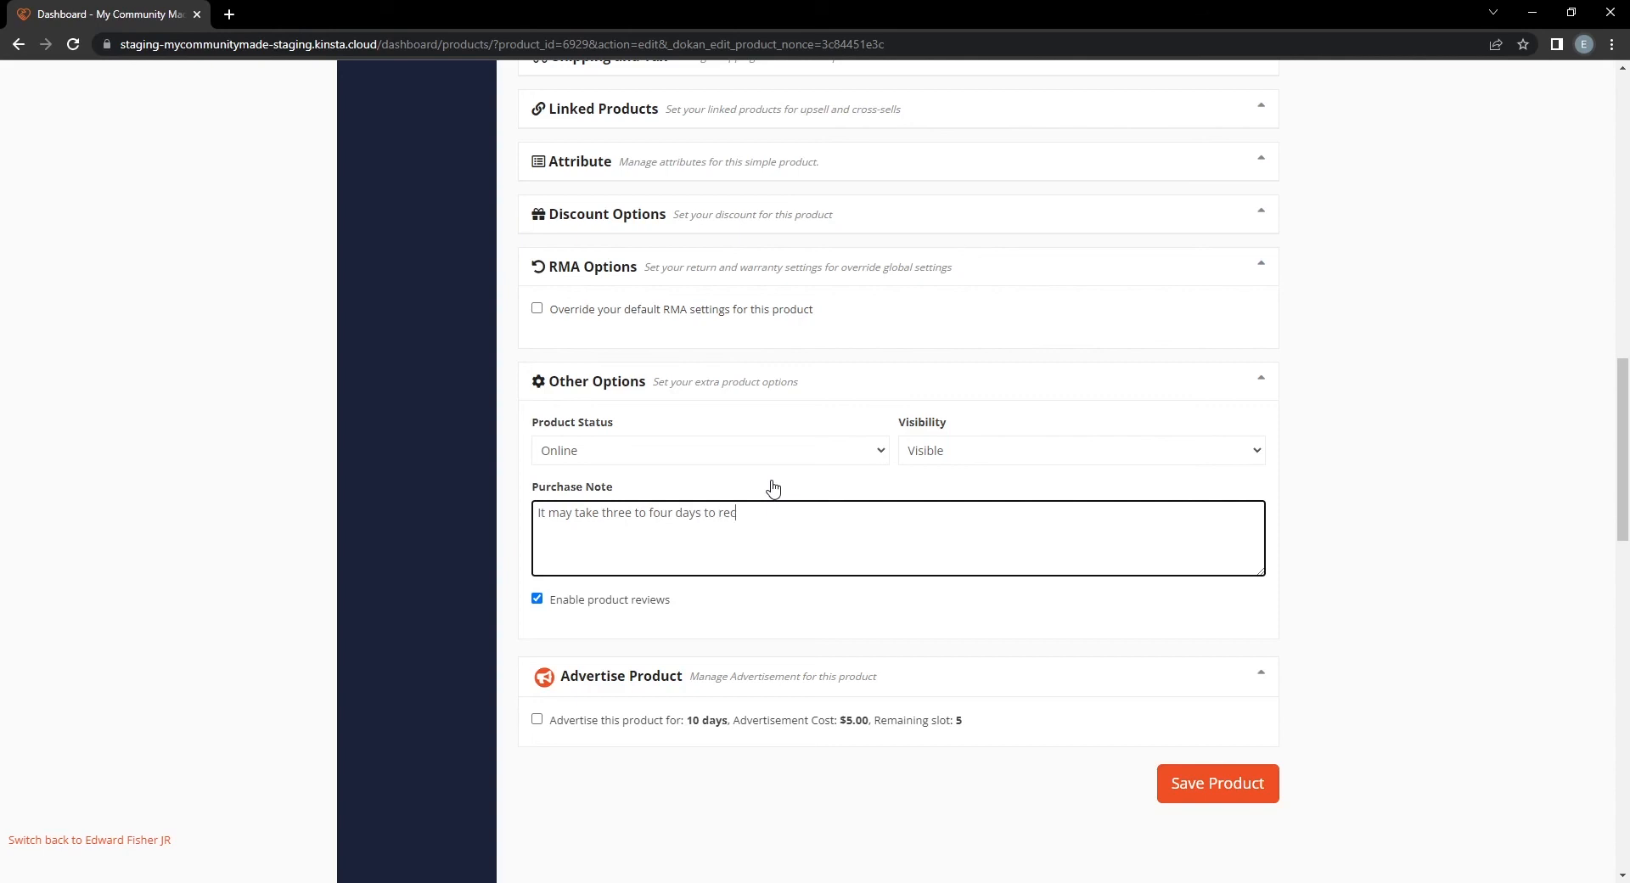
{"action": "type", "text": "eive your product"}
{"action": "left_click", "coordinate": [536, 601]}
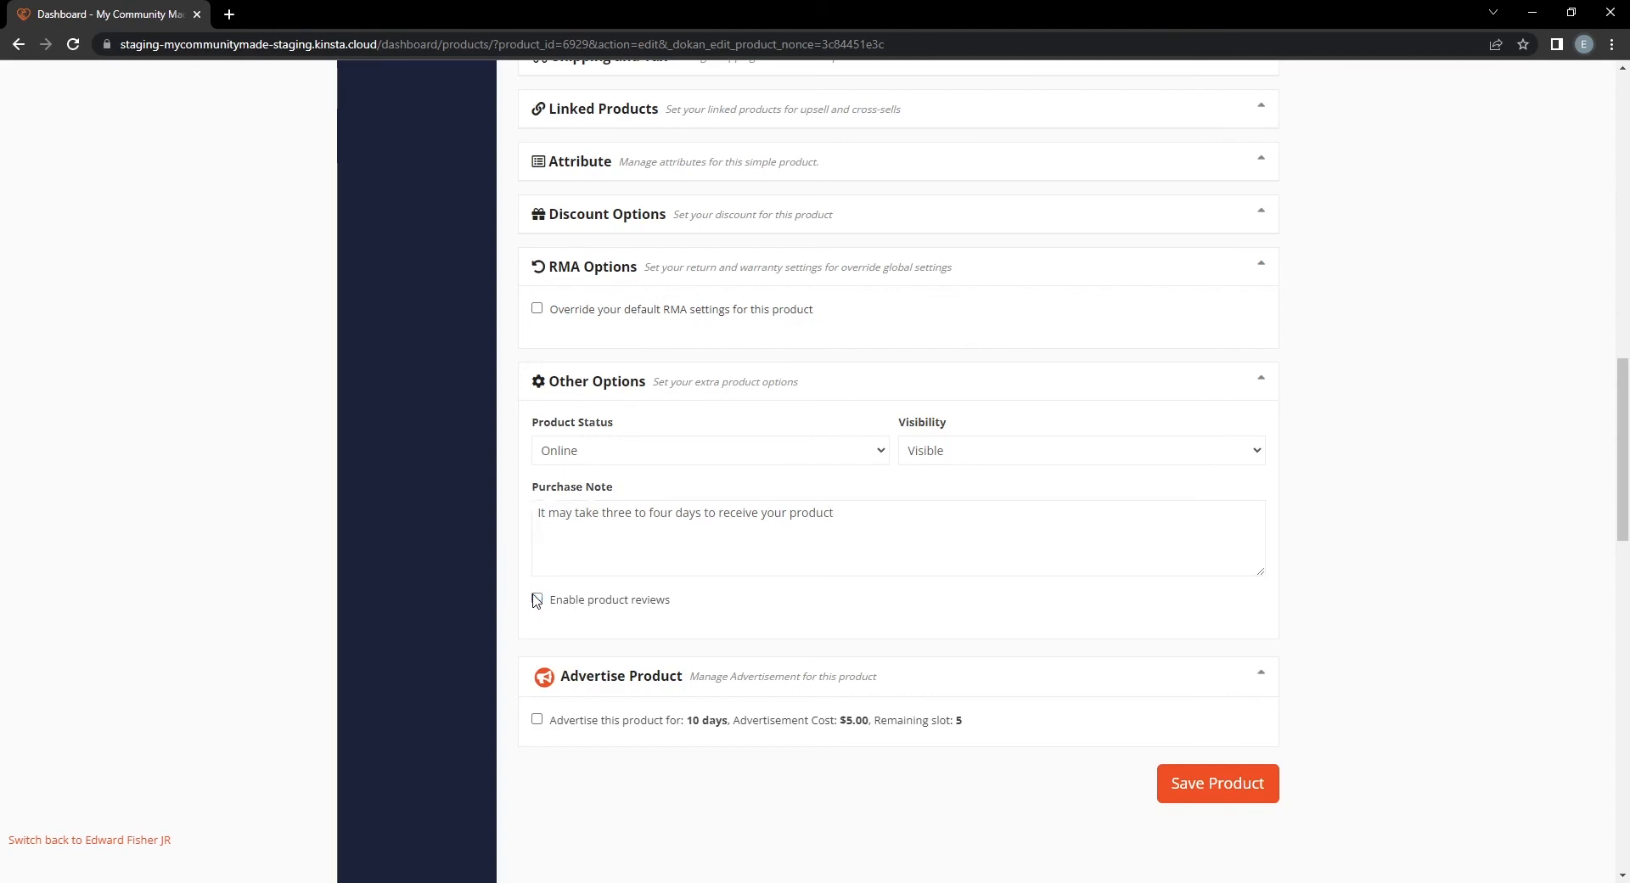
{"action": "left_click", "coordinate": [536, 601]}
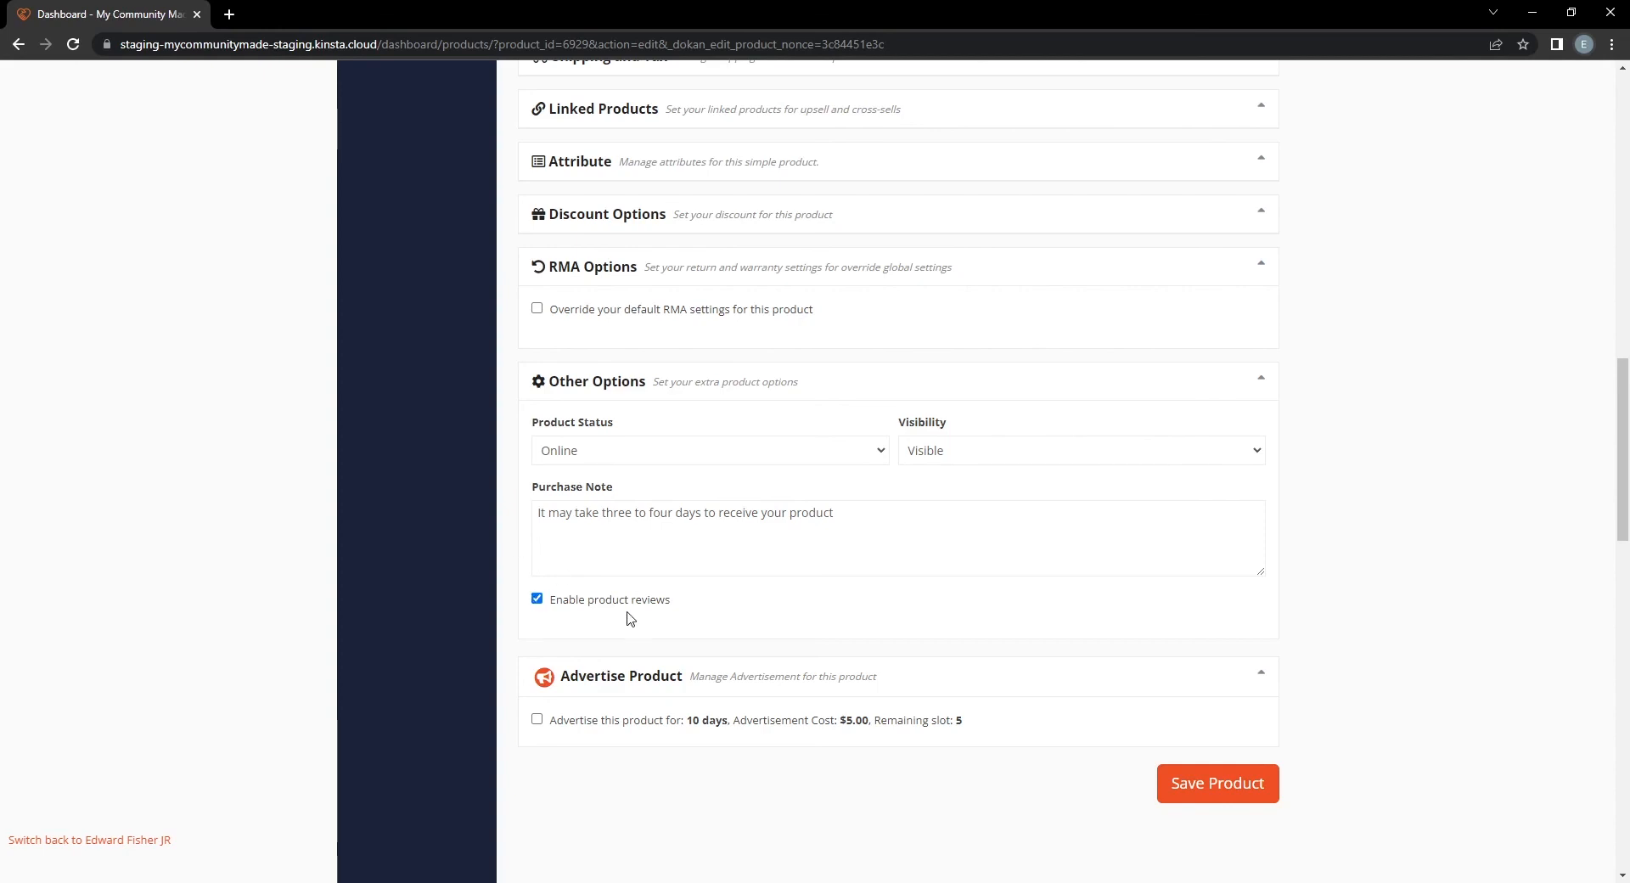
Advertise this product for 10 days at a cost of $5.00 and confirm the advertisement.
{"action": "scroll", "coordinate": [632, 608], "scroll_direction": "down", "scroll_amount": 1}
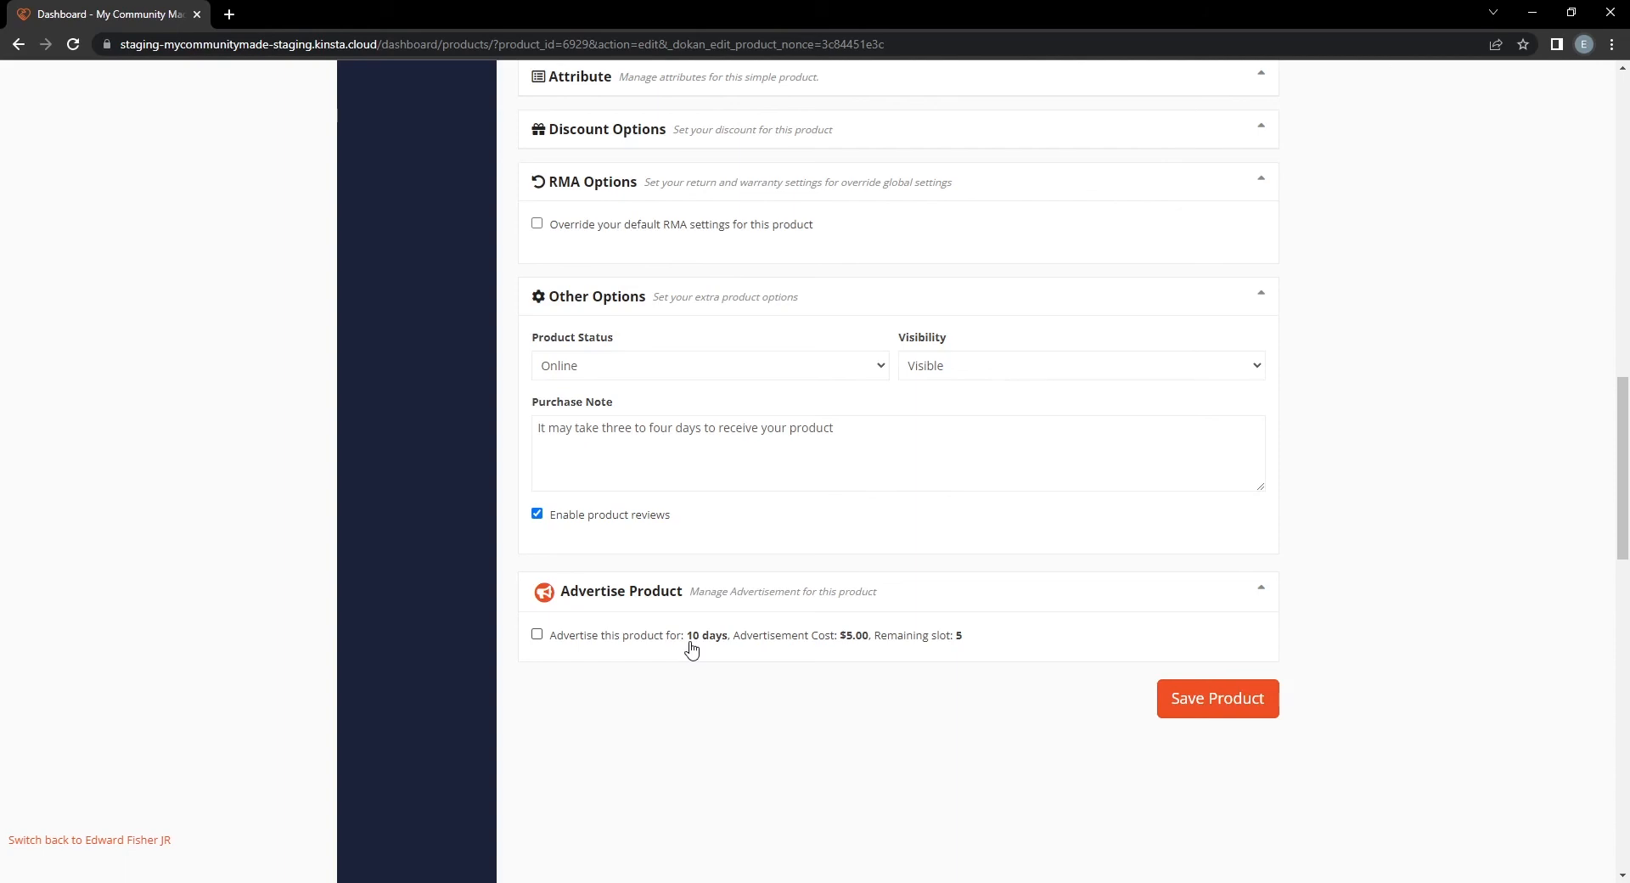
{"action": "left_click", "coordinate": [537, 635]}
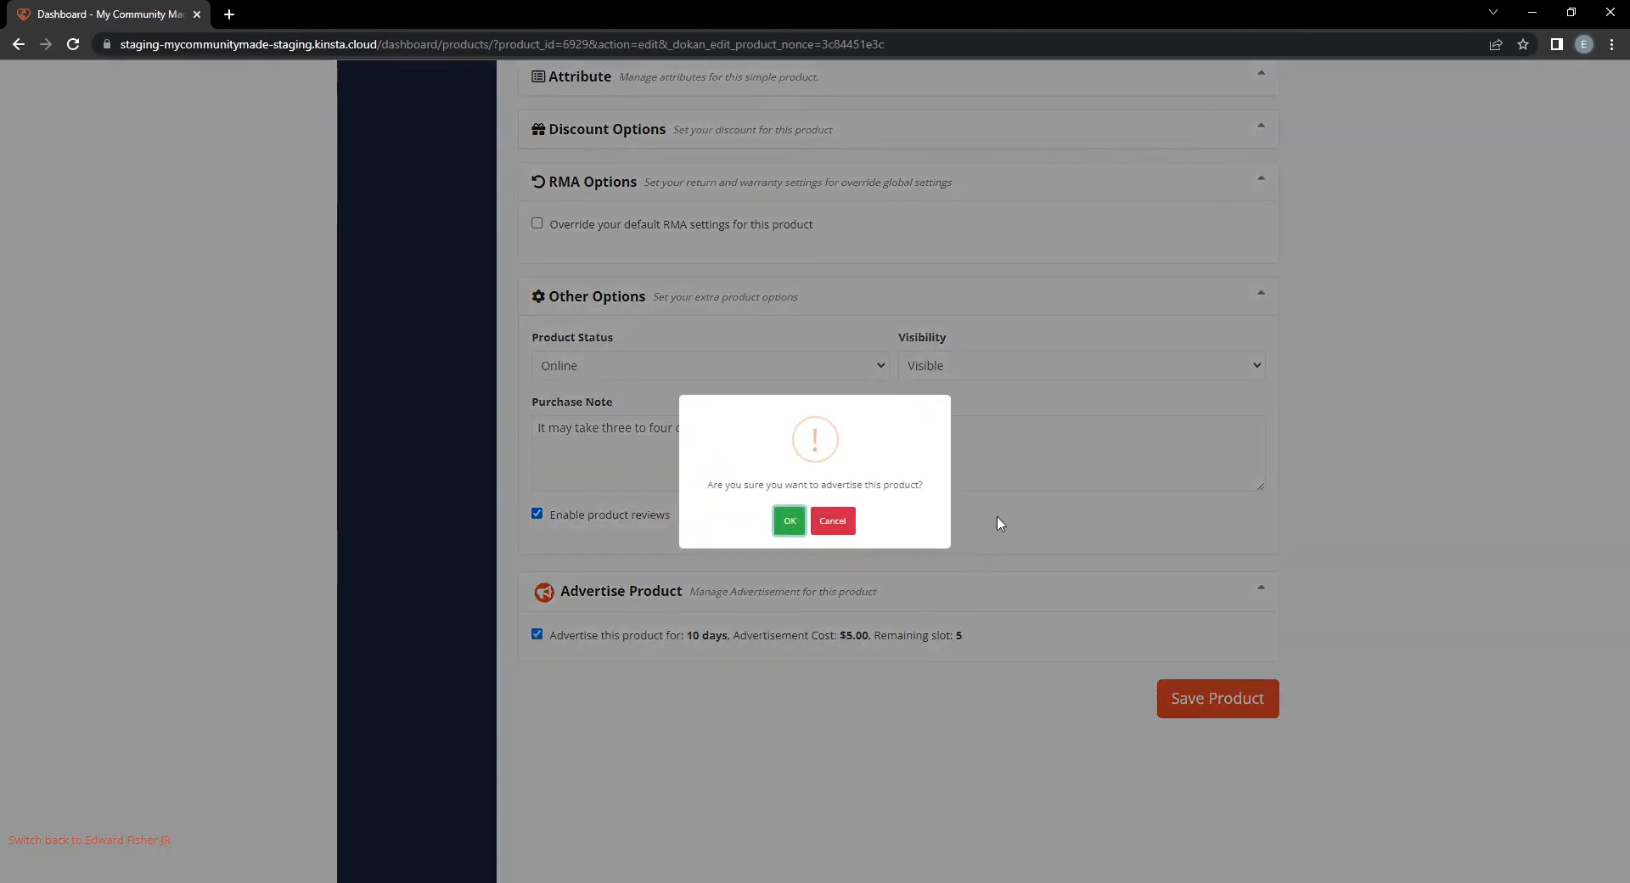
{"action": "left_click", "coordinate": [802, 527]}
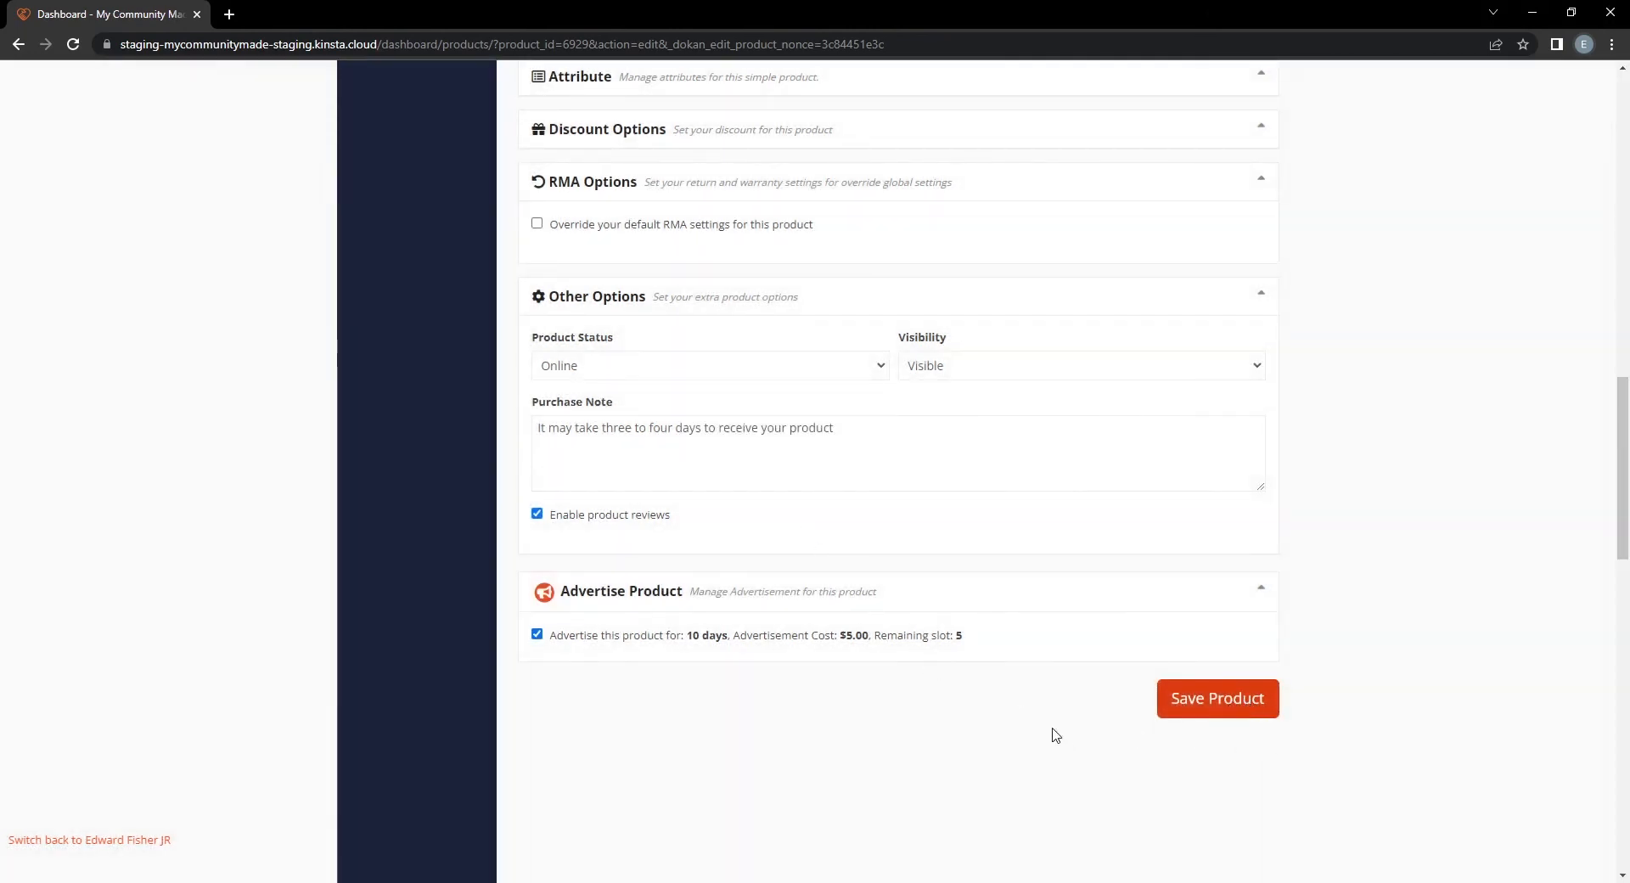
{"action": "scroll", "coordinate": [1001, 715], "scroll_direction": "up", "scroll_amount": 15}
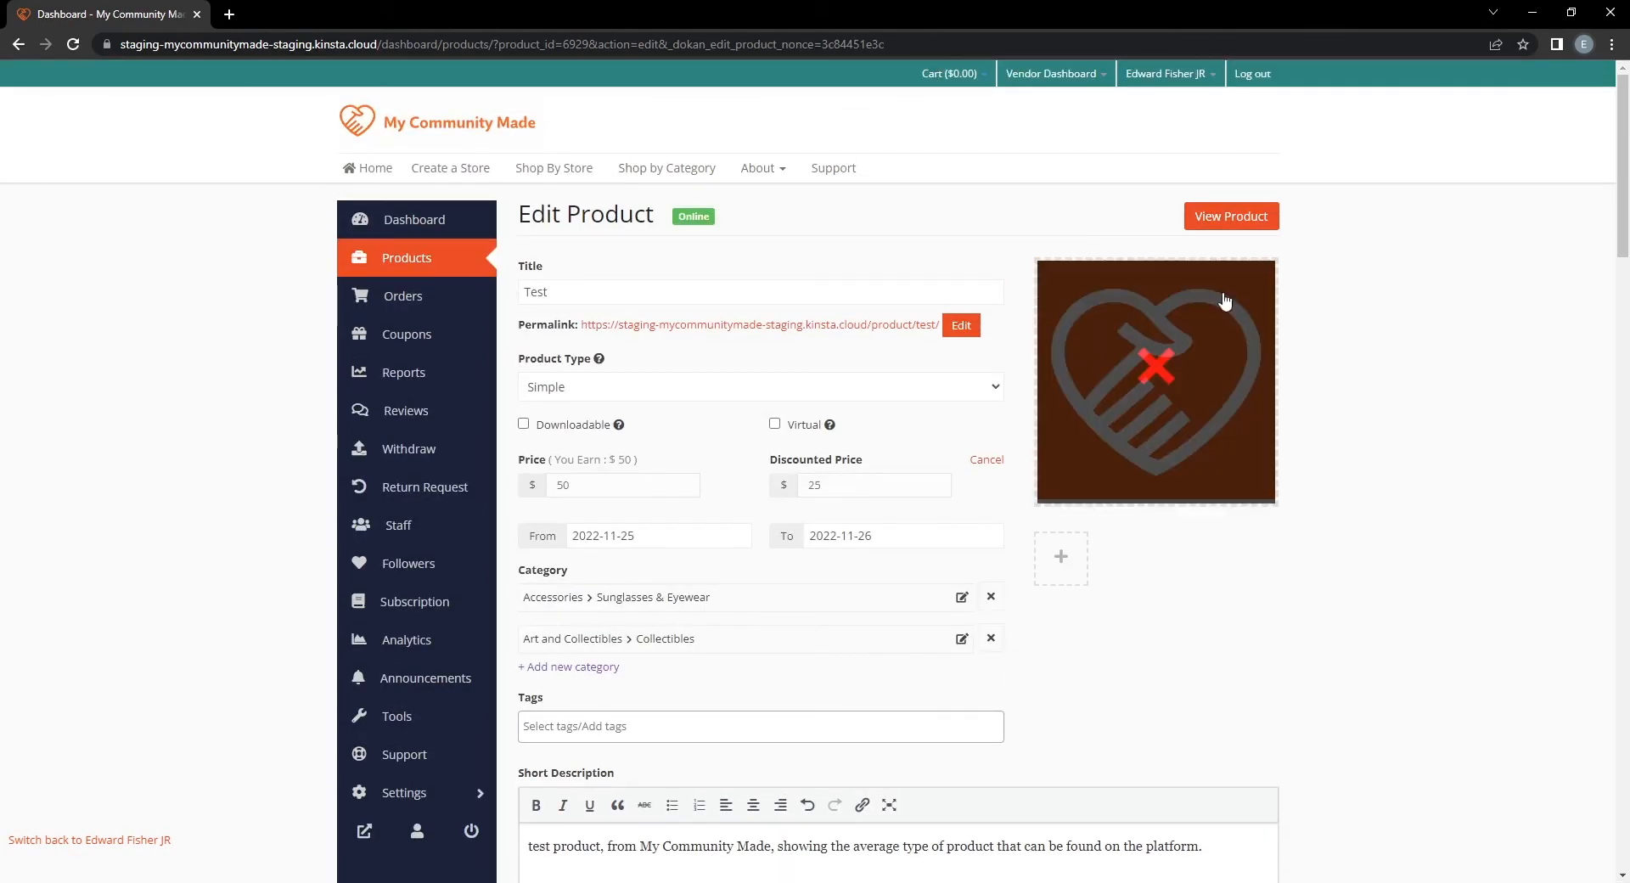
{"action": "scroll", "coordinate": [1127, 509], "scroll_direction": "down", "scroll_amount": 15}
{"action": "scroll", "coordinate": [1247, 525], "scroll_direction": "down", "scroll_amount": 11}
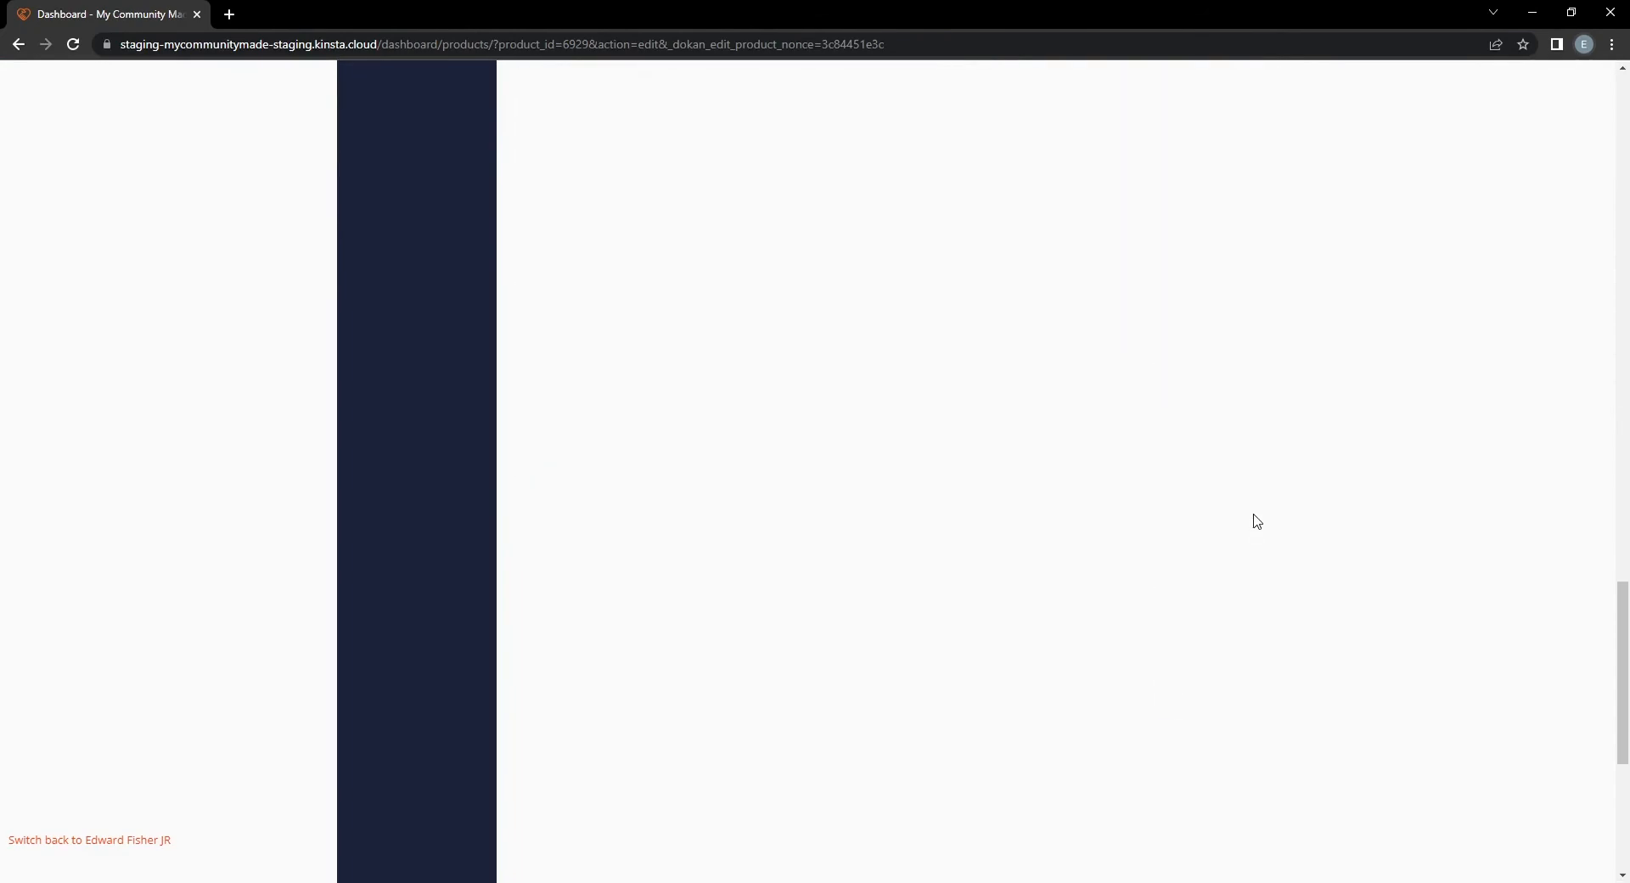
{"action": "scroll", "coordinate": [1257, 521], "scroll_direction": "up", "scroll_amount": 7}
{"action": "left_click", "coordinate": [815, 535]}
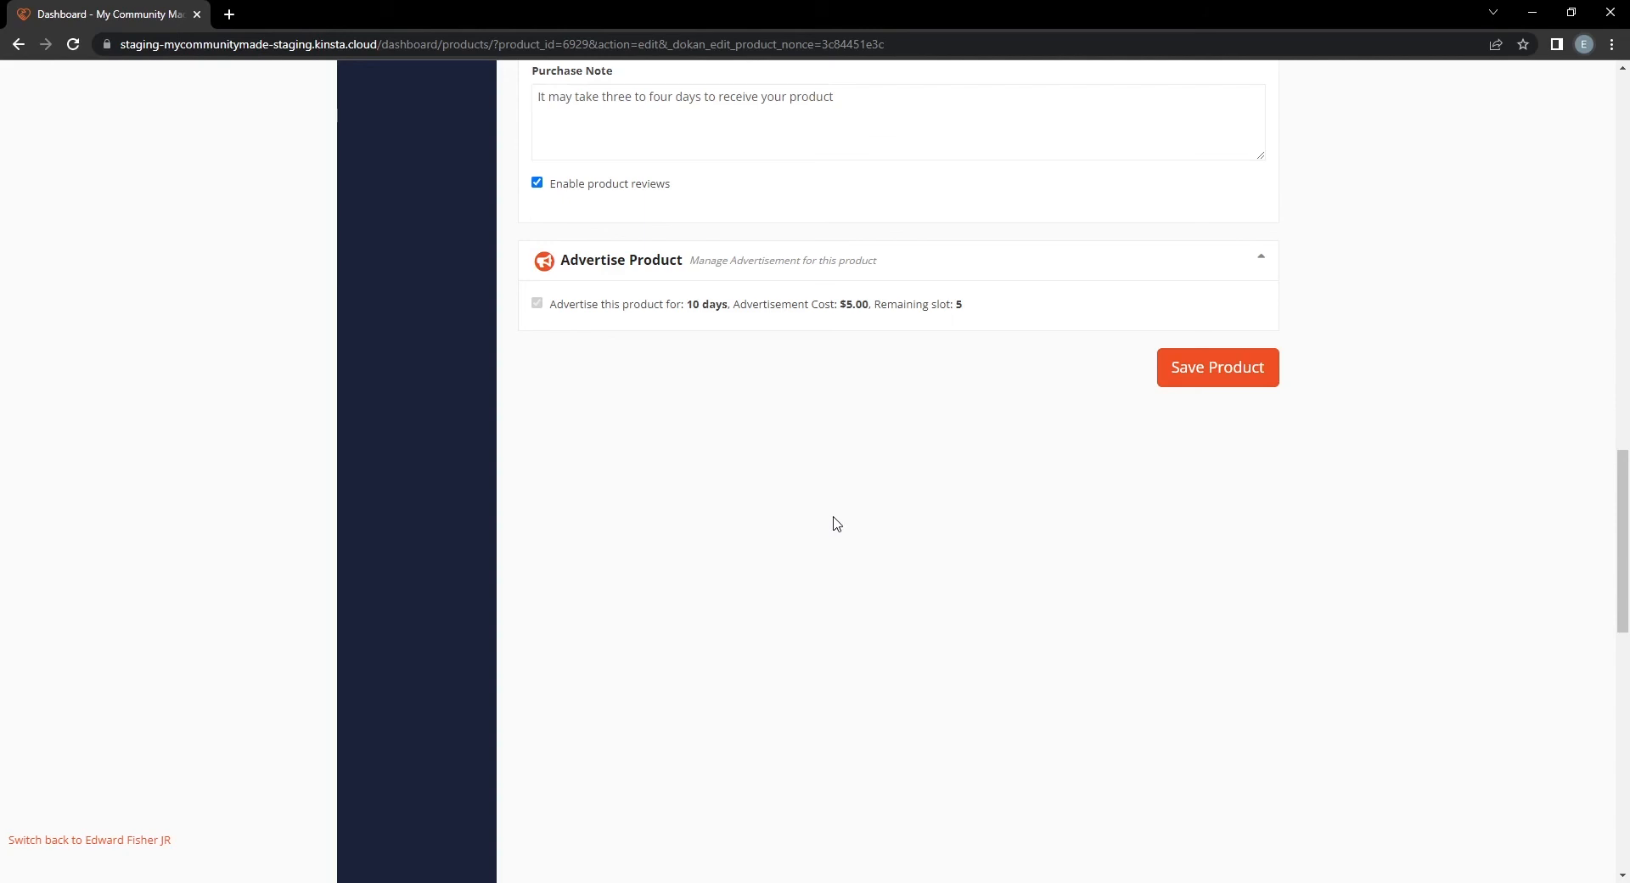
Leave the product editor and open the vendor dashboard overview.
{"action": "scroll", "coordinate": [943, 553], "scroll_direction": "up", "scroll_amount": 12}
{"action": "scroll", "coordinate": [1263, 608], "scroll_direction": "up", "scroll_amount": 8}
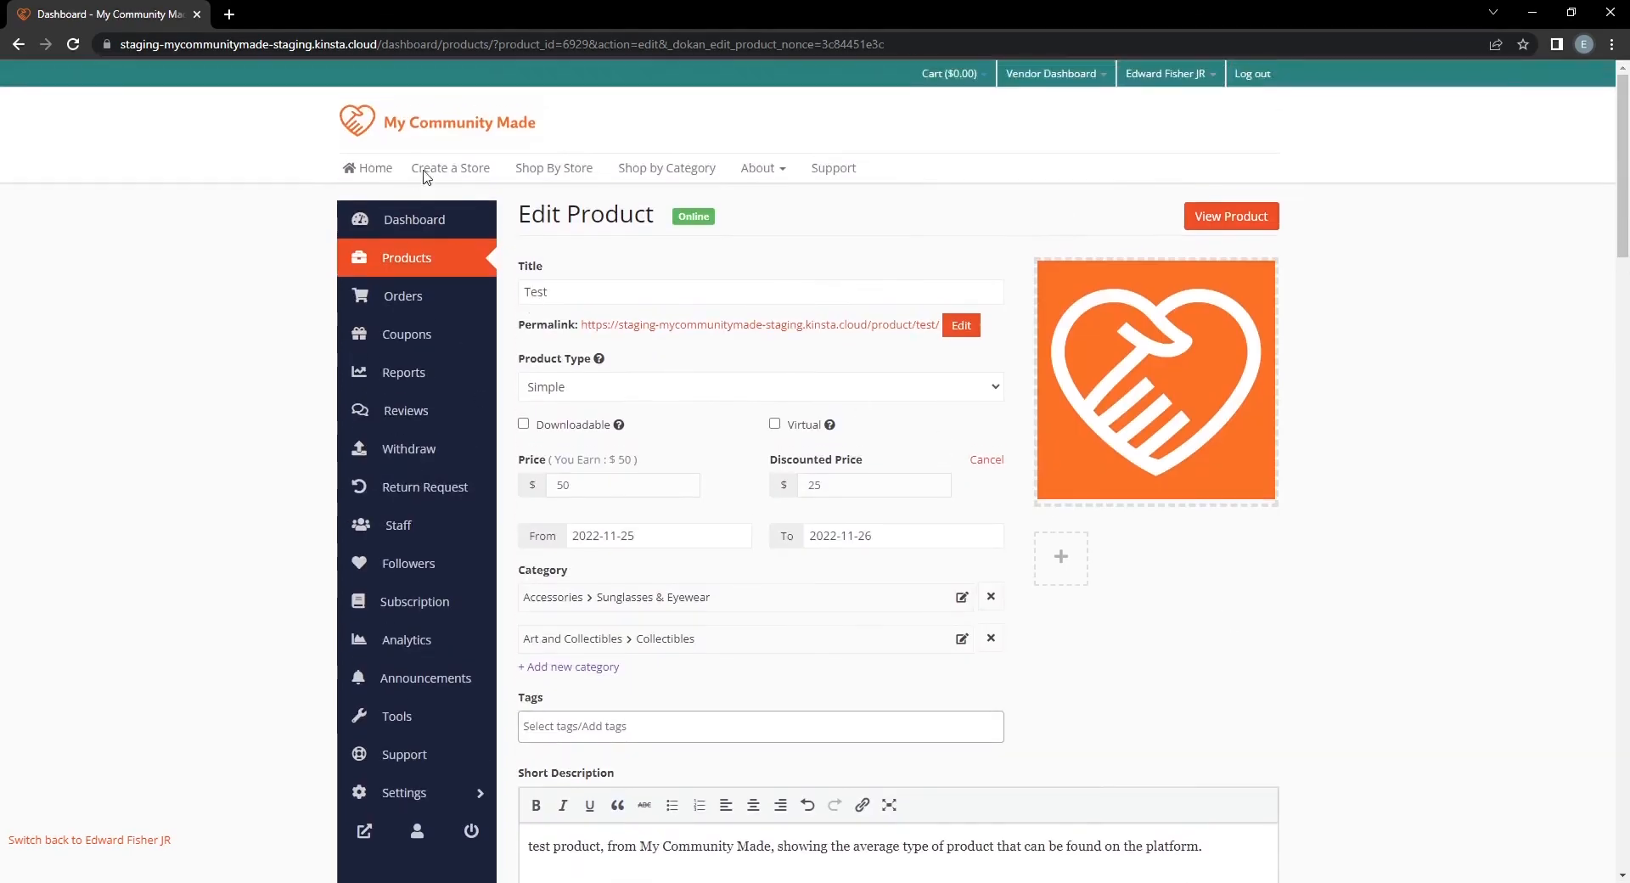
{"action": "left_click", "coordinate": [390, 224]}
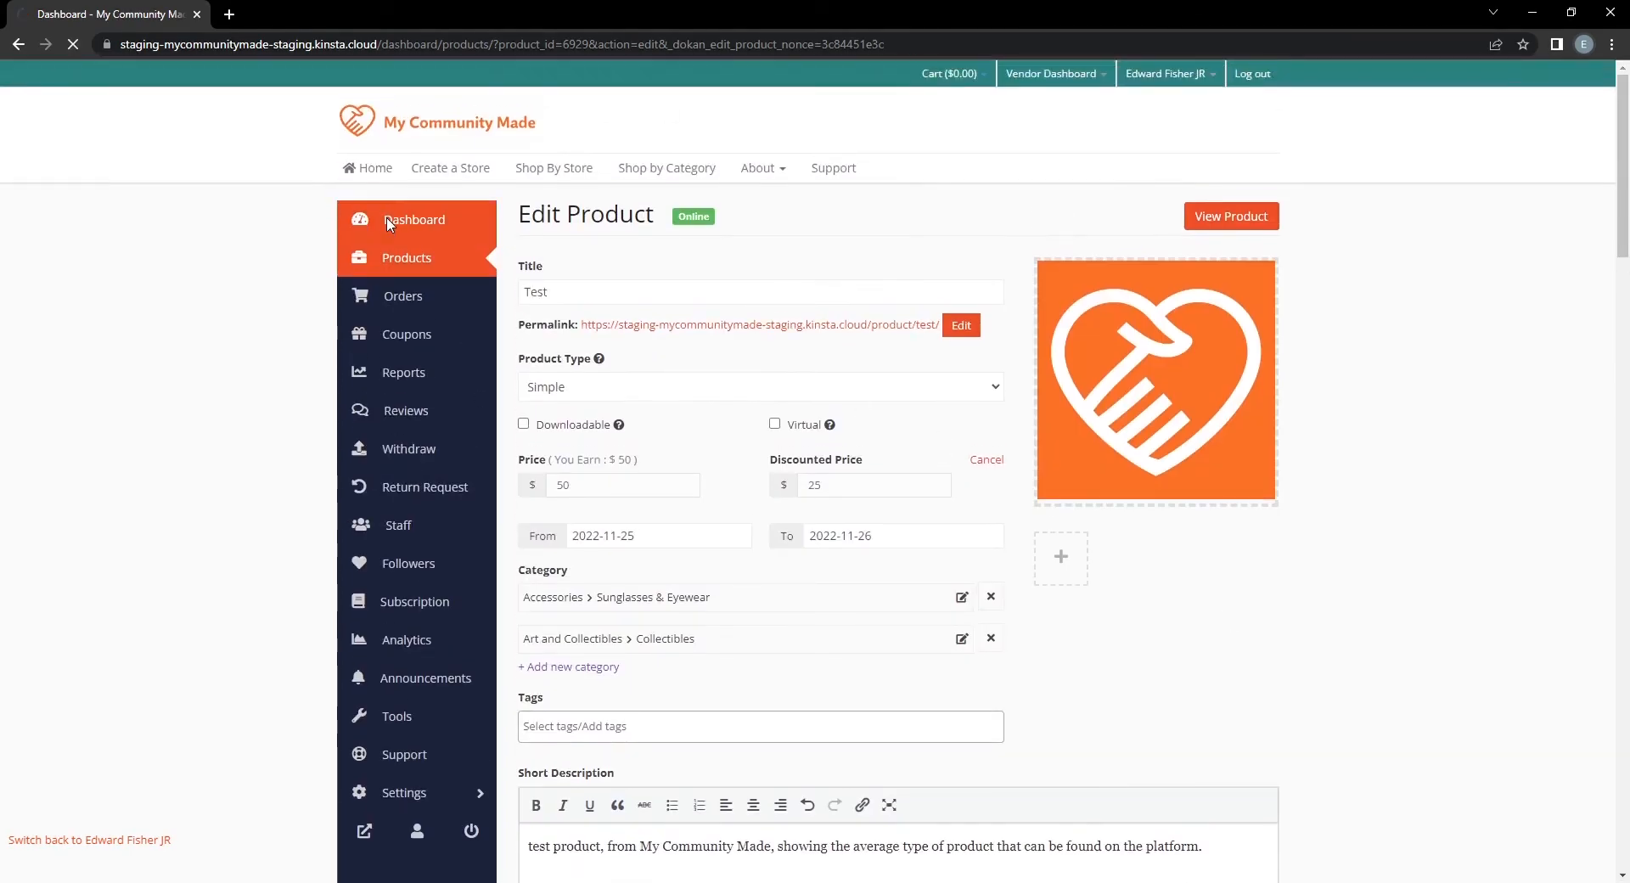